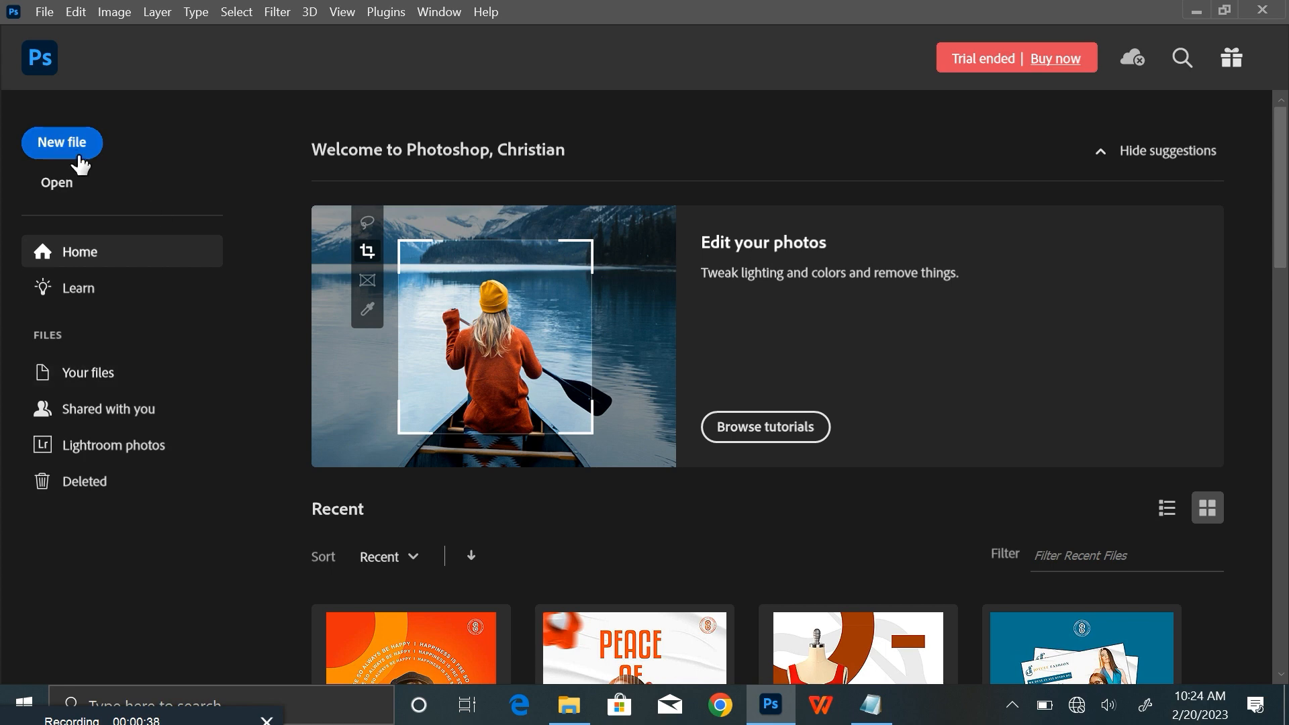
Step: Create a new RGB document 14 by 14 inches at 300 pixels per inch with a white background
{"action": "left_click", "coordinate": [70, 149]}
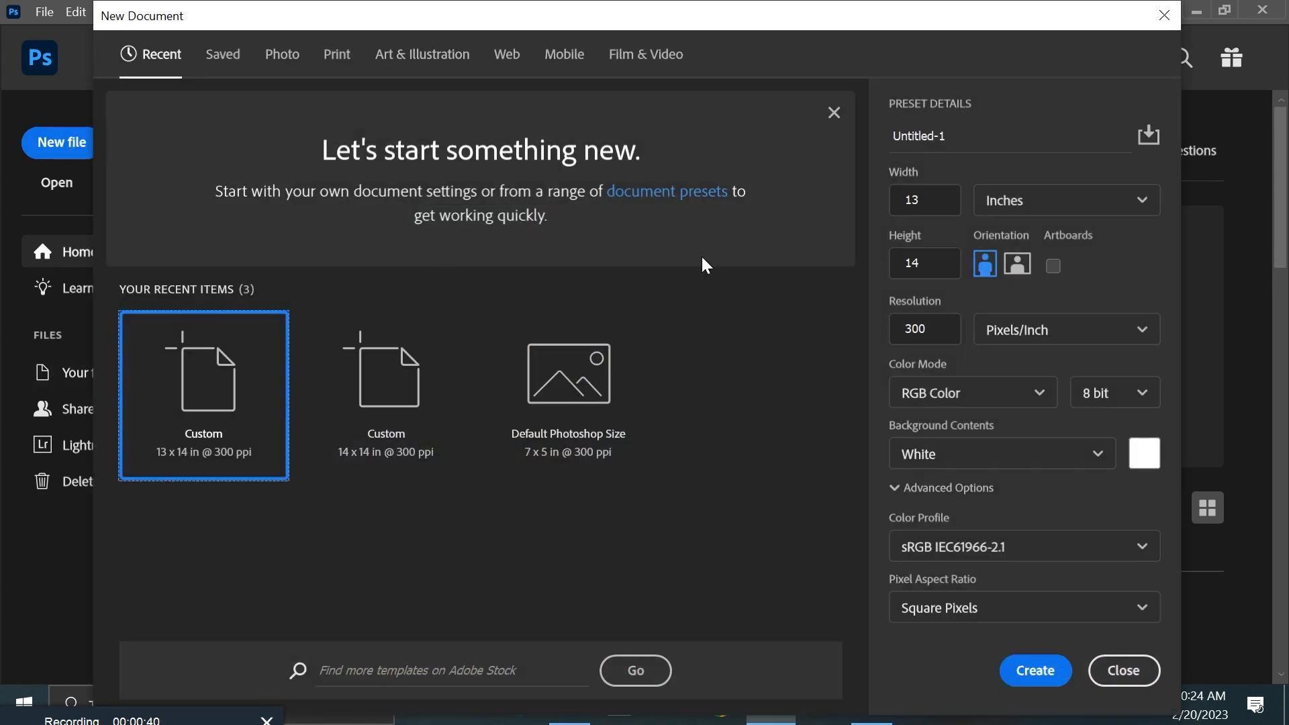
{"action": "left_click", "coordinate": [934, 200]}
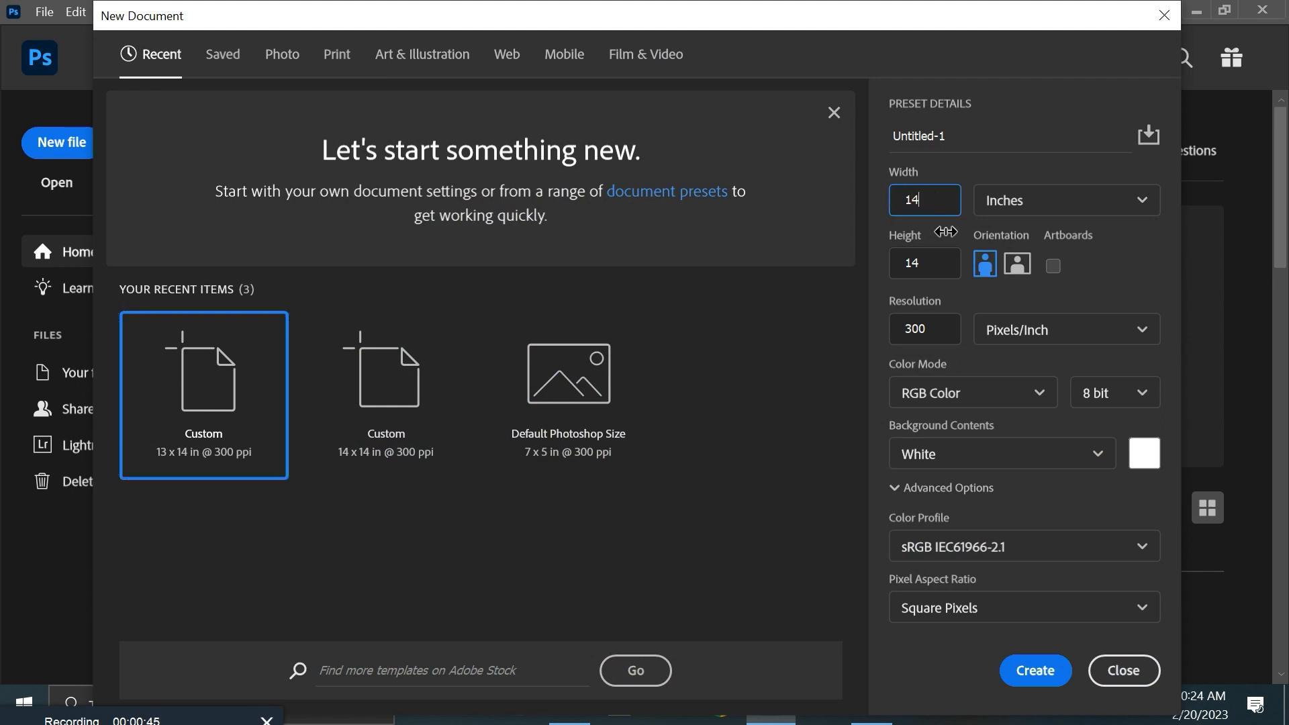
{"action": "left_click", "coordinate": [939, 262]}
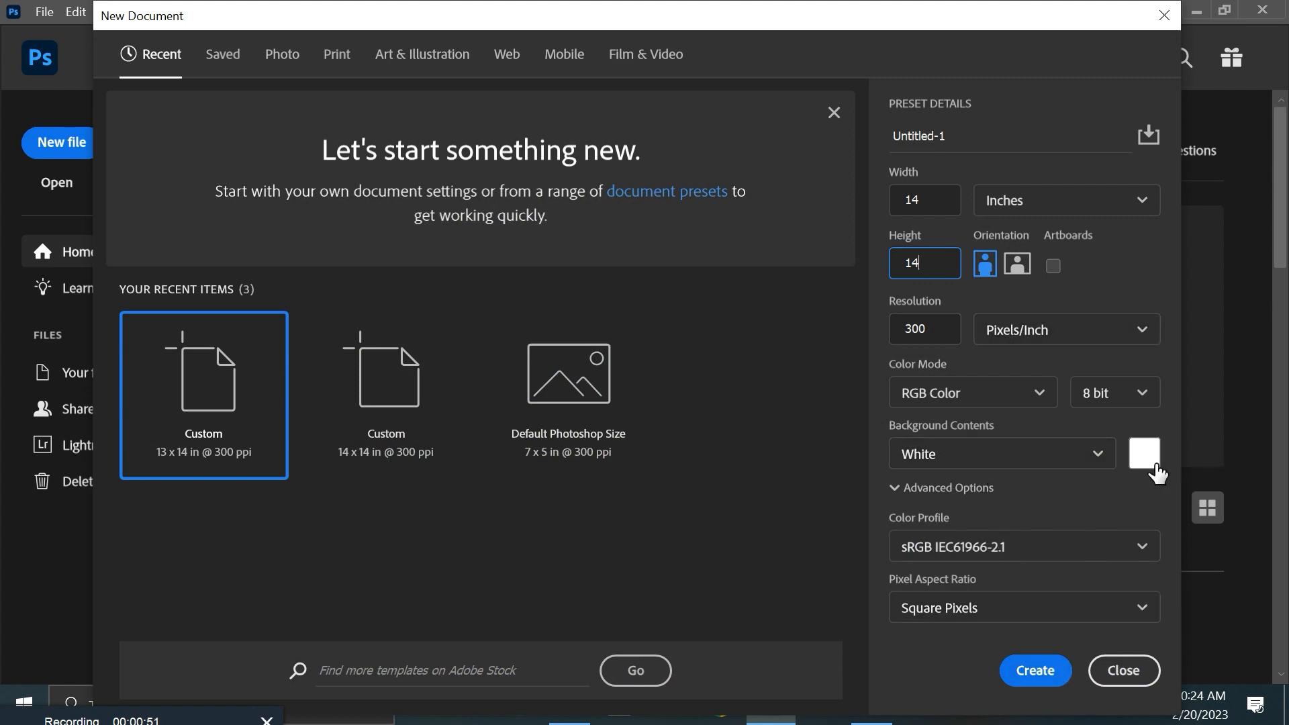
{"action": "left_click", "coordinate": [1038, 670]}
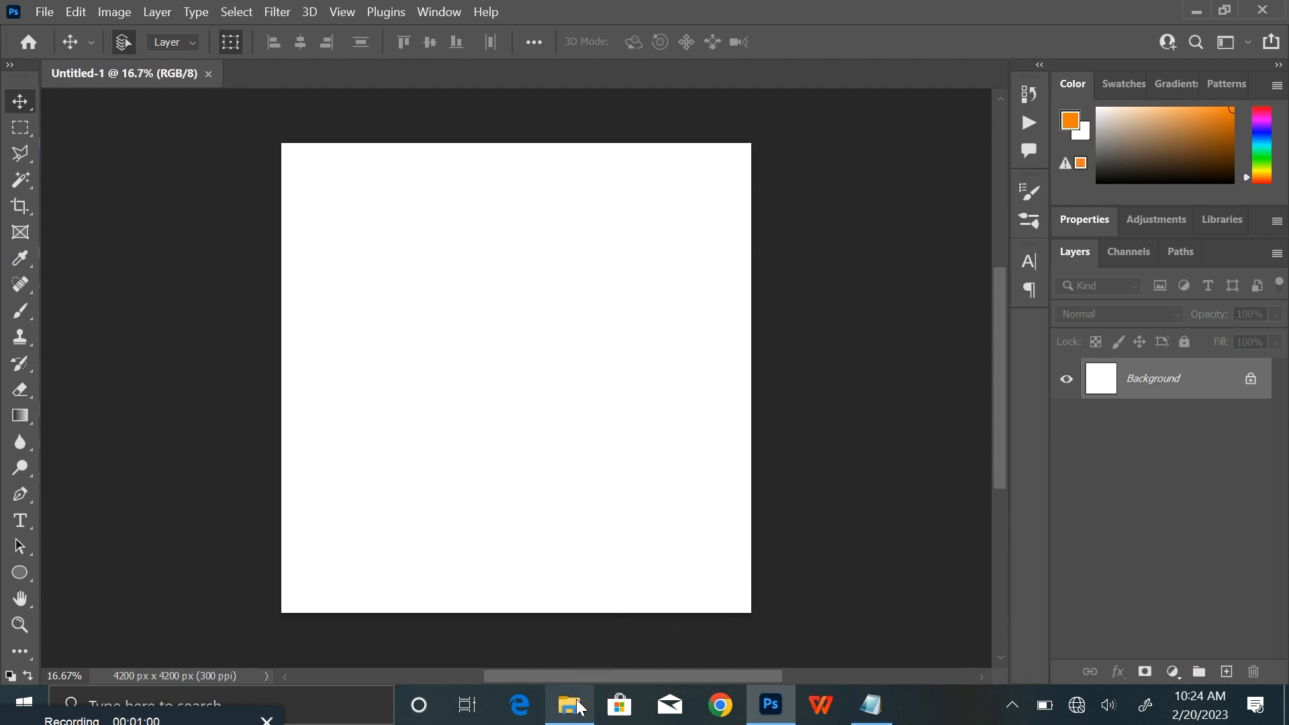
Step: Place the Background image from the Peace of mind design folder in File Explorer so it fills the canvas
{"action": "left_click", "coordinate": [569, 706]}
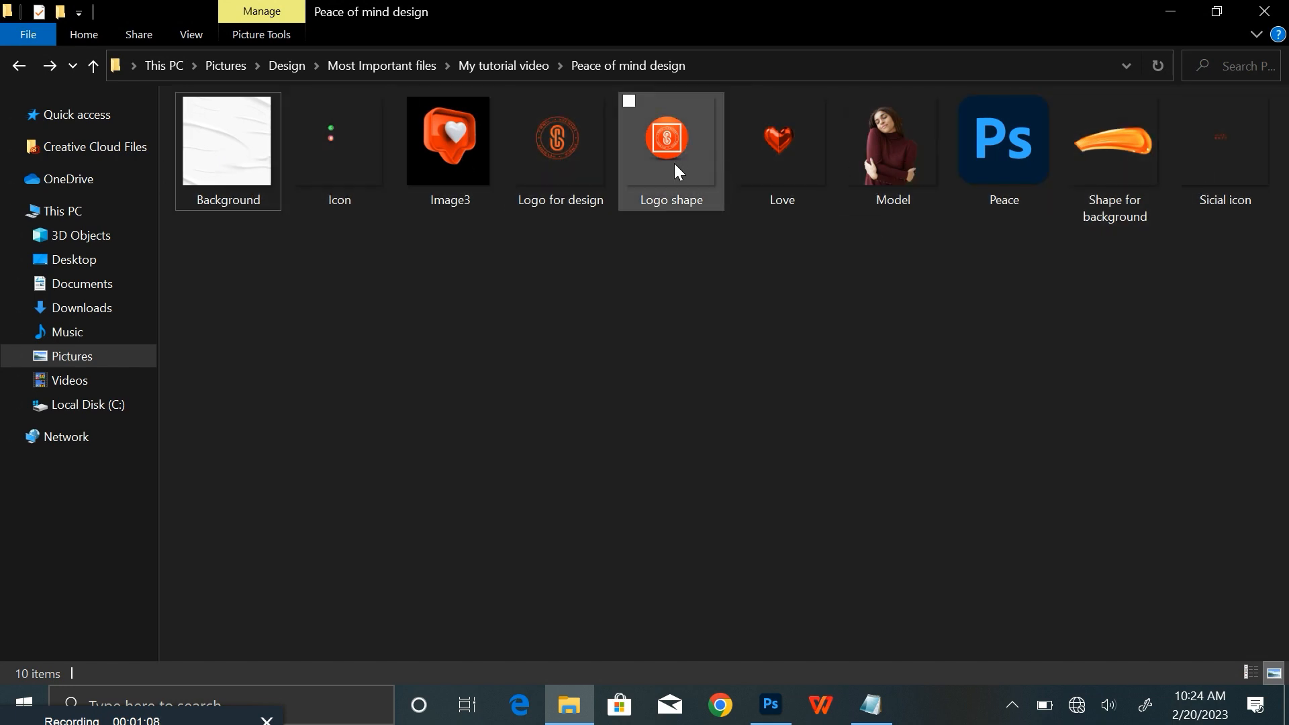
{"action": "left_click_drag", "start_coordinate": [247, 184], "coordinate": [547, 473]}
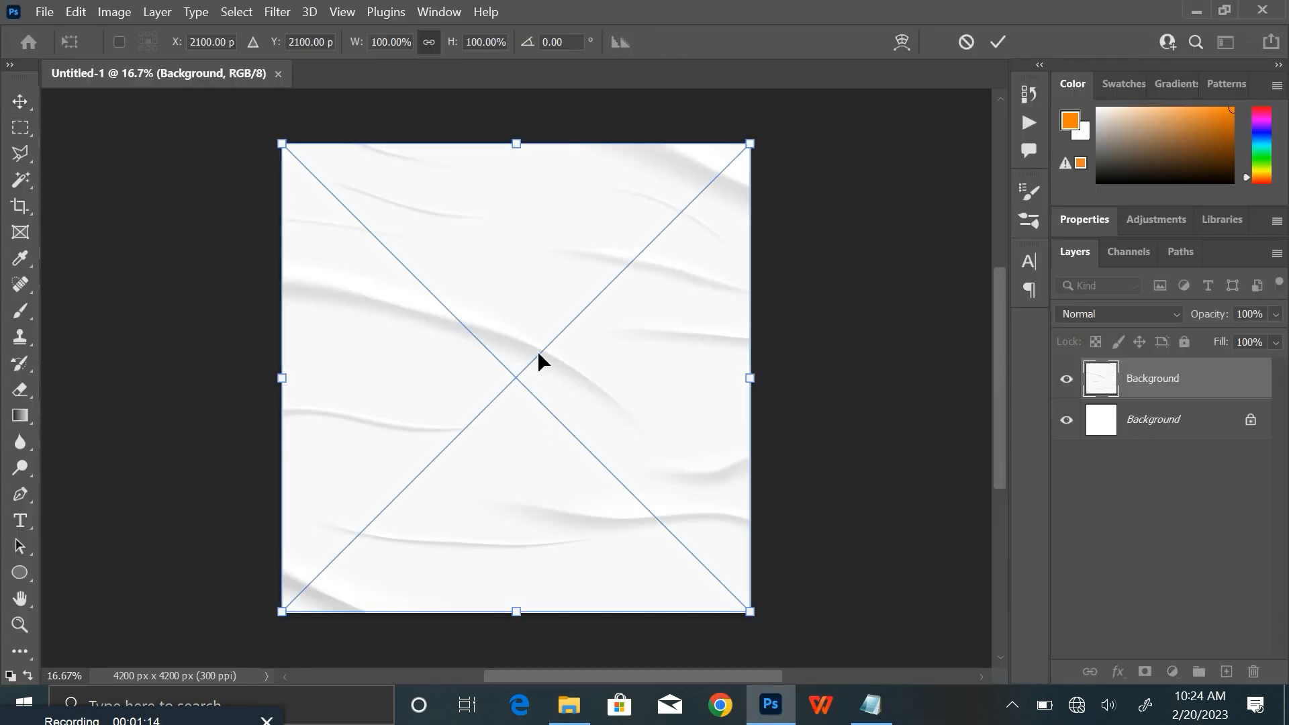
{"action": "key", "text": "Return"}
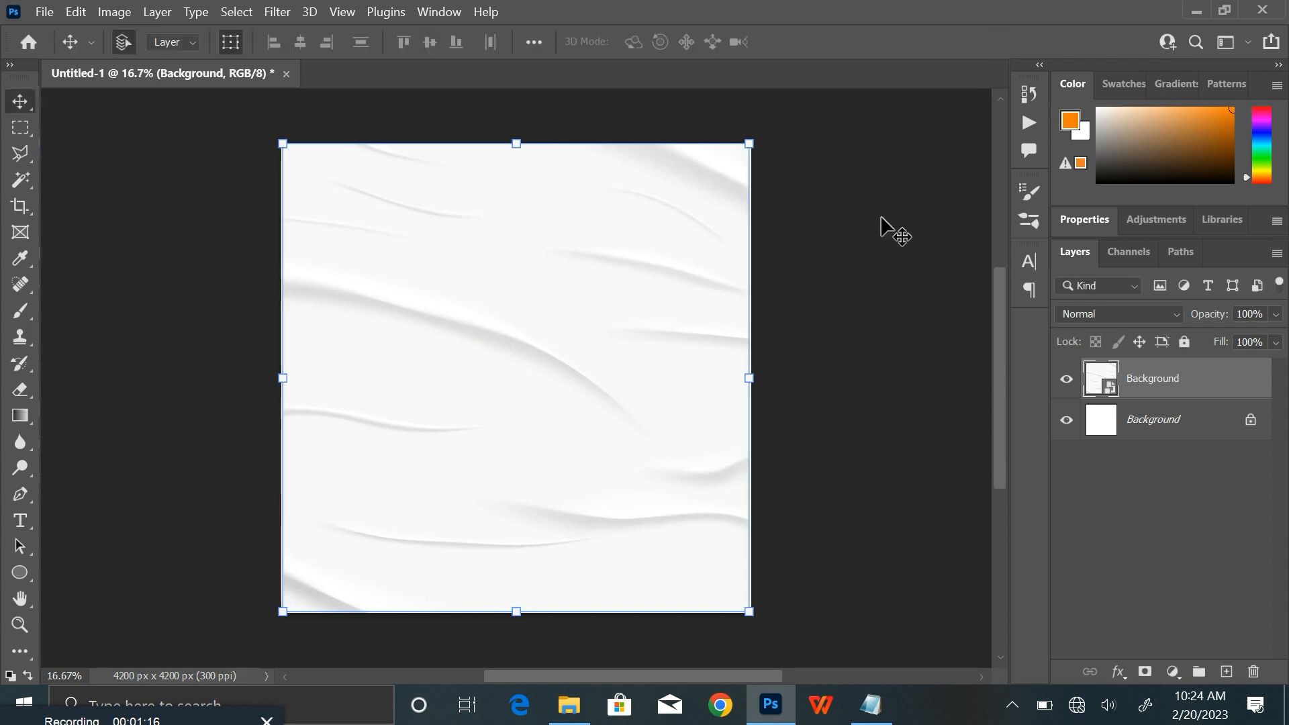
Step: Place the Model image from the same File Explorer folder at its default size above the crumpled paper background
{"action": "left_click", "coordinate": [568, 704]}
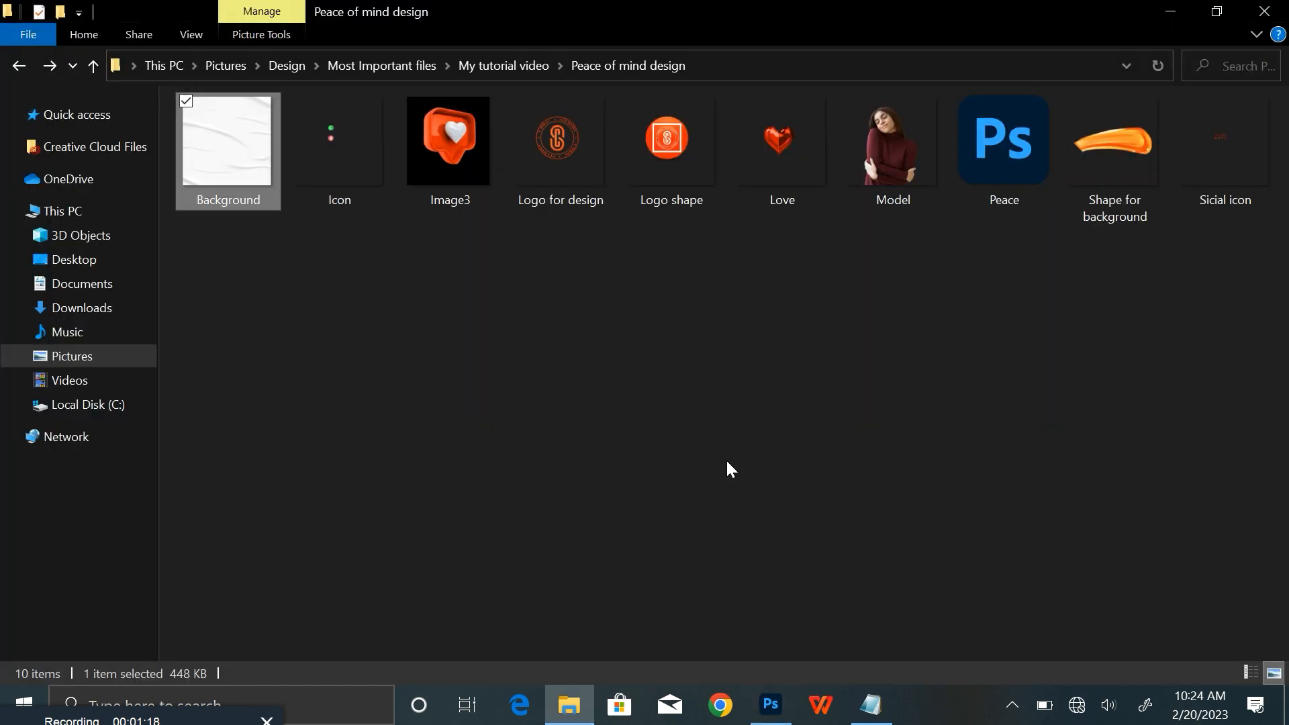
{"action": "left_click", "coordinate": [894, 159]}
{"action": "left_click_drag", "start_coordinate": [895, 162], "coordinate": [545, 433]}
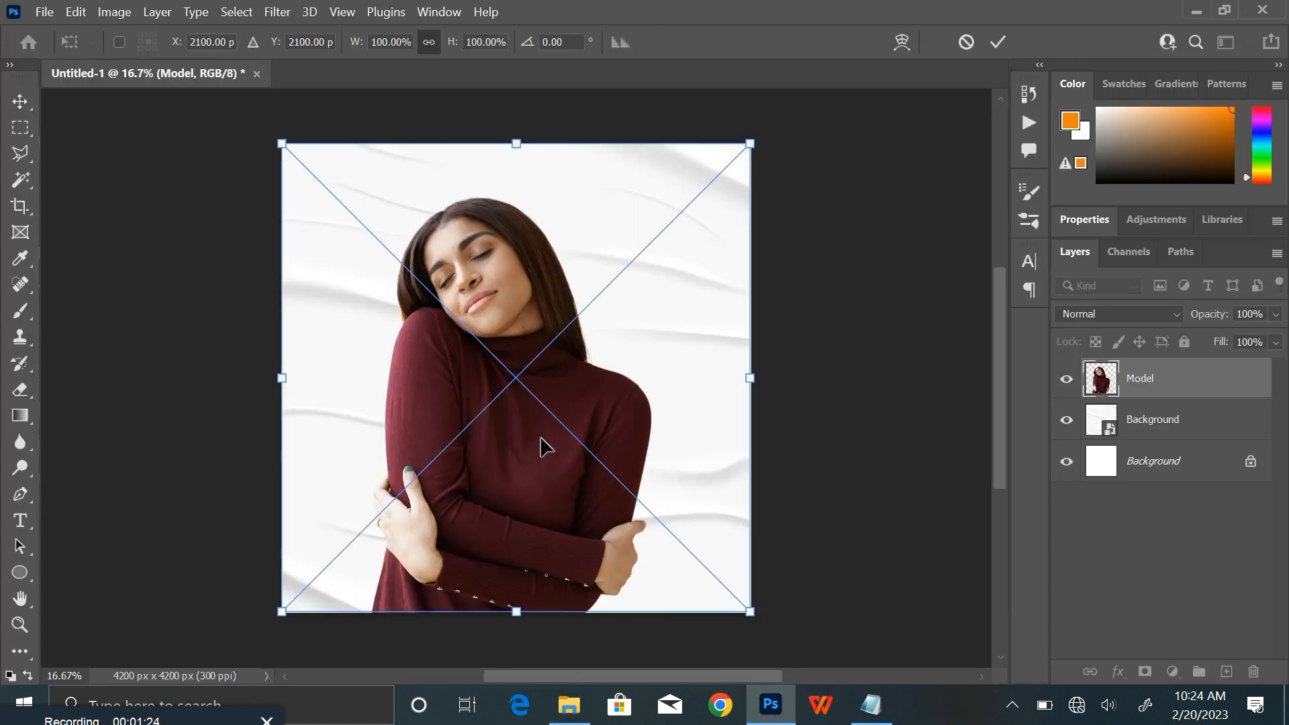
{"action": "left_click", "coordinate": [997, 42]}
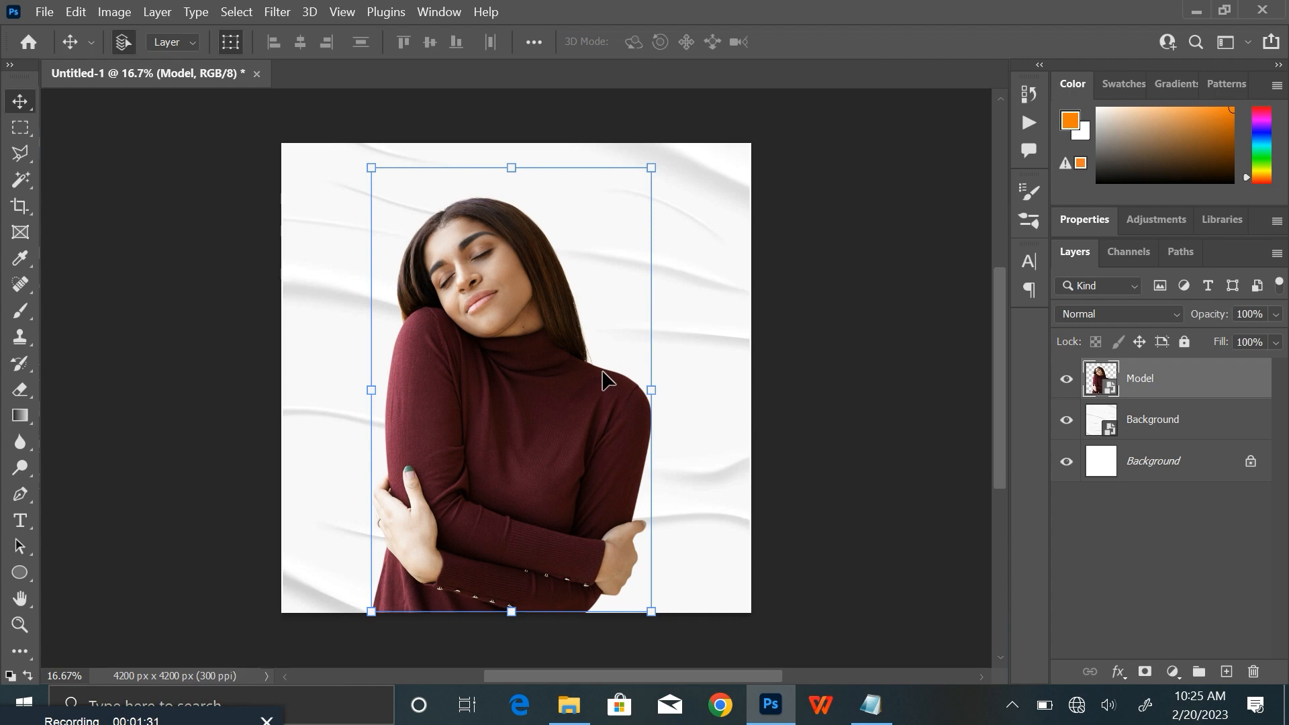
Step: Set the Pen tool to Path mode for tracing the model's sweater, undoing the stray shape point at the shoulder
{"action": "scroll", "coordinate": [602, 379], "scroll_direction": "up", "scroll_amount": 3}
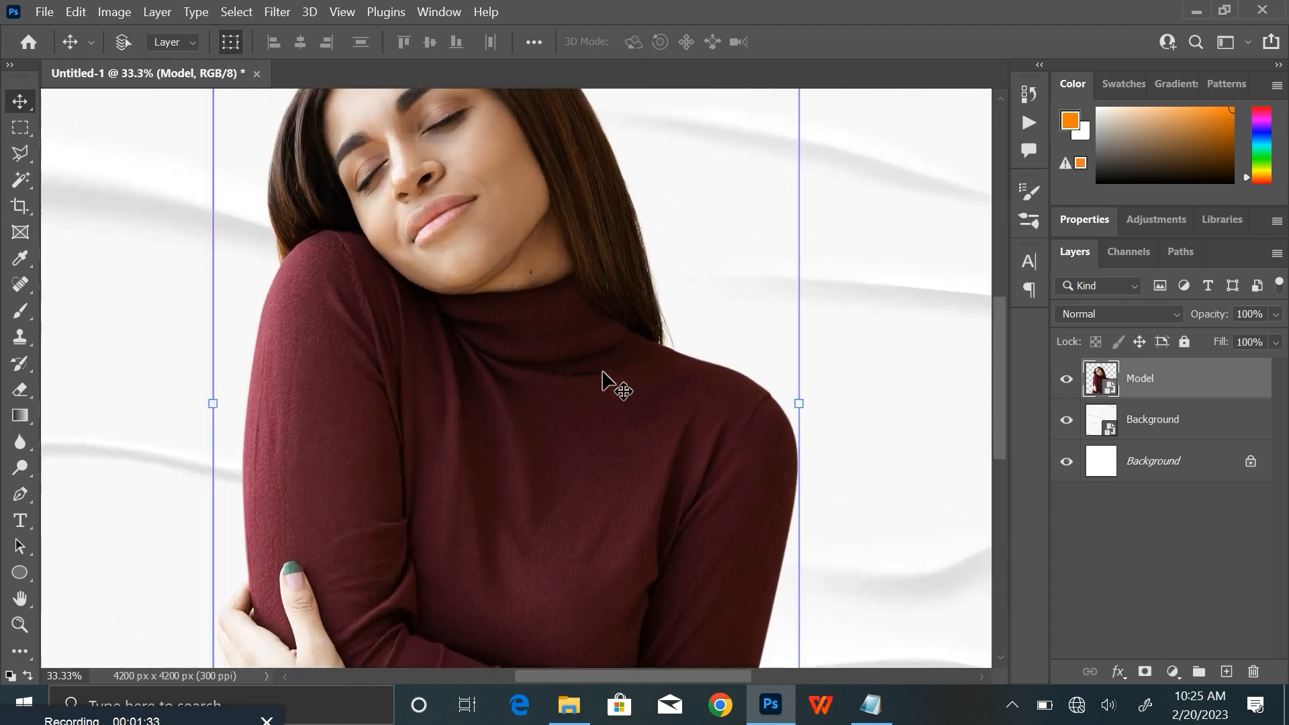
{"action": "key", "text": "p"}
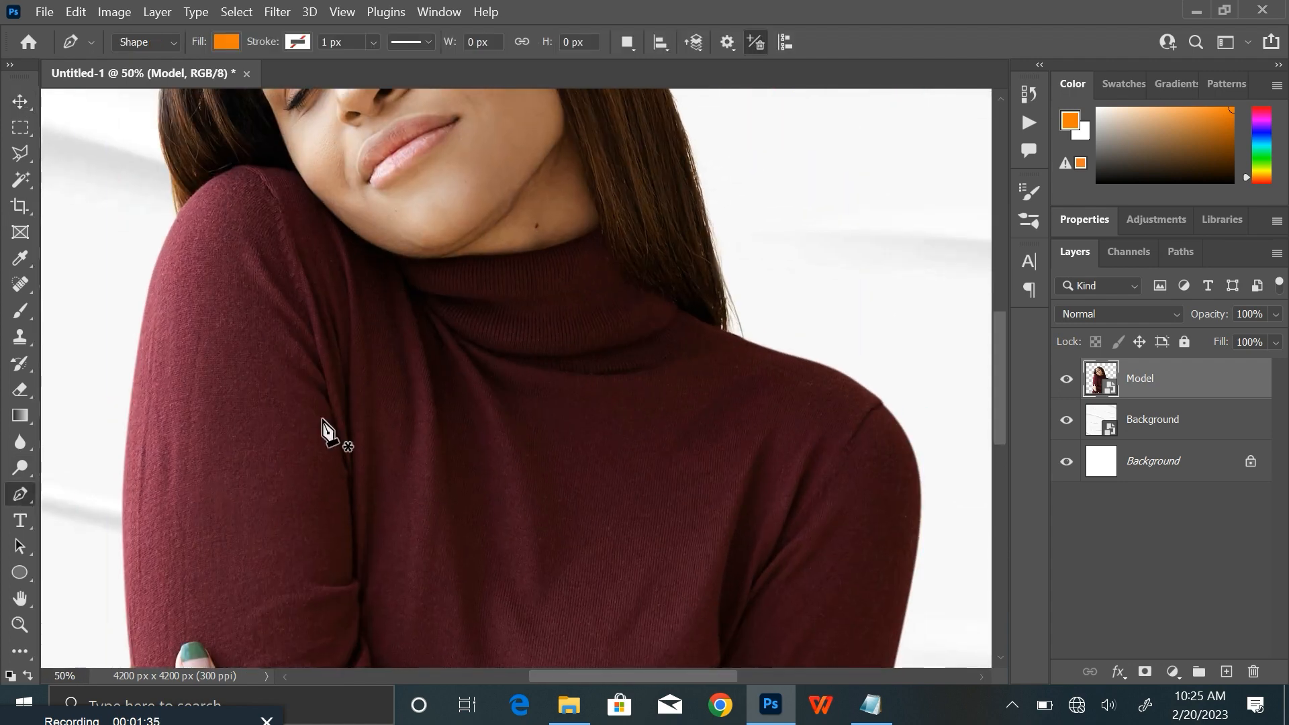
{"action": "left_click_drag", "start_coordinate": [353, 362], "coordinate": [504, 485]}
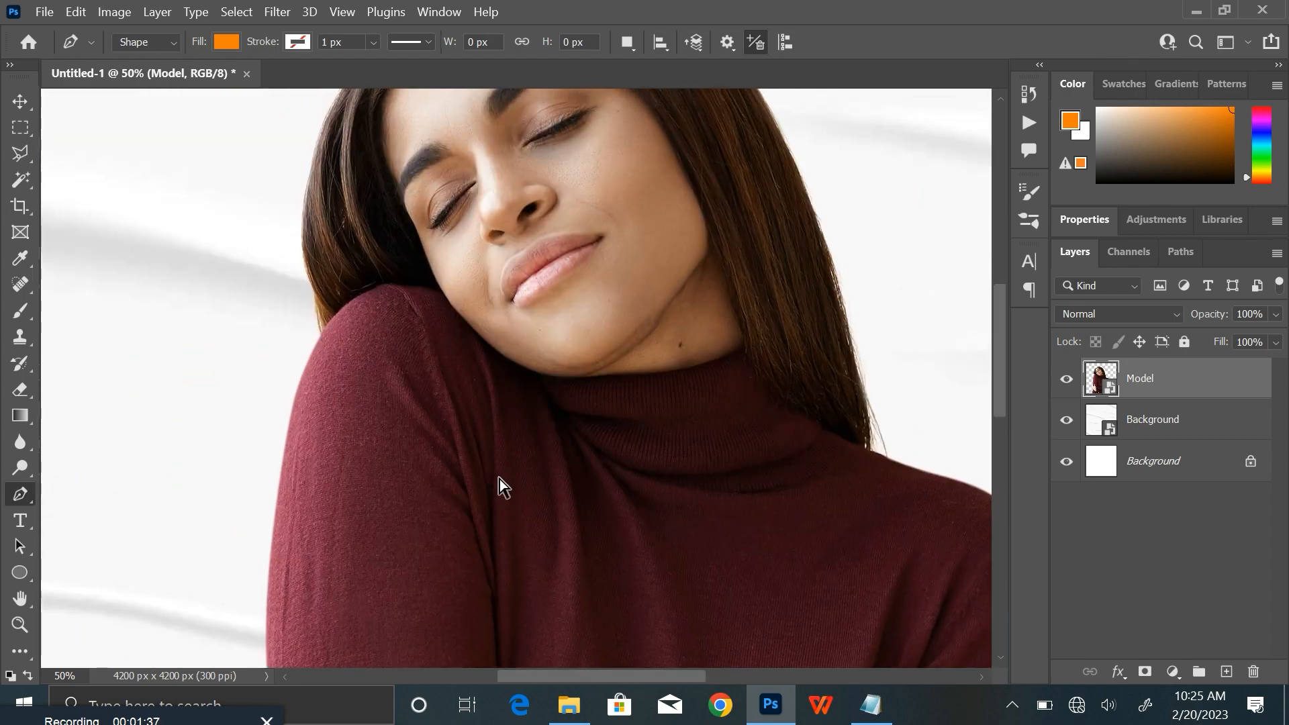
{"action": "scroll", "coordinate": [499, 478], "scroll_direction": "up", "scroll_amount": 1}
{"action": "scroll", "coordinate": [499, 478], "scroll_direction": "up", "scroll_amount": 2}
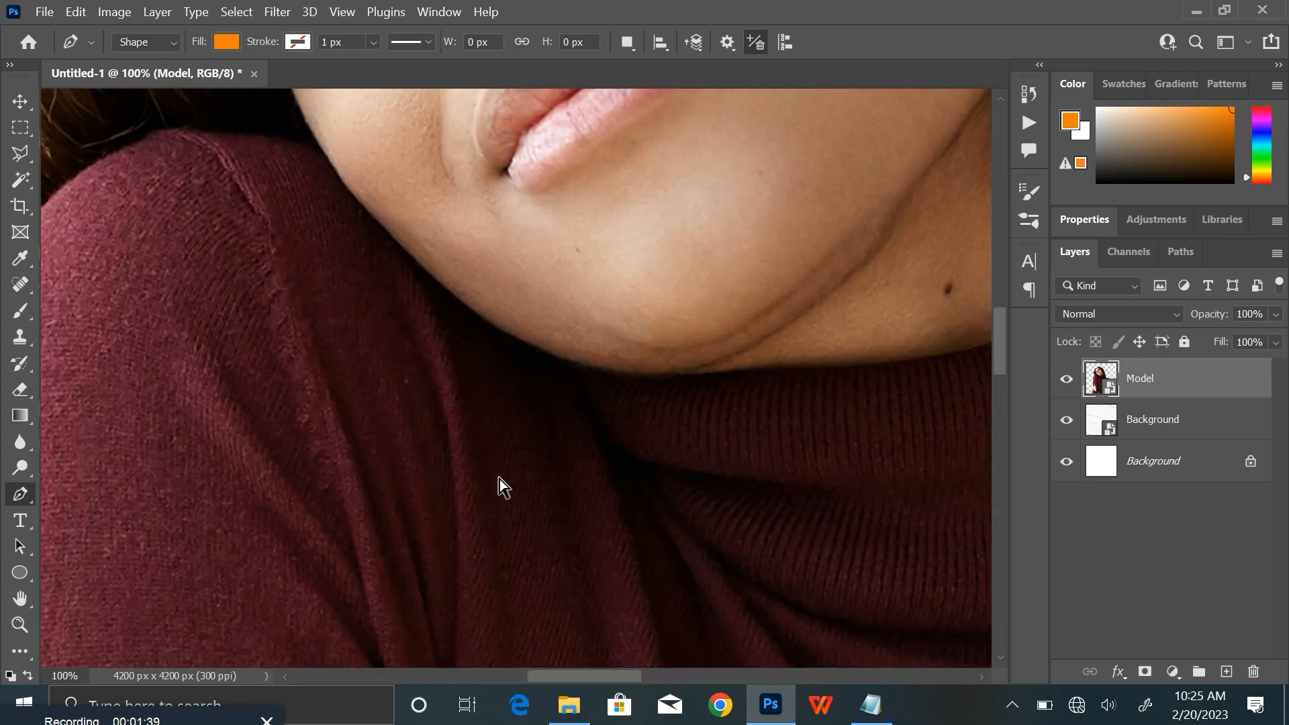
{"action": "left_click_drag", "start_coordinate": [495, 475], "coordinate": [684, 597]}
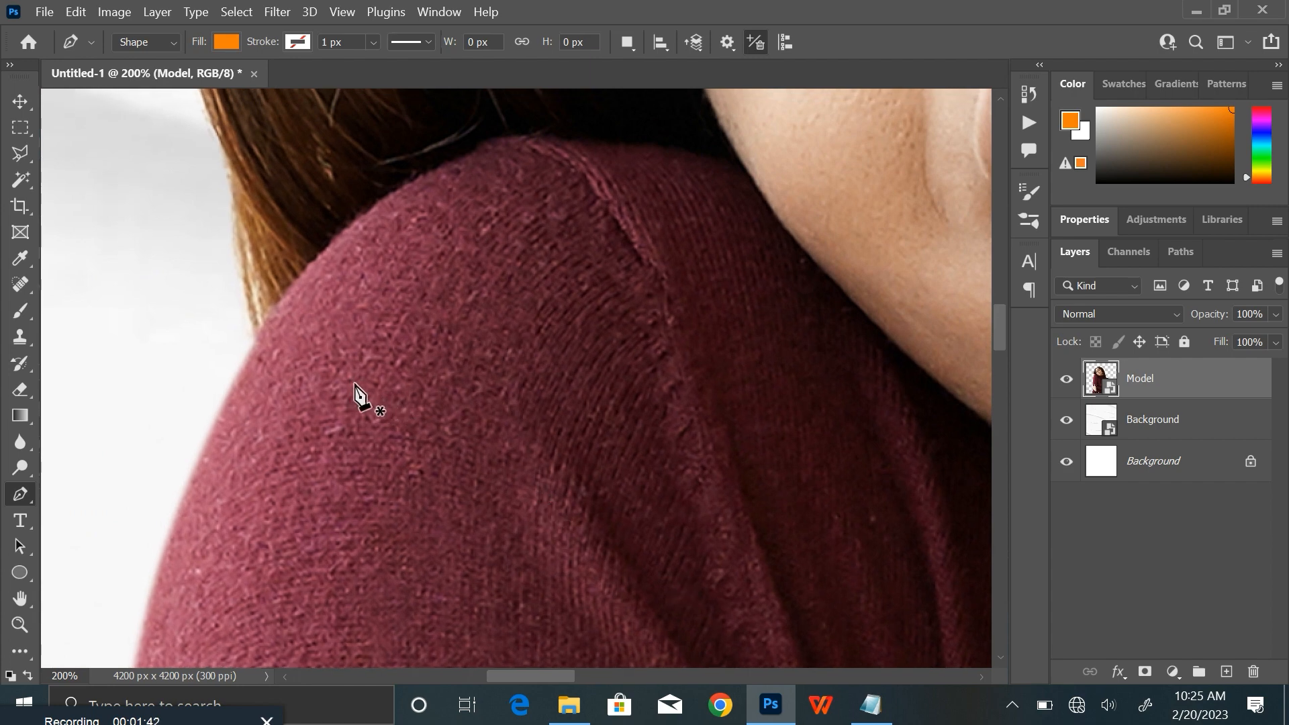
{"action": "left_click", "coordinate": [212, 397]}
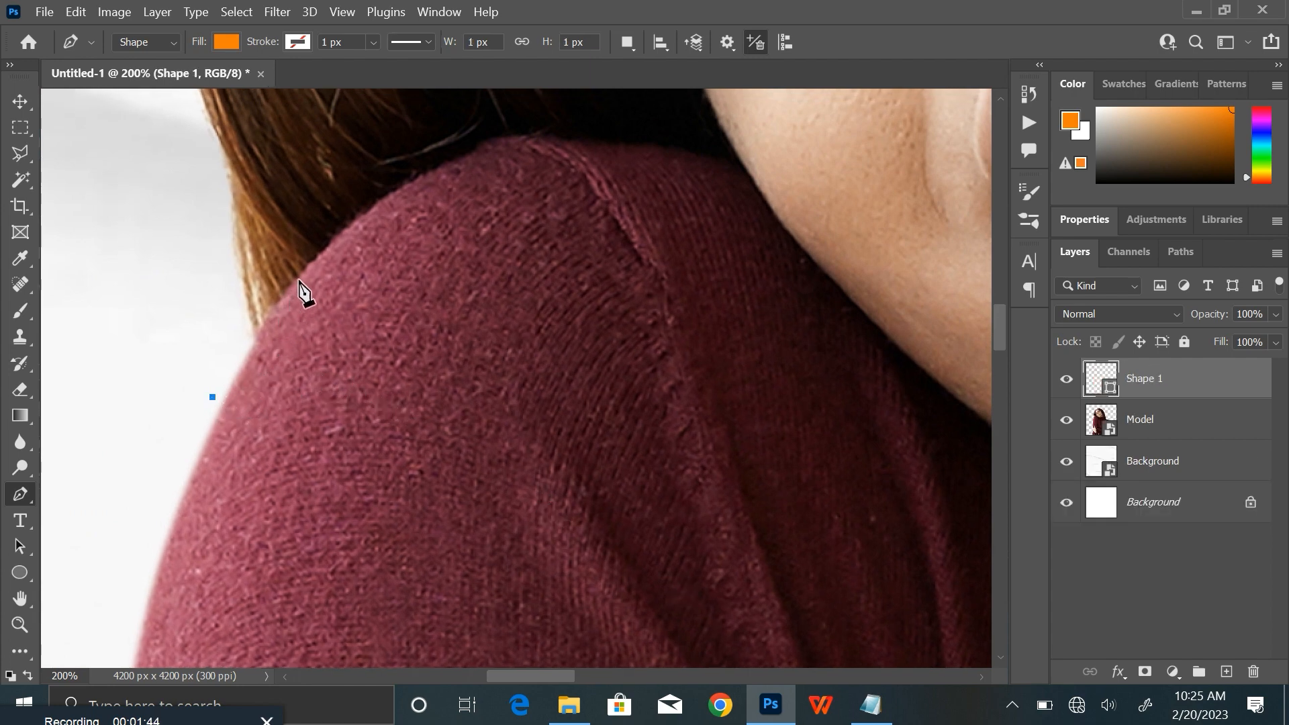
{"action": "key", "text": "ctrl+z"}
{"action": "left_click", "coordinate": [168, 42]}
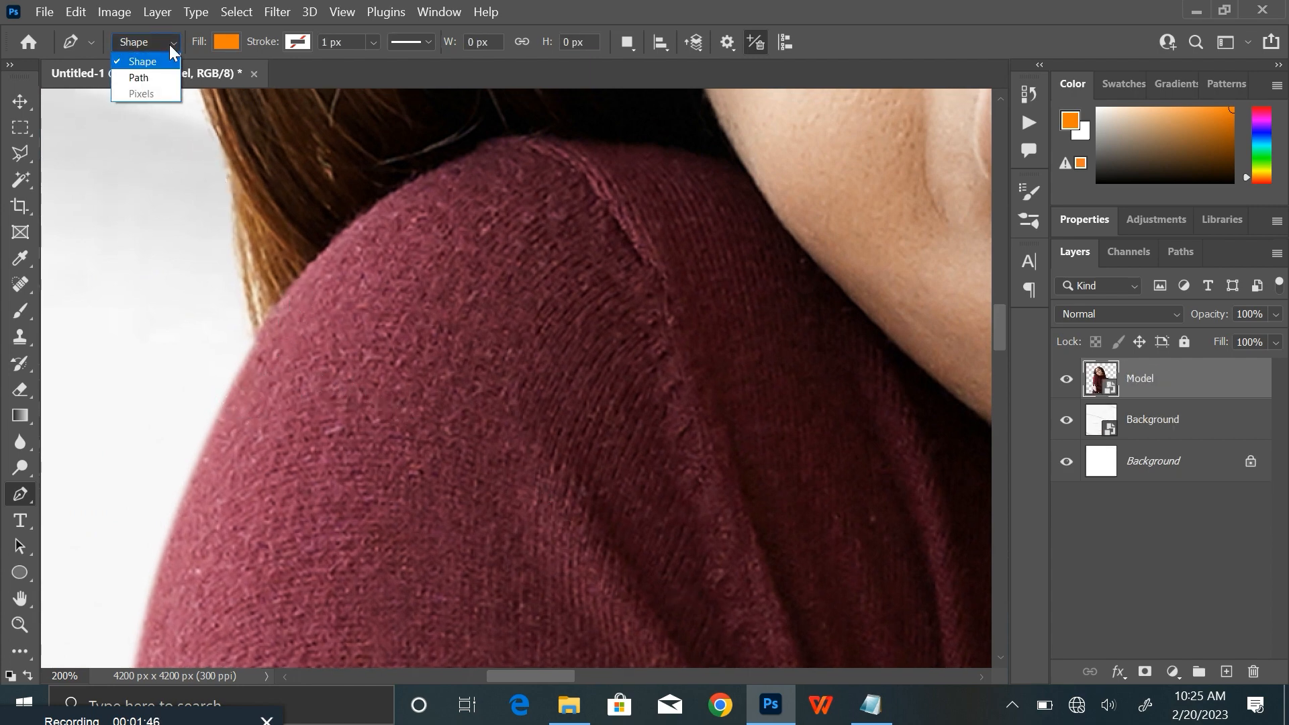
{"action": "left_click", "coordinate": [152, 78]}
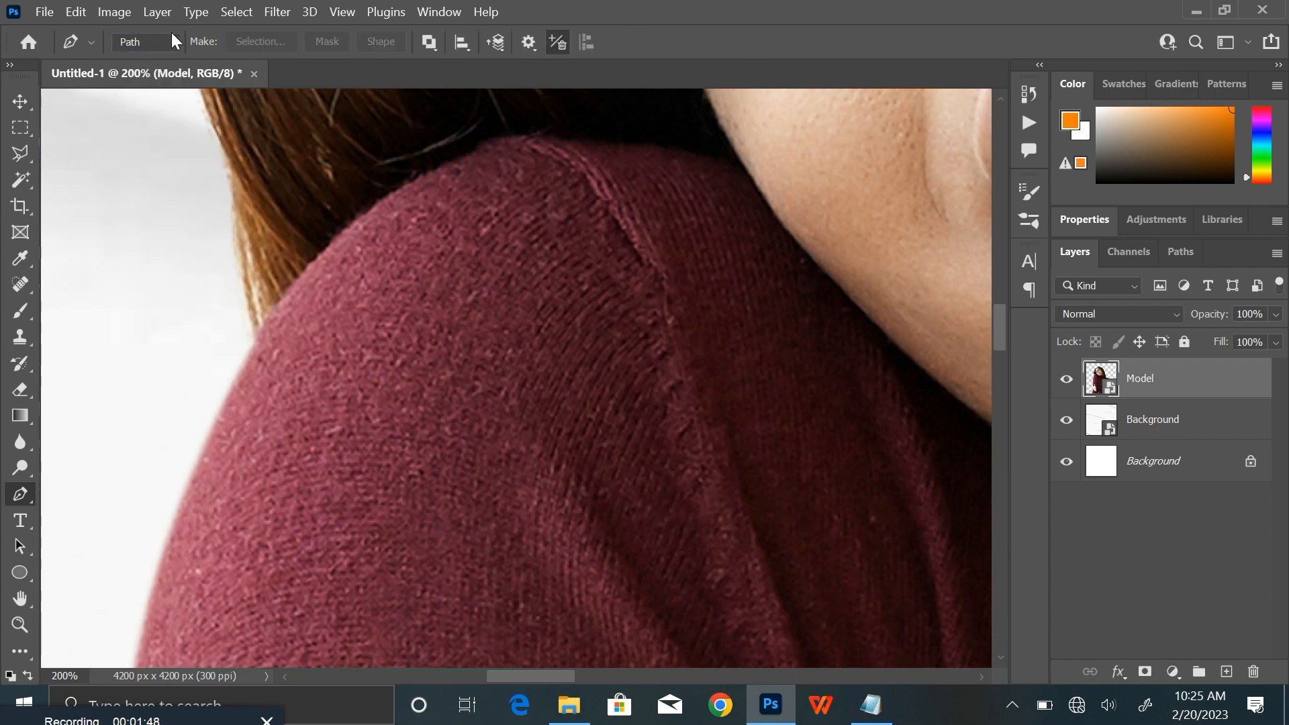
Step: Start a path at the sweater's raised shoulder and trace over its top edge to where it meets the cheek
{"action": "left_click", "coordinate": [197, 430]}
{"action": "left_click_drag", "start_coordinate": [354, 221], "coordinate": [402, 359]}
{"action": "key", "text": "ctrl+plus"}
{"action": "key", "text": "ctrl+plus"}
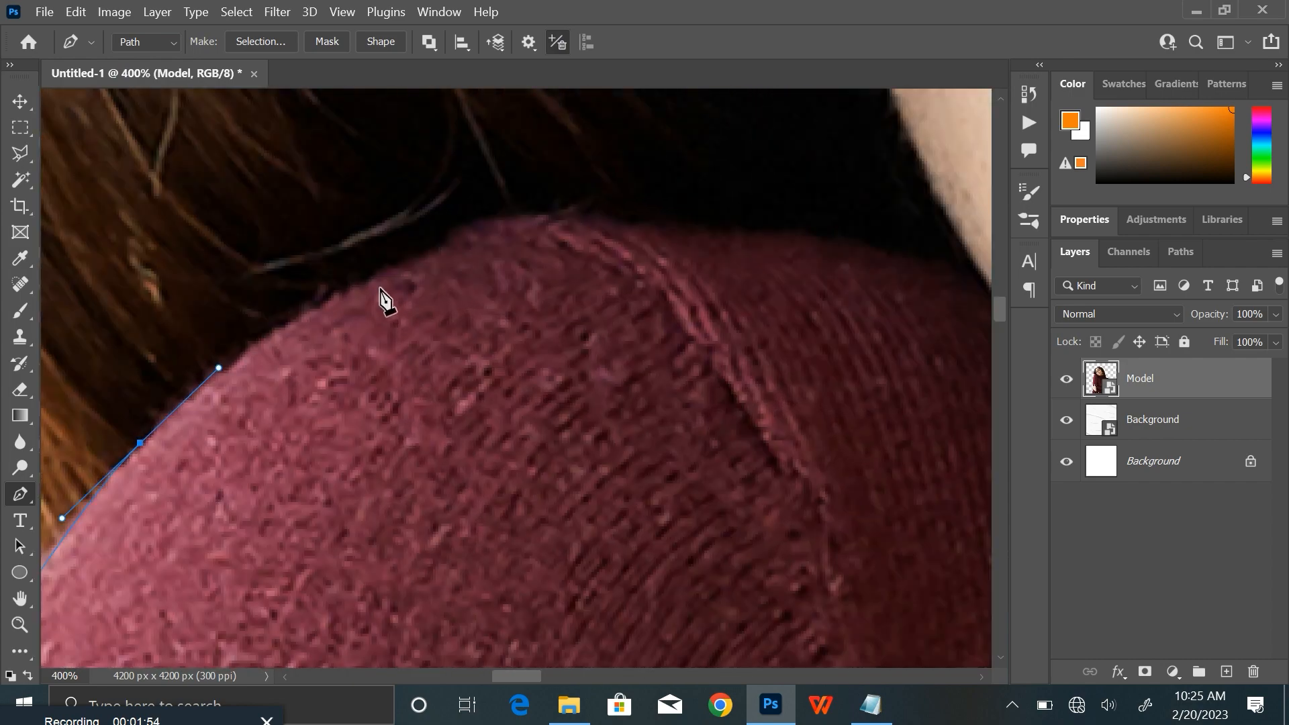
{"action": "left_click_drag", "start_coordinate": [371, 279], "coordinate": [412, 261]}
{"action": "left_click_drag", "start_coordinate": [474, 228], "coordinate": [488, 220]}
{"action": "left_click_drag", "start_coordinate": [616, 217], "coordinate": [660, 227]}
{"action": "left_click_drag", "start_coordinate": [778, 232], "coordinate": [559, 221]}
{"action": "left_click_drag", "start_coordinate": [657, 241], "coordinate": [514, 283]}
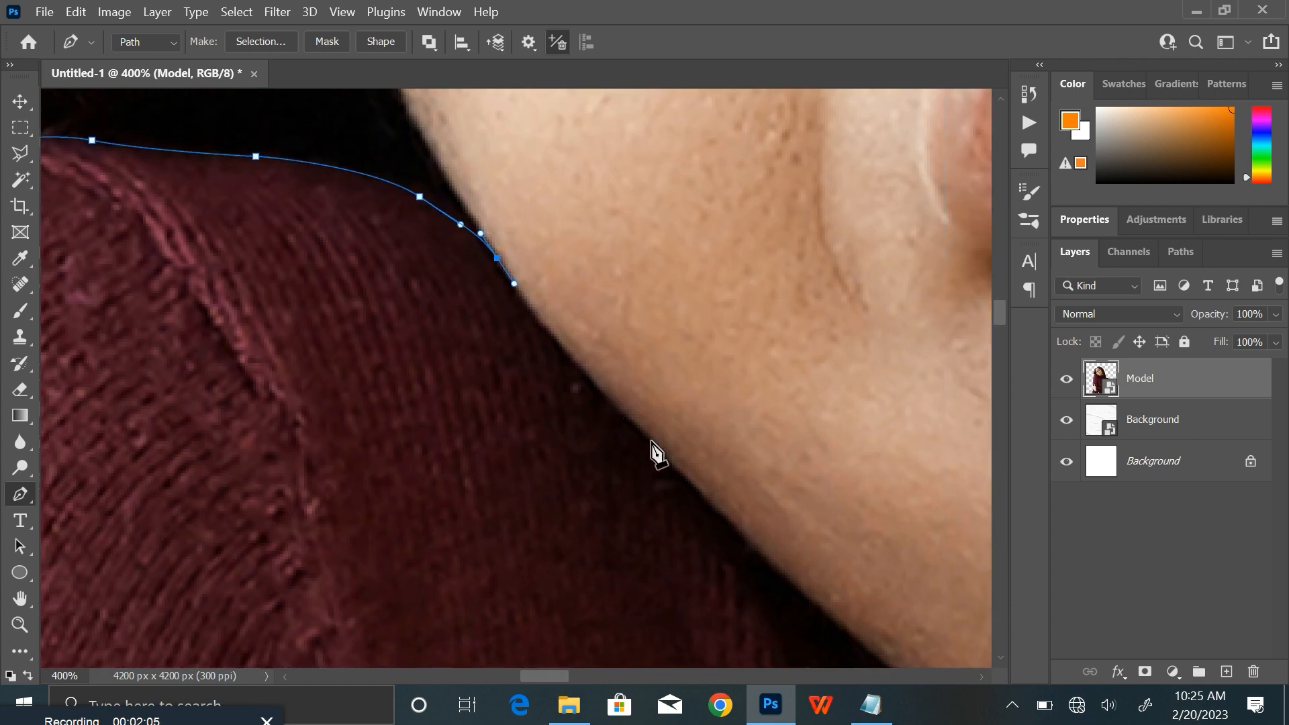
Step: Continue the path along the jawline and the turtleneck's upper edge to where the collar meets the hair
{"action": "left_click_drag", "start_coordinate": [651, 442], "coordinate": [430, 297]}
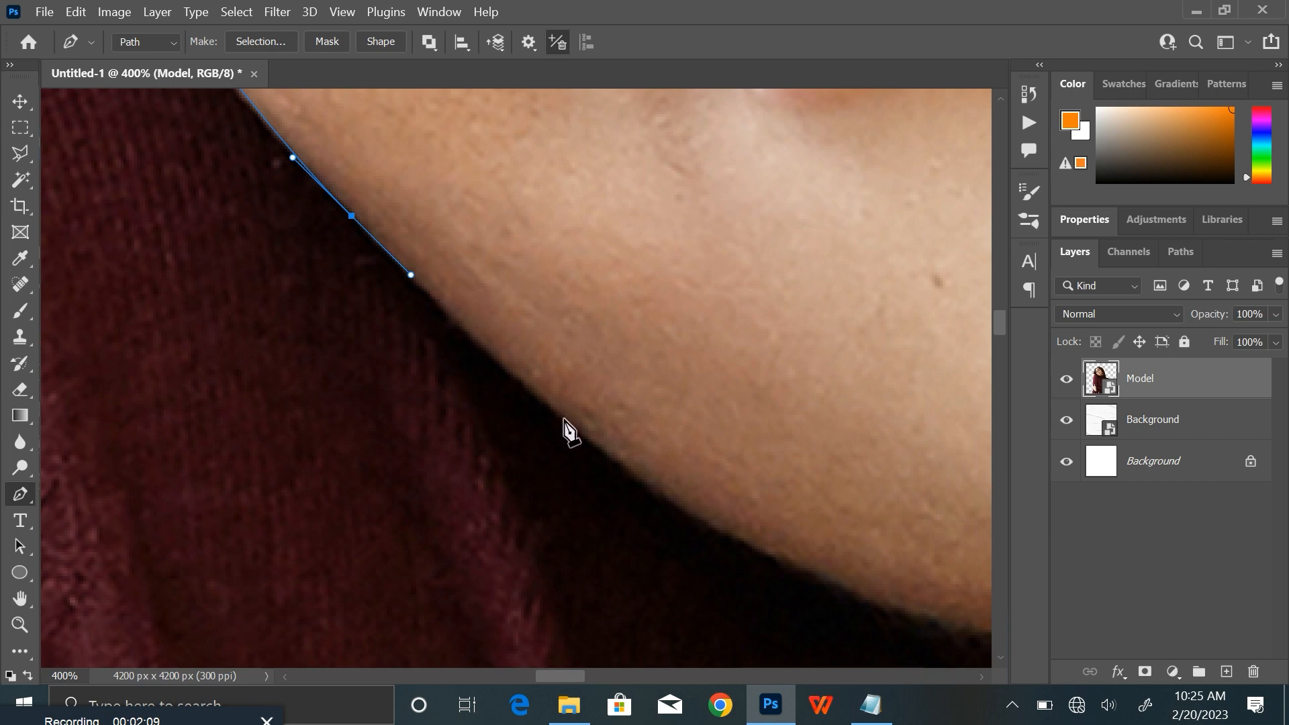
{"action": "left_click_drag", "start_coordinate": [564, 419], "coordinate": [332, 370]}
{"action": "left_click_drag", "start_coordinate": [493, 460], "coordinate": [275, 411]}
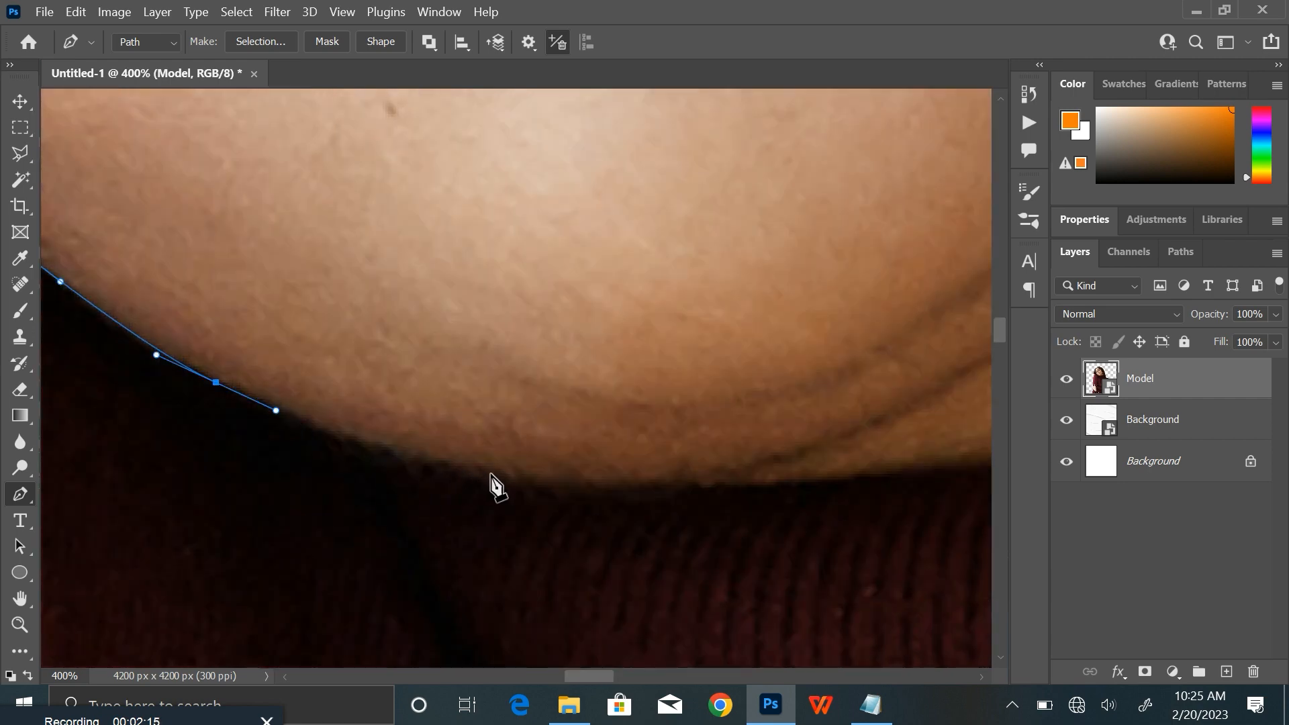
{"action": "left_click_drag", "start_coordinate": [494, 474], "coordinate": [370, 483]}
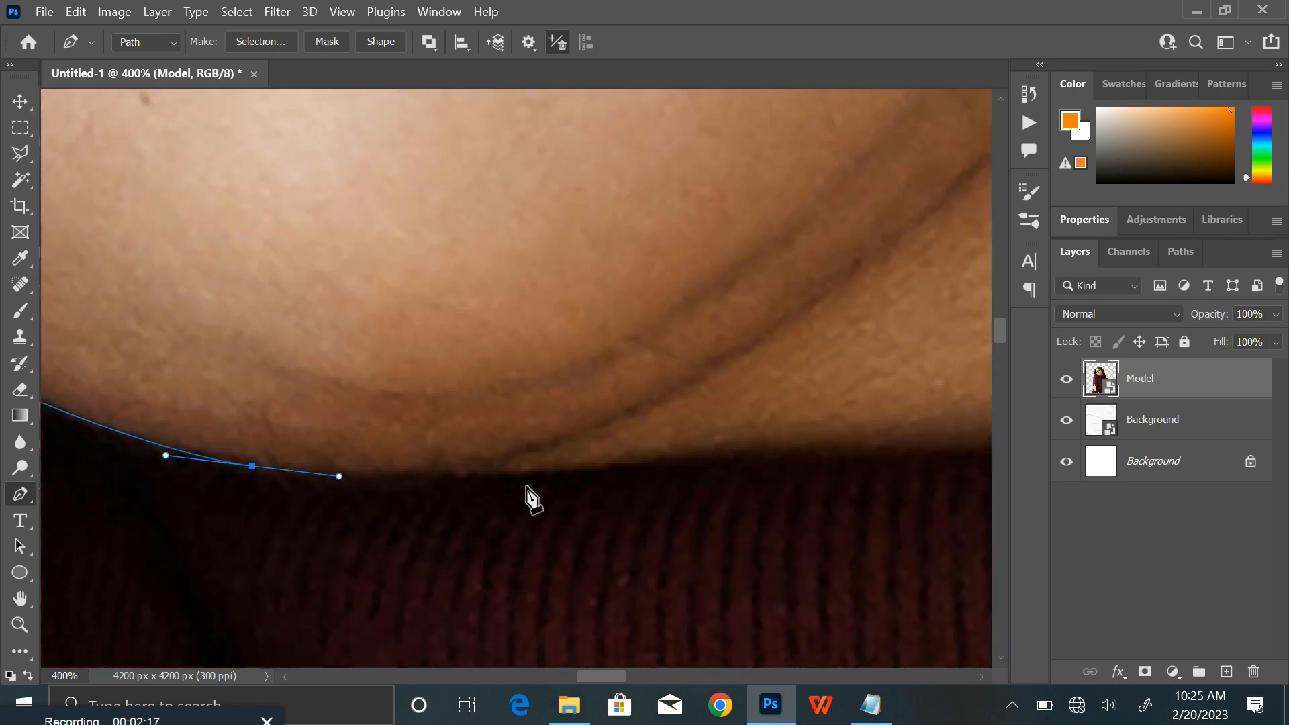
{"action": "left_click_drag", "start_coordinate": [617, 468], "coordinate": [409, 449]}
{"action": "left_click_drag", "start_coordinate": [649, 435], "coordinate": [399, 474]}
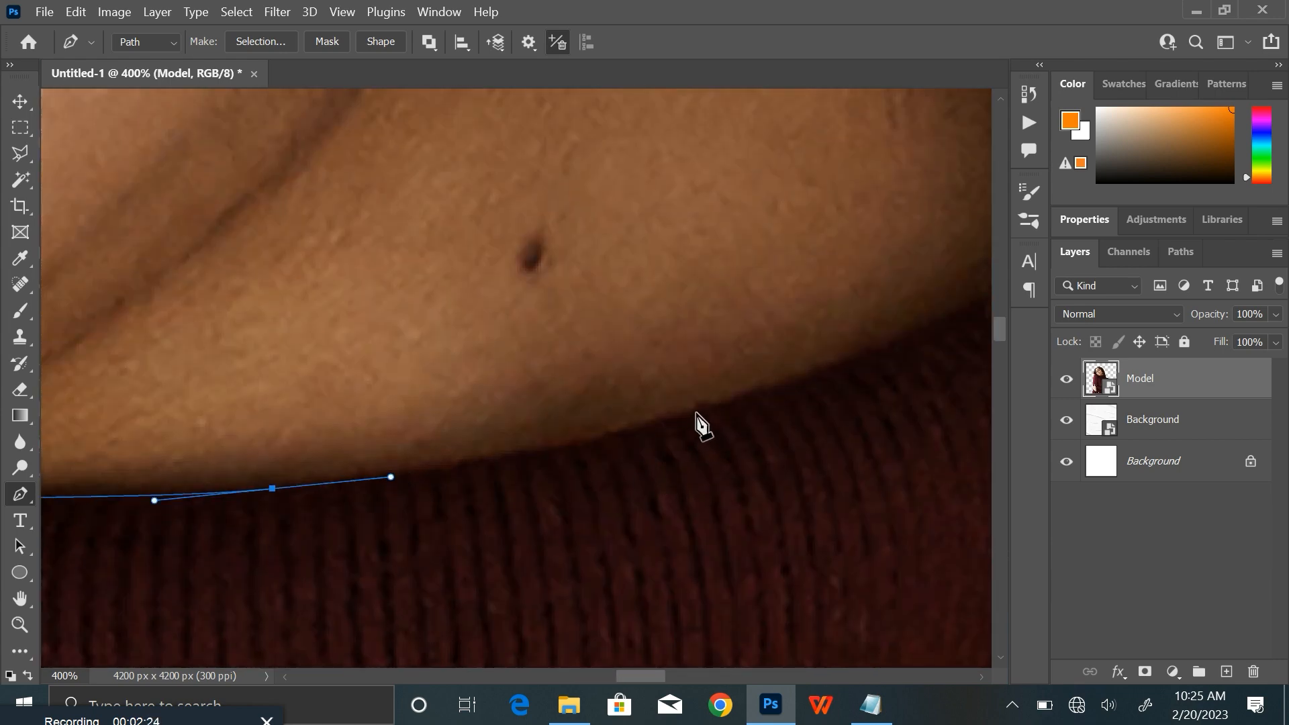
{"action": "left_click_drag", "start_coordinate": [697, 415], "coordinate": [396, 489]}
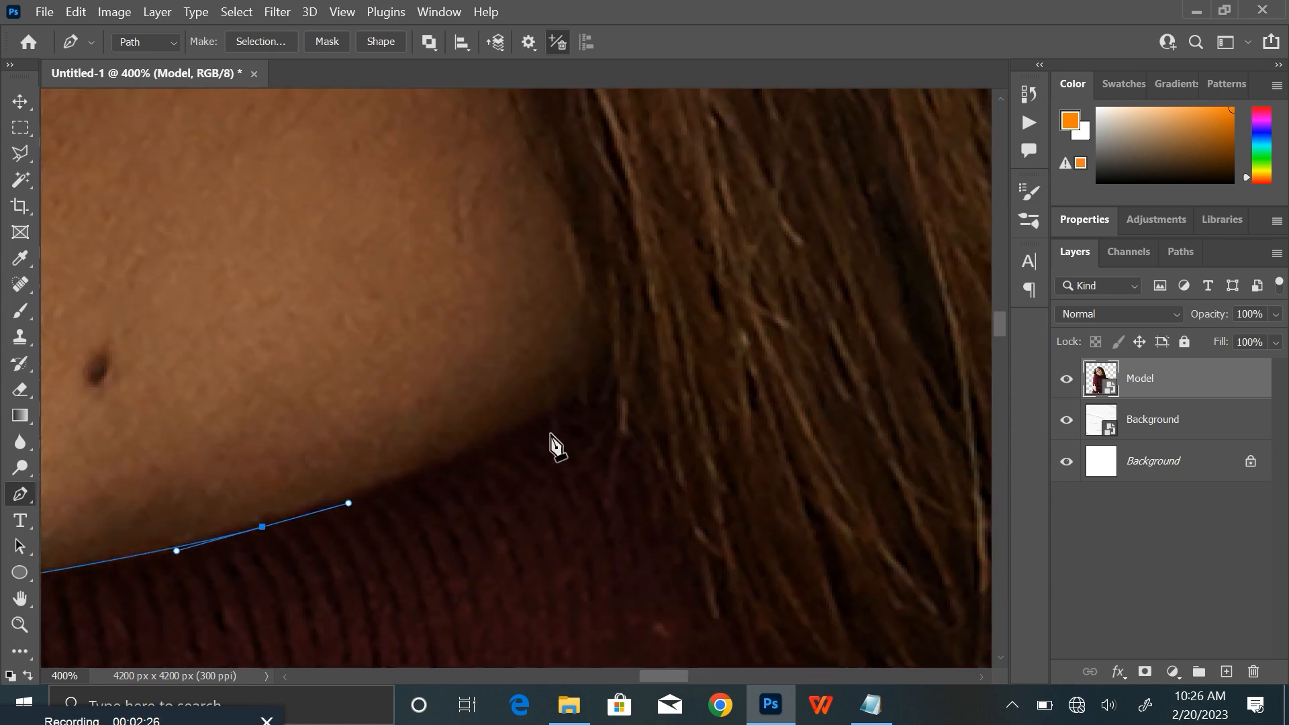
{"action": "left_click_drag", "start_coordinate": [565, 408], "coordinate": [605, 376]}
{"action": "left_click", "coordinate": [612, 367]}
Step: Extend the path down the hair's edge over the collar to just past the hair tips at the lower shoulder
{"action": "left_click_drag", "start_coordinate": [661, 432], "coordinate": [589, 210]}
{"action": "key", "text": "ctrl+minus"}
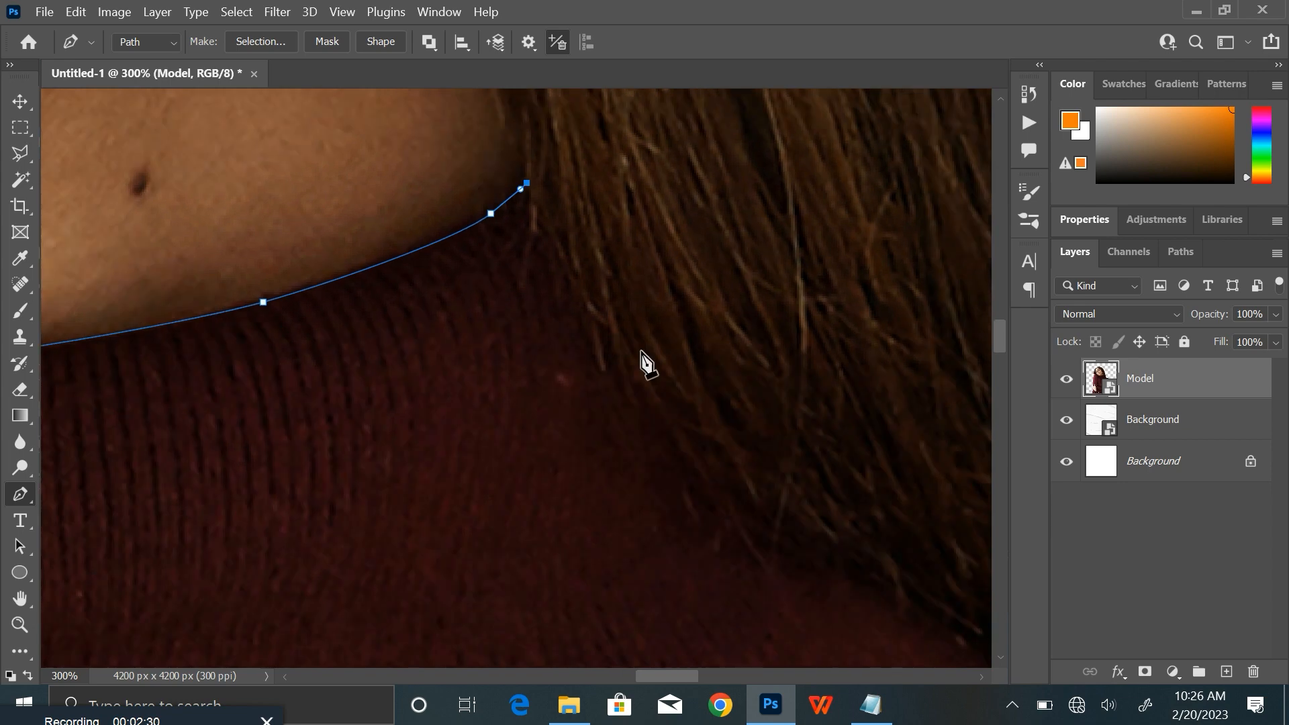
{"action": "left_click_drag", "start_coordinate": [616, 351], "coordinate": [640, 408]}
{"action": "left_click_drag", "start_coordinate": [668, 460], "coordinate": [402, 348]}
{"action": "left_click_drag", "start_coordinate": [535, 447], "coordinate": [610, 489]}
{"action": "left_click_drag", "start_coordinate": [668, 530], "coordinate": [442, 300]}
{"action": "left_click_drag", "start_coordinate": [631, 394], "coordinate": [681, 417]}
{"action": "left_click_drag", "start_coordinate": [886, 474], "coordinate": [934, 469]}
Step: Run the path loosely around the outside of the sleeve below the hair tips, down to the gap above the thumb
{"action": "key", "text": "ctrl+minus"}
{"action": "key", "text": "ctrl+minus"}
{"action": "key", "text": "ctrl+minus"}
{"action": "key", "text": "ctrl+minus"}
{"action": "key", "text": "ctrl+minus"}
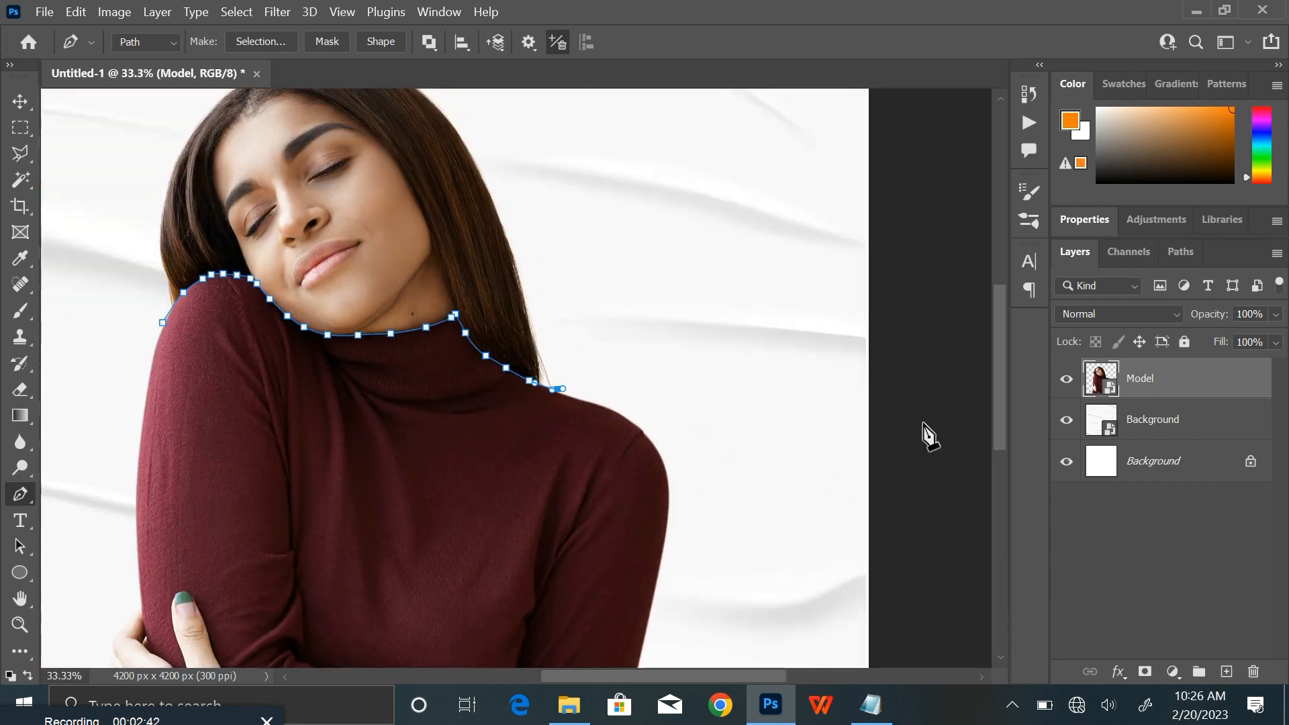
{"action": "left_click_drag", "start_coordinate": [717, 449], "coordinate": [836, 253]}
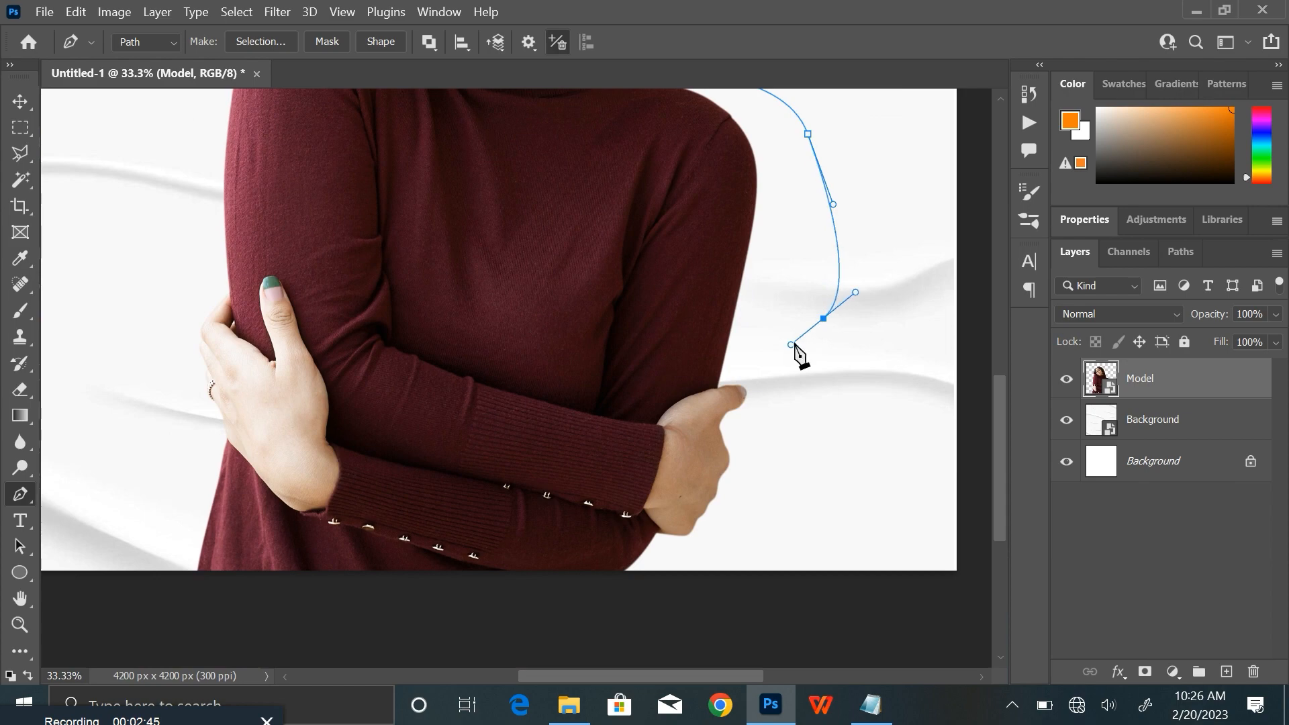
{"action": "key", "text": "ctrl+plus"}
{"action": "key", "text": "ctrl+plus"}
{"action": "key", "text": "ctrl+plus"}
{"action": "key", "text": "ctrl+plus"}
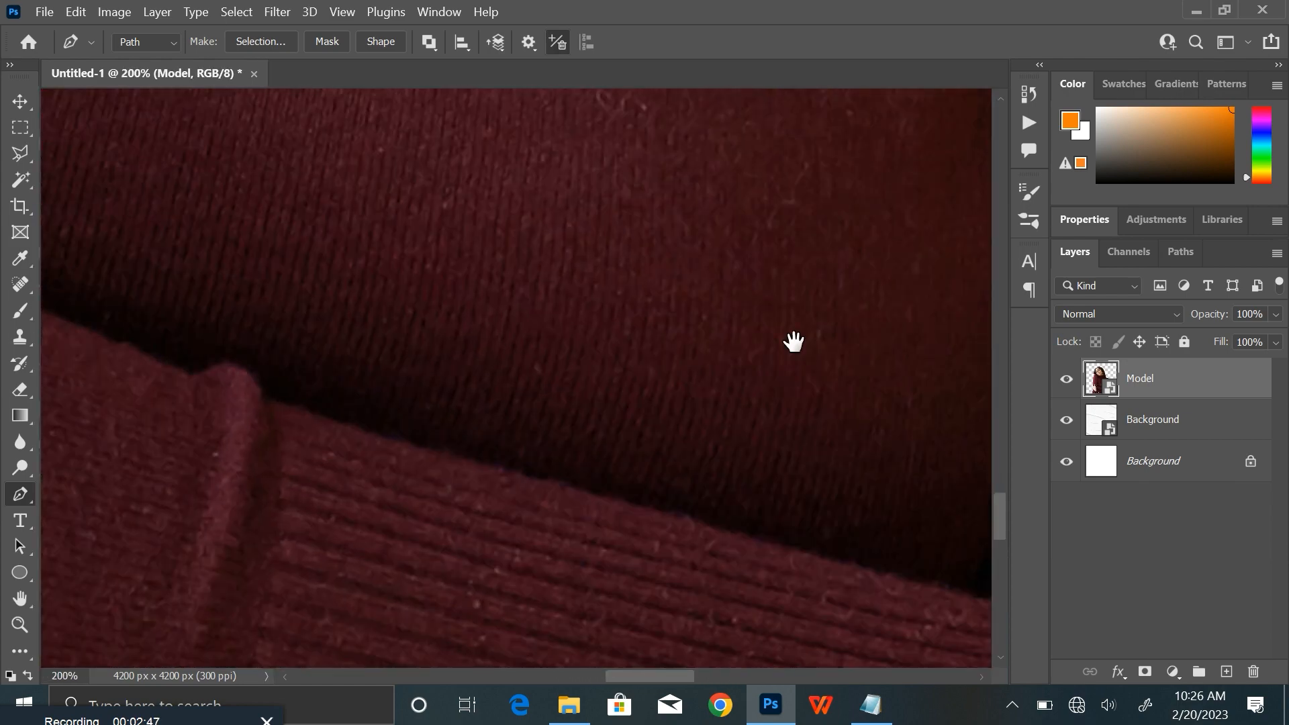
{"action": "left_click_drag", "start_coordinate": [795, 344], "coordinate": [359, 225]}
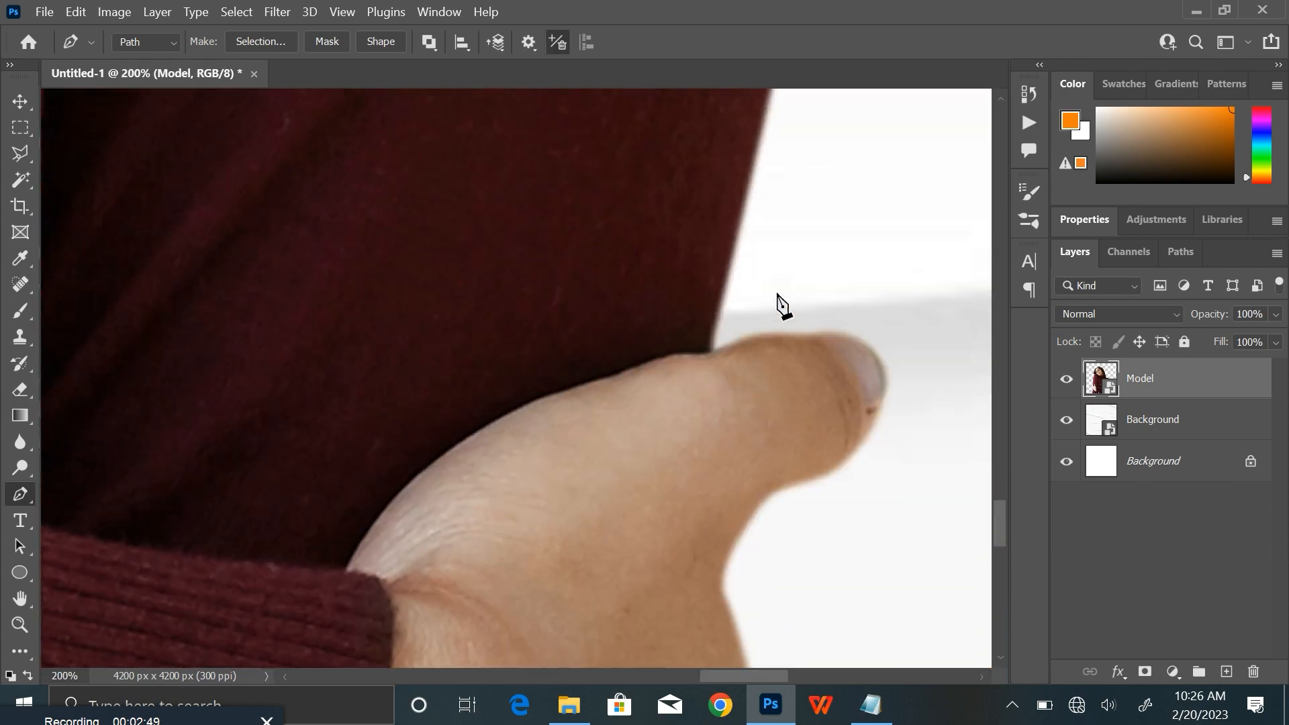
{"action": "left_click_drag", "start_coordinate": [775, 281], "coordinate": [605, 373]}
Step: Trace the path from the sleeve's edge at the thumb along the hand's upper contour to the corner of the cuff
{"action": "key", "text": "ctrl+plus"}
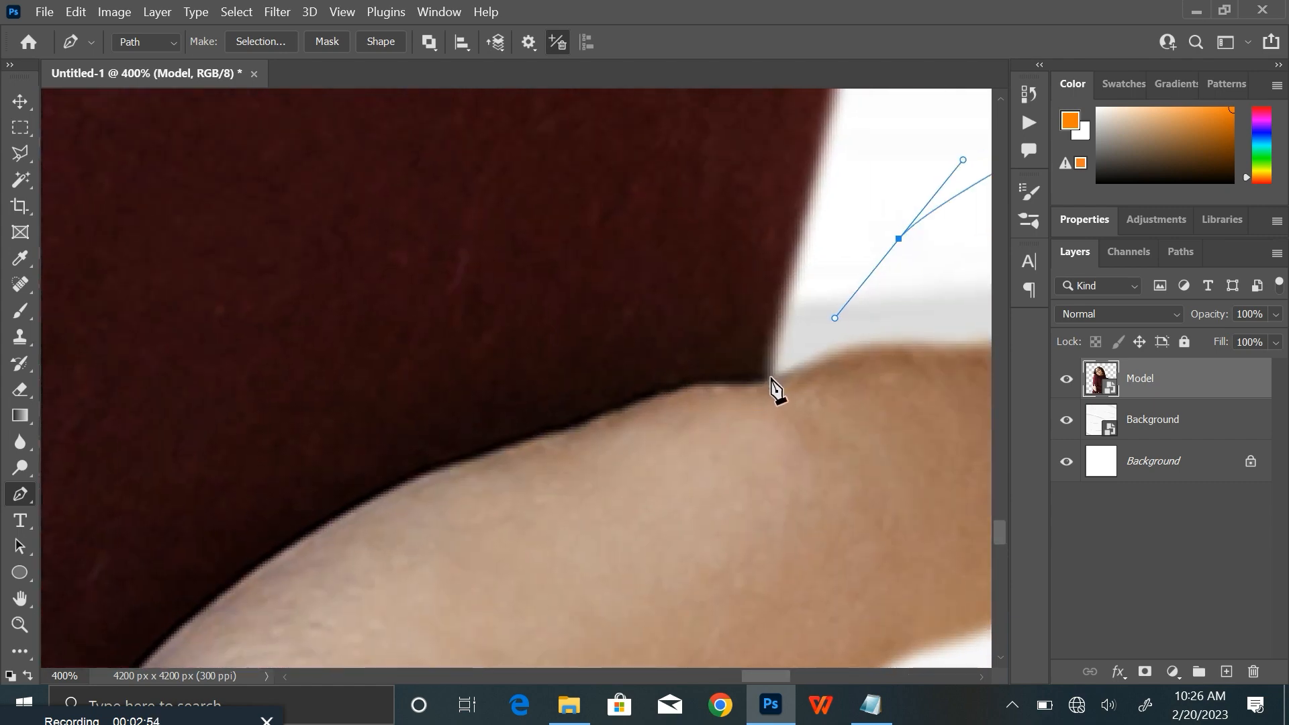
{"action": "left_click_drag", "start_coordinate": [770, 378], "coordinate": [668, 391]}
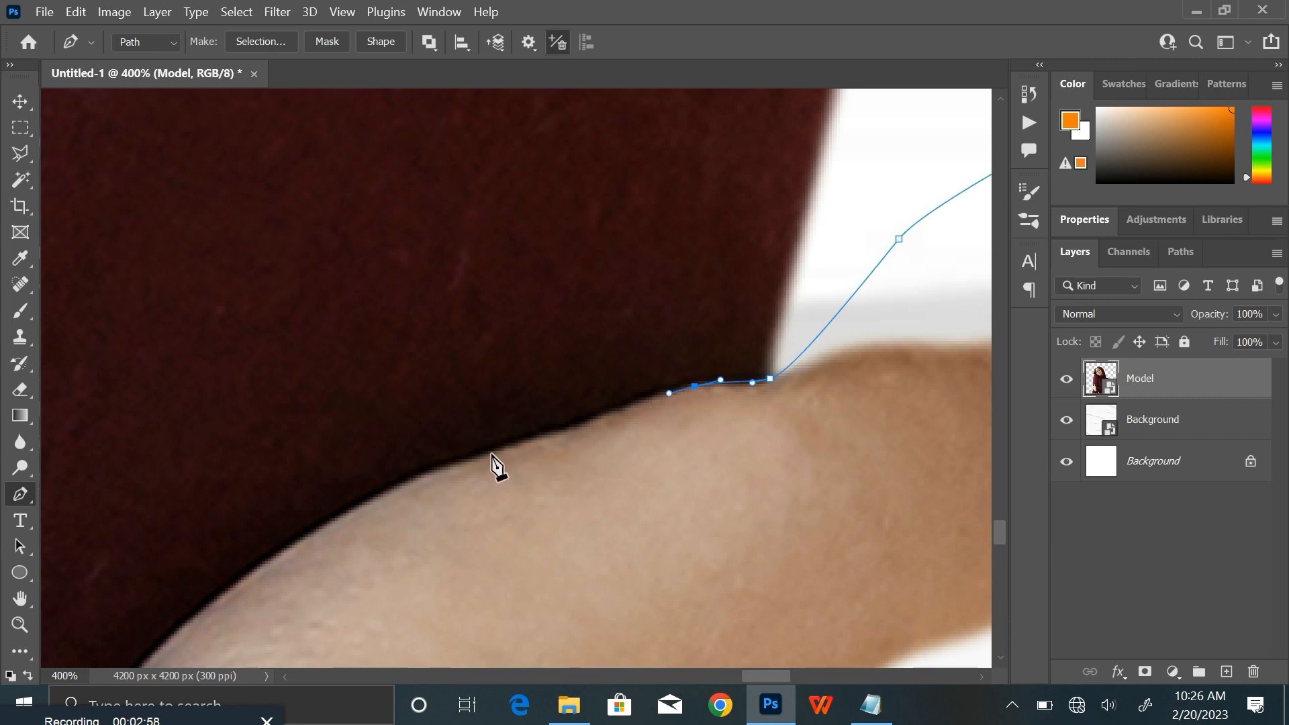
{"action": "left_click_drag", "start_coordinate": [491, 454], "coordinate": [760, 260]}
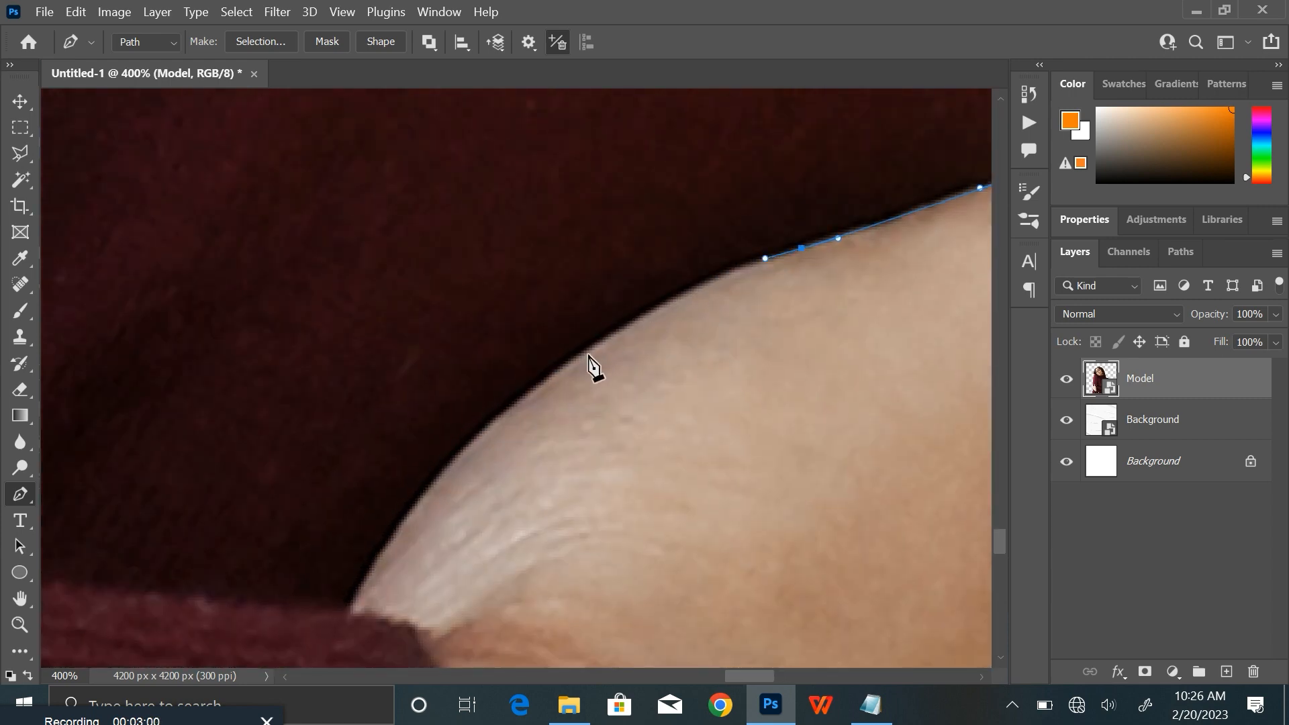
{"action": "left_click_drag", "start_coordinate": [584, 350], "coordinate": [488, 418]}
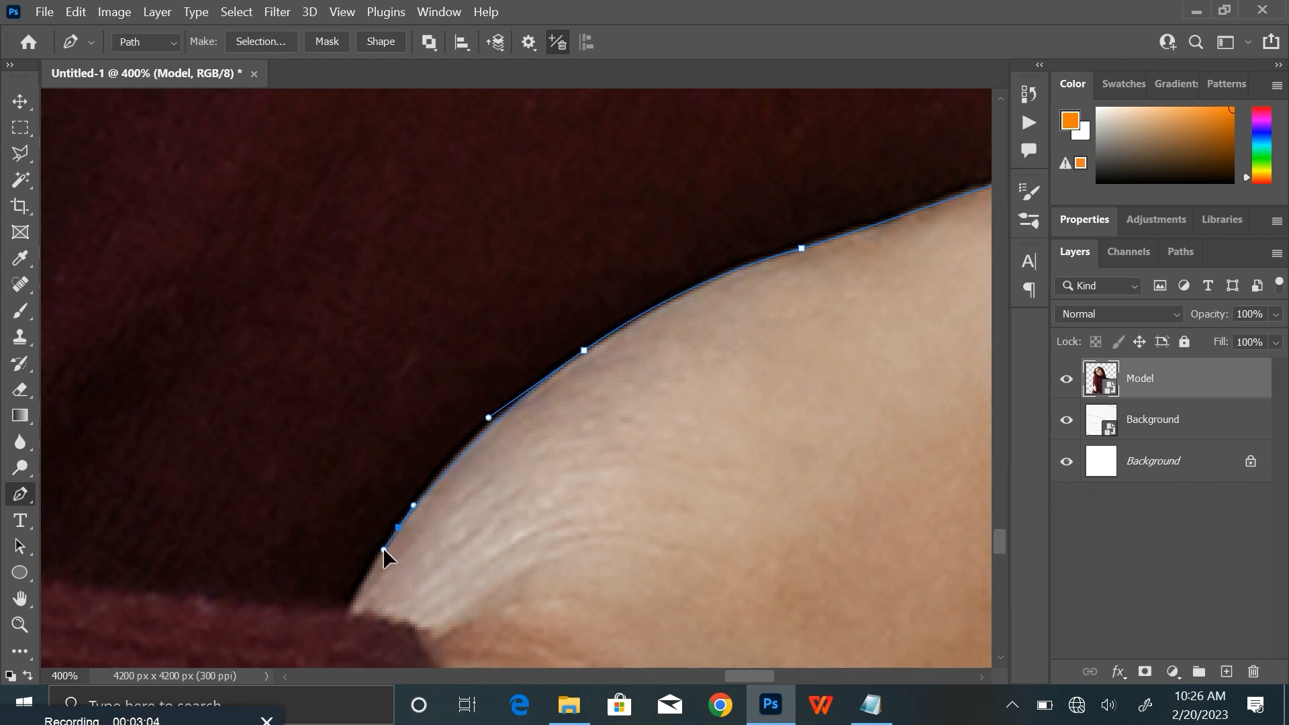
{"action": "left_click_drag", "start_coordinate": [385, 555], "coordinate": [471, 416]}
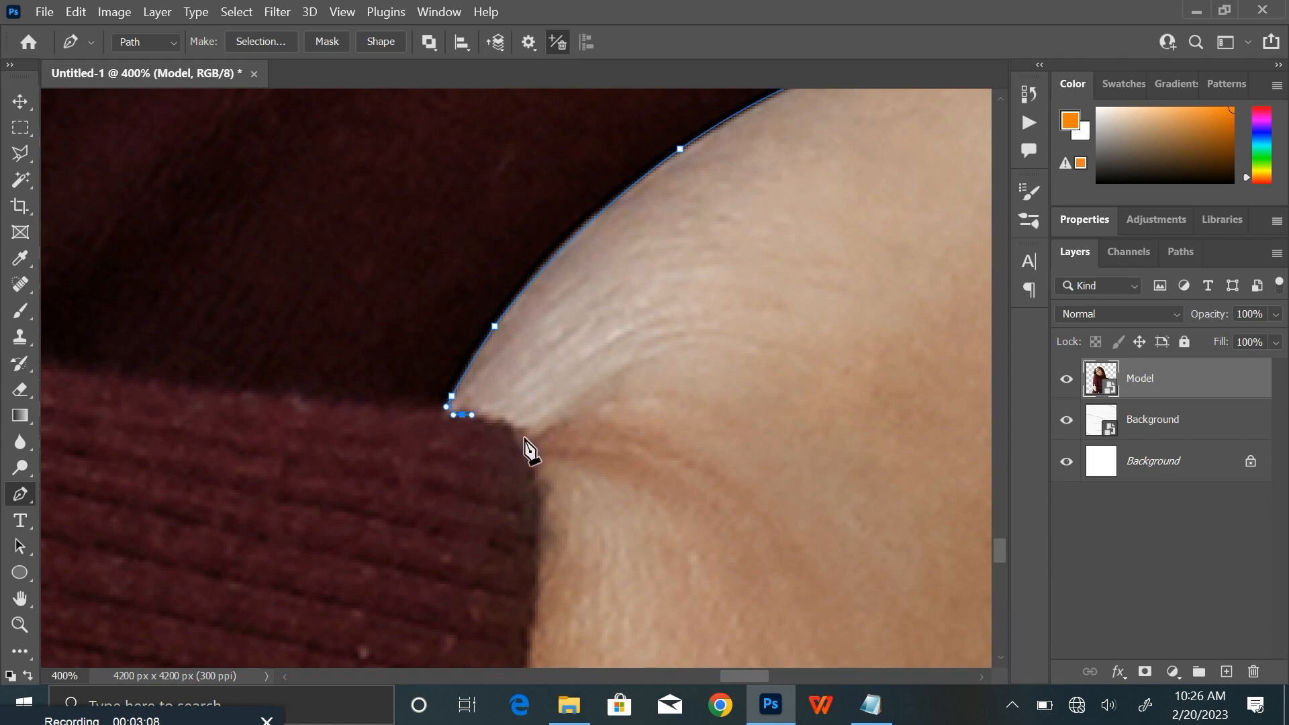
Step: Trace the path down the ribbed cuff's edge against the wrist to the cuff's lower corner
{"action": "left_click_drag", "start_coordinate": [563, 494], "coordinate": [605, 299]}
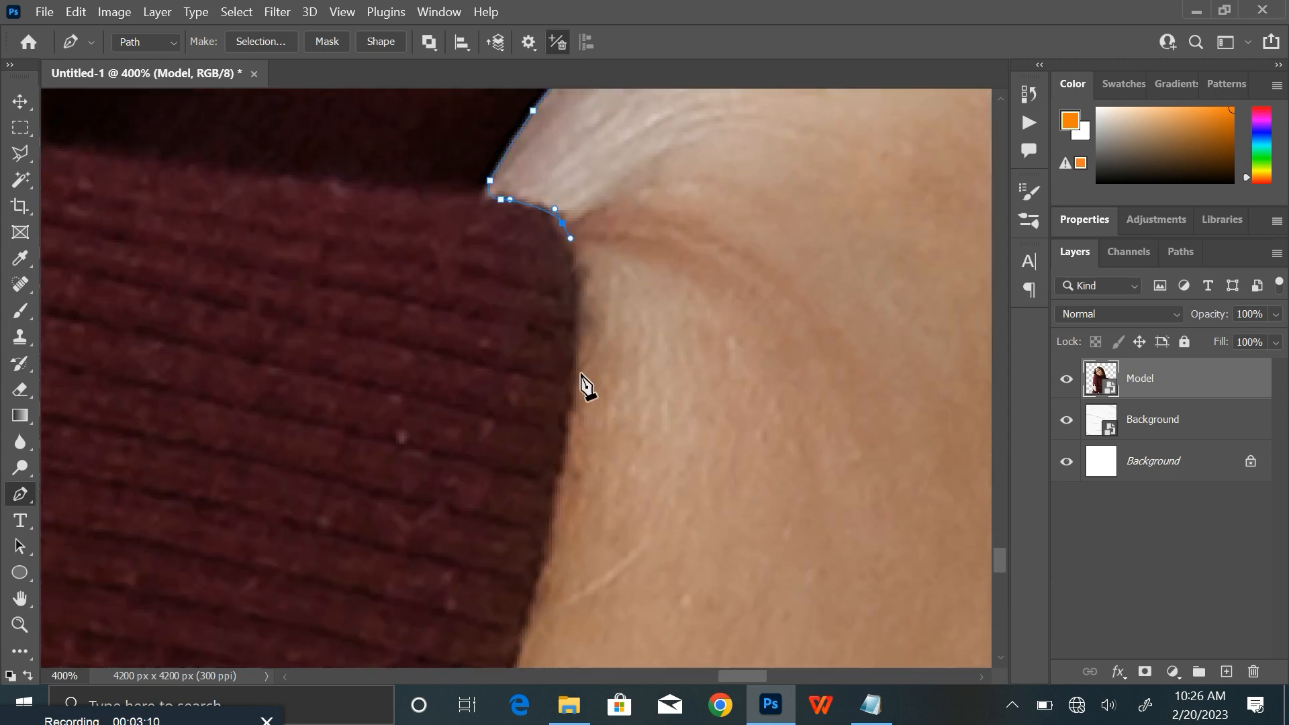
{"action": "left_click_drag", "start_coordinate": [576, 382], "coordinate": [567, 446]}
{"action": "left_click_drag", "start_coordinate": [584, 514], "coordinate": [622, 327]}
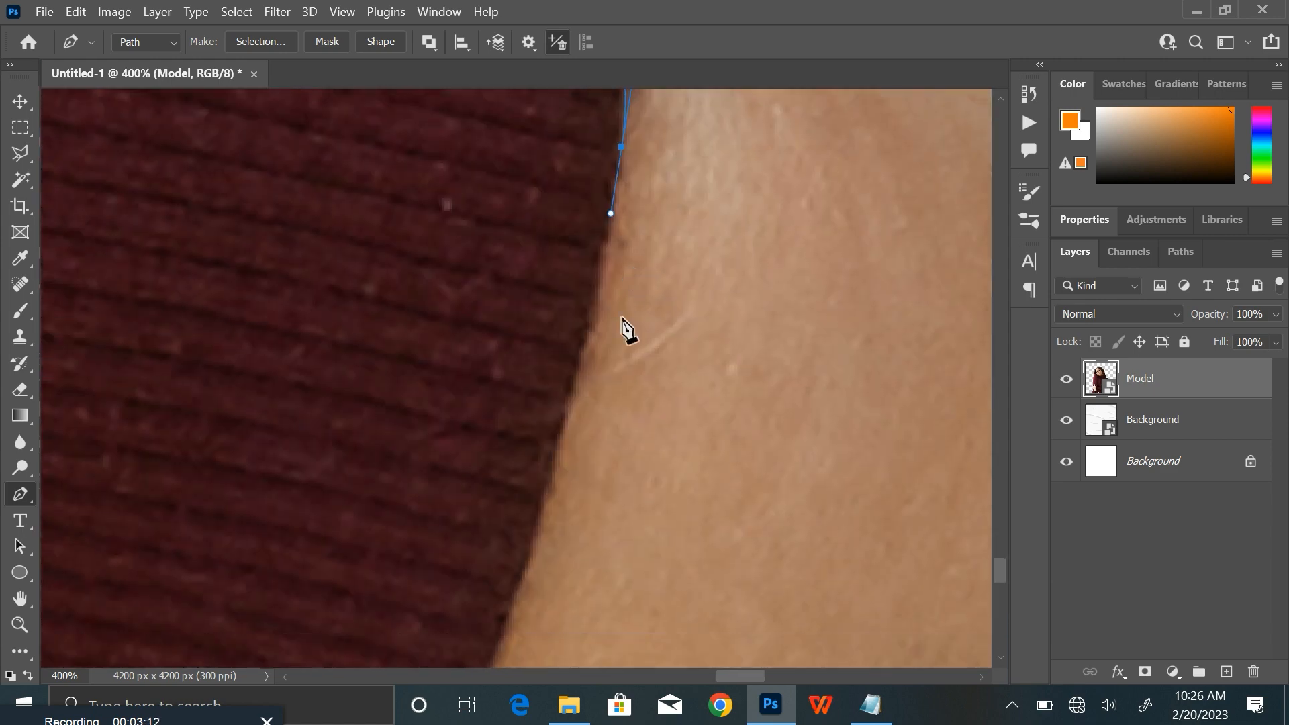
{"action": "left_click_drag", "start_coordinate": [543, 498], "coordinate": [639, 188]}
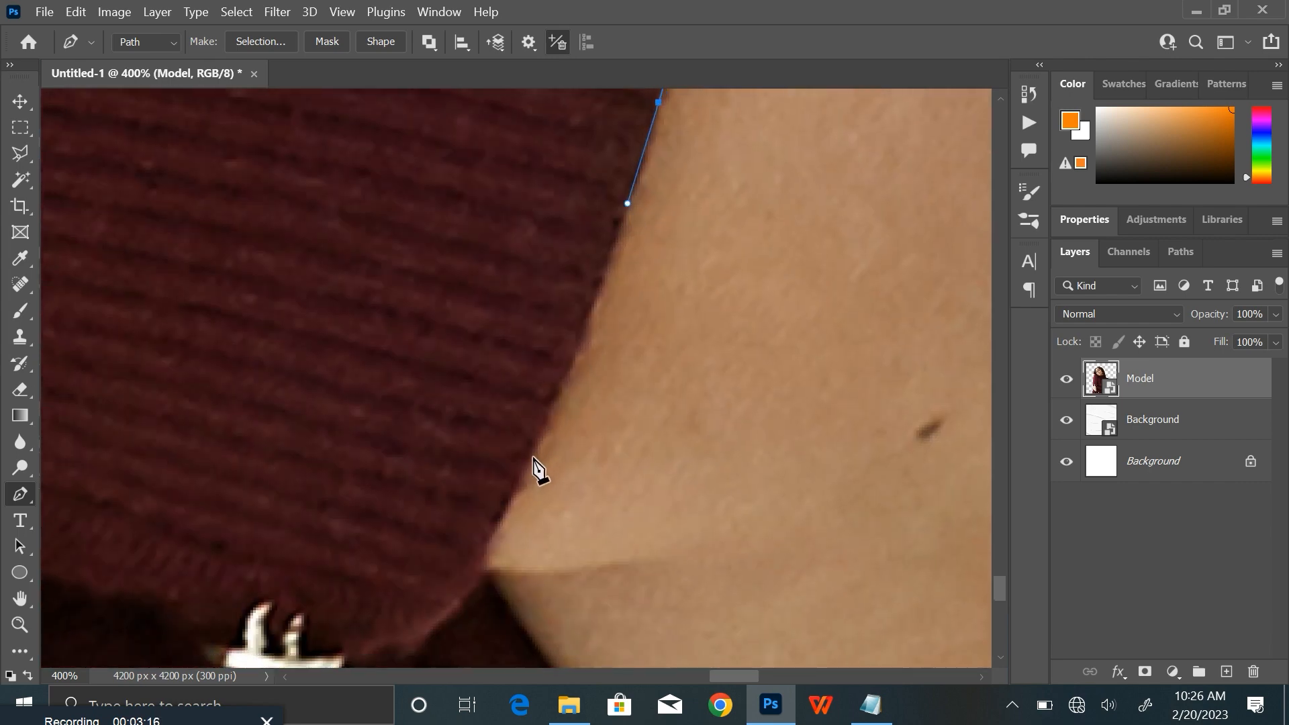
{"action": "left_click_drag", "start_coordinate": [526, 461], "coordinate": [505, 515]}
{"action": "key", "text": "ctrl+z"}
{"action": "left_click_drag", "start_coordinate": [569, 368], "coordinate": [562, 381]}
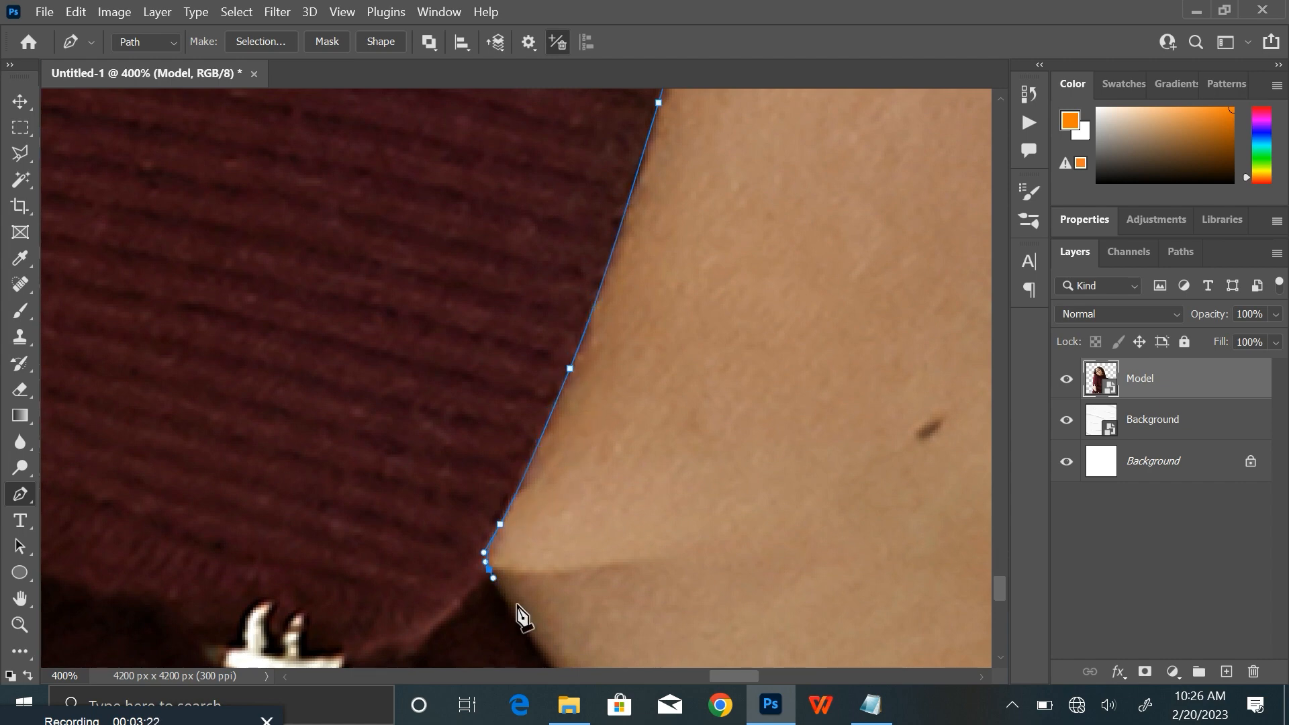
Step: Continue the path along the lower sleeve's edge beneath the wrist and out just onto the white background
{"action": "left_click_drag", "start_coordinate": [520, 614], "coordinate": [421, 365]}
{"action": "left_click_drag", "start_coordinate": [449, 407], "coordinate": [476, 429]}
{"action": "left_click_drag", "start_coordinate": [535, 491], "coordinate": [510, 555]}
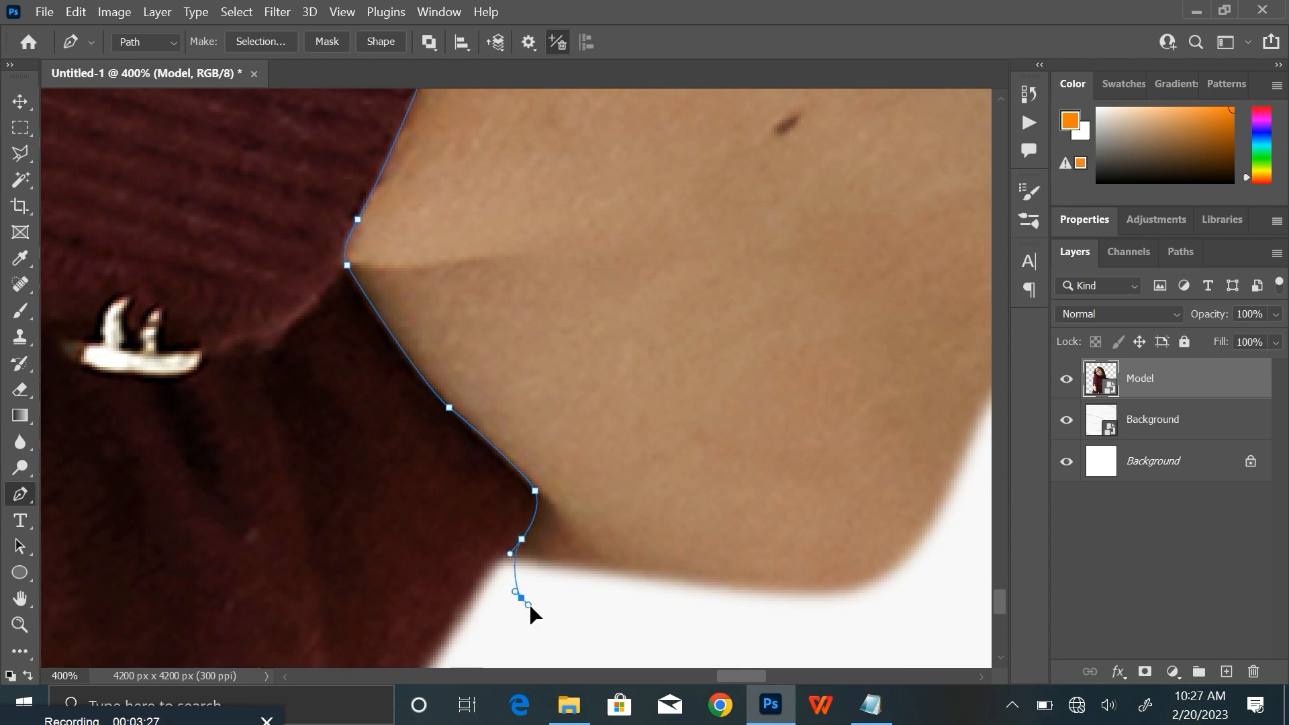
Step: Run the path loosely outside the elbow and below the canvas's lower edge to beyond the sweater's opposite side
{"action": "key", "text": "ctrl+minus"}
{"action": "key", "text": "ctrl+minus"}
{"action": "key", "text": "ctrl+minus"}
{"action": "key", "text": "ctrl+minus"}
{"action": "key", "text": "ctrl+minus"}
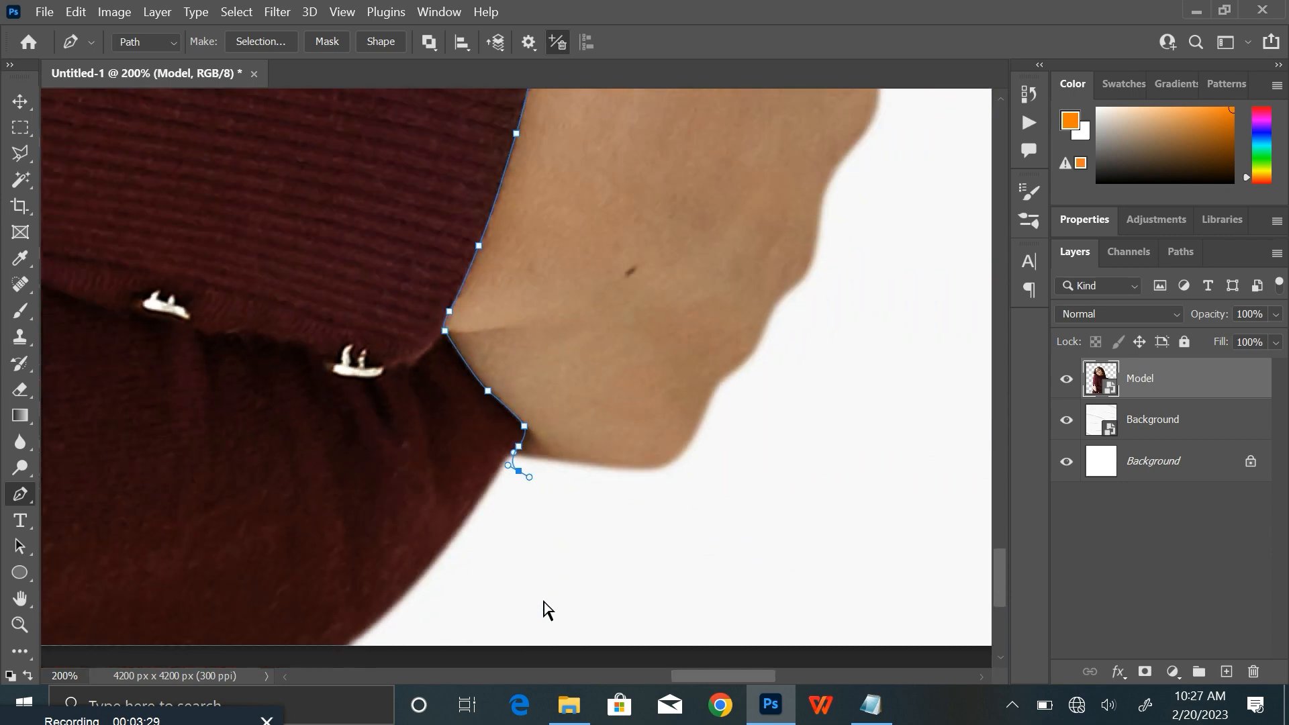
{"action": "left_click_drag", "start_coordinate": [543, 611], "coordinate": [654, 571]}
{"action": "left_click_drag", "start_coordinate": [525, 579], "coordinate": [808, 573]}
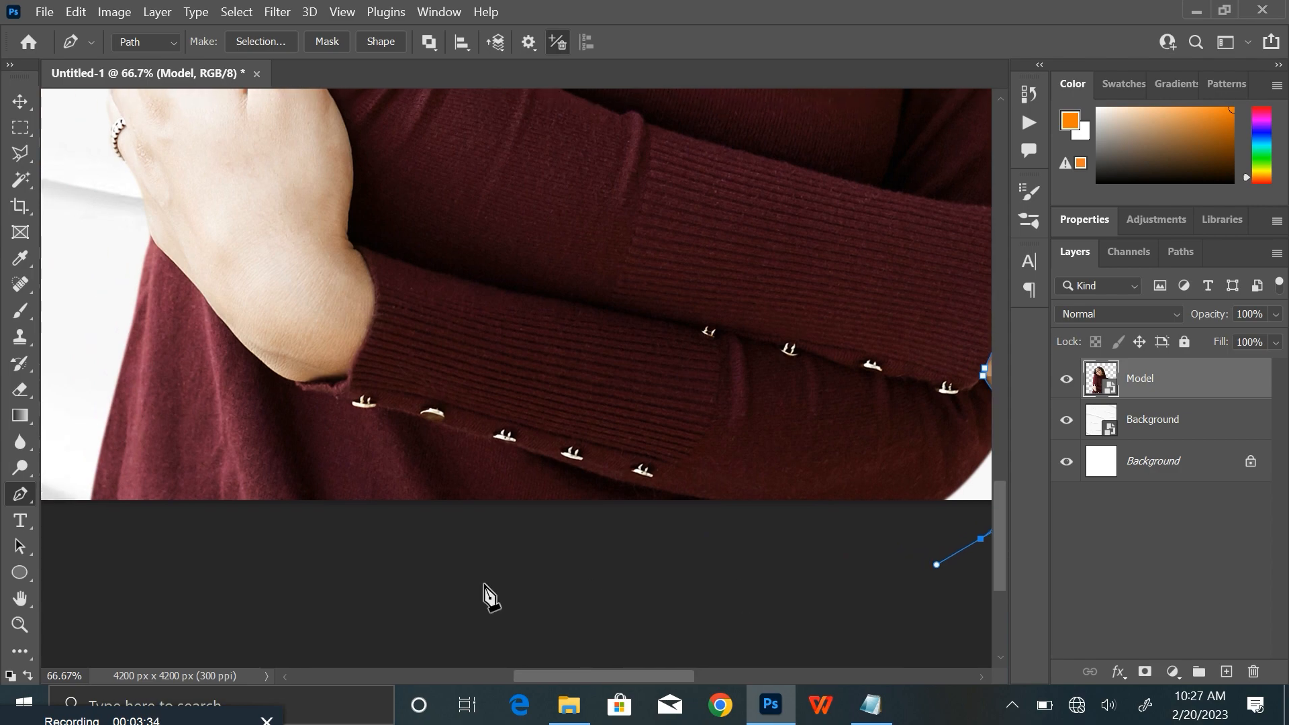
{"action": "left_click_drag", "start_coordinate": [406, 585], "coordinate": [554, 656]}
{"action": "left_click_drag", "start_coordinate": [350, 616], "coordinate": [338, 544]}
Step: Bring the path up through the white area outside the sweater to the point where its side meets the other hand
{"action": "left_click_drag", "start_coordinate": [337, 469], "coordinate": [358, 402]}
{"action": "key", "text": "ctrl+plus"}
{"action": "key", "text": "ctrl+plus"}
{"action": "key", "text": "ctrl+plus"}
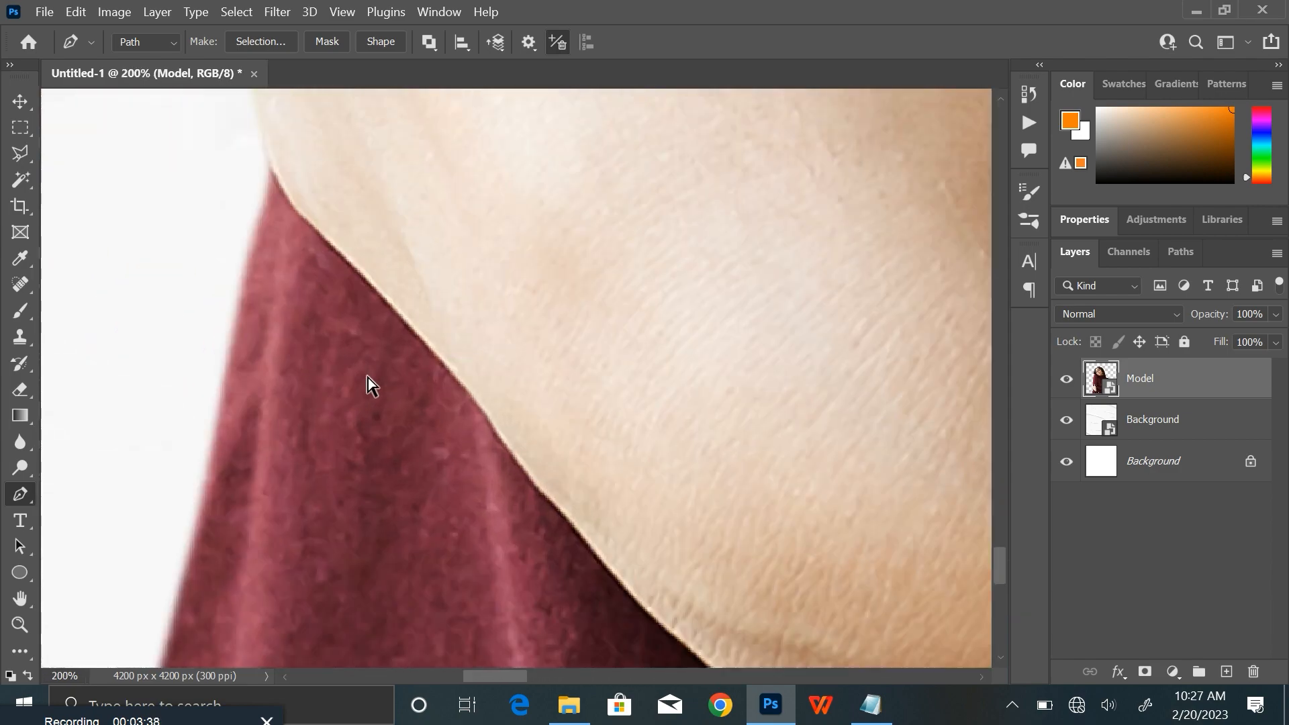
{"action": "left_click_drag", "start_coordinate": [478, 519], "coordinate": [521, 635]}
{"action": "left_click_drag", "start_coordinate": [270, 338], "coordinate": [302, 310]}
{"action": "left_click_drag", "start_coordinate": [336, 314], "coordinate": [341, 318]}
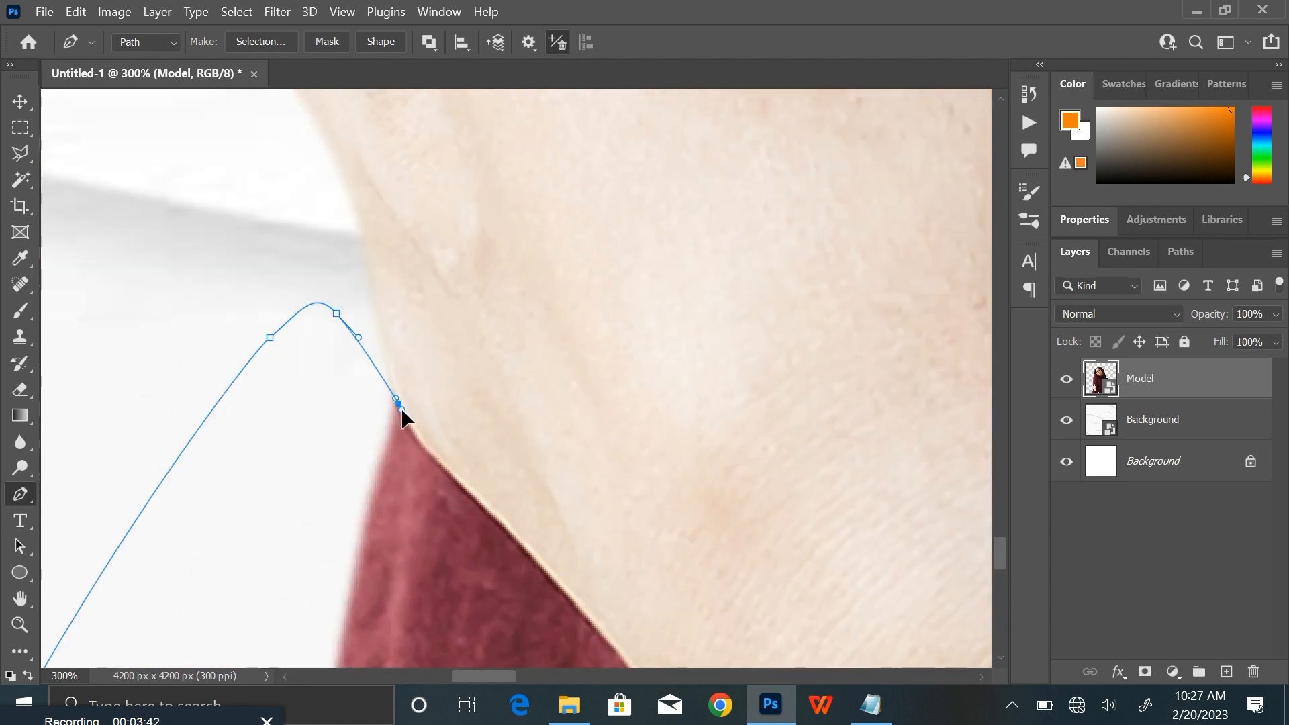
Step: Trace the path along the sweater's diagonal edge against the underside of the hand, about halfway to the cuff
{"action": "left_click_drag", "start_coordinate": [401, 408], "coordinate": [438, 460]}
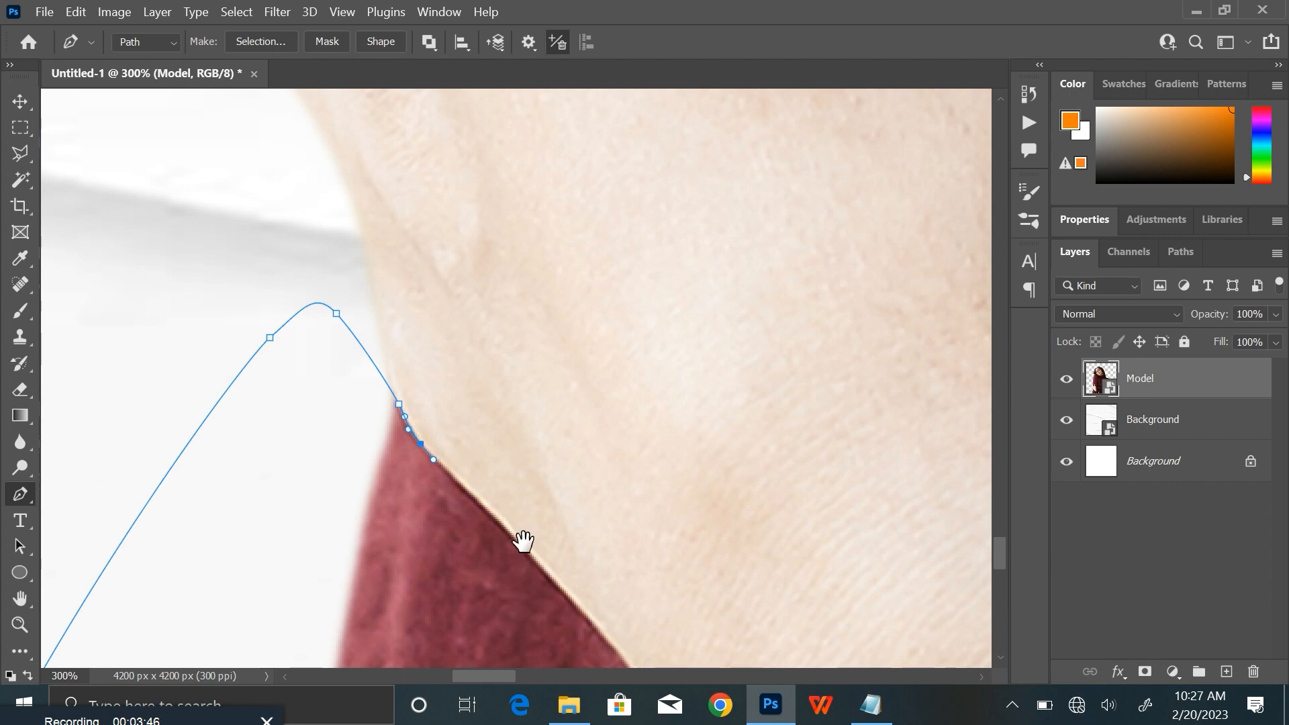
{"action": "left_click_drag", "start_coordinate": [521, 538], "coordinate": [373, 268]}
{"action": "key", "text": "ctrl+plus"}
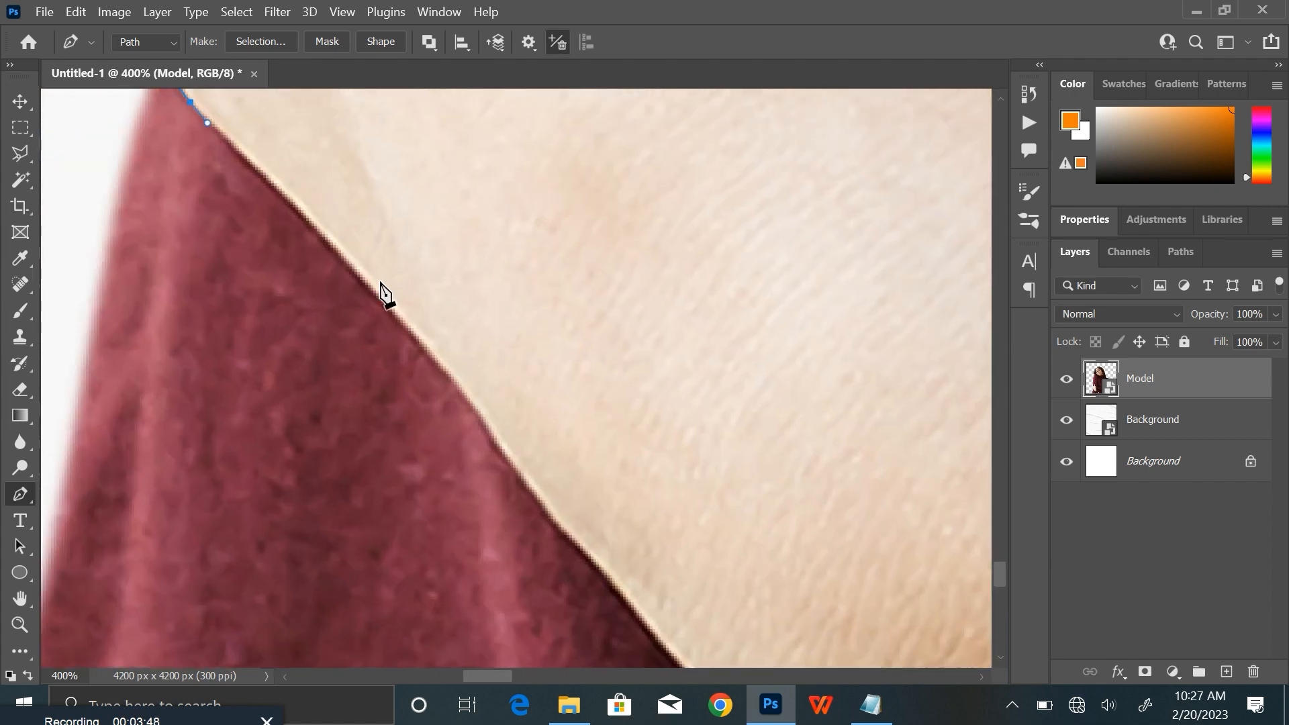
{"action": "left_click_drag", "start_coordinate": [327, 237], "coordinate": [371, 288]}
{"action": "left_click_drag", "start_coordinate": [477, 410], "coordinate": [477, 411]}
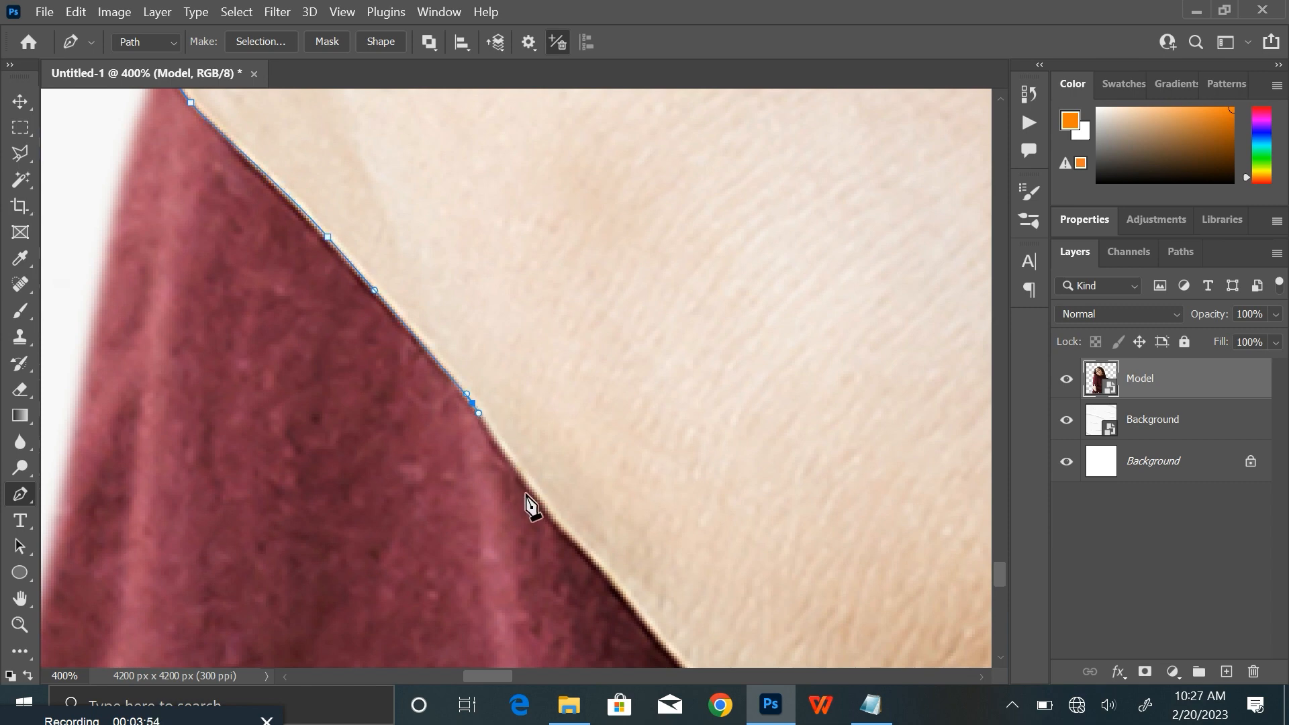
{"action": "left_click_drag", "start_coordinate": [549, 515], "coordinate": [411, 316]}
{"action": "left_click_drag", "start_coordinate": [485, 388], "coordinate": [502, 414]}
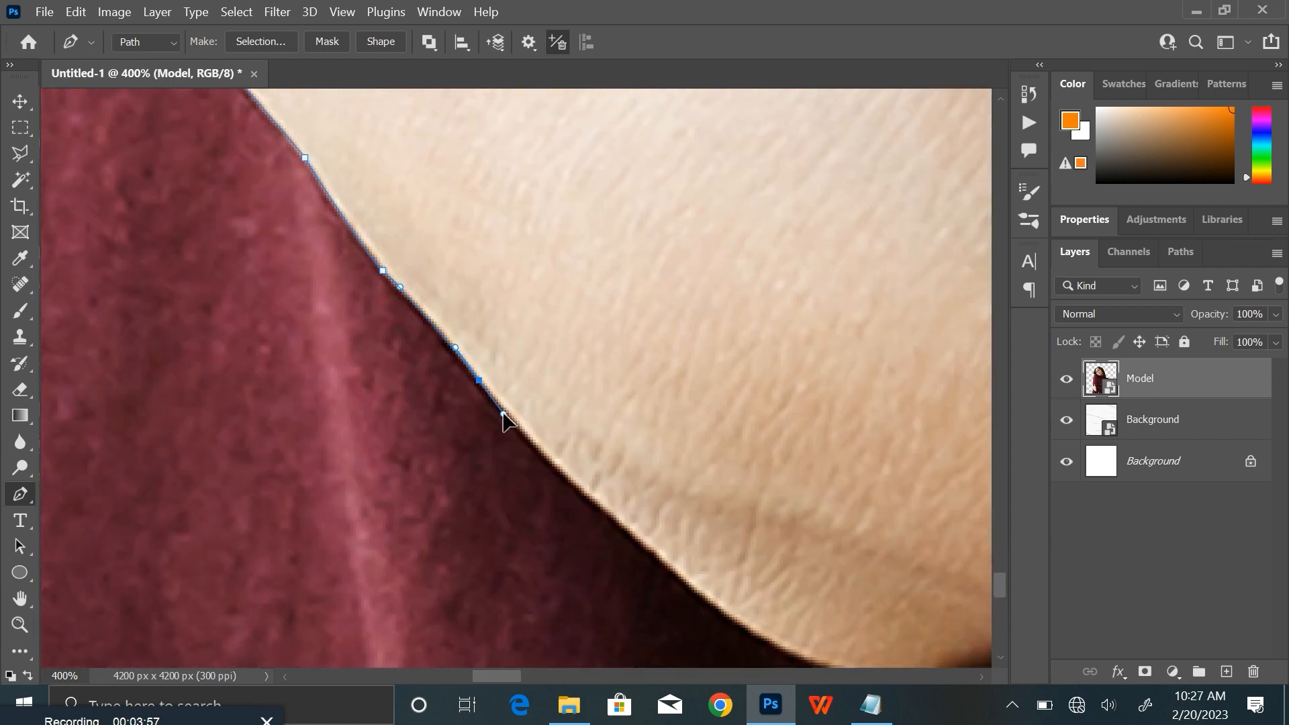
Step: Extend the path under the wrist and through the dark cuff opening to the inner edge of the ribbed cuff
{"action": "left_click_drag", "start_coordinate": [597, 502], "coordinate": [403, 412]}
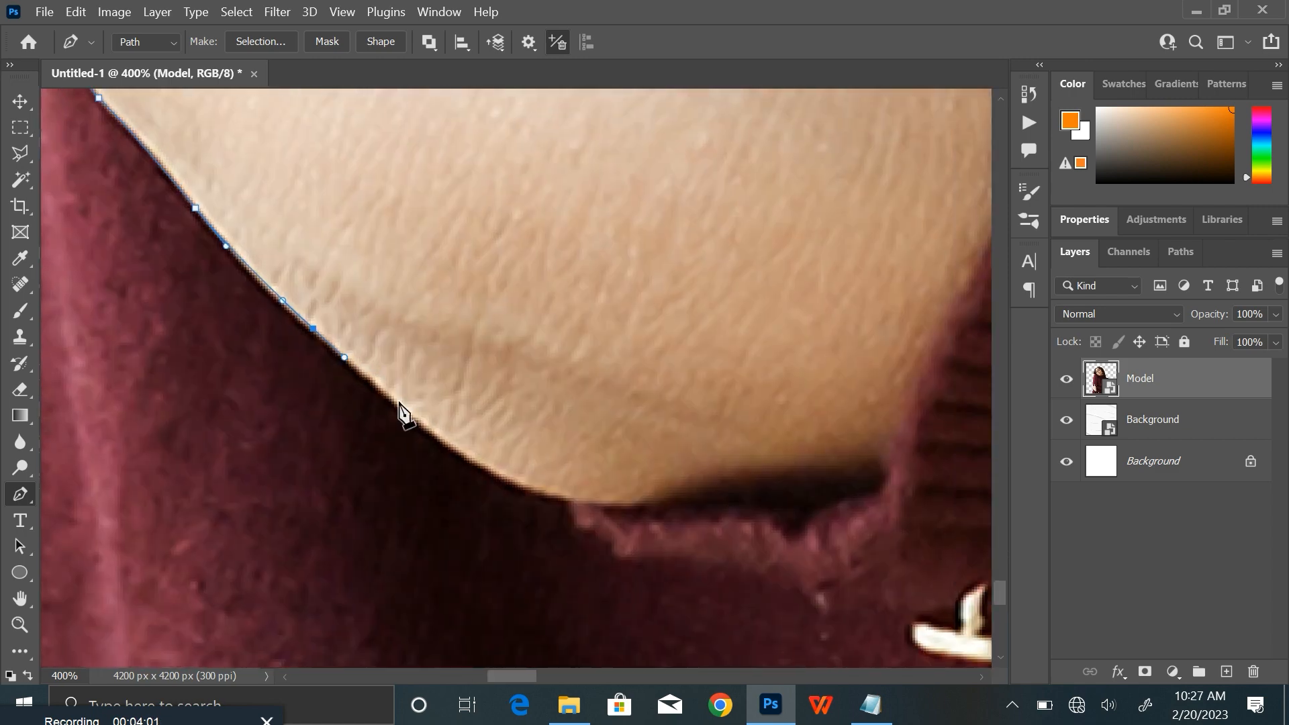
{"action": "left_click_drag", "start_coordinate": [463, 453], "coordinate": [539, 495]}
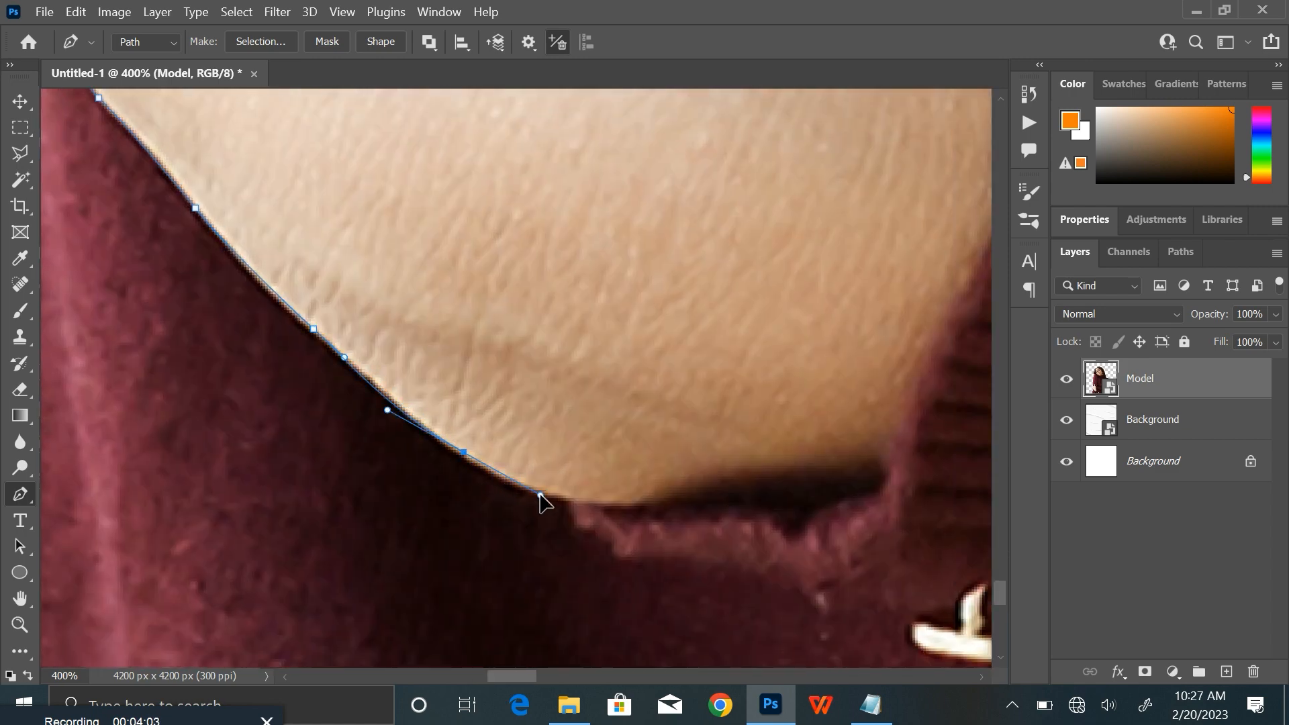
{"action": "left_click_drag", "start_coordinate": [638, 503], "coordinate": [411, 506]}
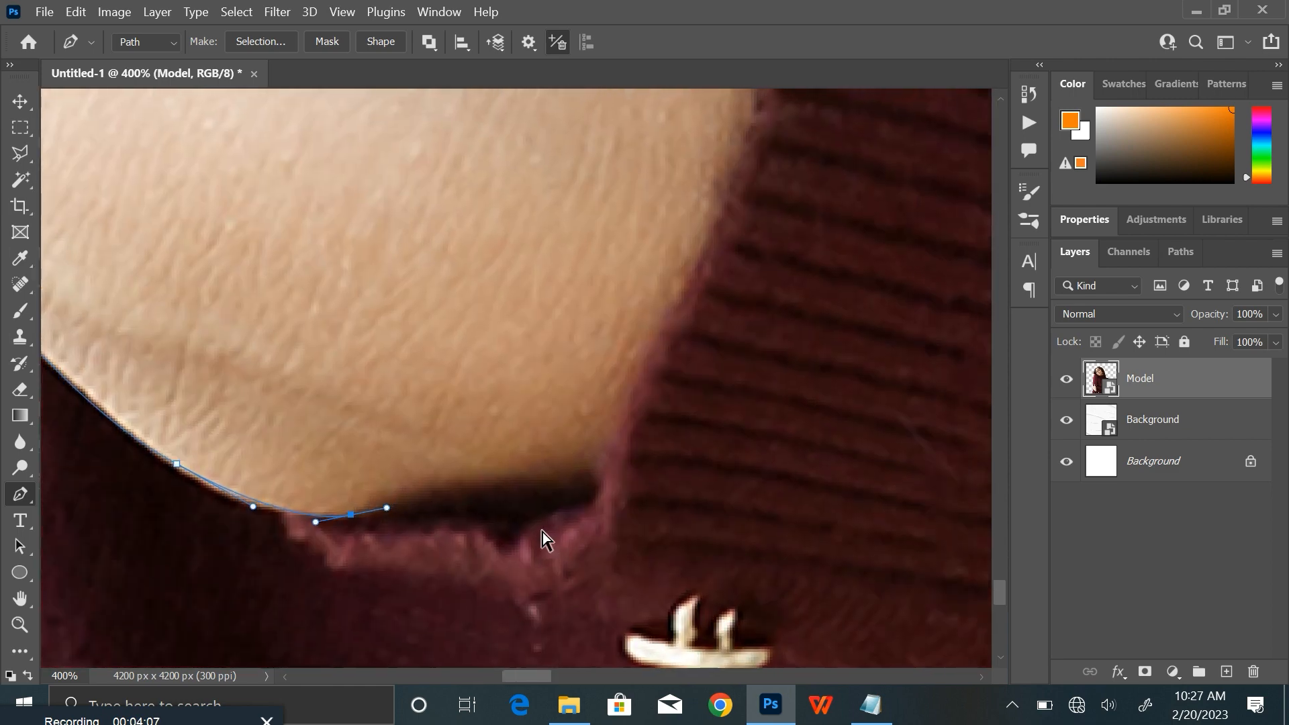
{"action": "key", "text": "ctrl+z"}
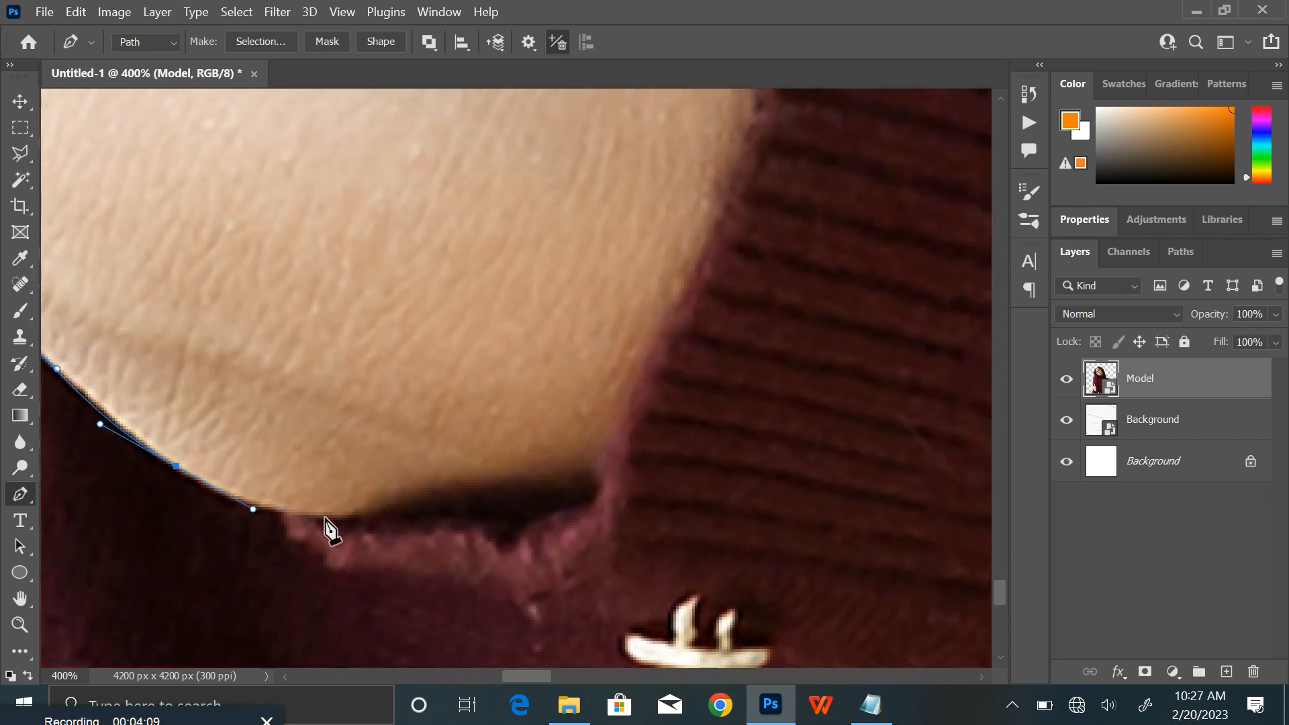
{"action": "left_click_drag", "start_coordinate": [331, 517], "coordinate": [598, 479]}
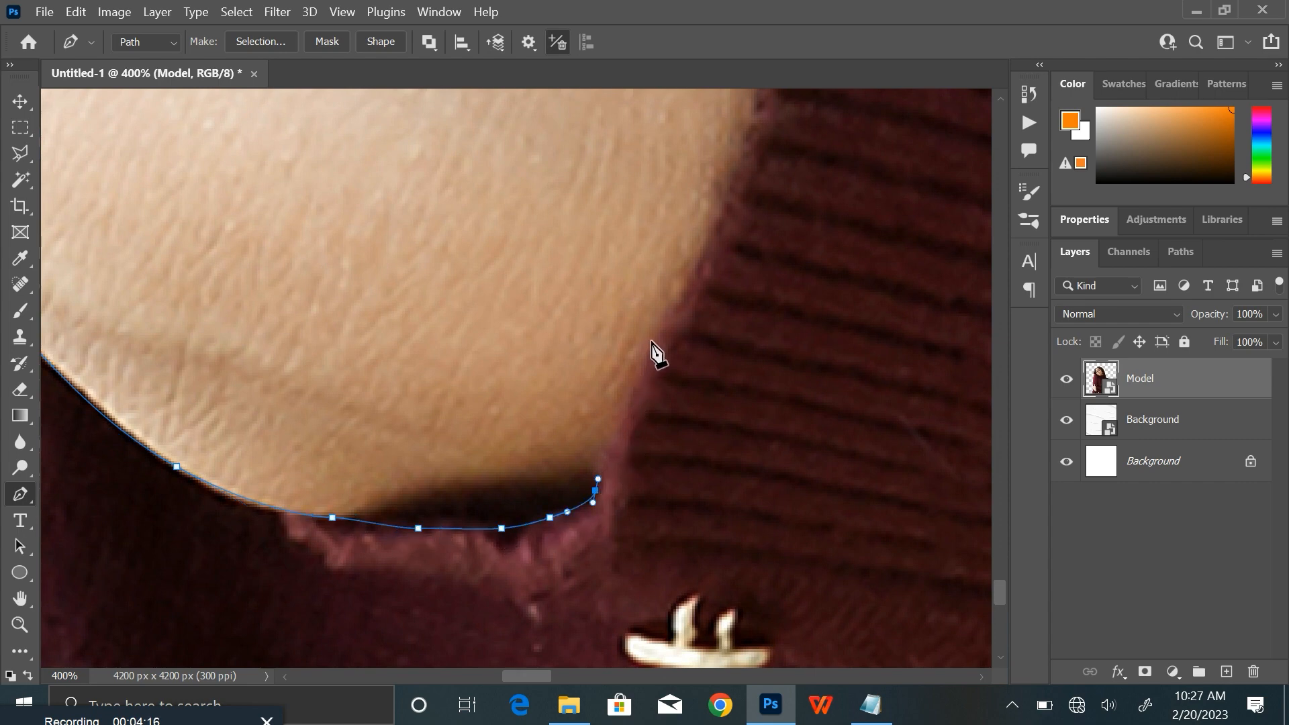
Step: Trace the path up the ribbed cuff's curved edge against the wrist to the cuff's upper corner
{"action": "left_click", "coordinate": [697, 259]}
{"action": "left_click_drag", "start_coordinate": [718, 222], "coordinate": [645, 555]}
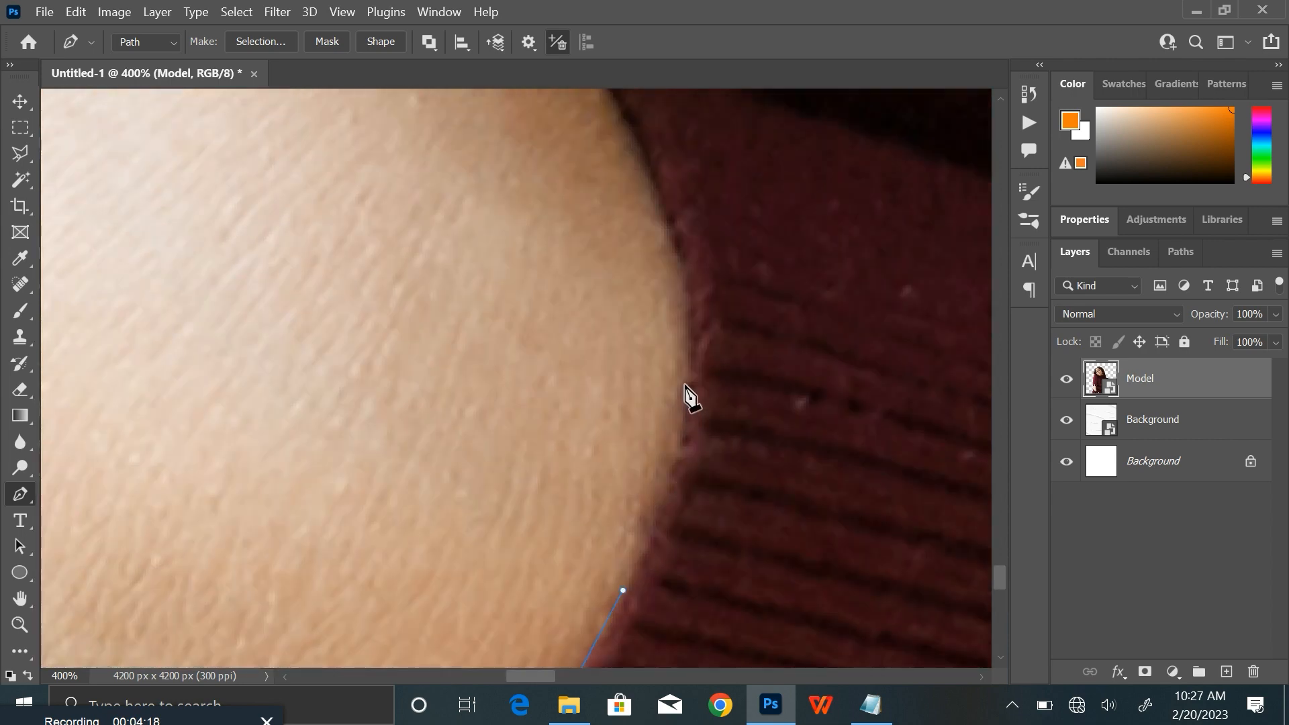
{"action": "left_click_drag", "start_coordinate": [692, 356], "coordinate": [755, 539]}
{"action": "left_click_drag", "start_coordinate": [665, 388], "coordinate": [606, 320]}
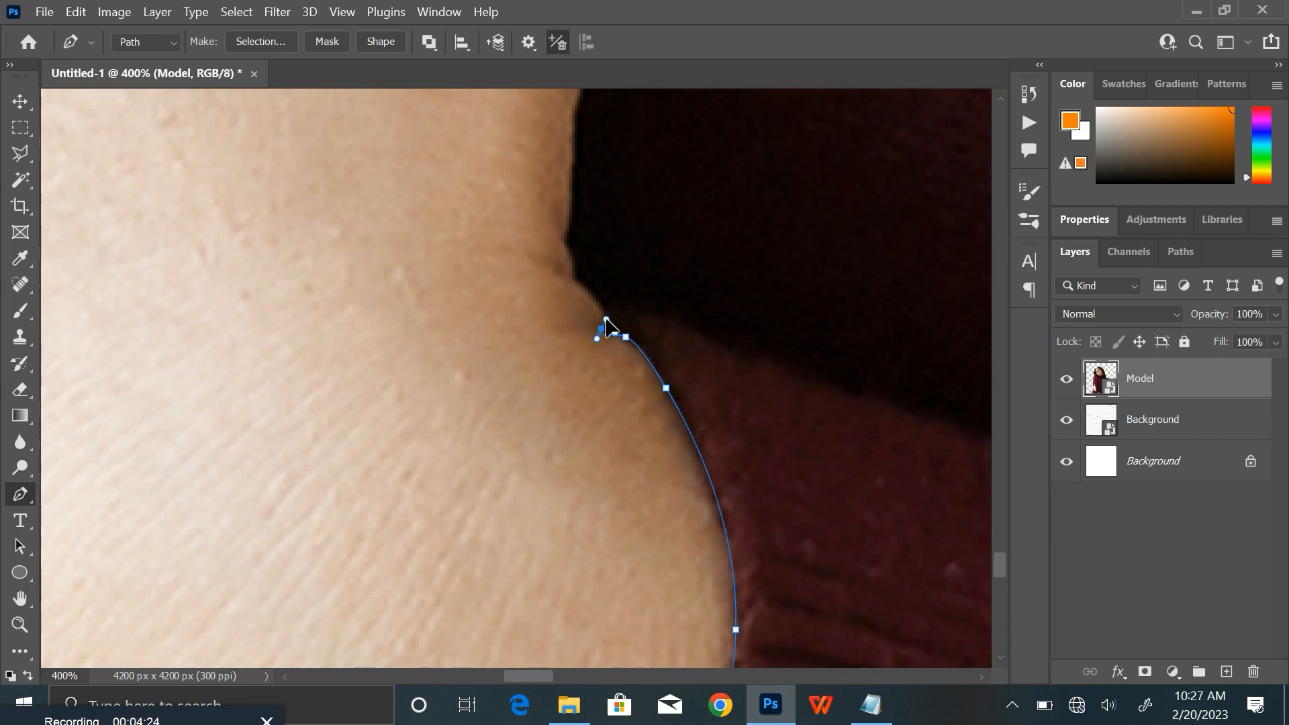
Step: Continue the path around the small notch above the cuff and up the hand's inner contour toward the raised finger
{"action": "left_click", "coordinate": [590, 295]}
{"action": "left_click_drag", "start_coordinate": [572, 279], "coordinate": [535, 483]}
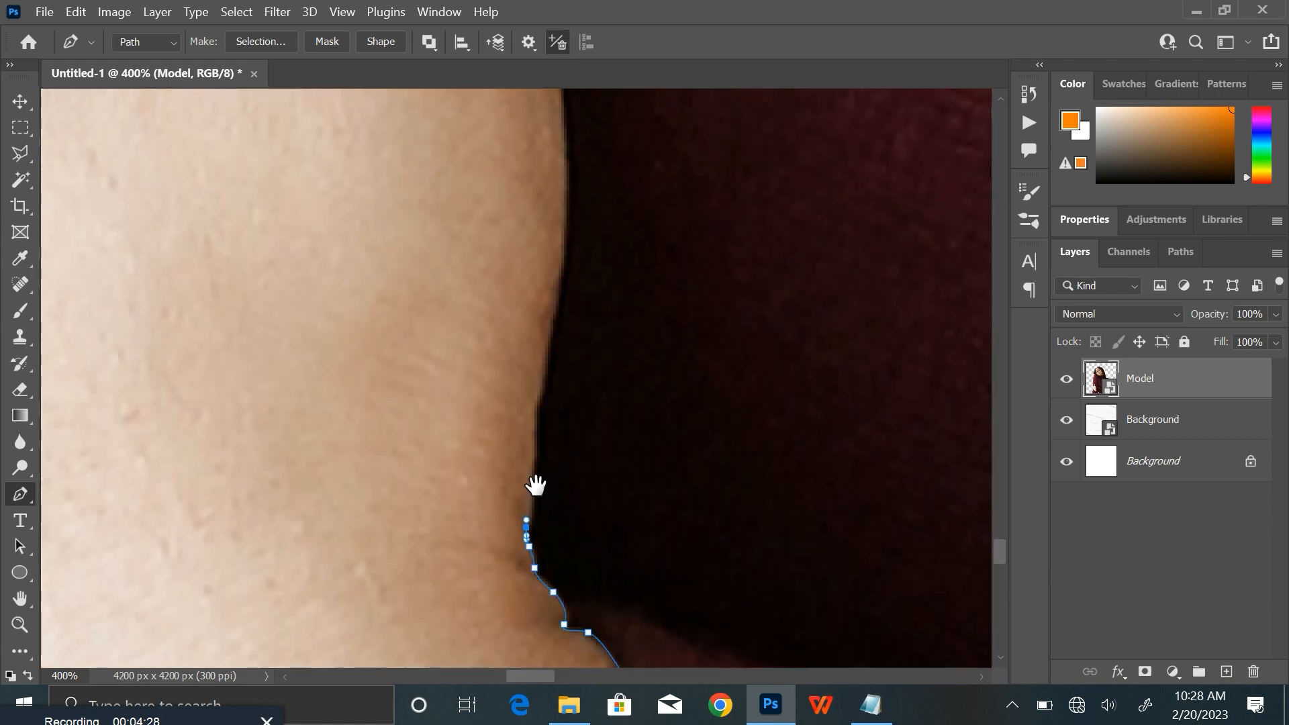
{"action": "left_click_drag", "start_coordinate": [544, 347], "coordinate": [593, 437]}
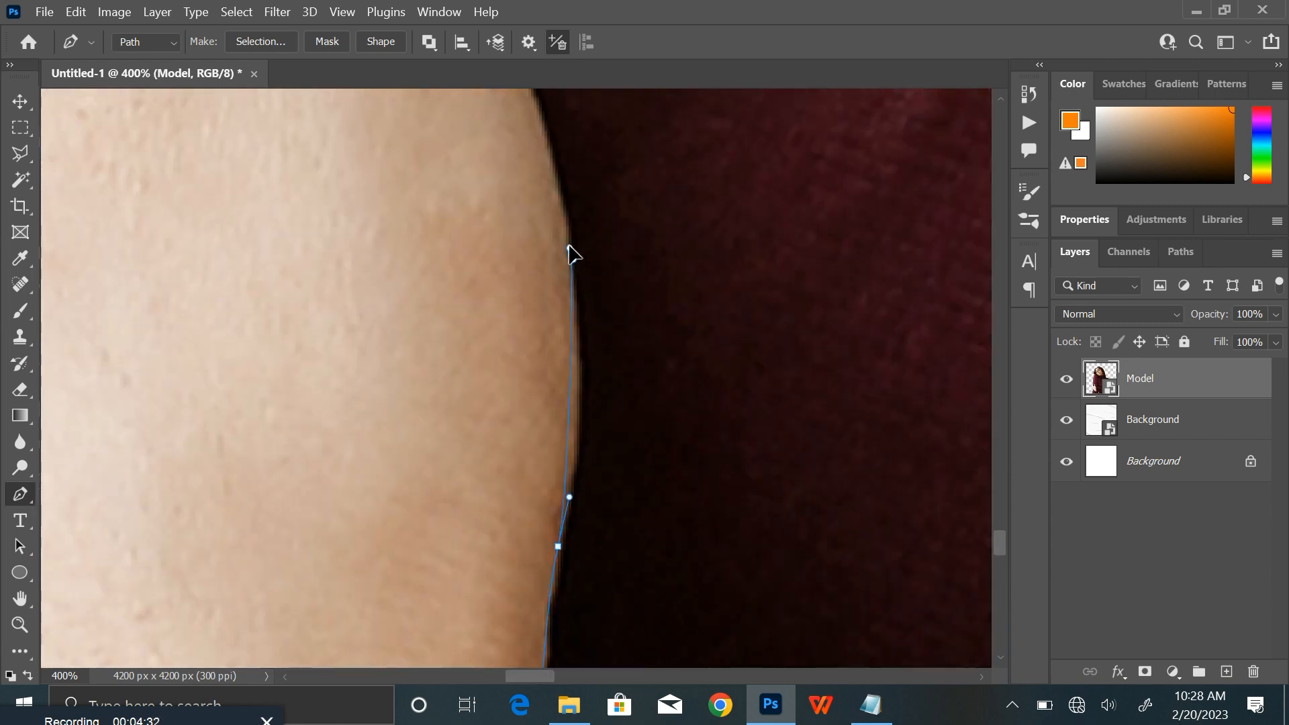
{"action": "left_click_drag", "start_coordinate": [570, 254], "coordinate": [676, 512]}
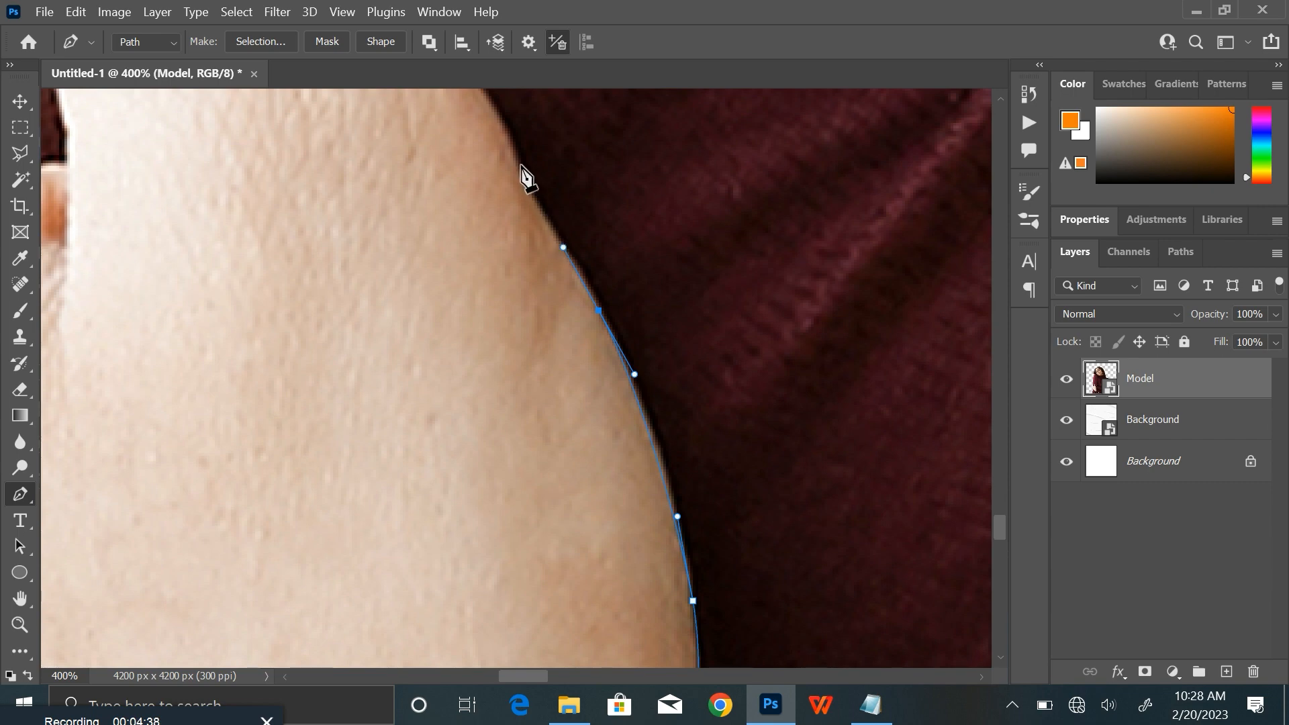
{"action": "left_click_drag", "start_coordinate": [512, 155], "coordinate": [645, 481]}
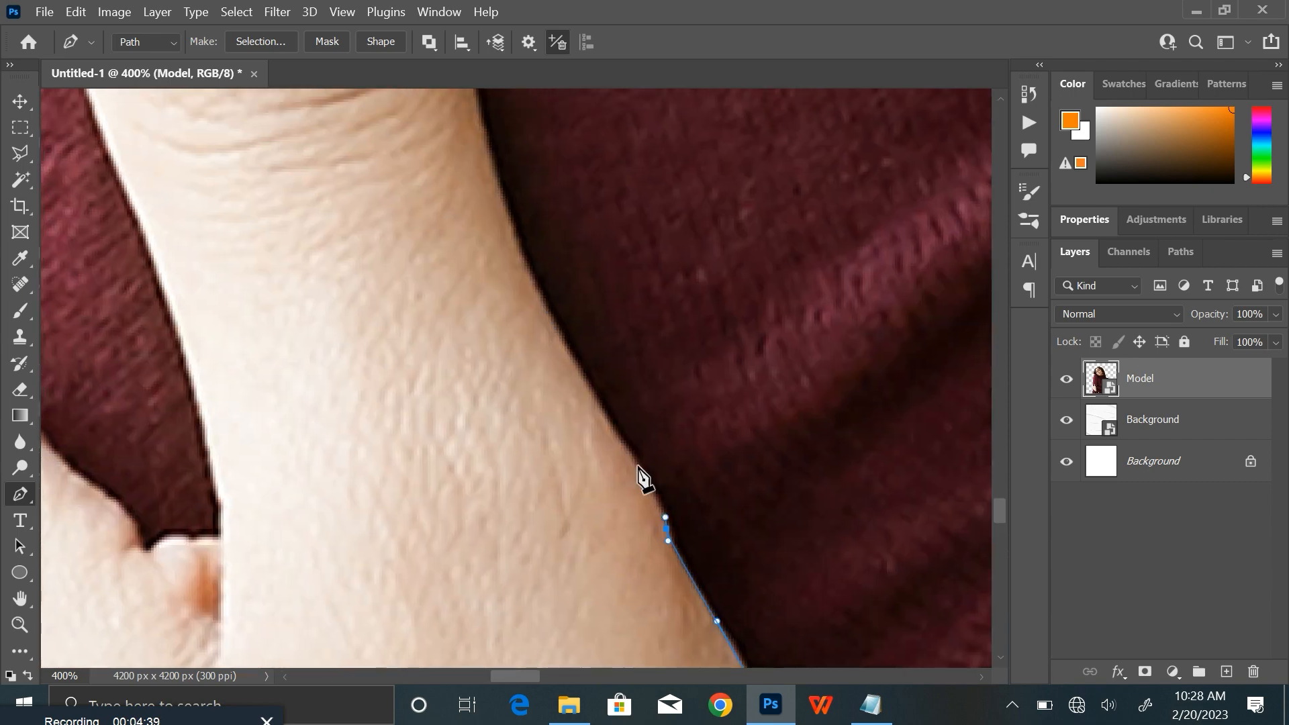
Step: Trace the path up the raised finger's inner edge, past the knuckle, to beside the nail
{"action": "left_click_drag", "start_coordinate": [608, 420], "coordinate": [590, 389]}
{"action": "left_click_drag", "start_coordinate": [519, 238], "coordinate": [543, 504]}
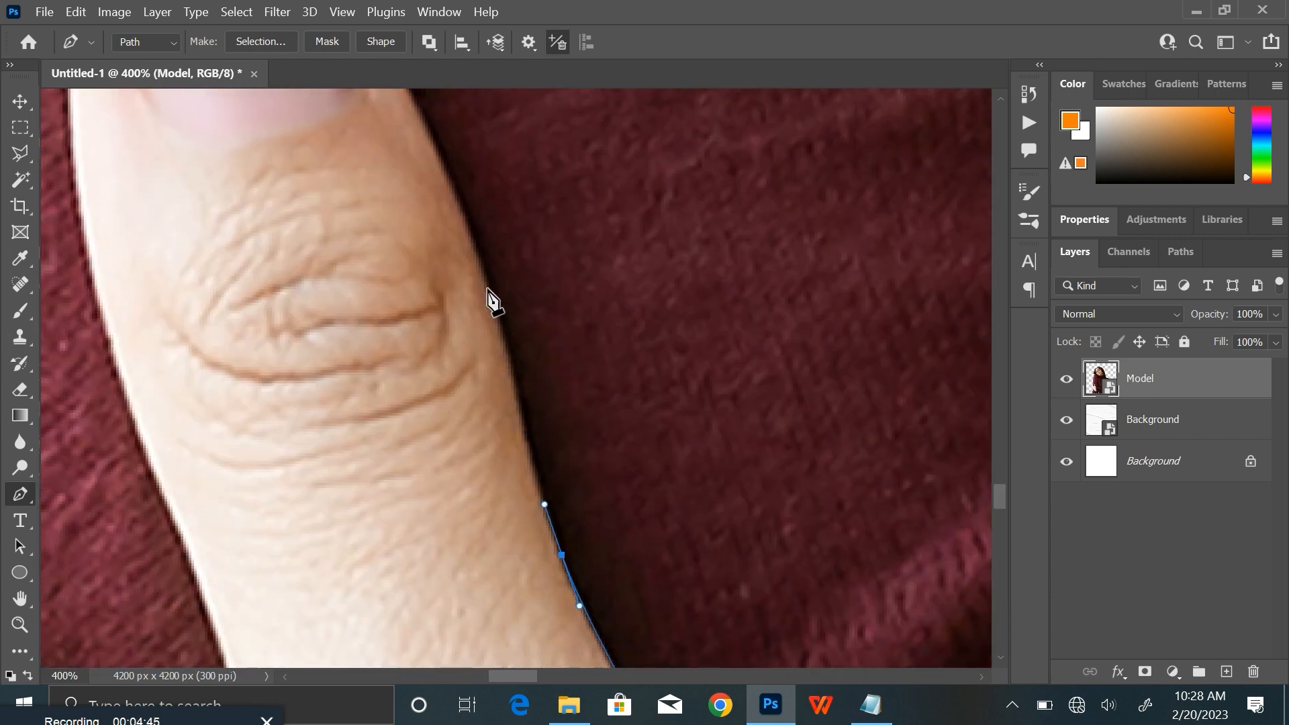
{"action": "left_click_drag", "start_coordinate": [486, 300], "coordinate": [480, 267]}
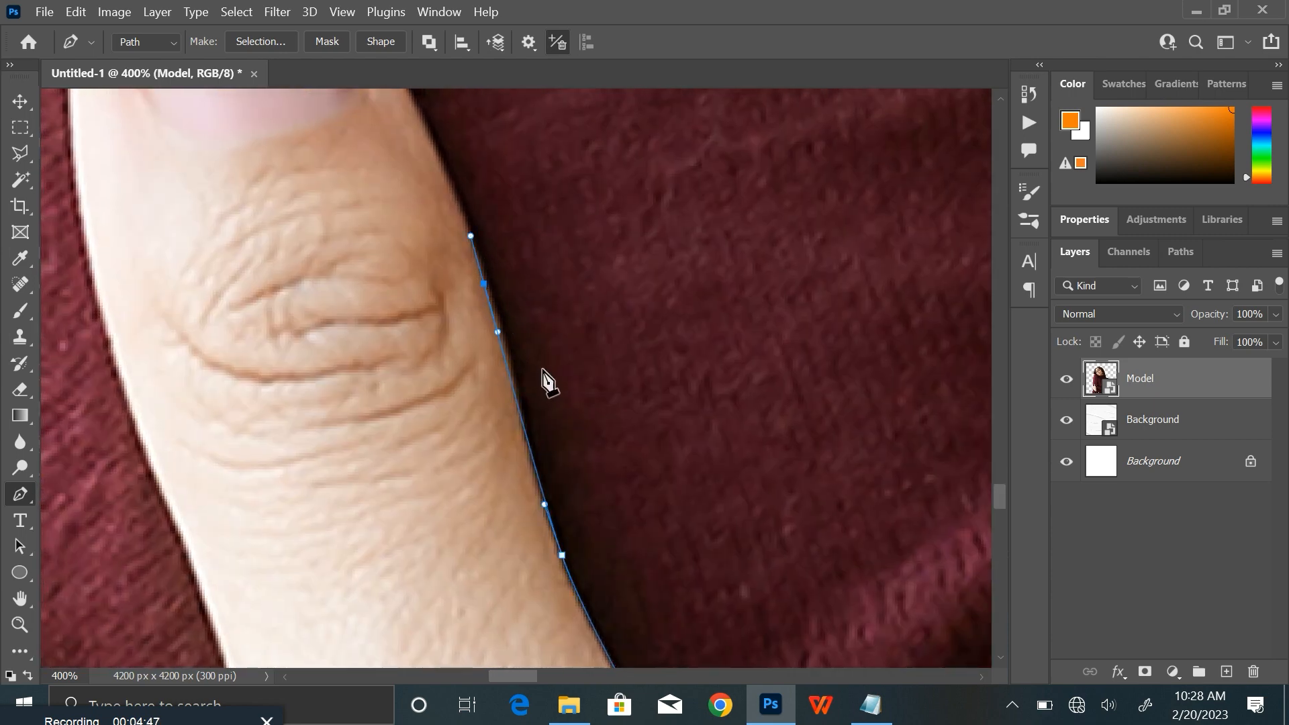
{"action": "left_click_drag", "start_coordinate": [612, 287], "coordinate": [761, 561]}
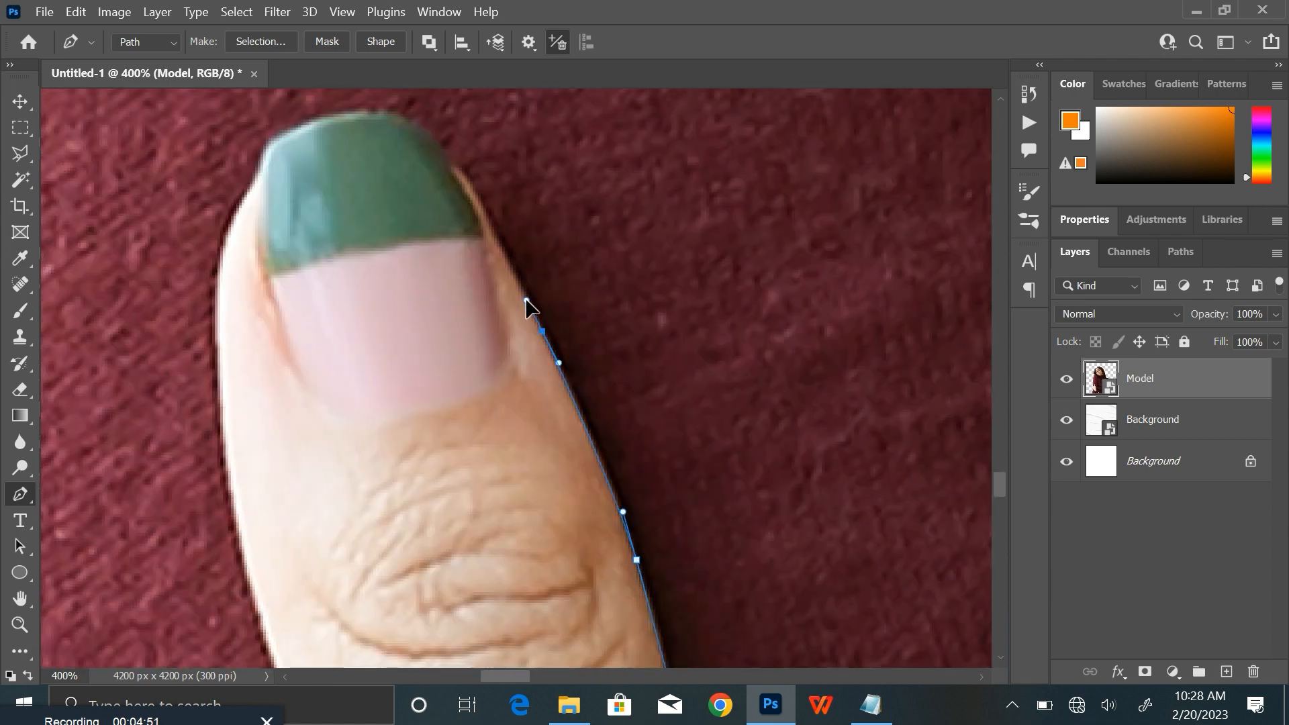
Step: Run the path around the fingertip with the green-tipped nail and down the finger's other edge to near its base
{"action": "left_click_drag", "start_coordinate": [472, 191], "coordinate": [229, 215]}
{"action": "left_click_drag", "start_coordinate": [214, 301], "coordinate": [378, 183]}
{"action": "left_click_drag", "start_coordinate": [391, 343], "coordinate": [406, 404]}
{"action": "left_click_drag", "start_coordinate": [449, 549], "coordinate": [392, 245]}
{"action": "left_click", "coordinate": [433, 365]}
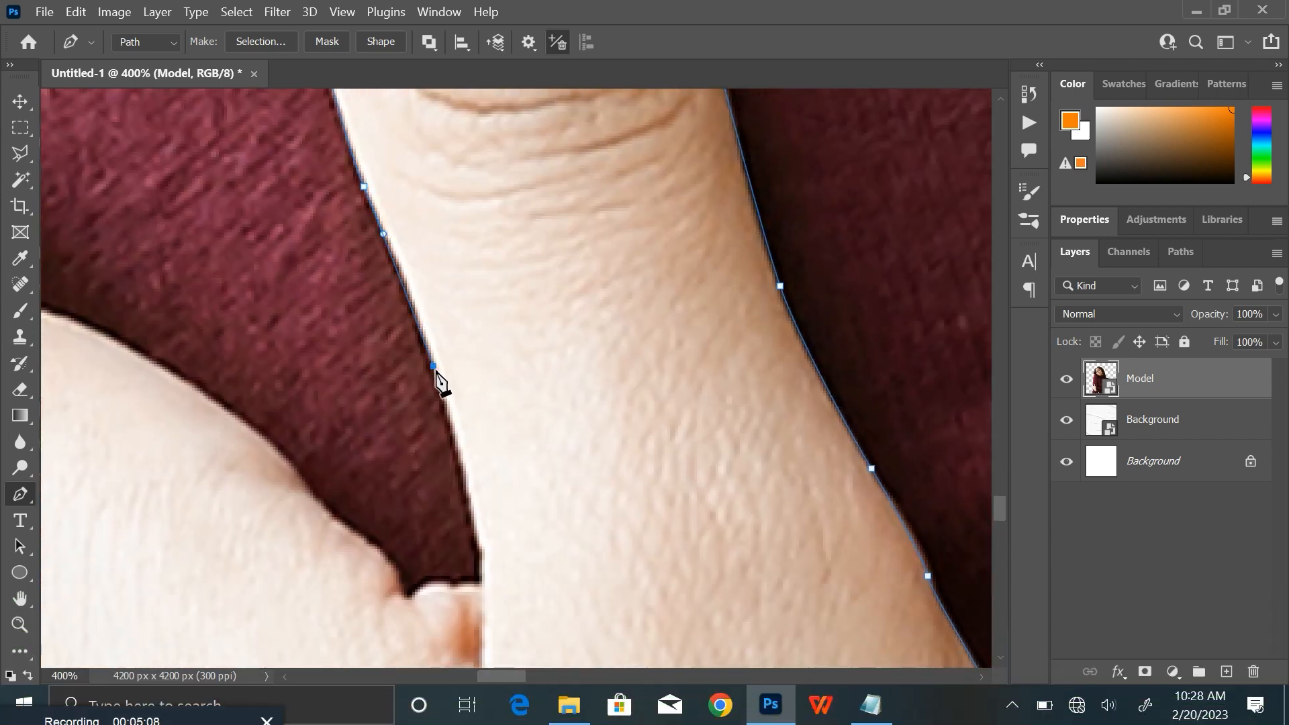
{"action": "left_click_drag", "start_coordinate": [466, 490], "coordinate": [440, 584]}
Step: Trace the path across the crease between the fingers and along the neighbouring finger's upper contour to the narrow dark gap
{"action": "left_click", "coordinate": [482, 581]}
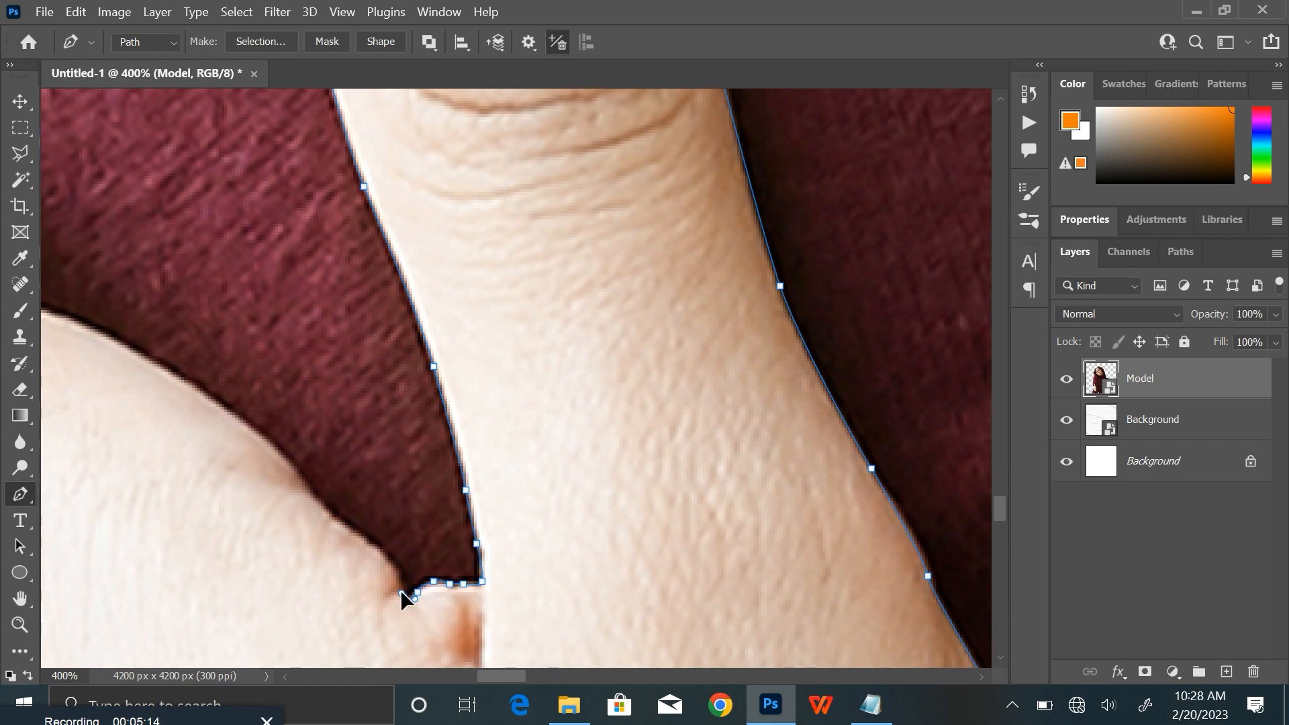
{"action": "left_click_drag", "start_coordinate": [378, 545], "coordinate": [607, 480]}
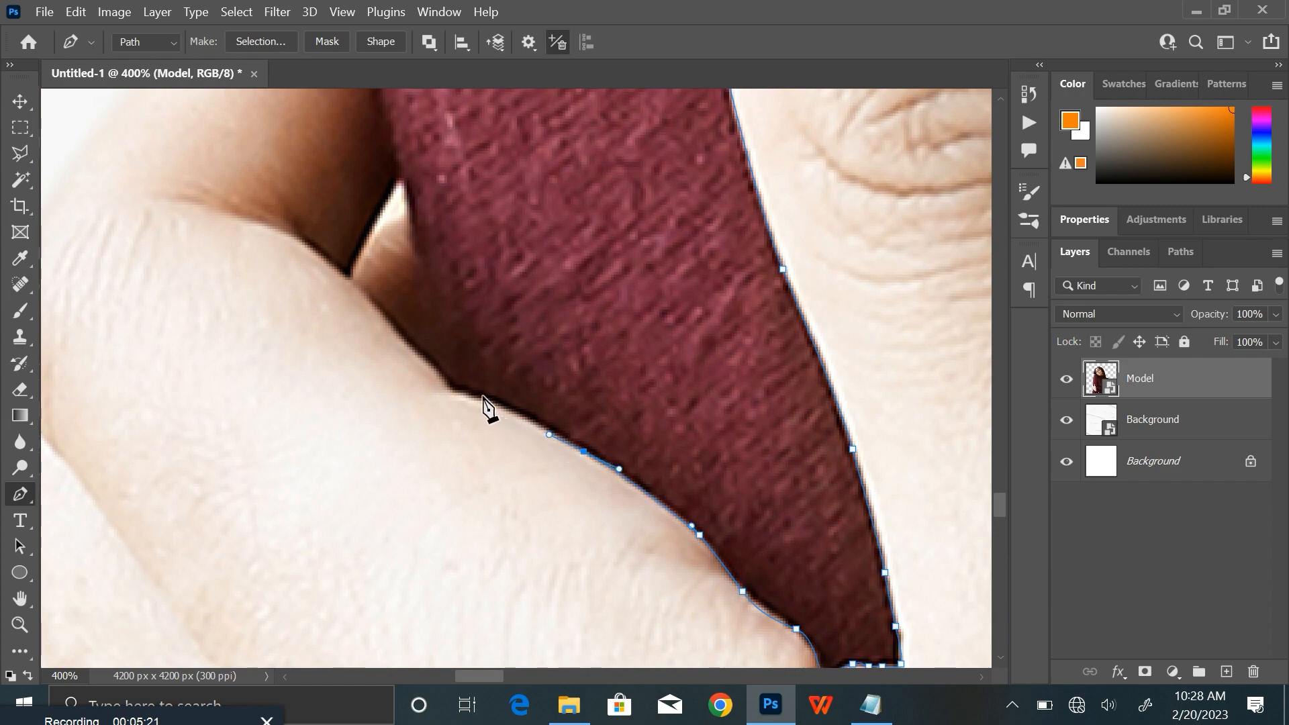
{"action": "left_click_drag", "start_coordinate": [477, 395], "coordinate": [448, 374]}
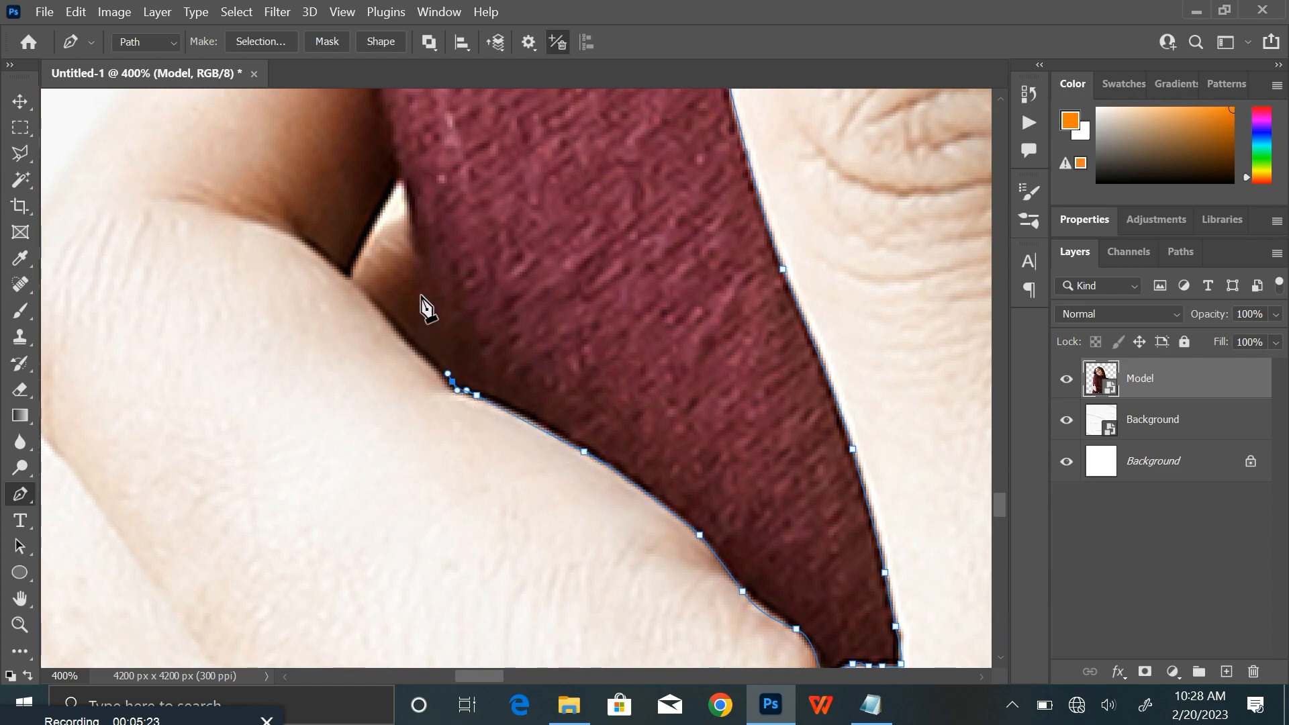
Step: Extend the path up the sweater's outer edge beside the curled finger and out onto the white background
{"action": "left_click_drag", "start_coordinate": [425, 288], "coordinate": [476, 416]}
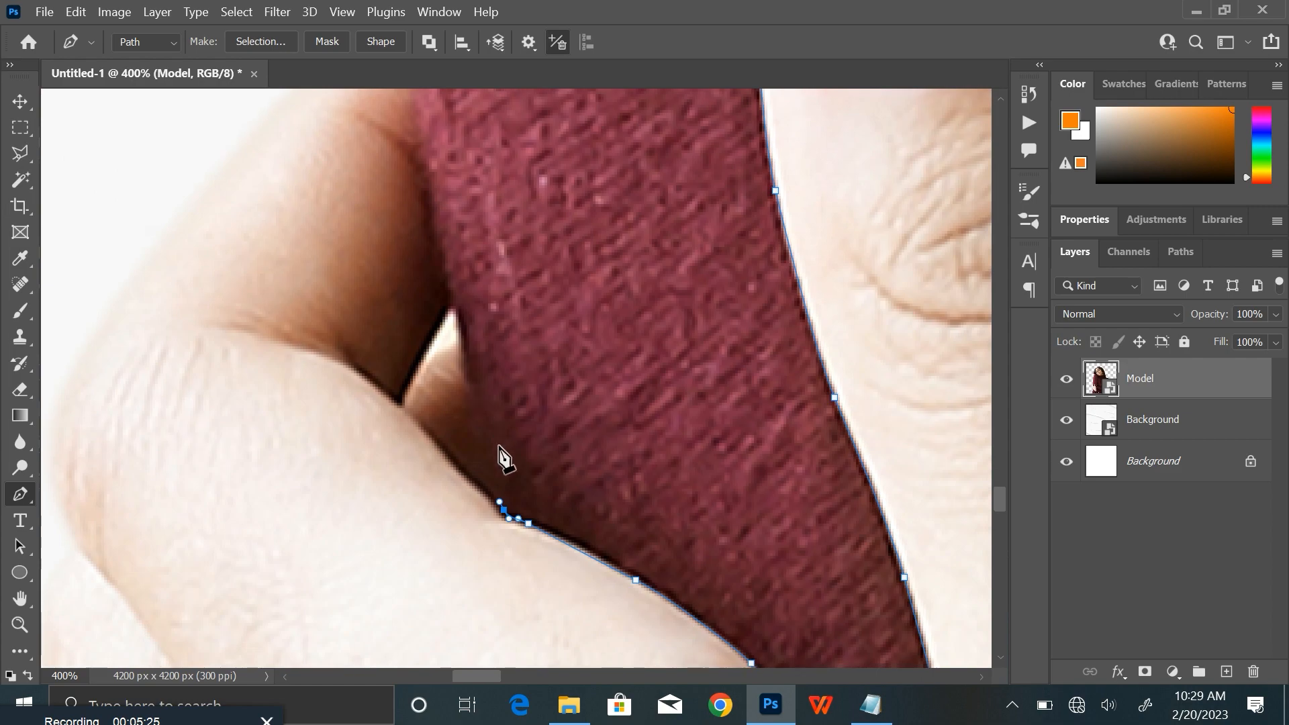
{"action": "left_click_drag", "start_coordinate": [463, 367], "coordinate": [461, 347]}
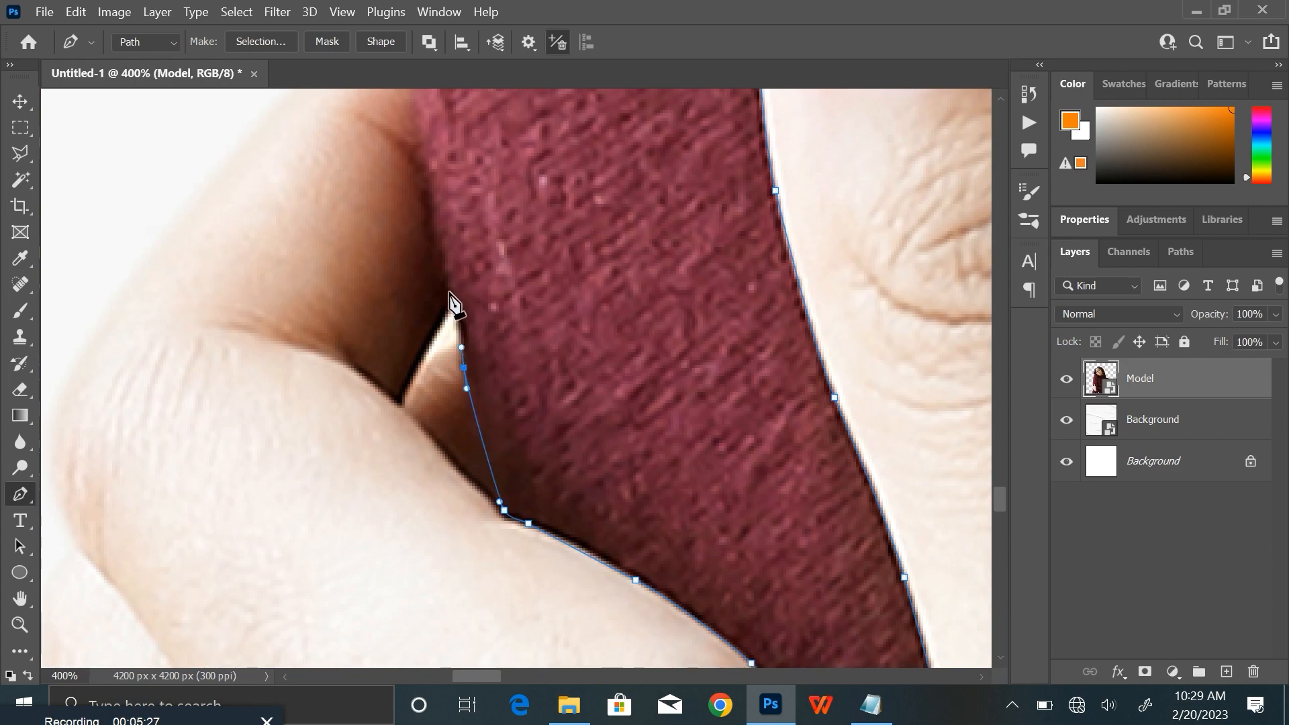
{"action": "left_click_drag", "start_coordinate": [474, 287], "coordinate": [477, 469]}
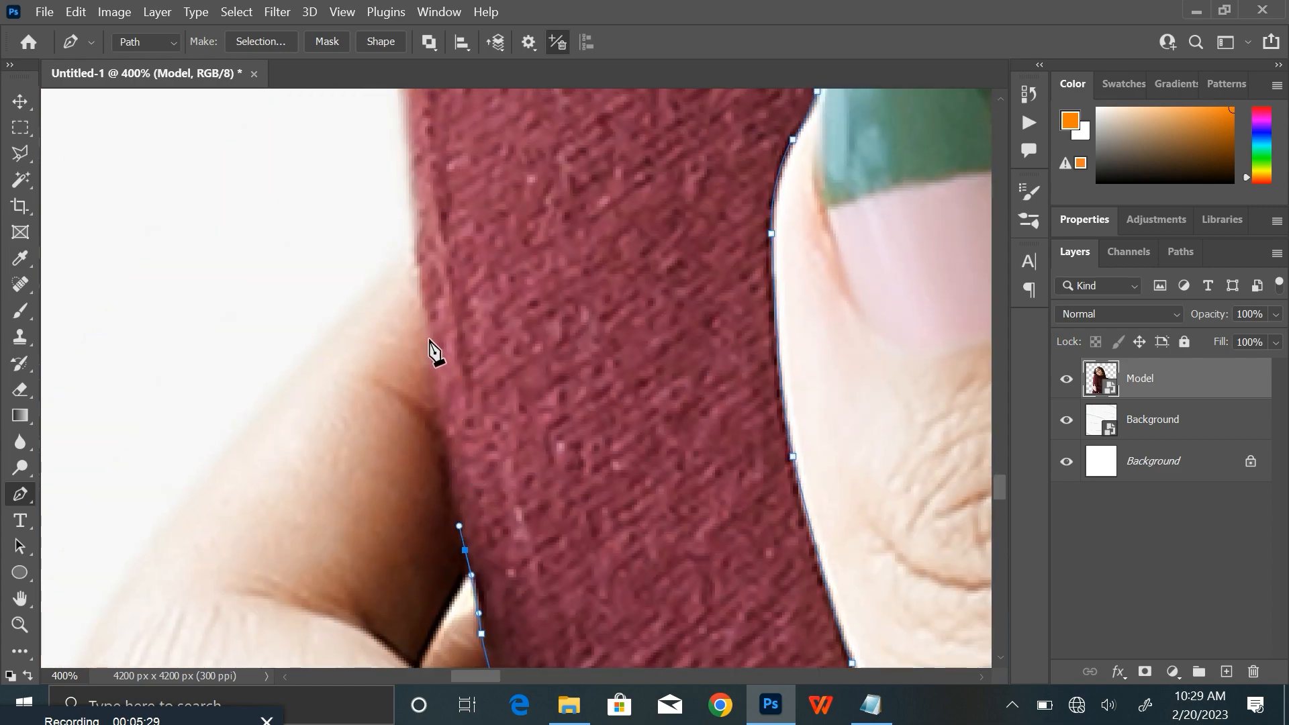
{"action": "left_click_drag", "start_coordinate": [376, 154], "coordinate": [362, 130]}
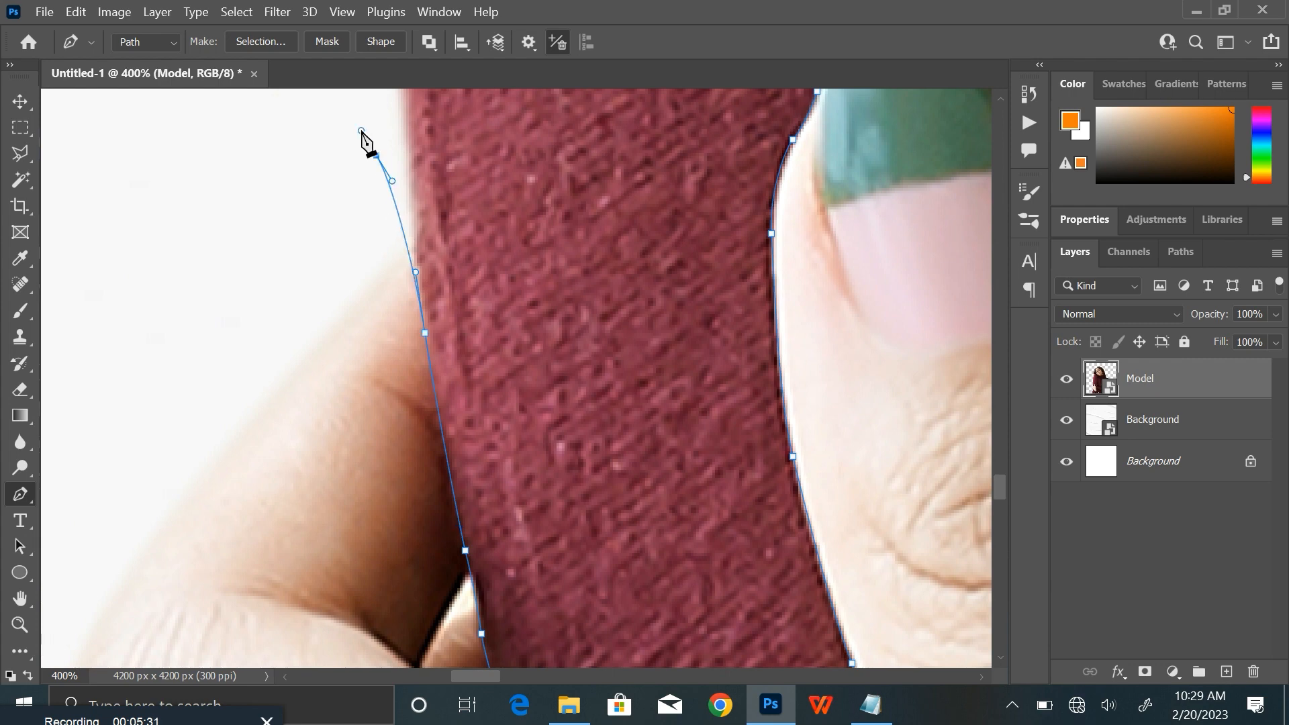
Step: Run the path across the white background outside the upper arm and close it at its starting anchor by the shoulder
{"action": "key", "text": "ctrl+minus"}
{"action": "key", "text": "ctrl+minus"}
{"action": "key", "text": "ctrl+minus"}
{"action": "key", "text": "ctrl+minus"}
{"action": "key", "text": "ctrl+minus"}
{"action": "key", "text": "ctrl+minus"}
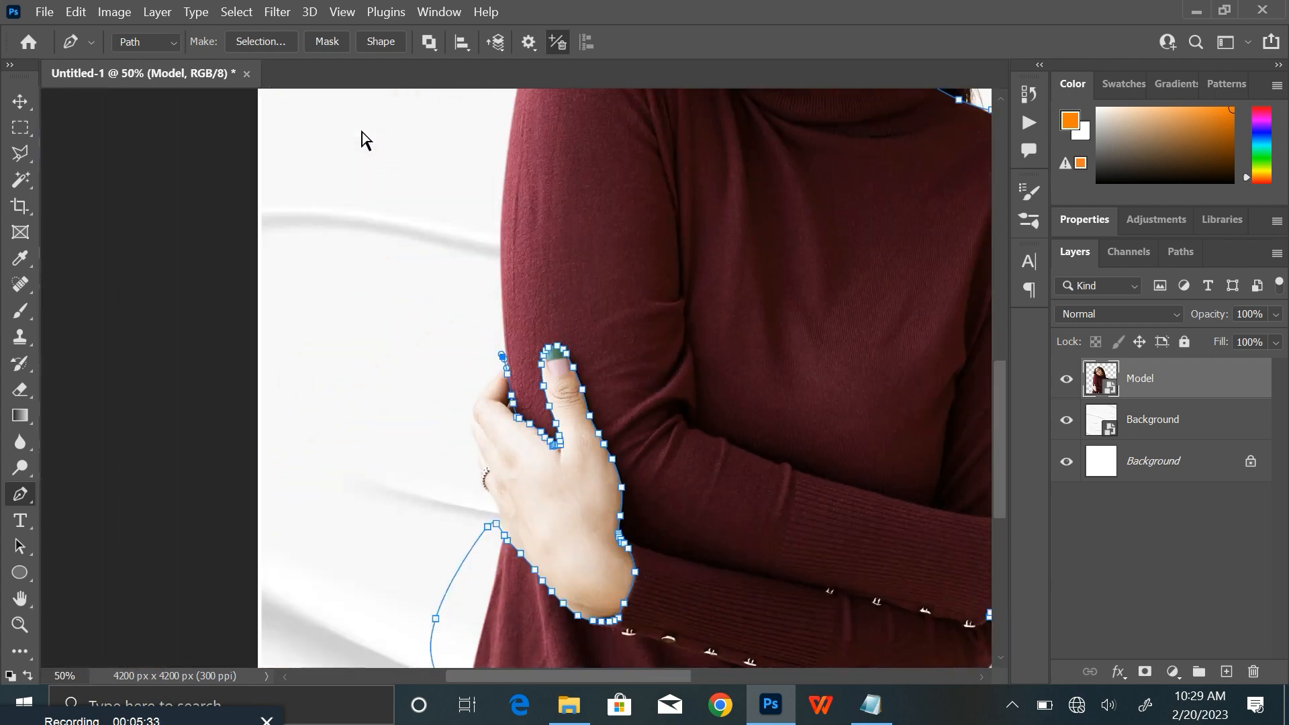
{"action": "left_click_drag", "start_coordinate": [341, 361], "coordinate": [320, 479]}
{"action": "left_click", "coordinate": [398, 458]}
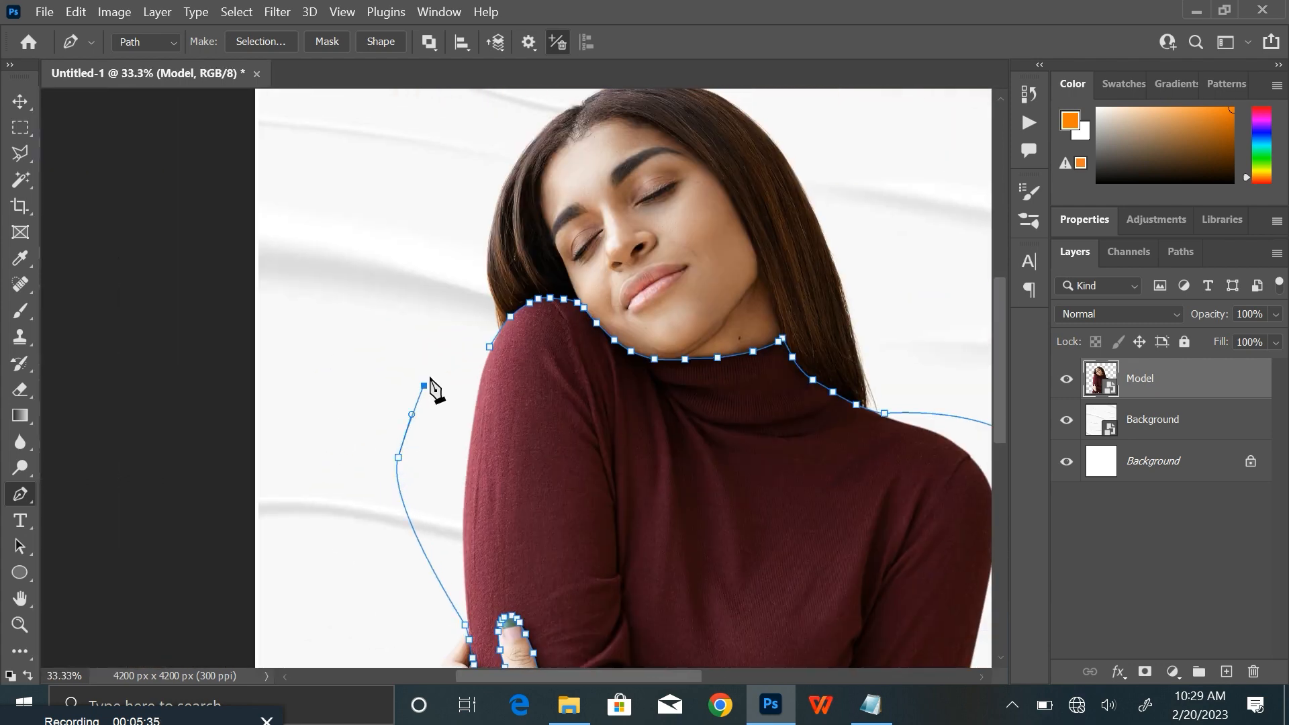
{"action": "left_click", "coordinate": [424, 385]}
{"action": "left_click", "coordinate": [489, 346]}
{"action": "key", "text": "ctrl+0"}
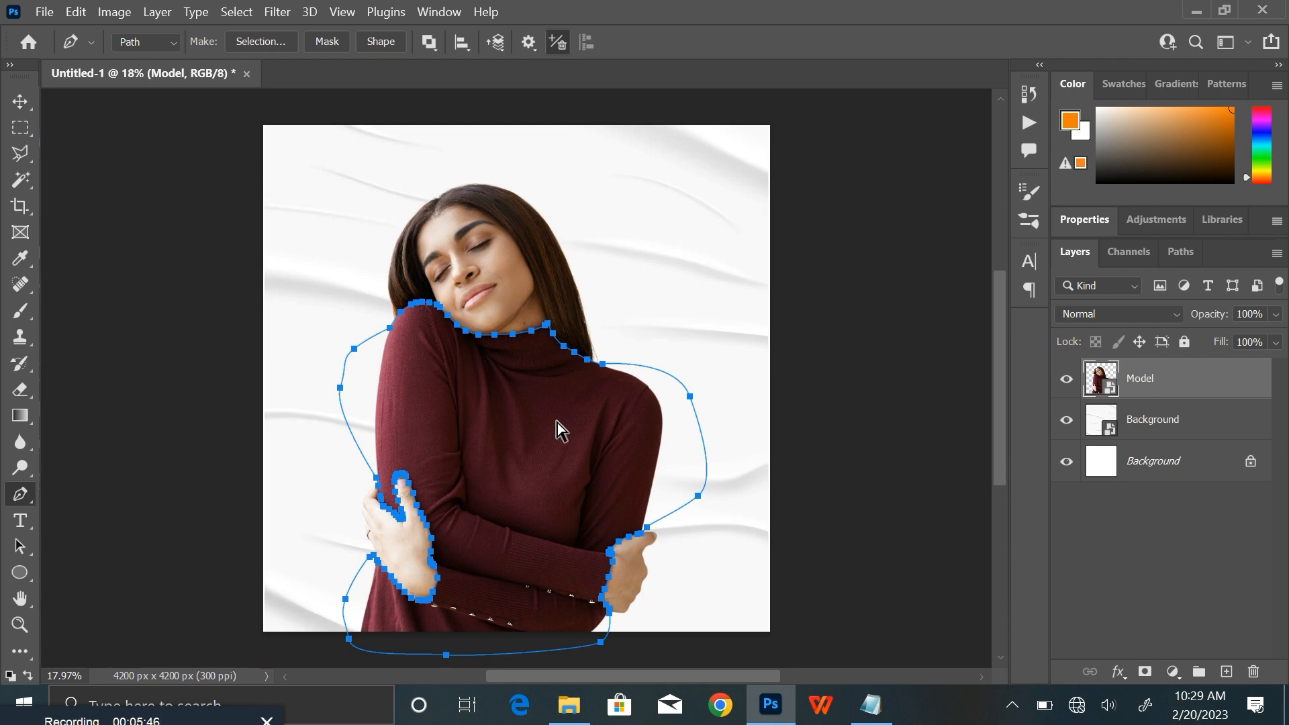
Step: Convert the closed path to a selection and copy the sweater from the Model layer onto its own layer
{"action": "key", "text": "ctrl+Return"}
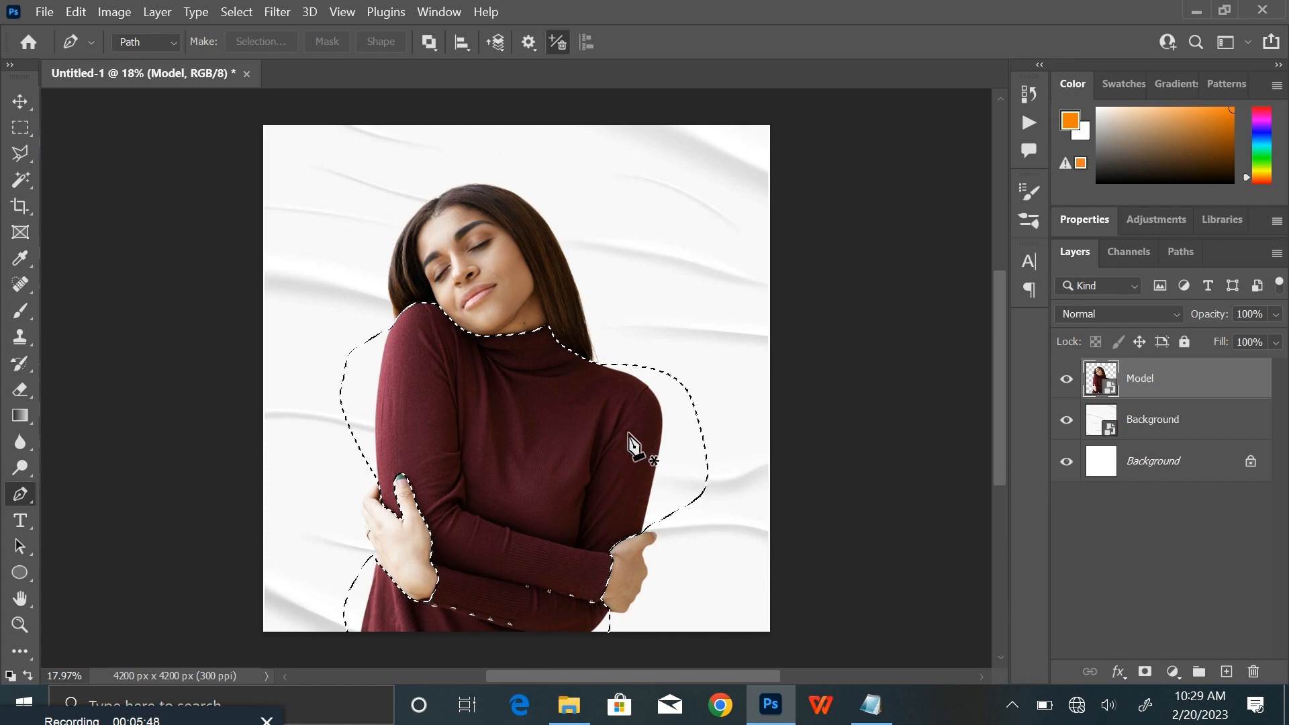
{"action": "key", "text": "ctrl+j"}
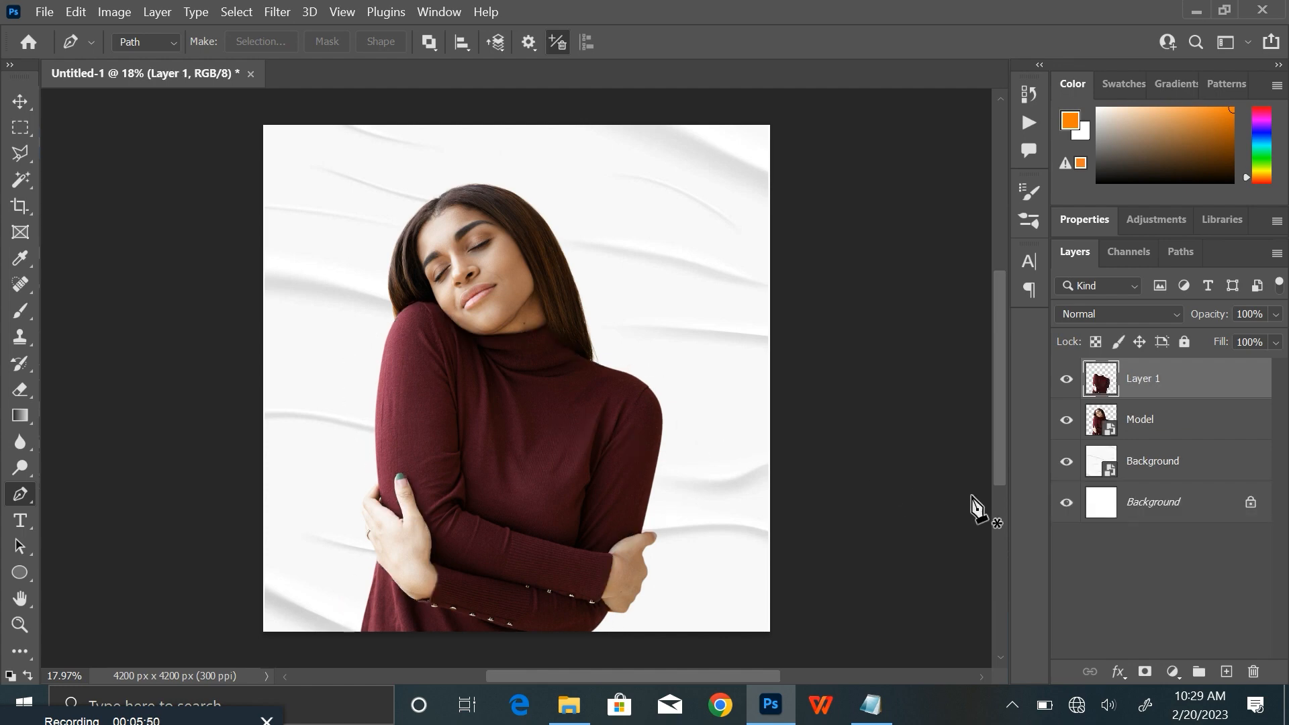
{"action": "left_click", "coordinate": [1065, 420]}
{"action": "left_click", "coordinate": [1065, 420]}
{"action": "left_click", "coordinate": [1065, 420]}
{"action": "left_click", "coordinate": [1065, 420]}
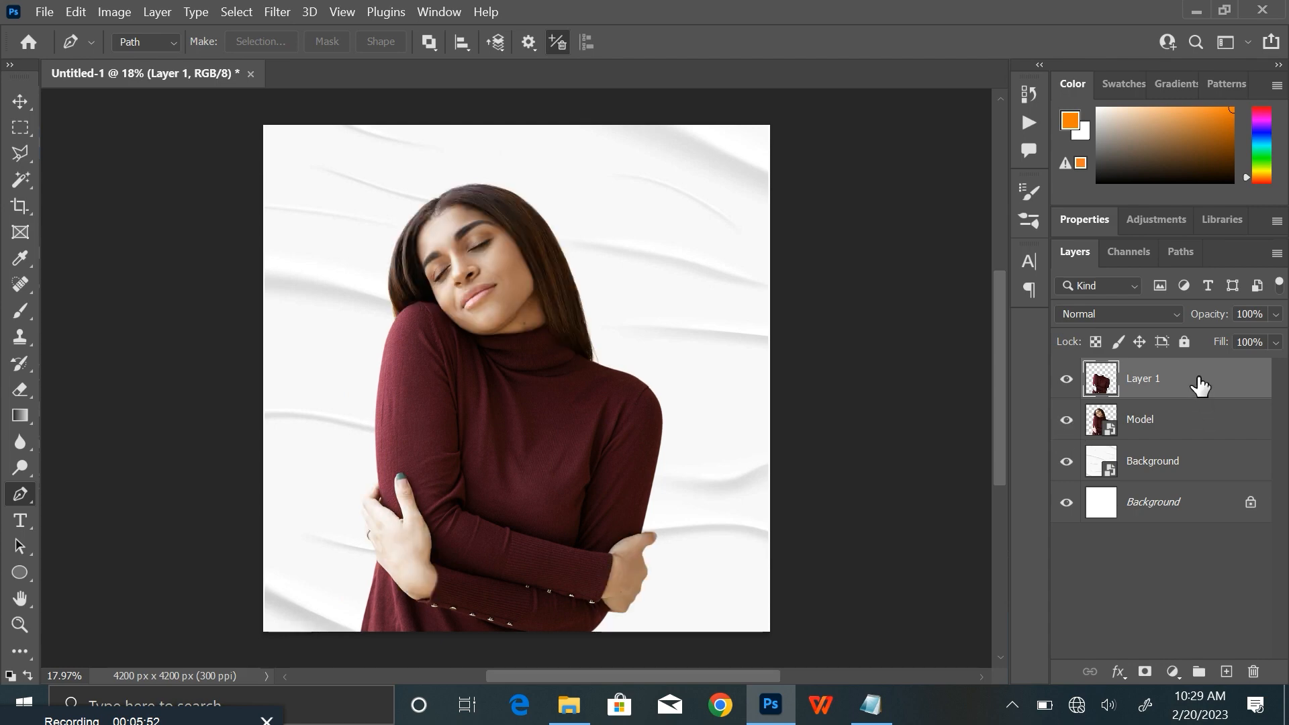
Step: Add an empty layer above the sweater copy and clip it to that copy
{"action": "left_click", "coordinate": [20, 103]}
{"action": "left_click", "coordinate": [1226, 672]}
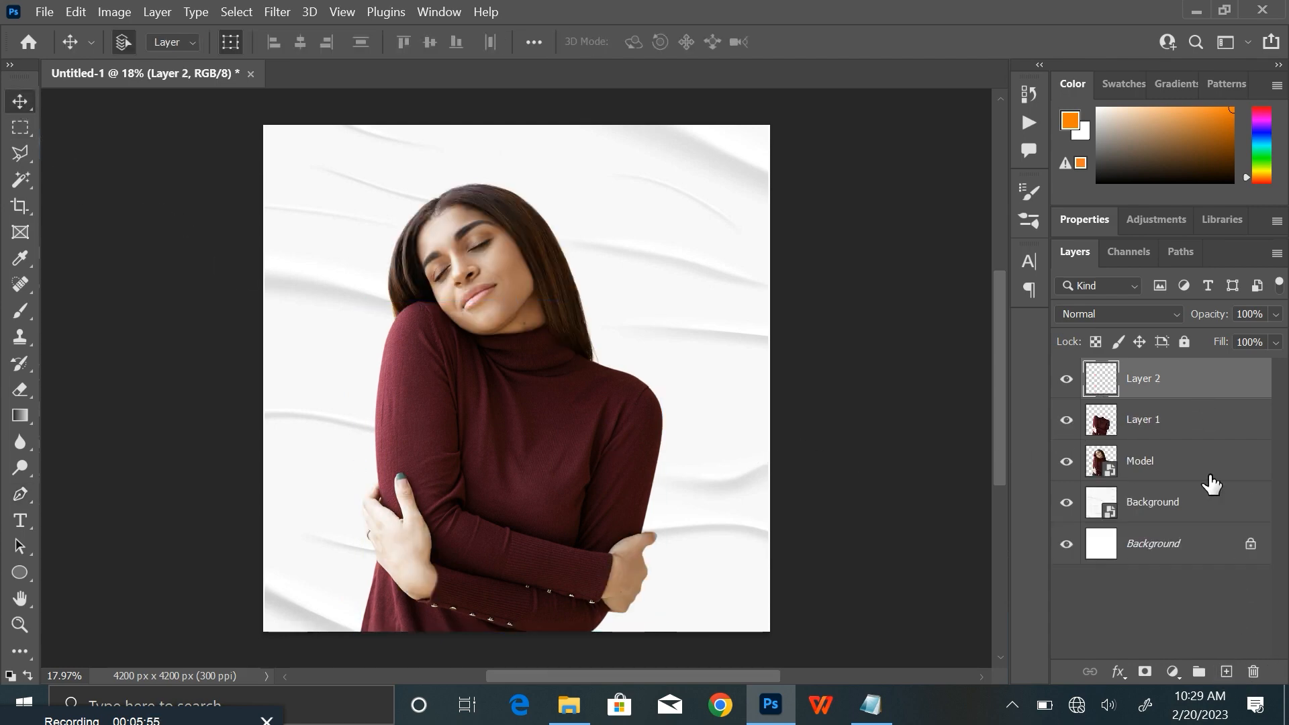
{"action": "right_click", "coordinate": [1189, 387]}
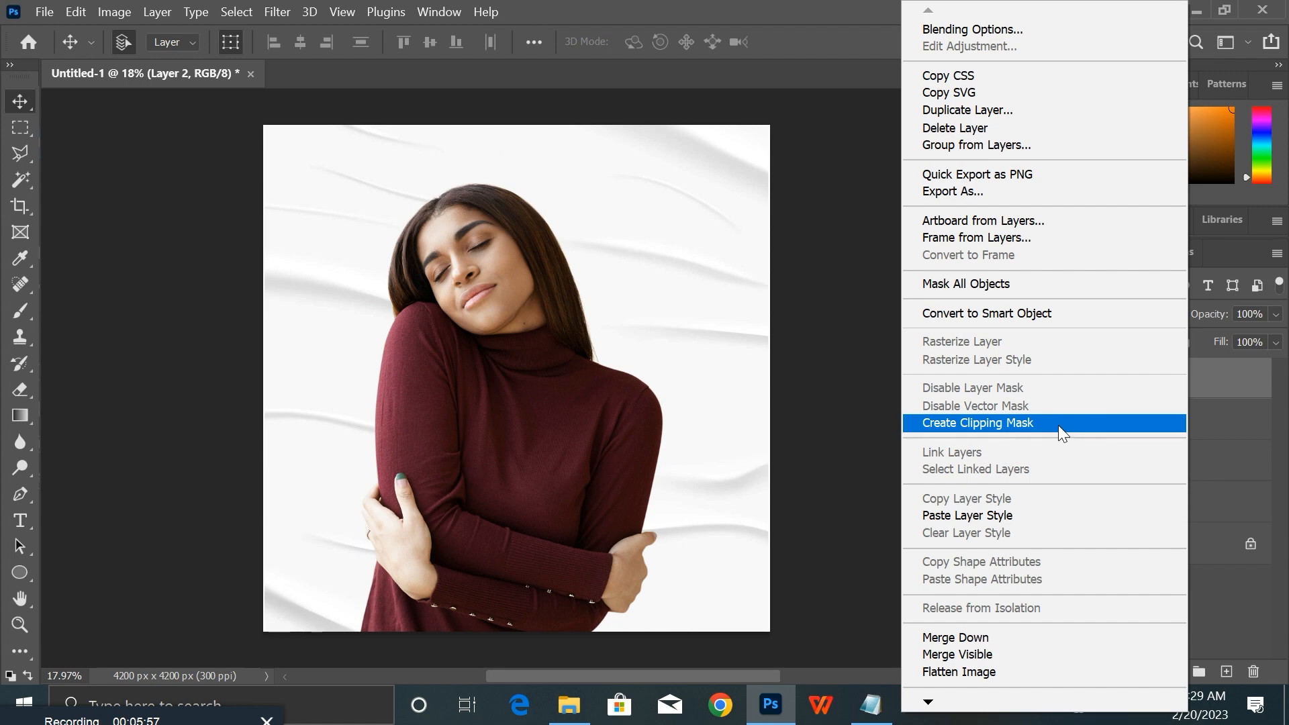
{"action": "left_click", "coordinate": [1058, 425]}
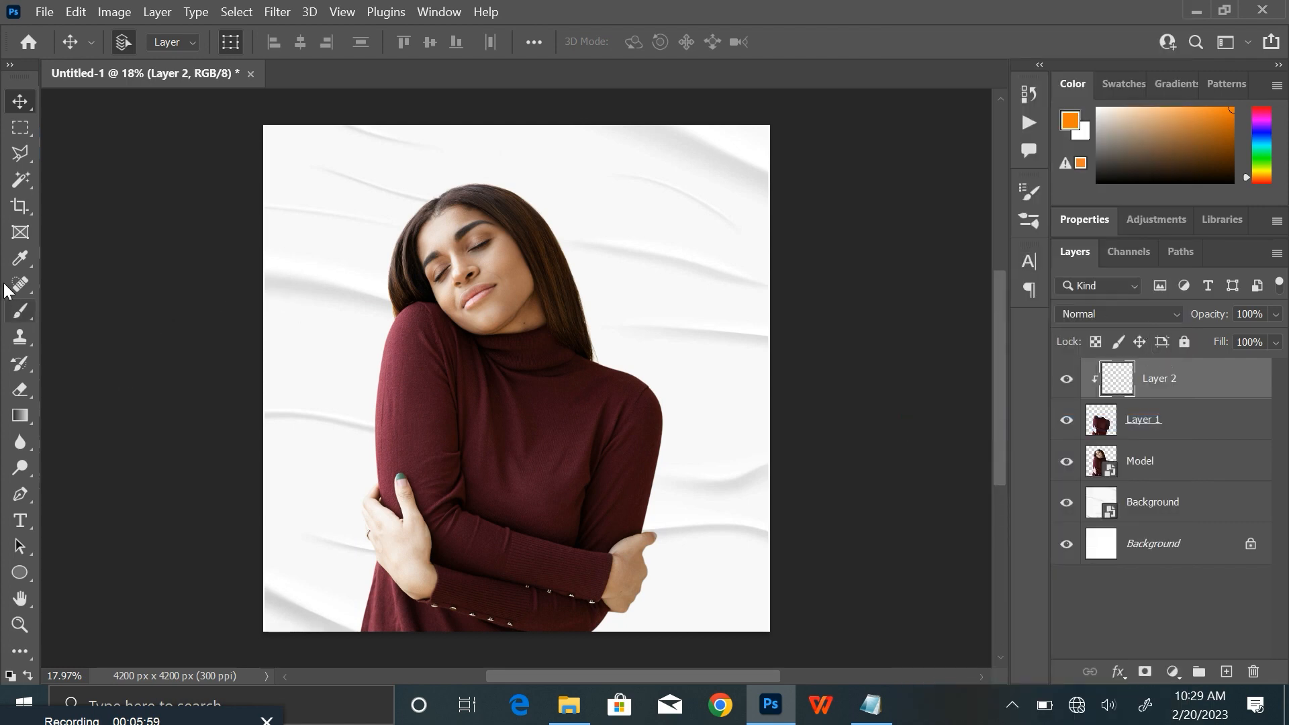
Step: Set the Brush tool's foreground colour to orange ff5101
{"action": "left_click", "coordinate": [21, 310]}
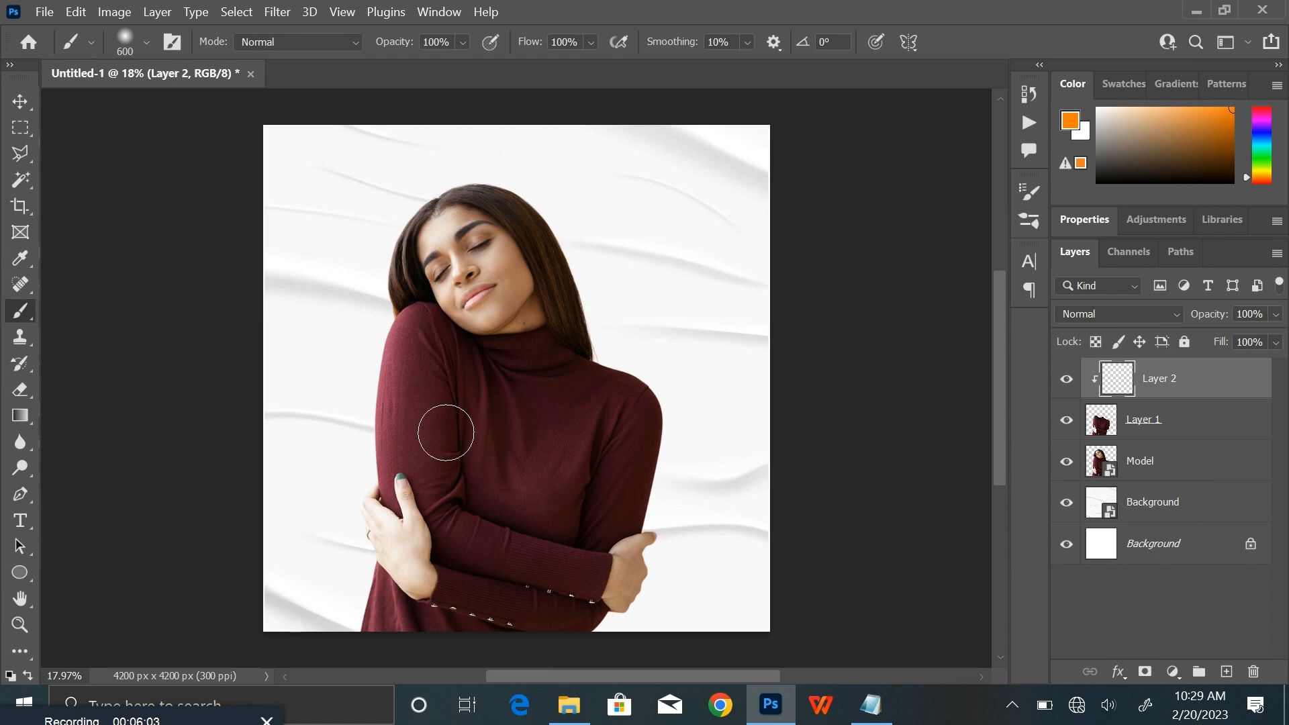
{"action": "left_click", "coordinate": [1070, 128]}
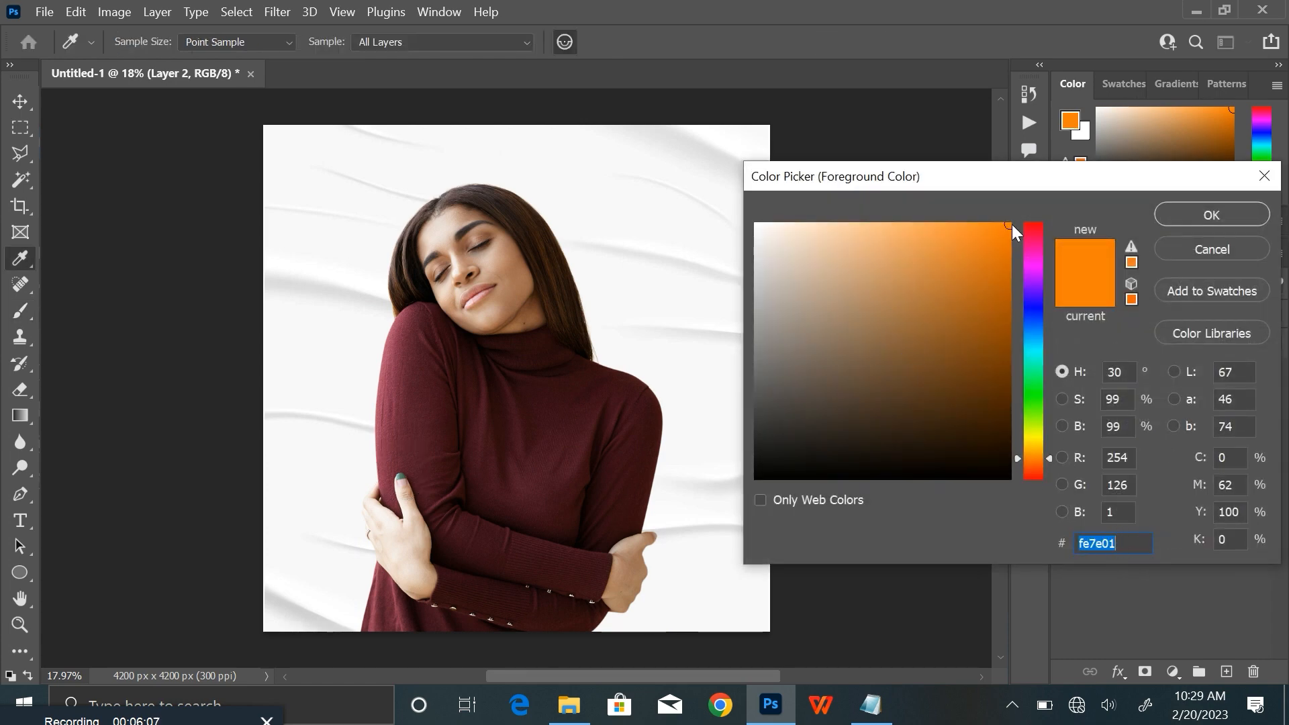
{"action": "left_click", "coordinate": [1006, 235]}
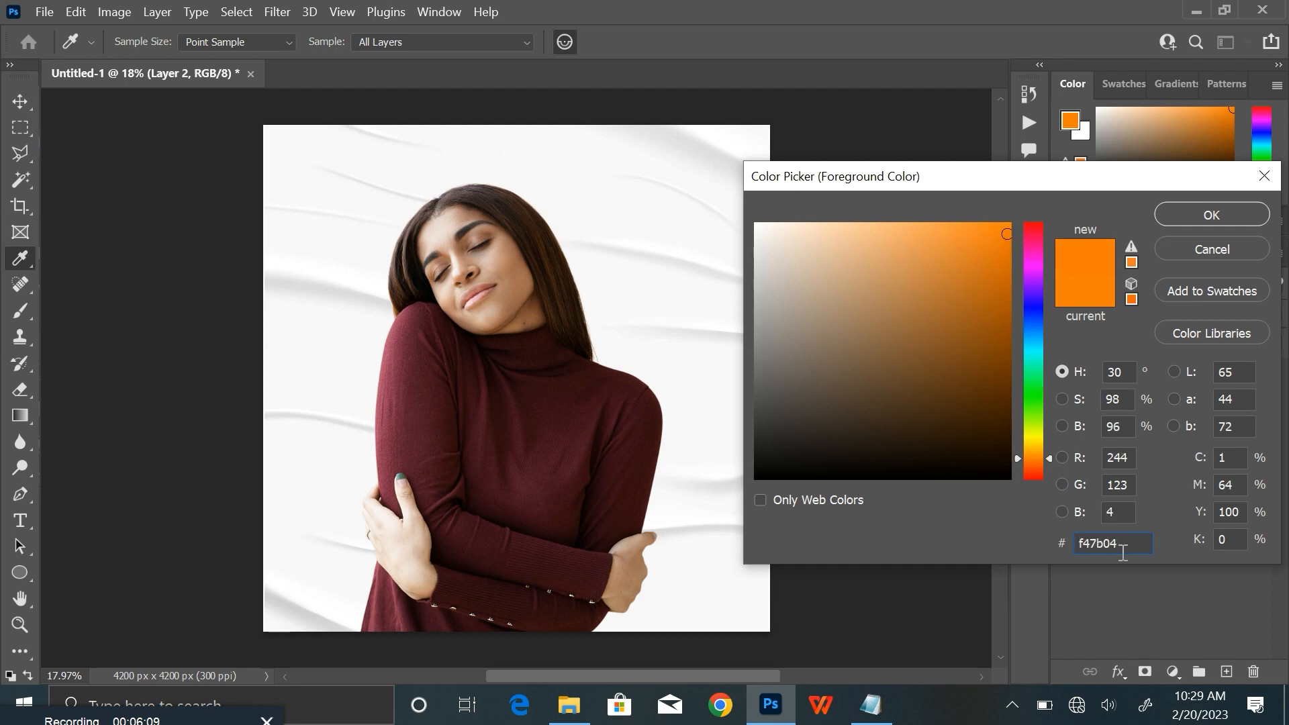
{"action": "double_click", "coordinate": [1088, 545]}
{"action": "type", "text": "ff510"}
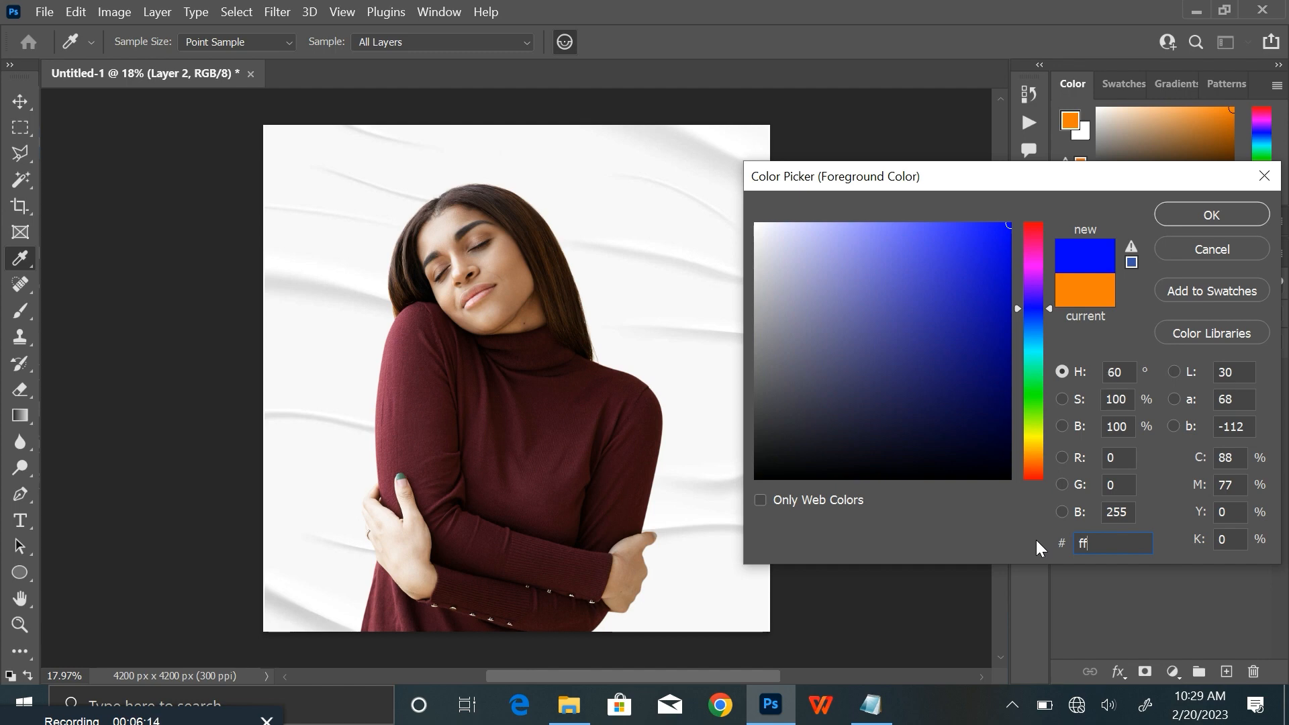
{"action": "type", "text": "1"}
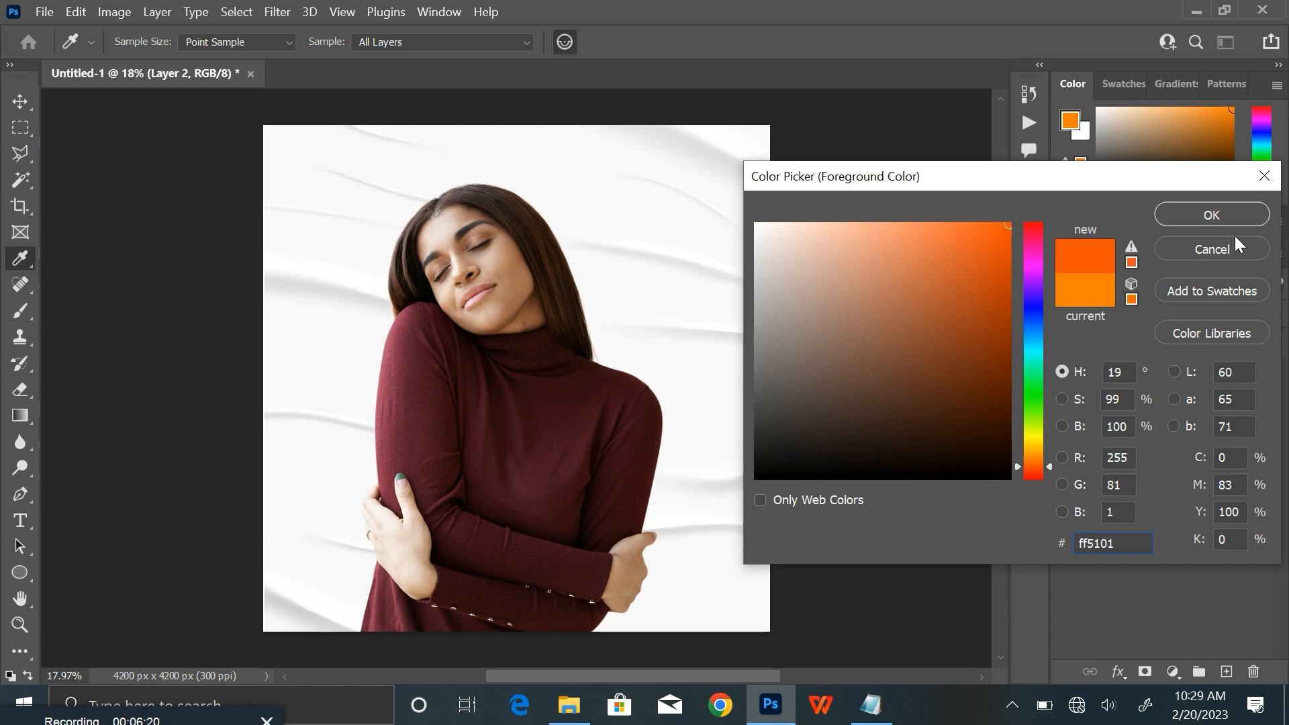
{"action": "left_click", "coordinate": [1211, 215]}
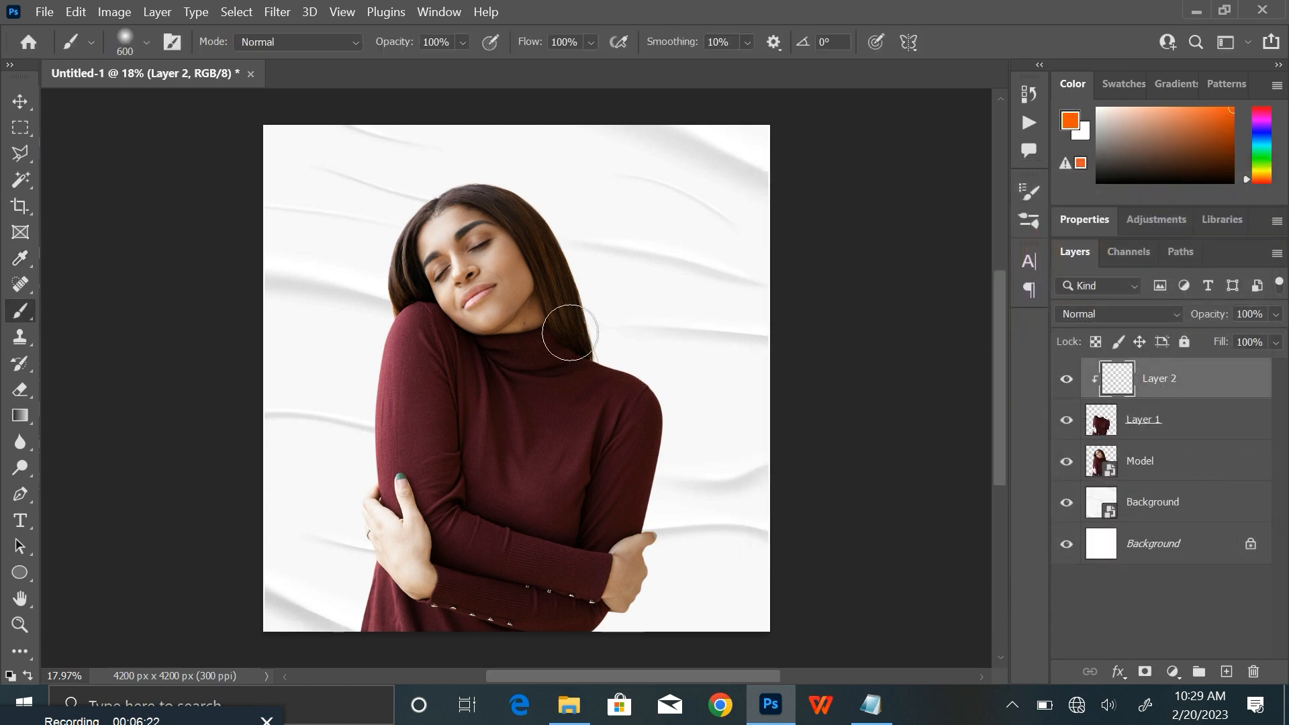
Step: Enlarge the brush to 1200 px and paint the whole sweater orange on the clipped layer
{"action": "key", "text": "bracketright"}
{"action": "key", "text": "bracketright"}
{"action": "key", "text": "bracketright"}
{"action": "key", "text": "bracketright"}
{"action": "key", "text": "bracketright"}
{"action": "key", "text": "bracketright"}
{"action": "left_click", "coordinate": [547, 389]}
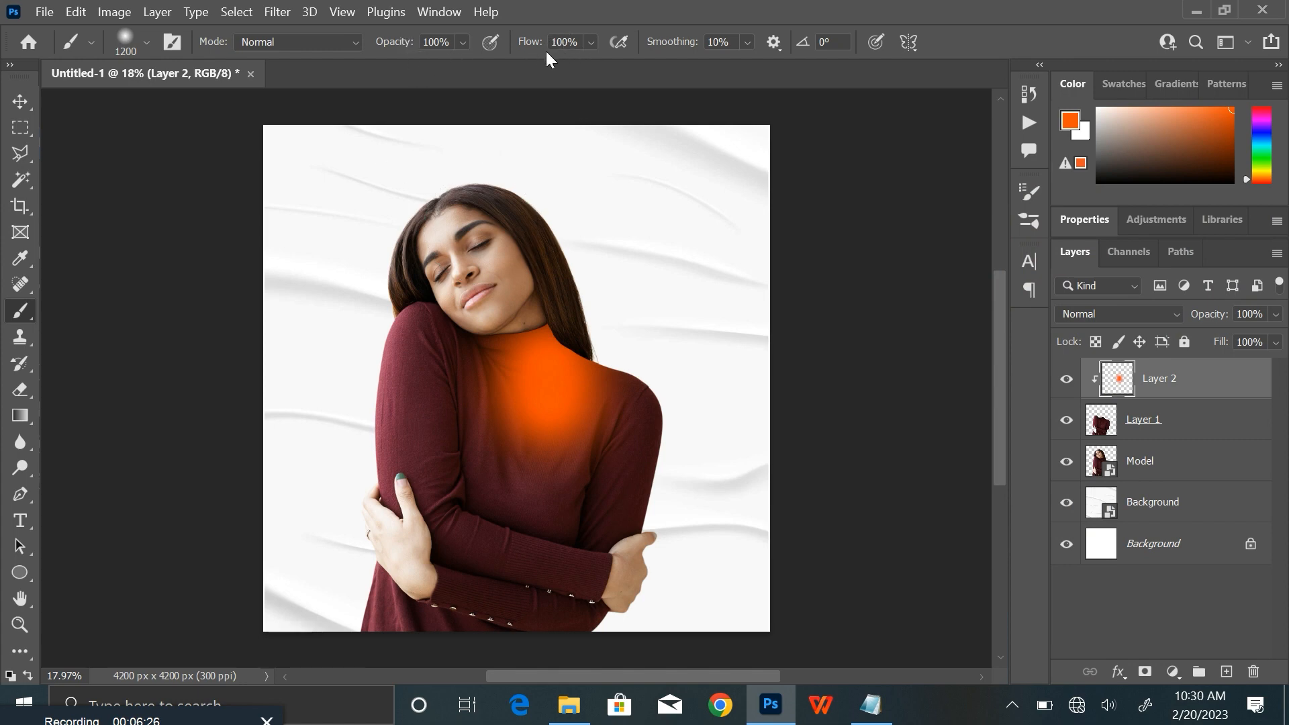
{"action": "mouse_move", "coordinate": [429, 315]}
{"action": "left_mouse_down"}
{"action": "mouse_move", "coordinate": [349, 604]}
{"action": "mouse_move", "coordinate": [433, 604]}
{"action": "left_mouse_up"}
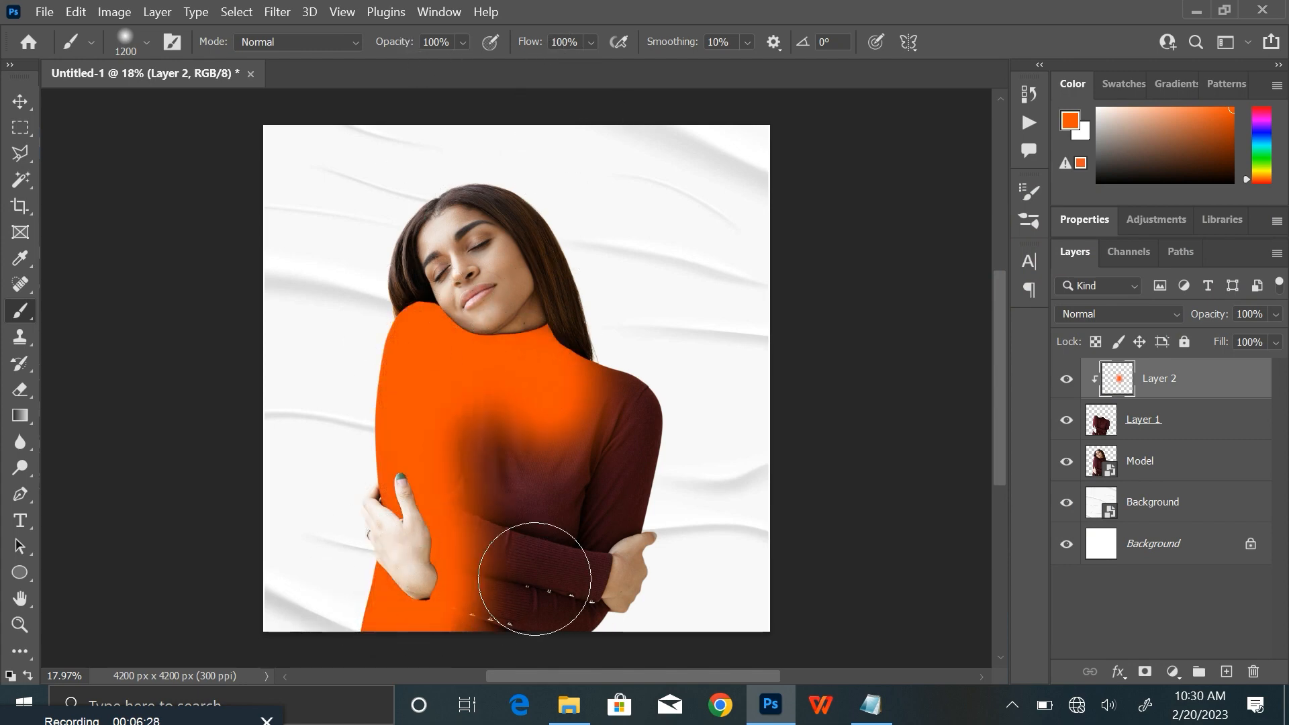
{"action": "mouse_move", "coordinate": [535, 579]}
{"action": "left_mouse_down"}
{"action": "mouse_move", "coordinate": [628, 453]}
{"action": "mouse_move", "coordinate": [632, 331]}
{"action": "mouse_move", "coordinate": [490, 581]}
{"action": "mouse_move", "coordinate": [474, 514]}
{"action": "mouse_move", "coordinate": [489, 470]}
{"action": "mouse_move", "coordinate": [390, 624]}
{"action": "left_mouse_up"}
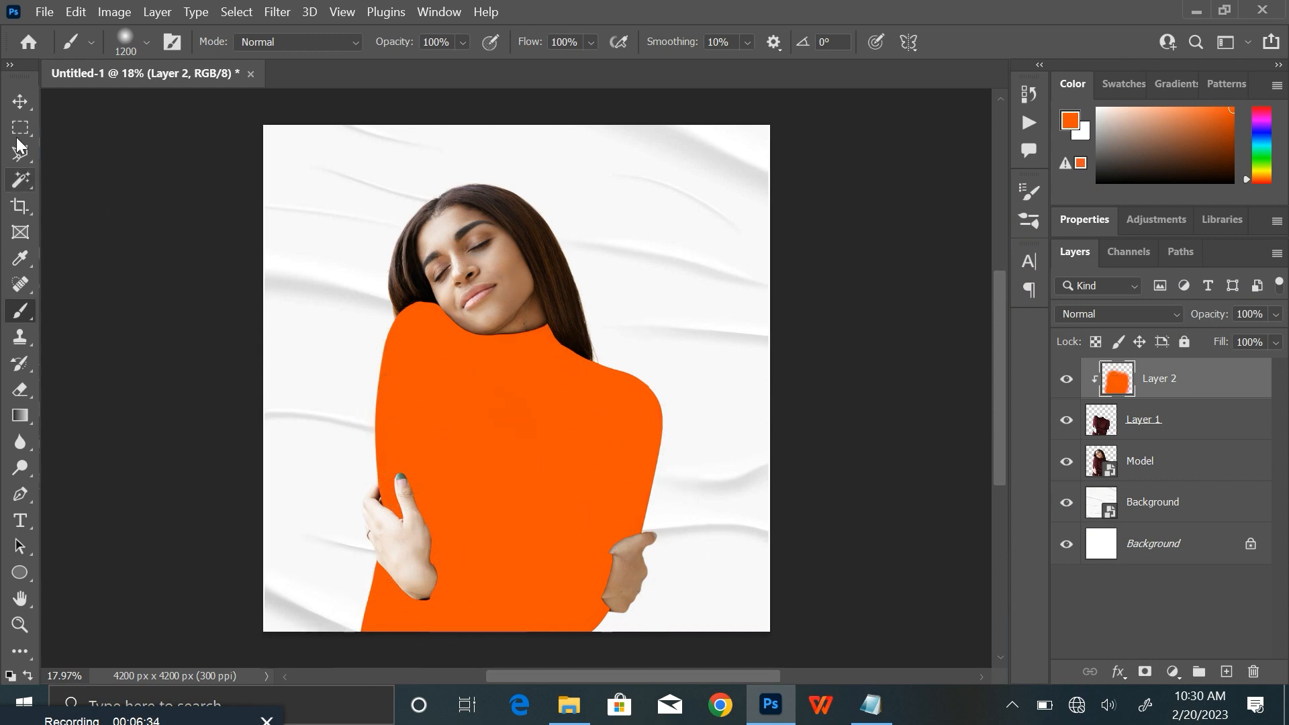
Step: Set the orange paint layer's blend mode to Color
{"action": "left_click", "coordinate": [20, 101]}
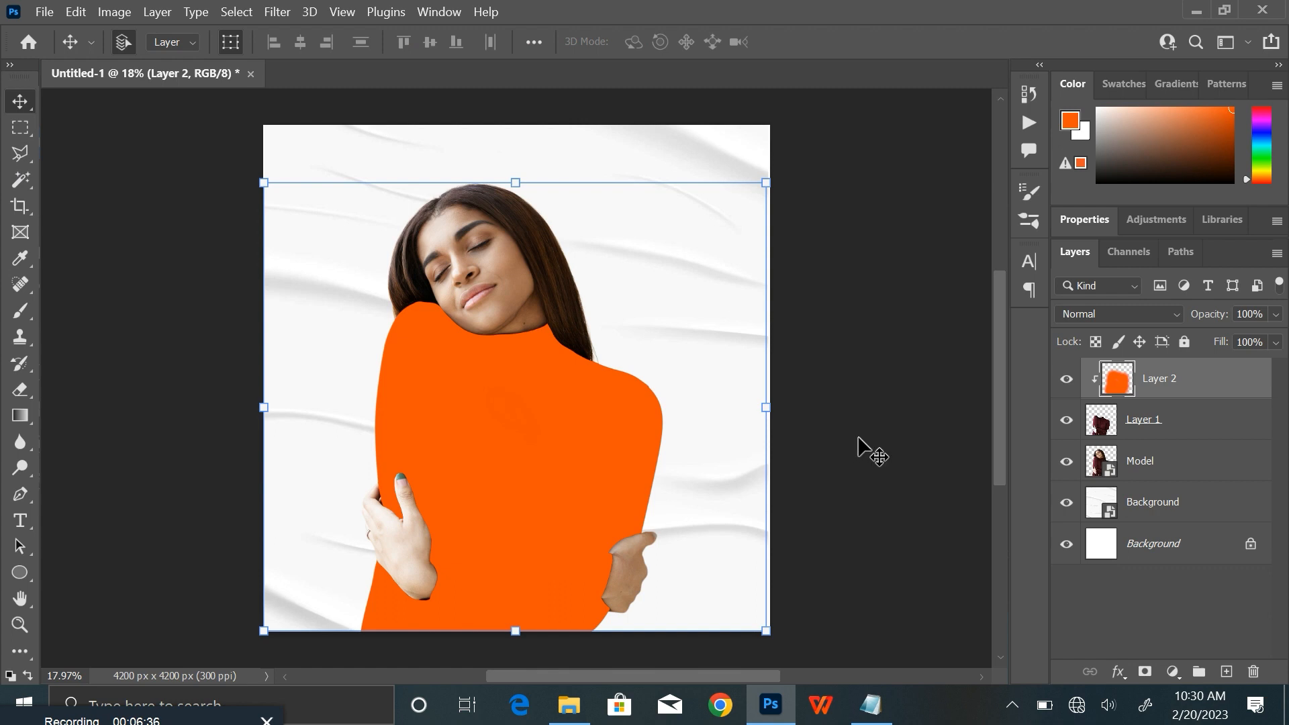
{"action": "left_click", "coordinate": [1116, 316]}
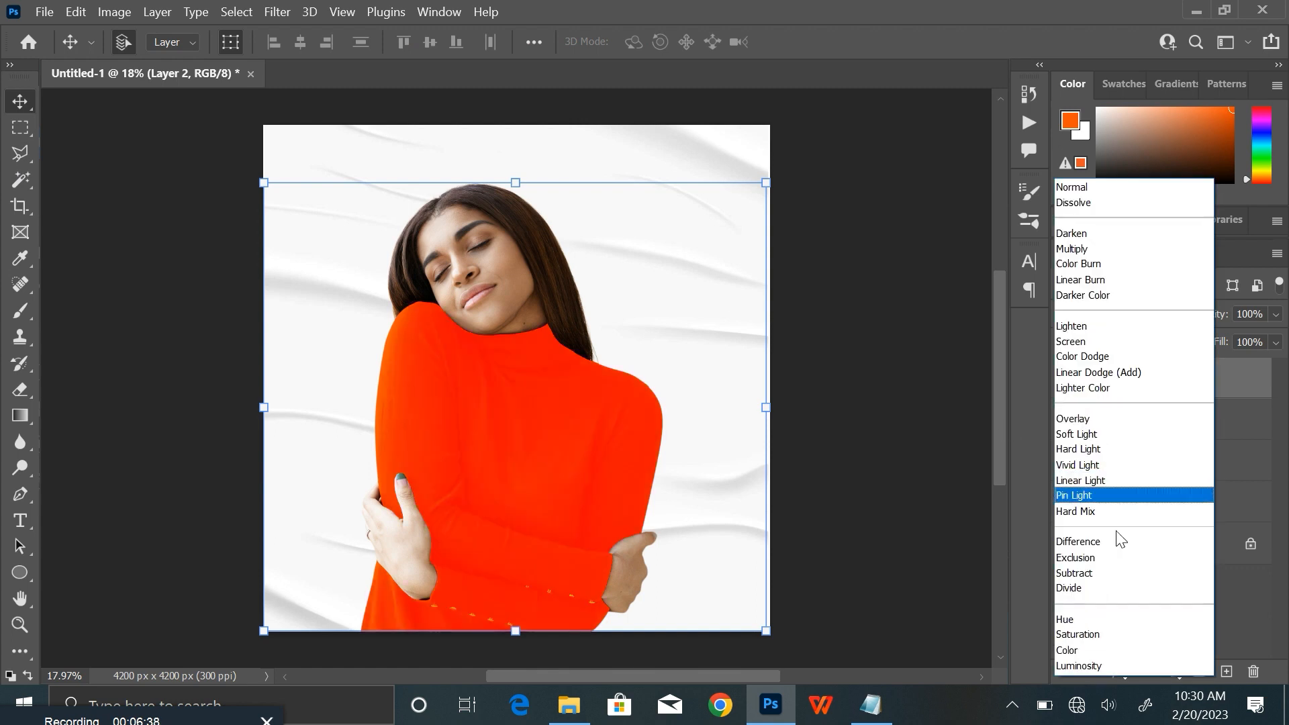
{"action": "left_click", "coordinate": [1098, 658]}
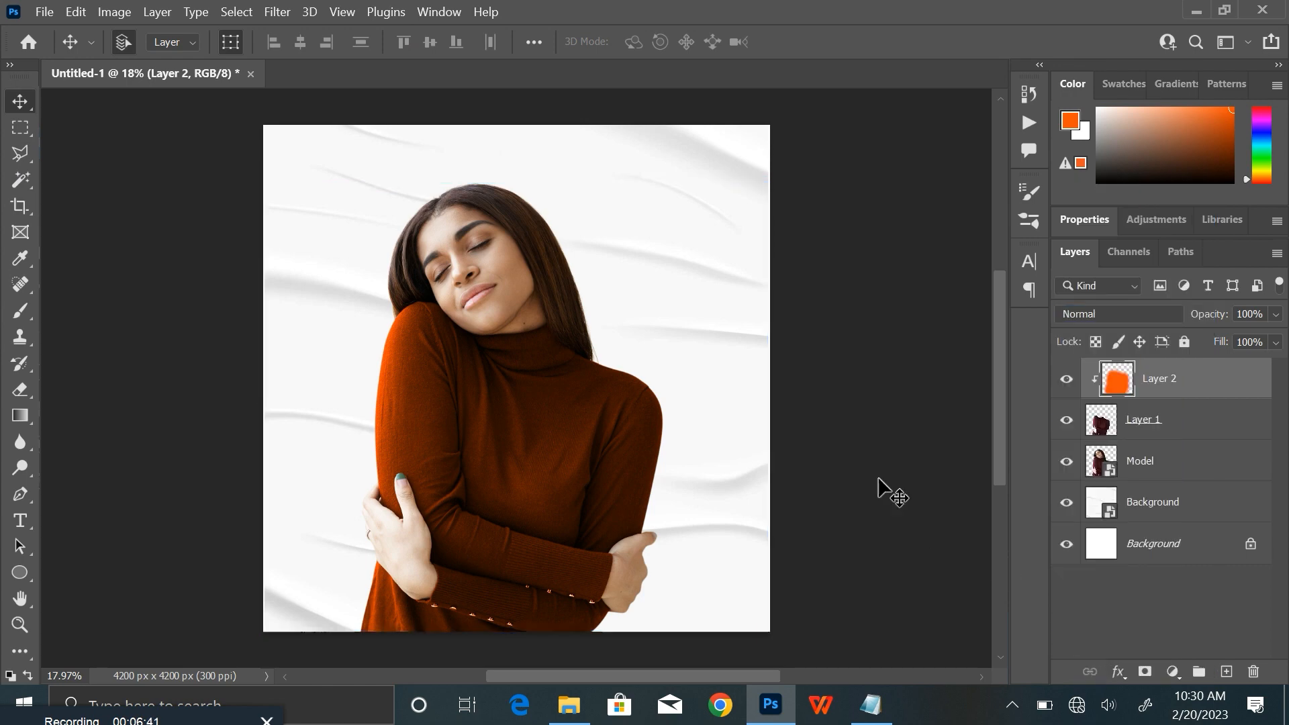
{"action": "left_click", "coordinate": [1063, 379]}
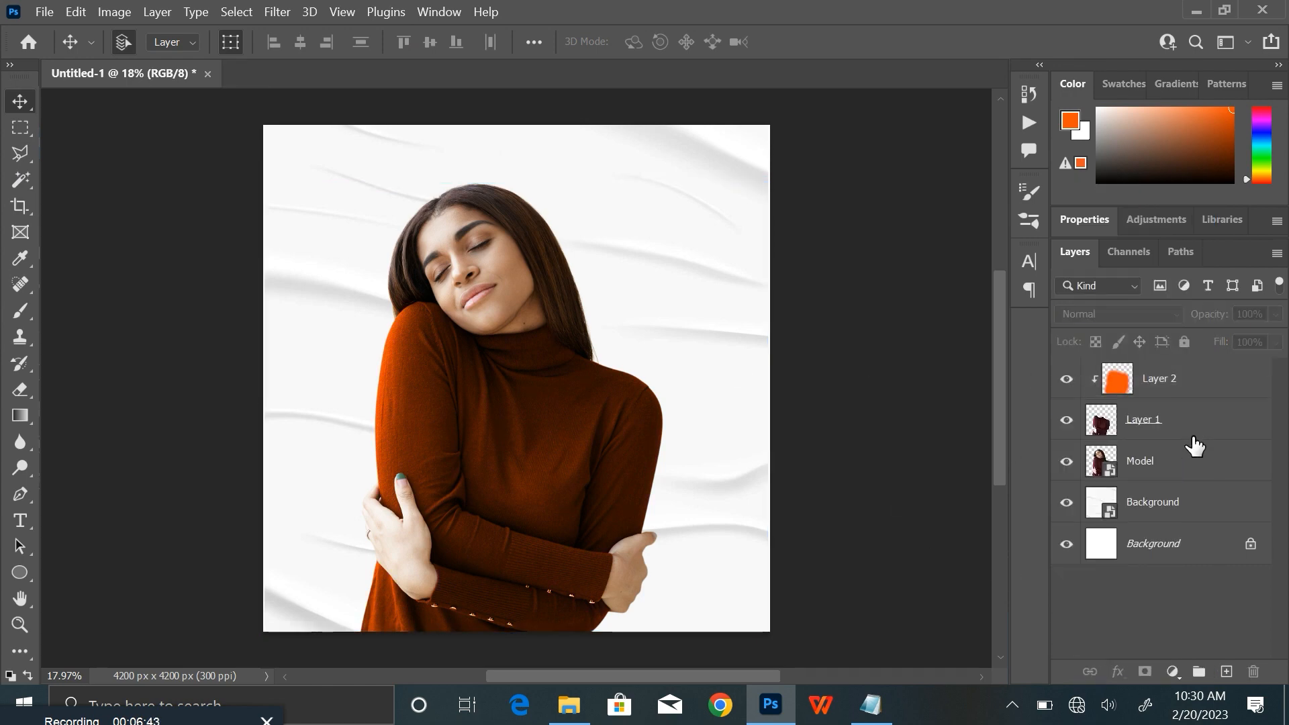
Step: Group the paint layer, sweater copy and Model layer, and name the group Model
{"action": "left_click", "coordinate": [1202, 388]}
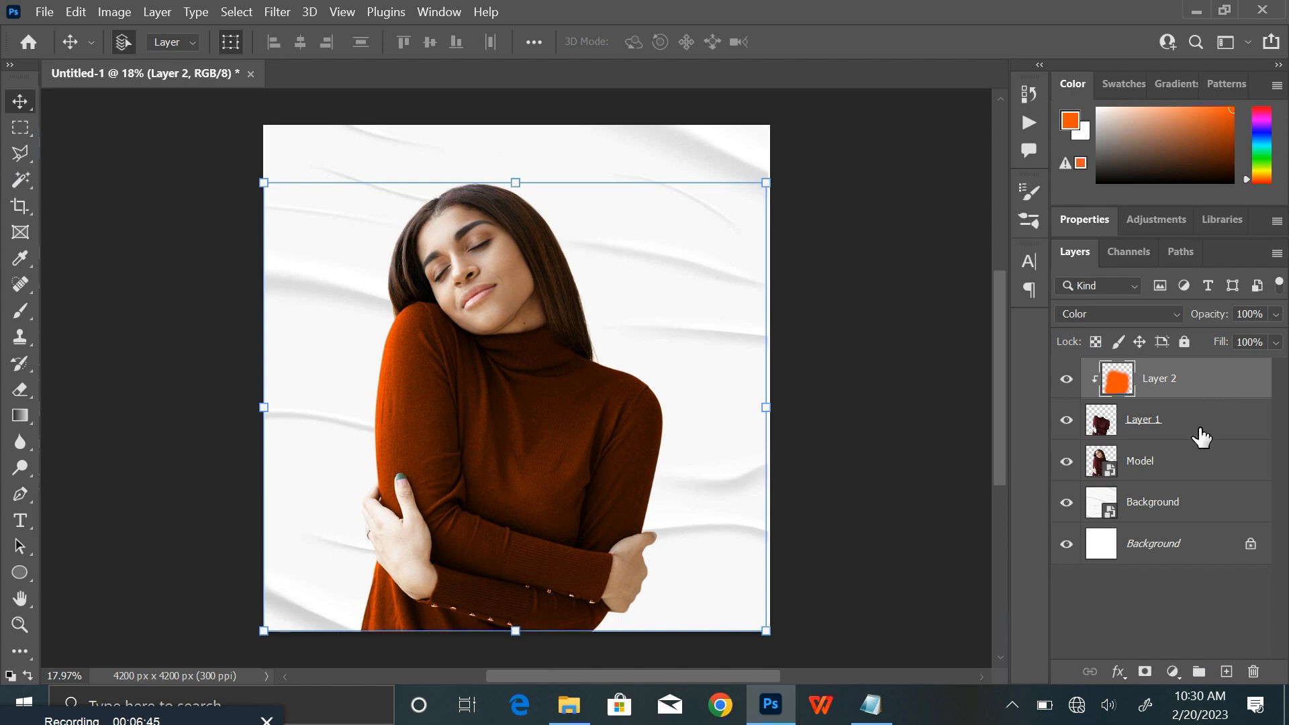
{"action": "left_click", "coordinate": [1193, 465], "text": "shift"}
{"action": "key", "text": "ctrl+g"}
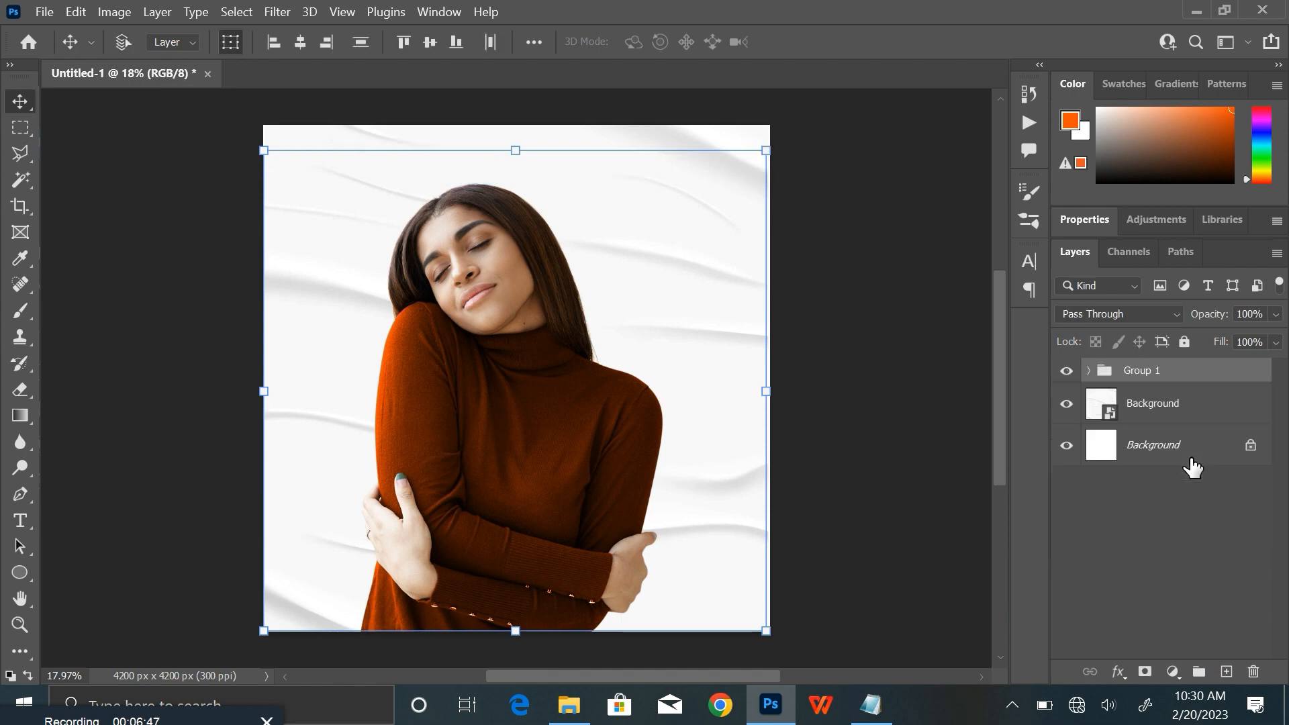
{"action": "double_click", "coordinate": [1143, 371]}
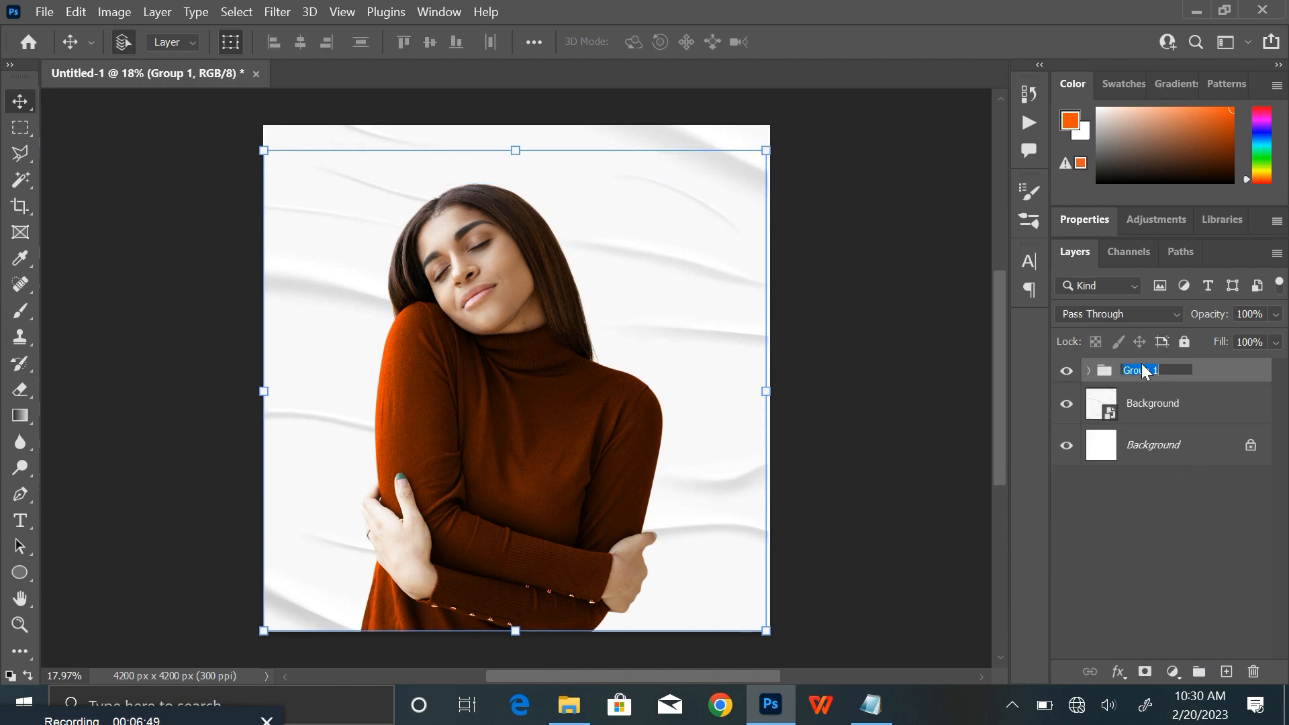
{"action": "type", "text": "Model"}
{"action": "key", "text": "Return"}
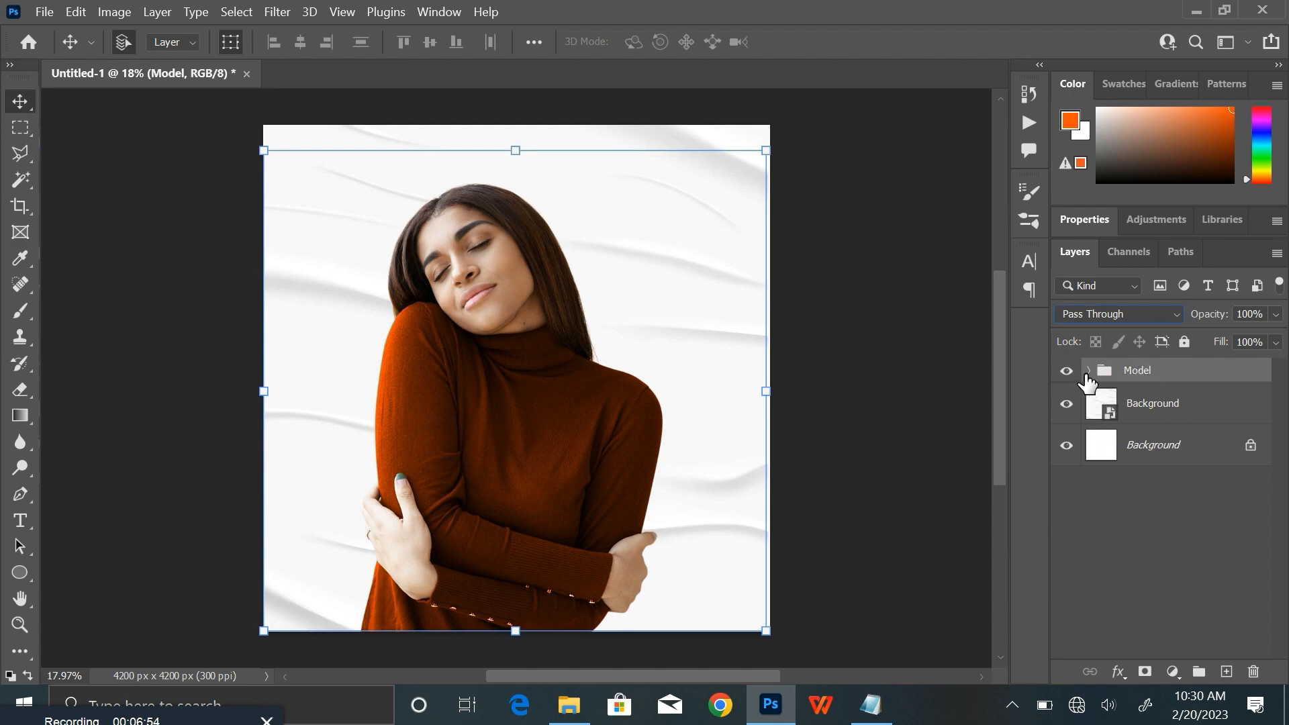
Step: Add a Black & White adjustment with the Default preset, clipped to the Model layer inside the group
{"action": "left_click", "coordinate": [1087, 372]}
{"action": "left_click", "coordinate": [1169, 497]}
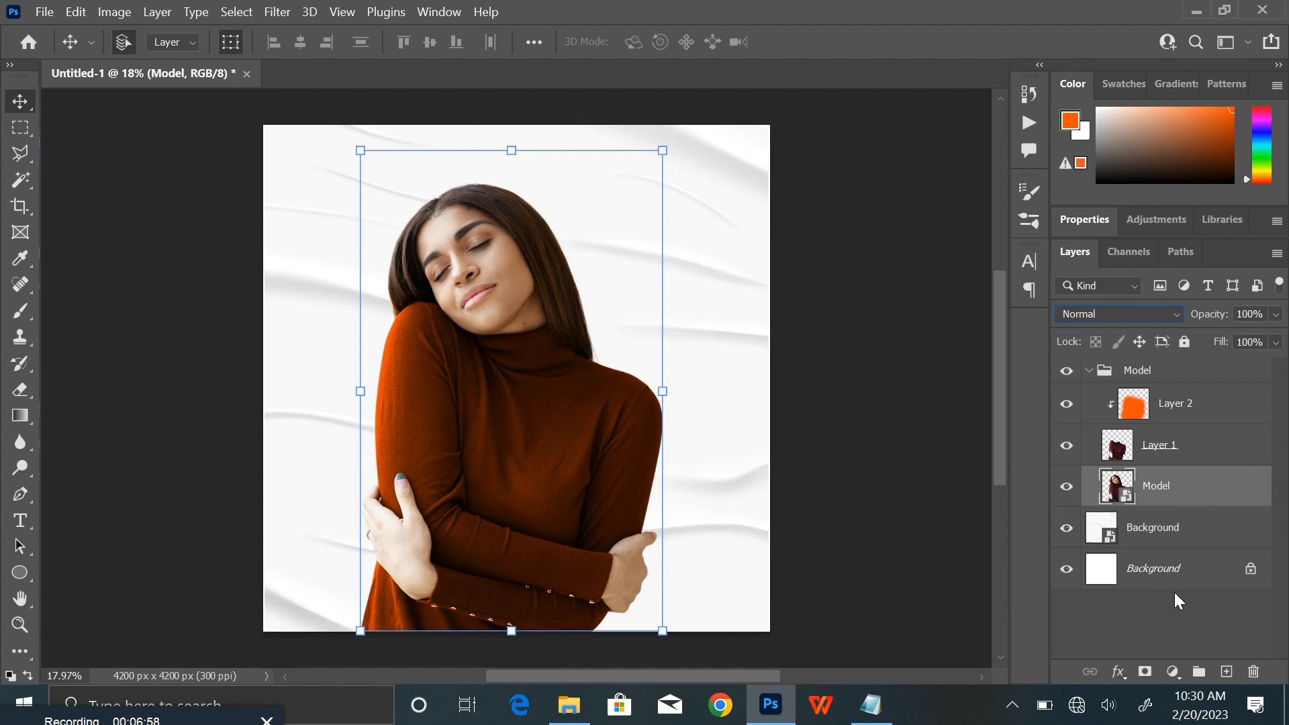
{"action": "left_click", "coordinate": [1173, 672]}
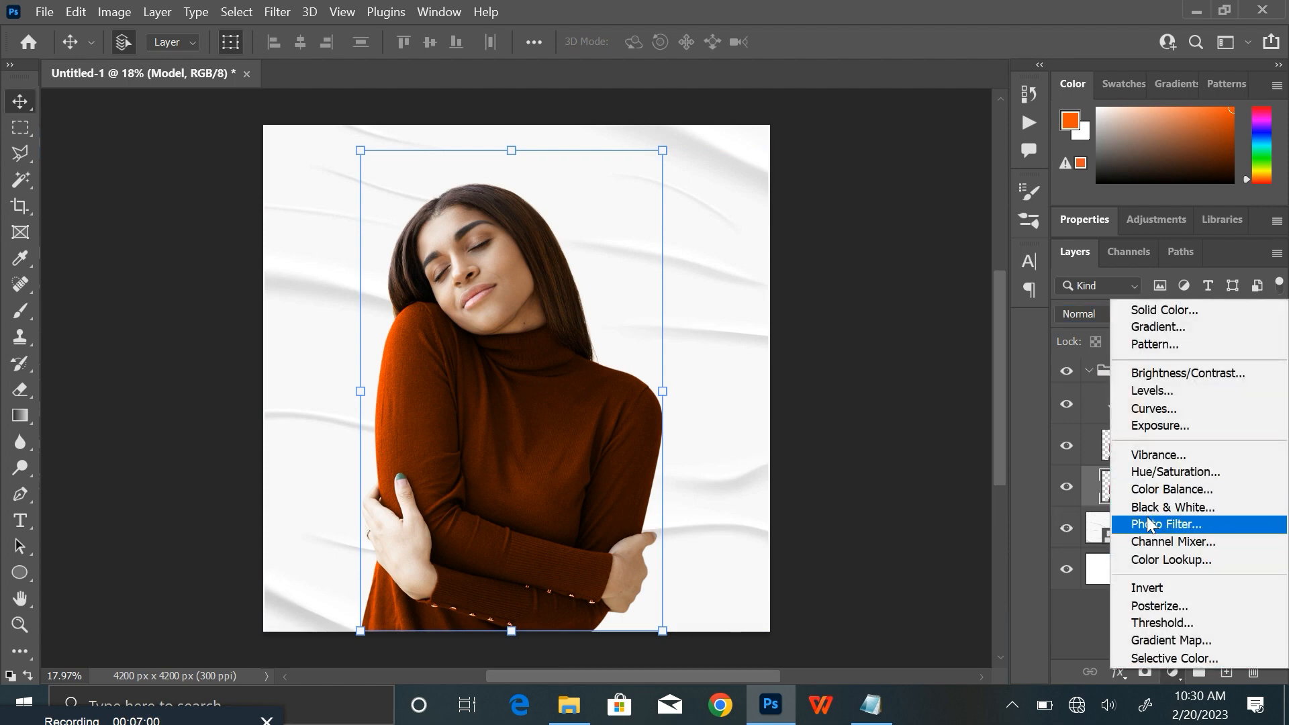
{"action": "left_click", "coordinate": [1165, 511]}
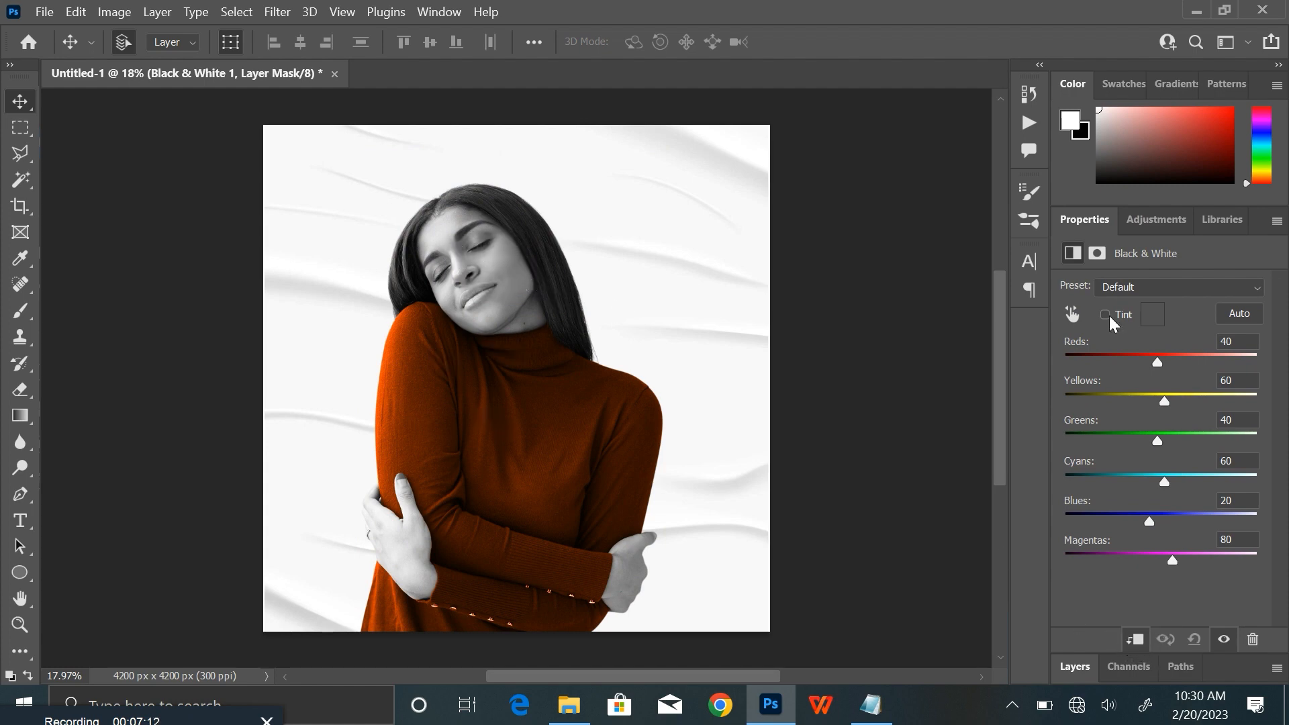
{"action": "key", "text": "F7"}
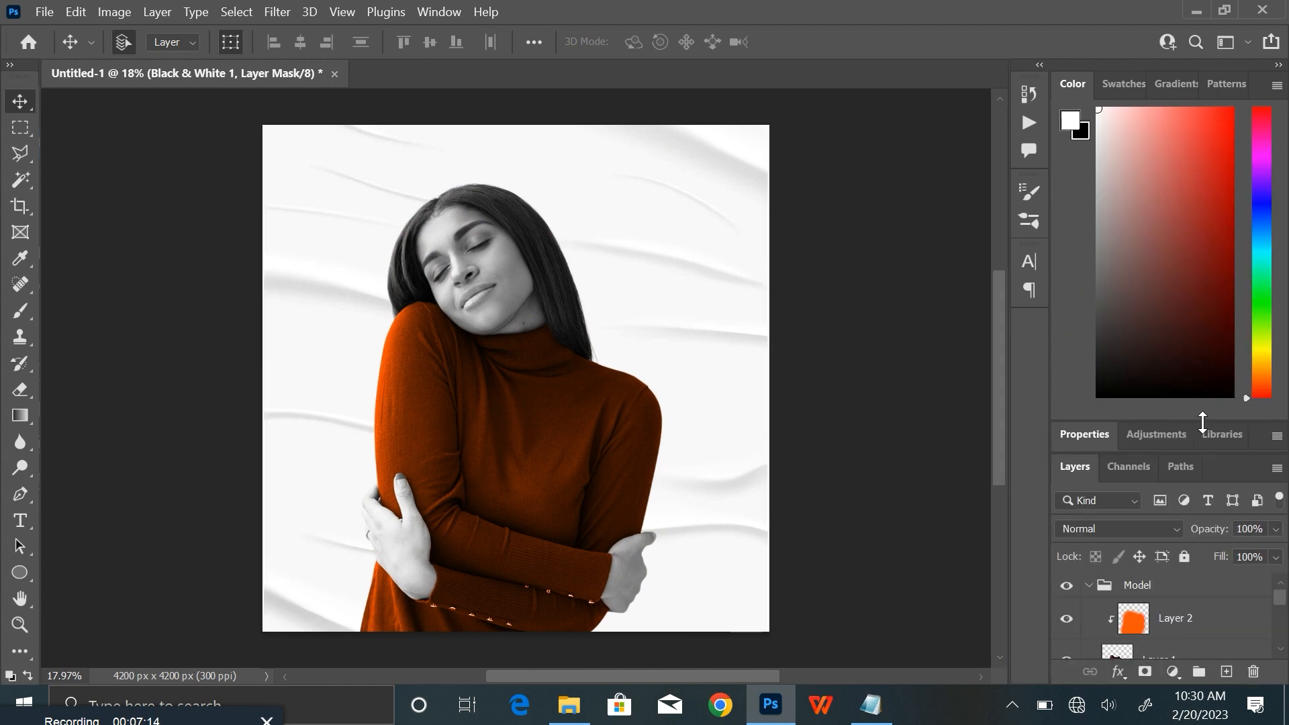
{"action": "left_click_drag", "start_coordinate": [1205, 421], "coordinate": [1205, 201]}
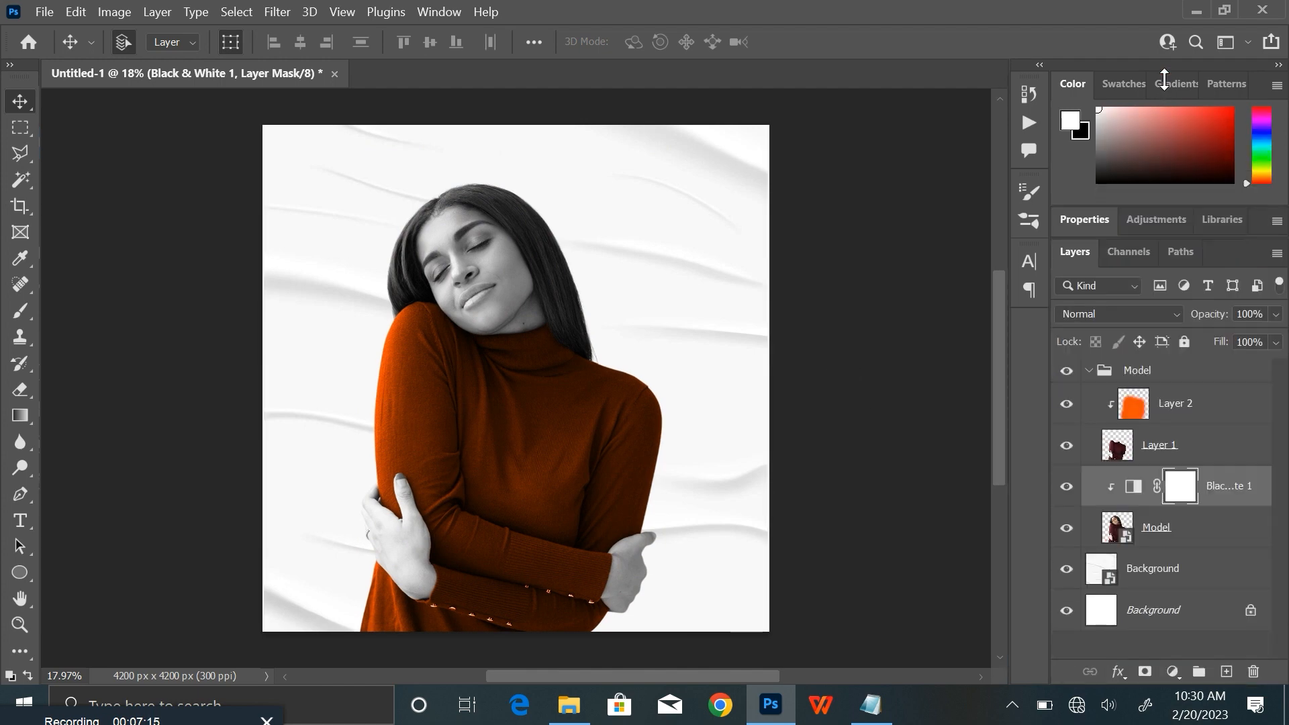
{"action": "left_click", "coordinate": [1067, 487]}
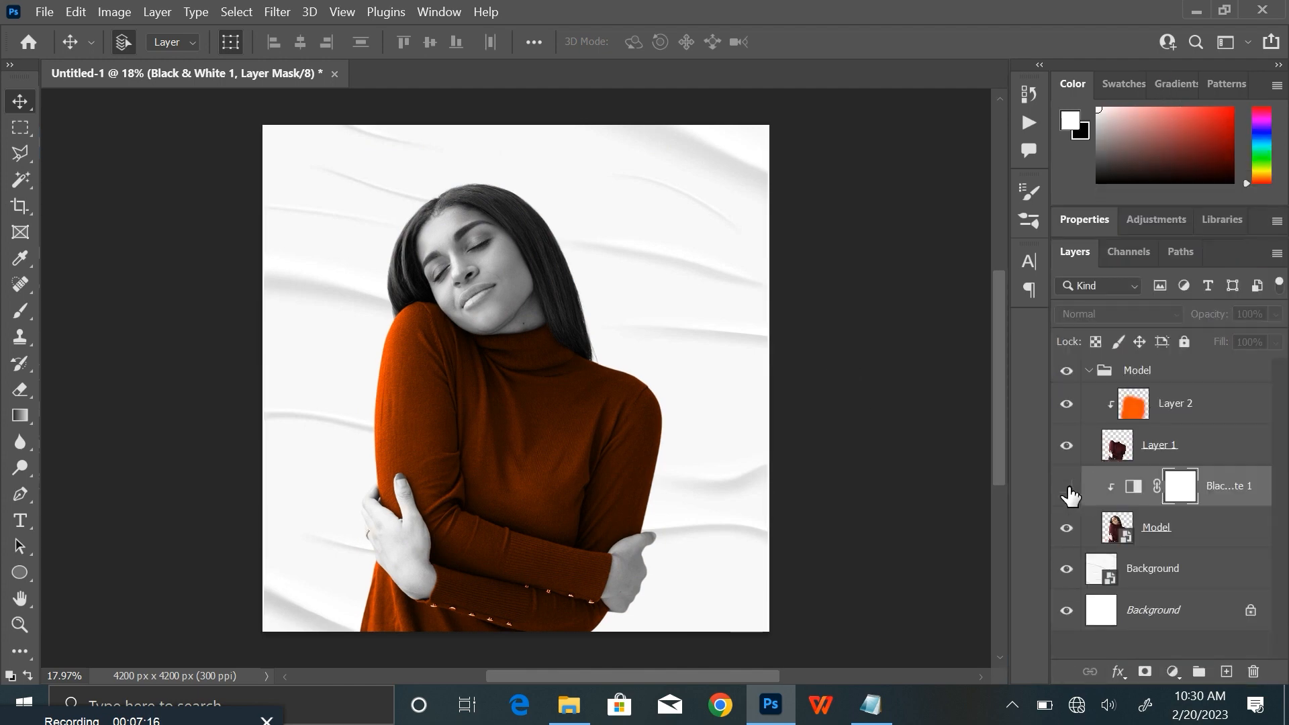
Step: Scale the Model group to about 74.59% and move it down to rest on the canvas's lower edge, centred horizontally
{"action": "left_click", "coordinate": [1087, 371]}
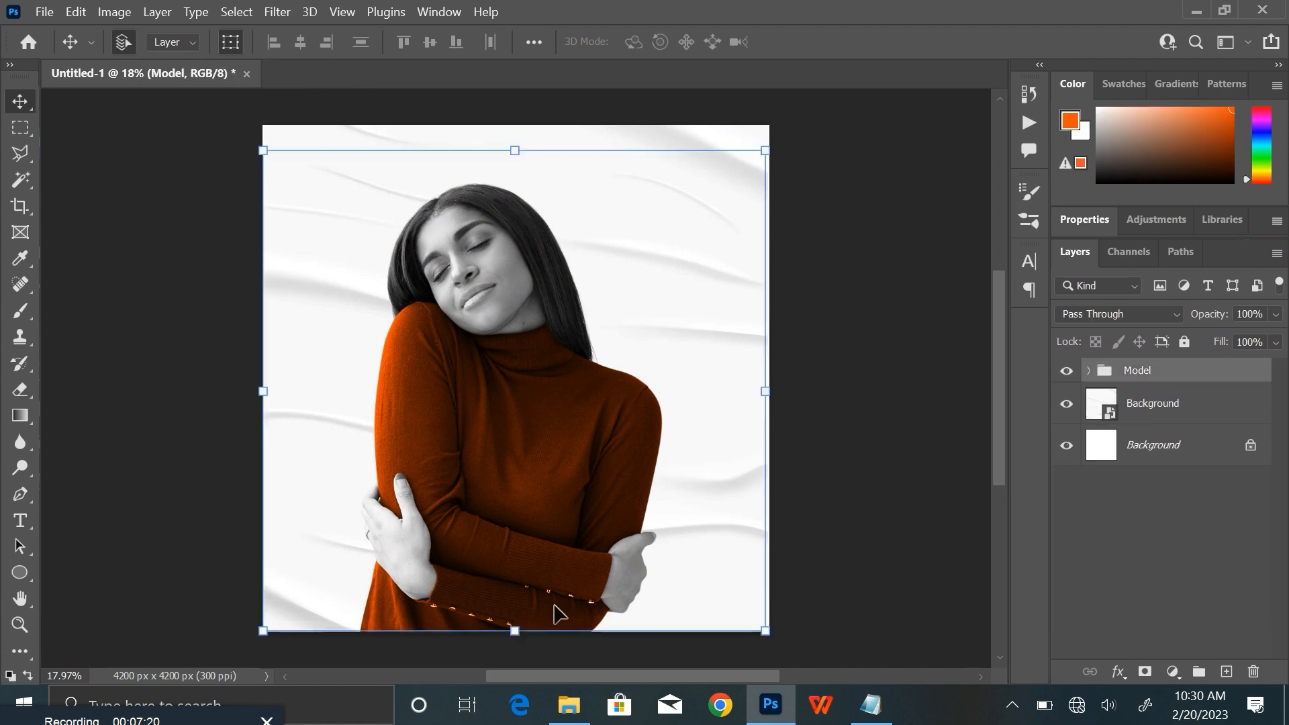
{"action": "left_click_drag", "start_coordinate": [513, 631], "coordinate": [513, 569]}
{"action": "left_click_drag", "start_coordinate": [516, 478], "coordinate": [518, 540]}
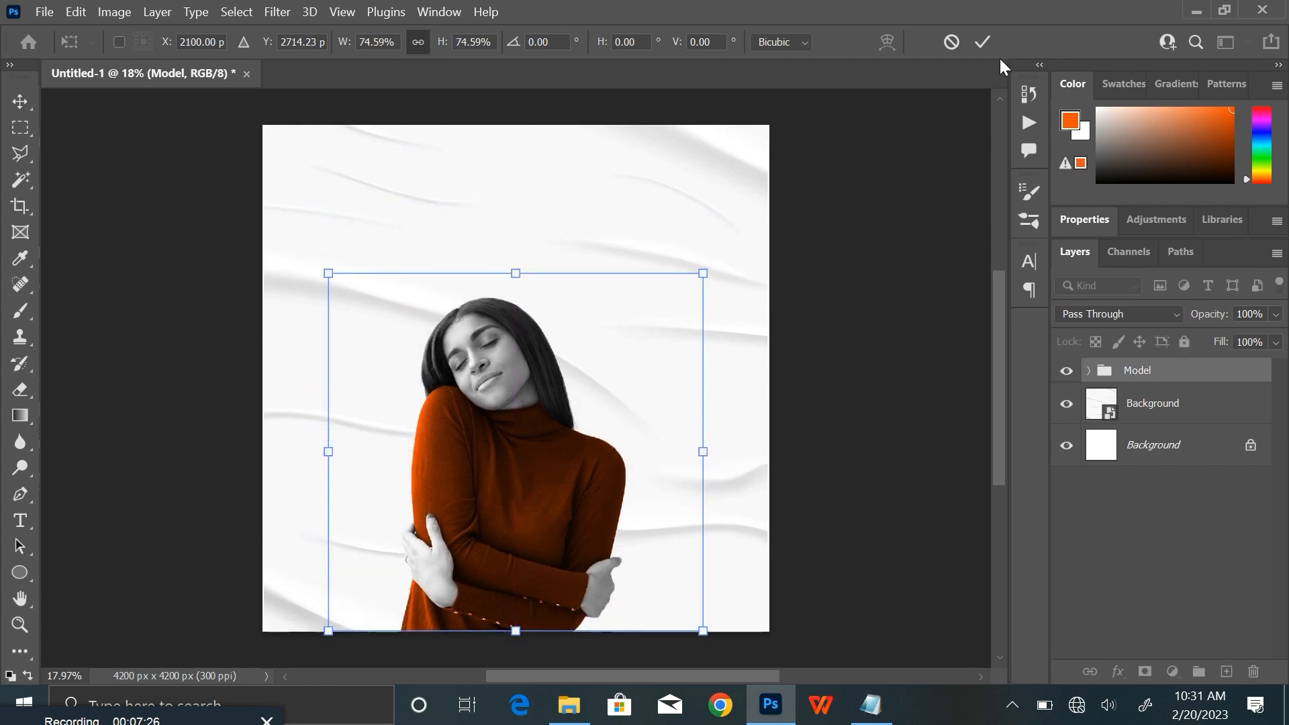
{"action": "left_click", "coordinate": [985, 43]}
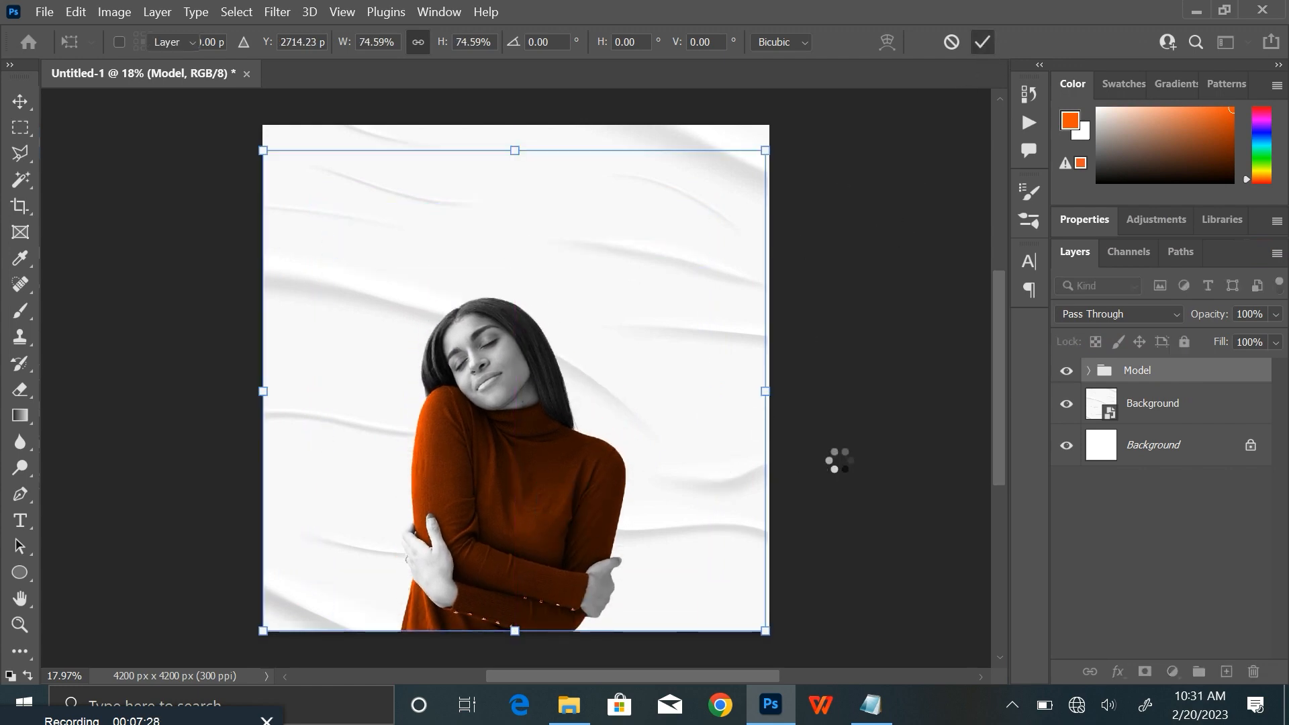
Step: Place the Shape for background image from the Peace of mind design folder, scaled to about 59.05%, in the canvas's lower-right corner
{"action": "left_click", "coordinate": [838, 461]}
{"action": "left_click", "coordinate": [569, 706]}
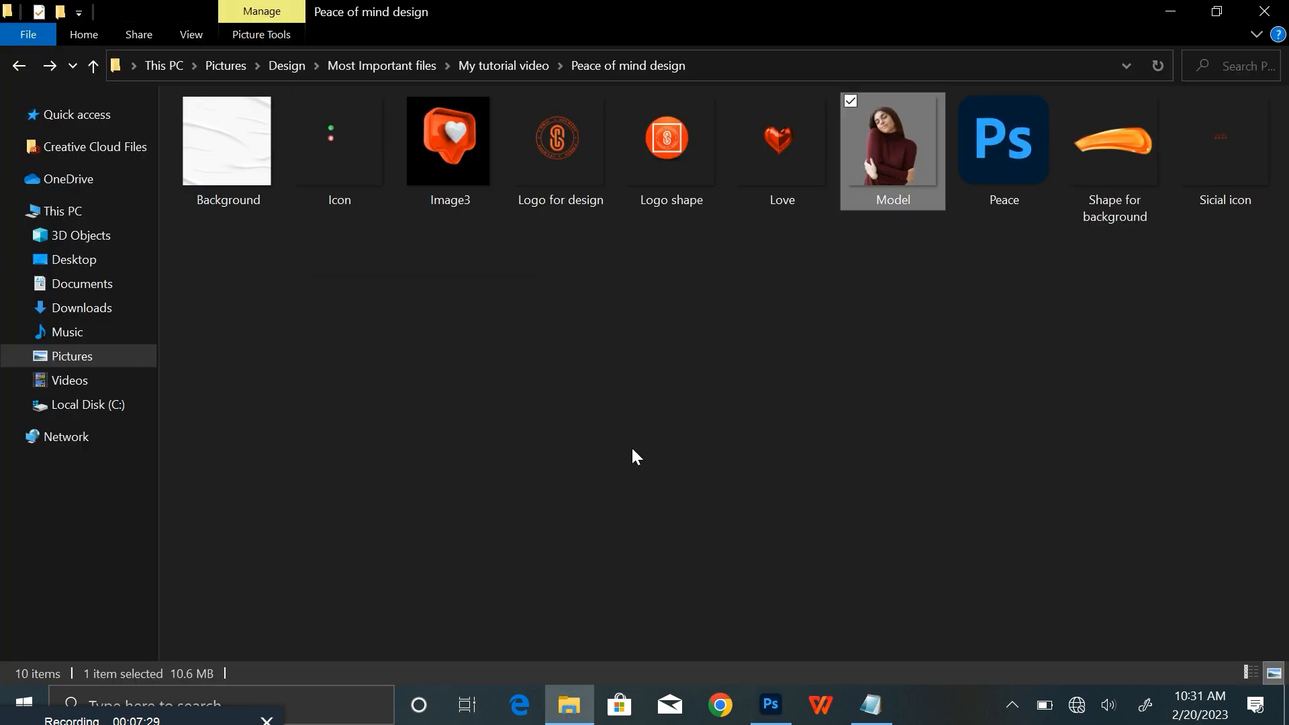
{"action": "mouse_move", "coordinate": [1141, 165]}
{"action": "left_mouse_down"}
{"action": "mouse_move", "coordinate": [974, 427]}
{"action": "mouse_move", "coordinate": [767, 702]}
{"action": "mouse_move", "coordinate": [638, 620]}
{"action": "left_mouse_up"}
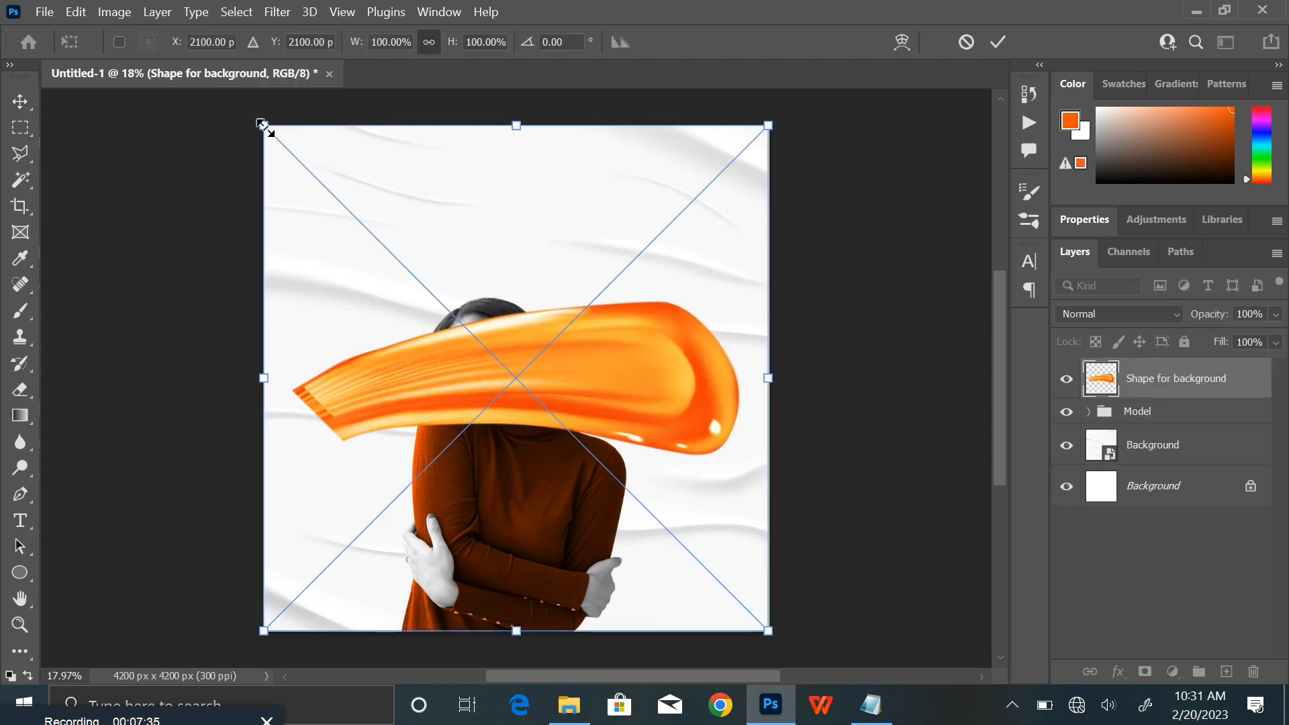
{"action": "mouse_move", "coordinate": [262, 125]}
{"action": "left_mouse_down"}
{"action": "mouse_move", "coordinate": [423, 326]}
{"action": "mouse_move", "coordinate": [470, 333]}
{"action": "left_mouse_up"}
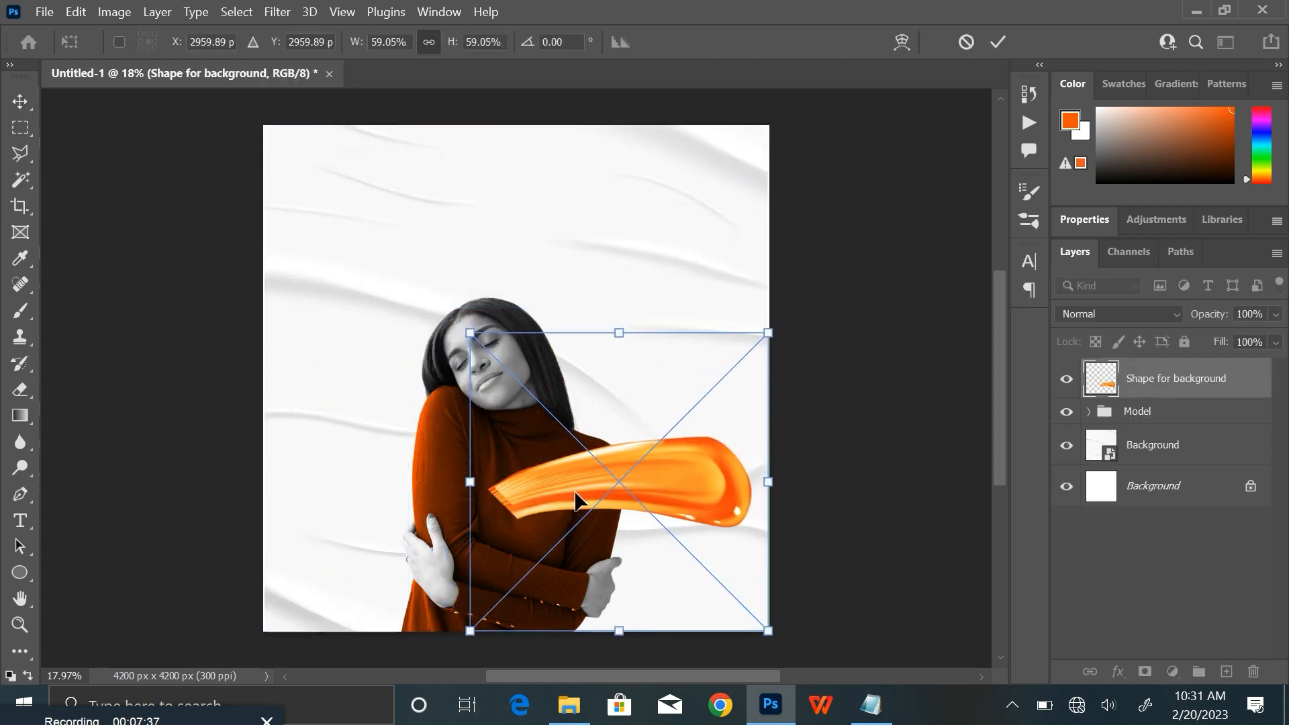
{"action": "mouse_move", "coordinate": [575, 491]}
{"action": "left_mouse_down"}
{"action": "mouse_move", "coordinate": [576, 536]}
{"action": "mouse_move", "coordinate": [608, 600]}
{"action": "mouse_move", "coordinate": [626, 605]}
{"action": "left_mouse_up"}
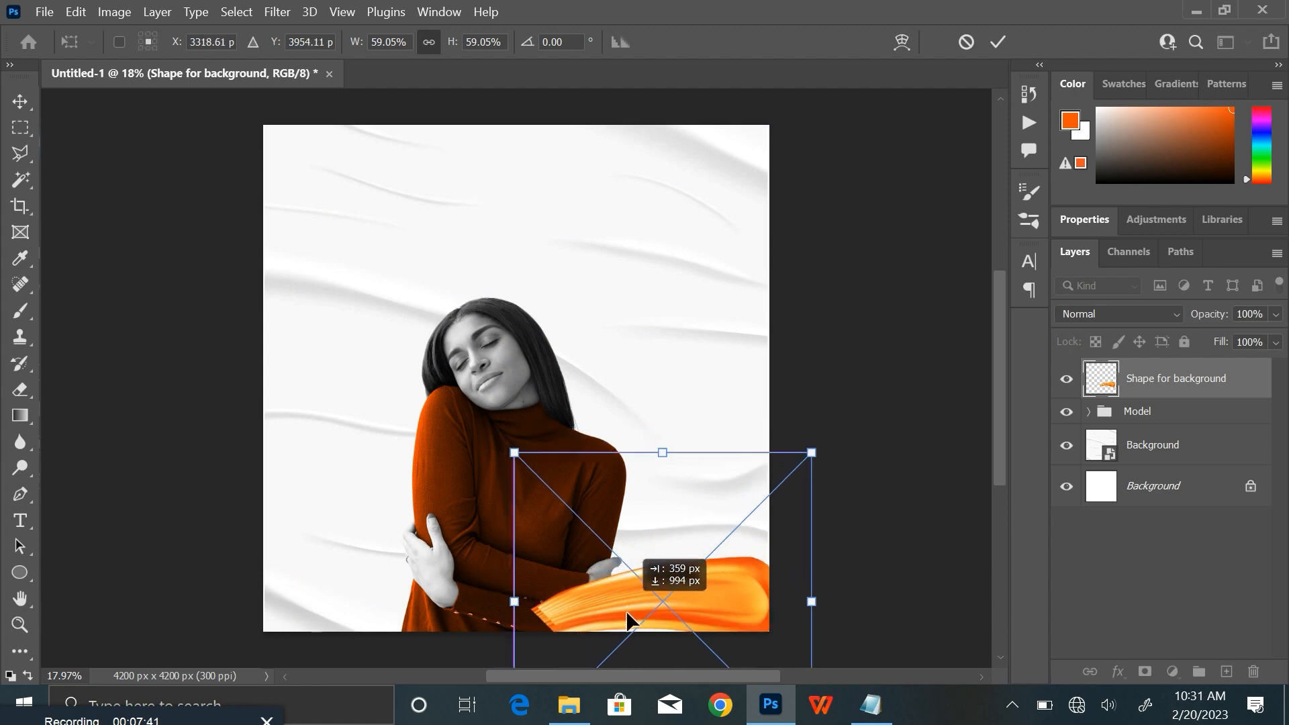
{"action": "left_click_drag", "start_coordinate": [627, 612], "coordinate": [628, 611]}
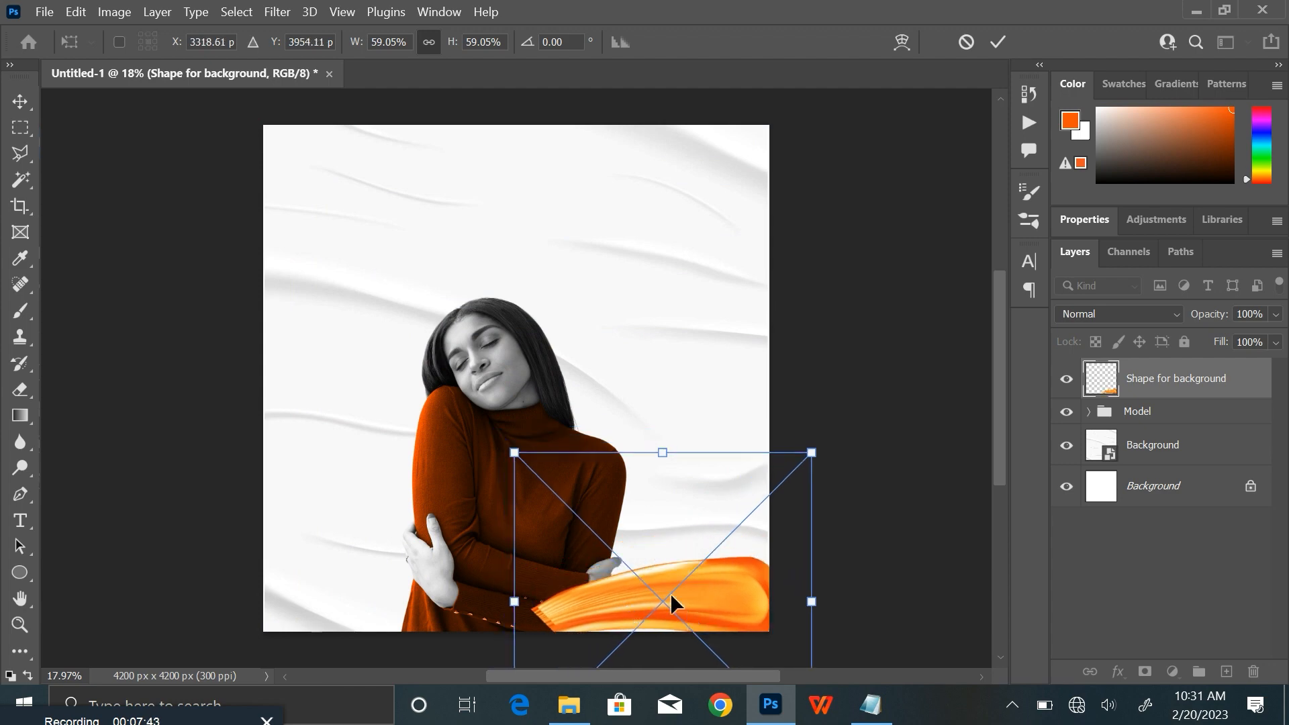
{"action": "left_click", "coordinate": [998, 42]}
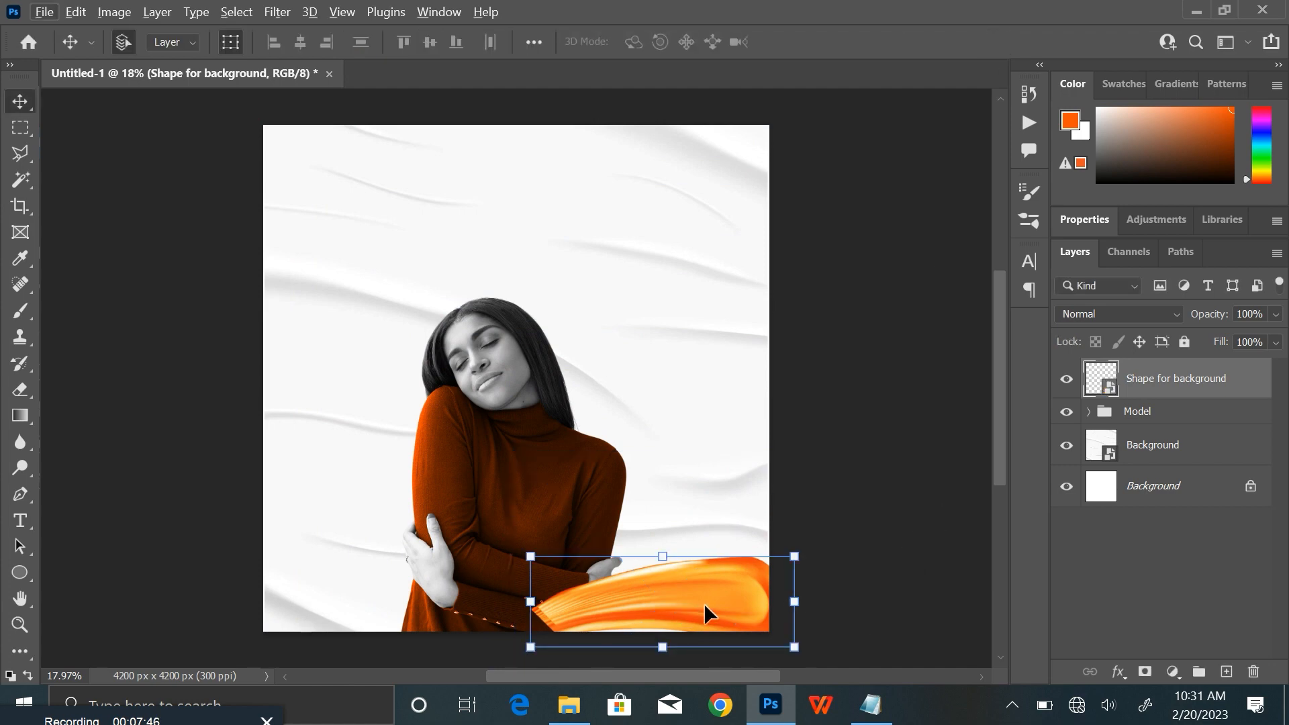
Step: Duplicate the orange paint stroke, flip the copy horizontally, and fit it into the canvas's lower-left corner, tilted by about 11.4 degrees
{"action": "key", "text": "ctrl+j"}
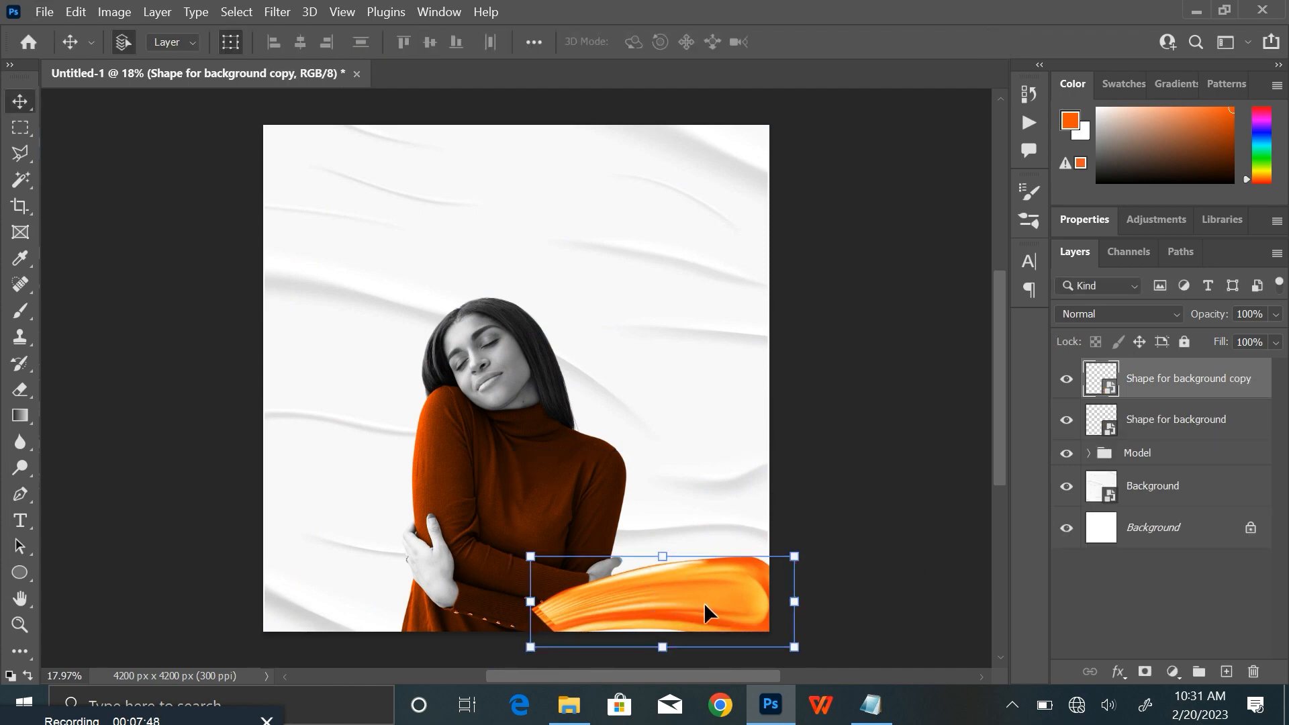
{"action": "key", "text": "ctrl+t"}
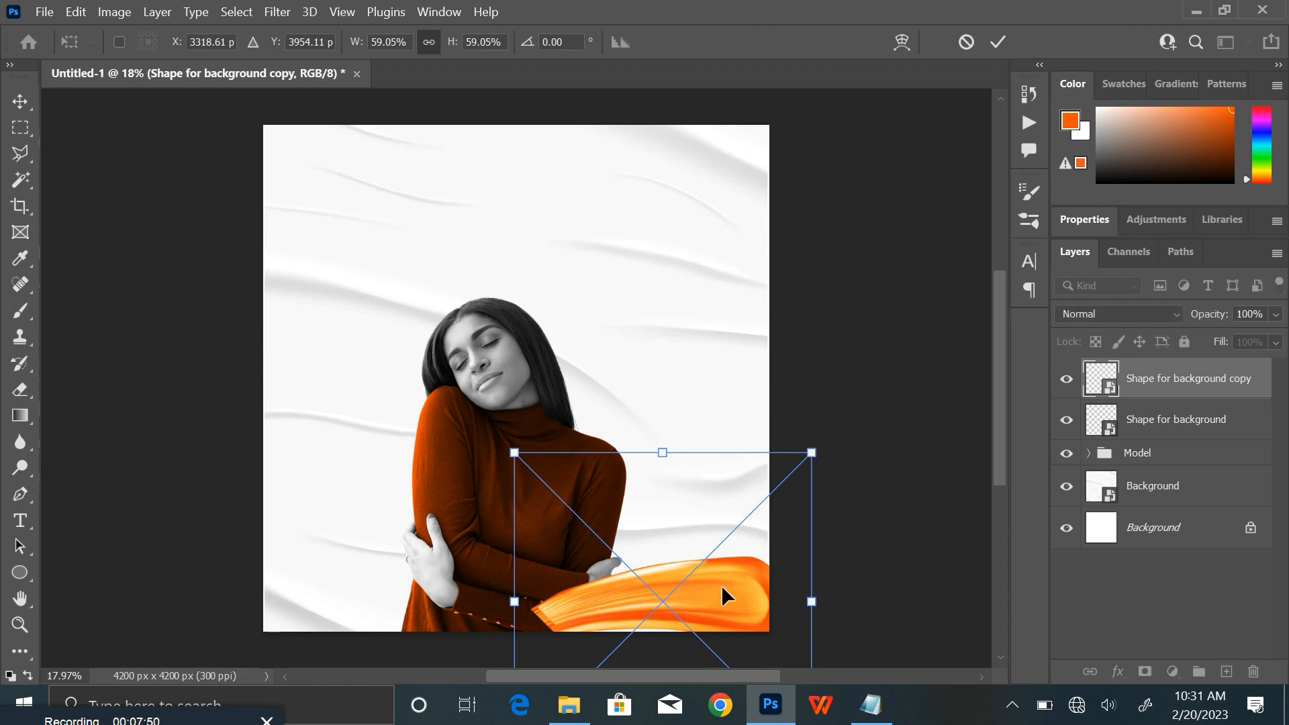
{"action": "right_click", "coordinate": [722, 588]}
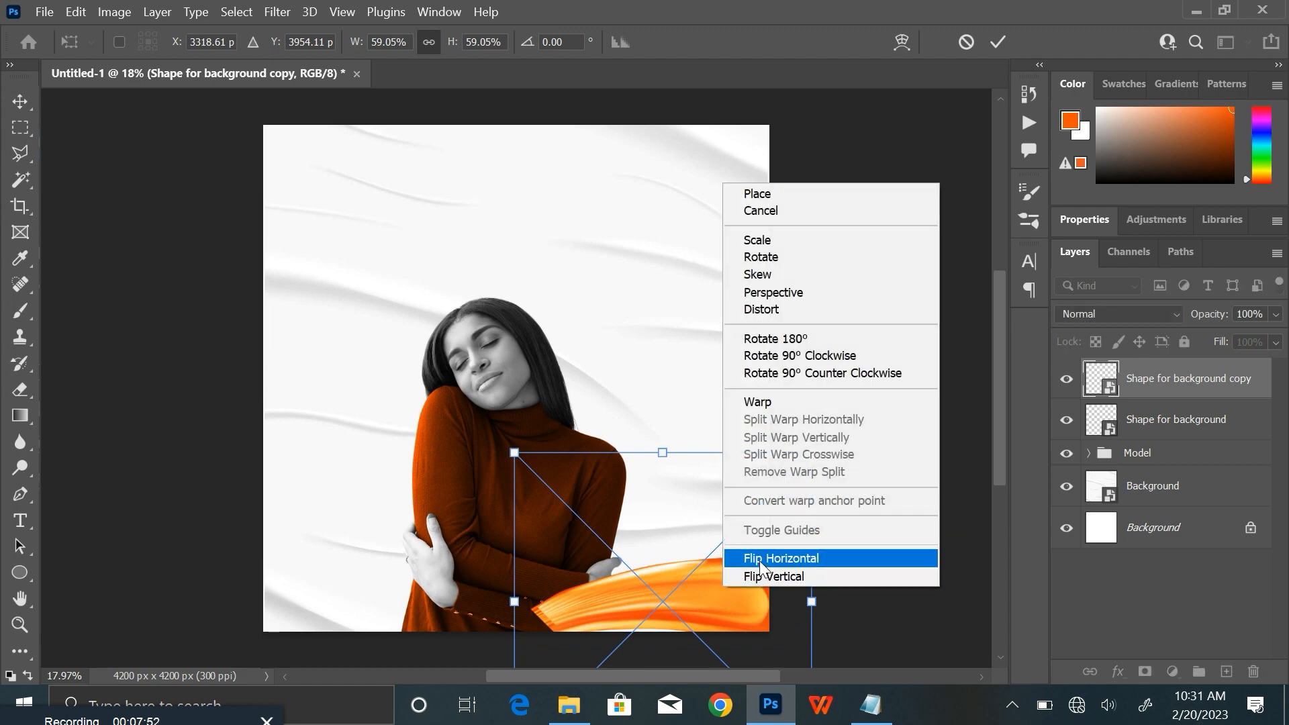
{"action": "left_click", "coordinate": [761, 558]}
{"action": "left_click_drag", "start_coordinate": [689, 602], "coordinate": [385, 610]}
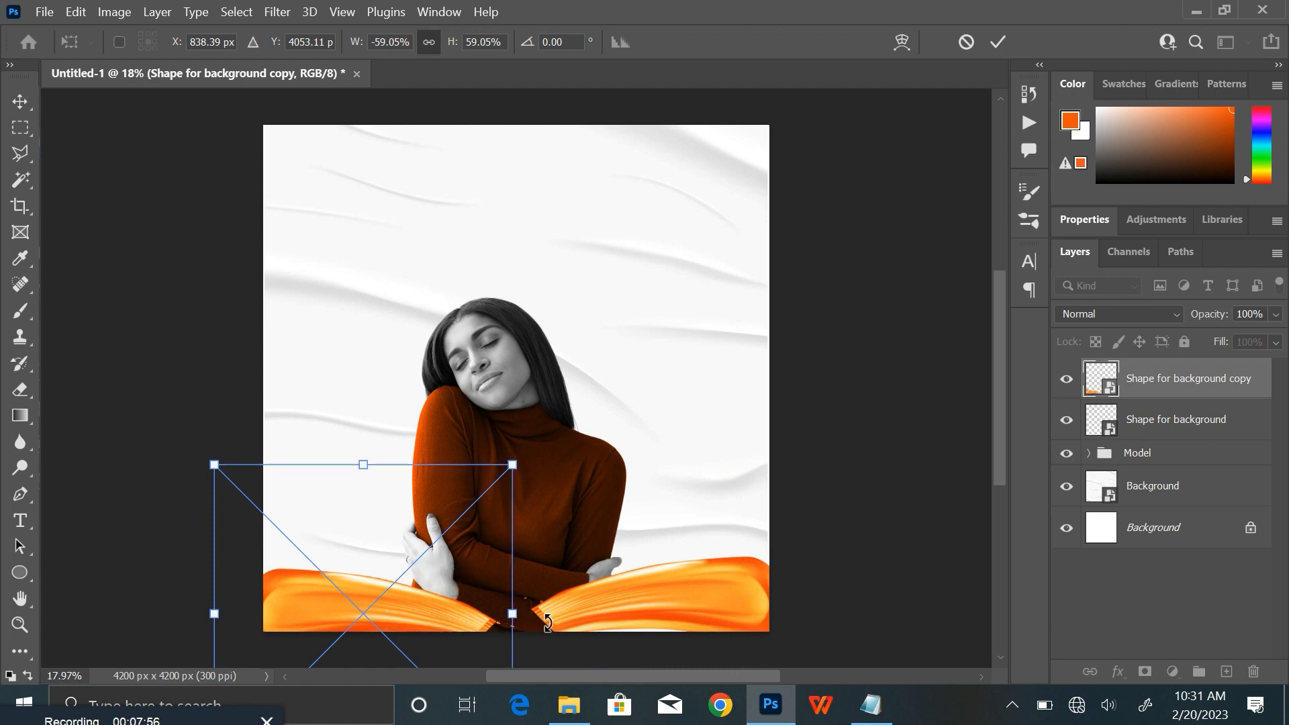
{"action": "left_click_drag", "start_coordinate": [548, 622], "coordinate": [527, 646]}
{"action": "left_click_drag", "start_coordinate": [376, 619], "coordinate": [393, 603]}
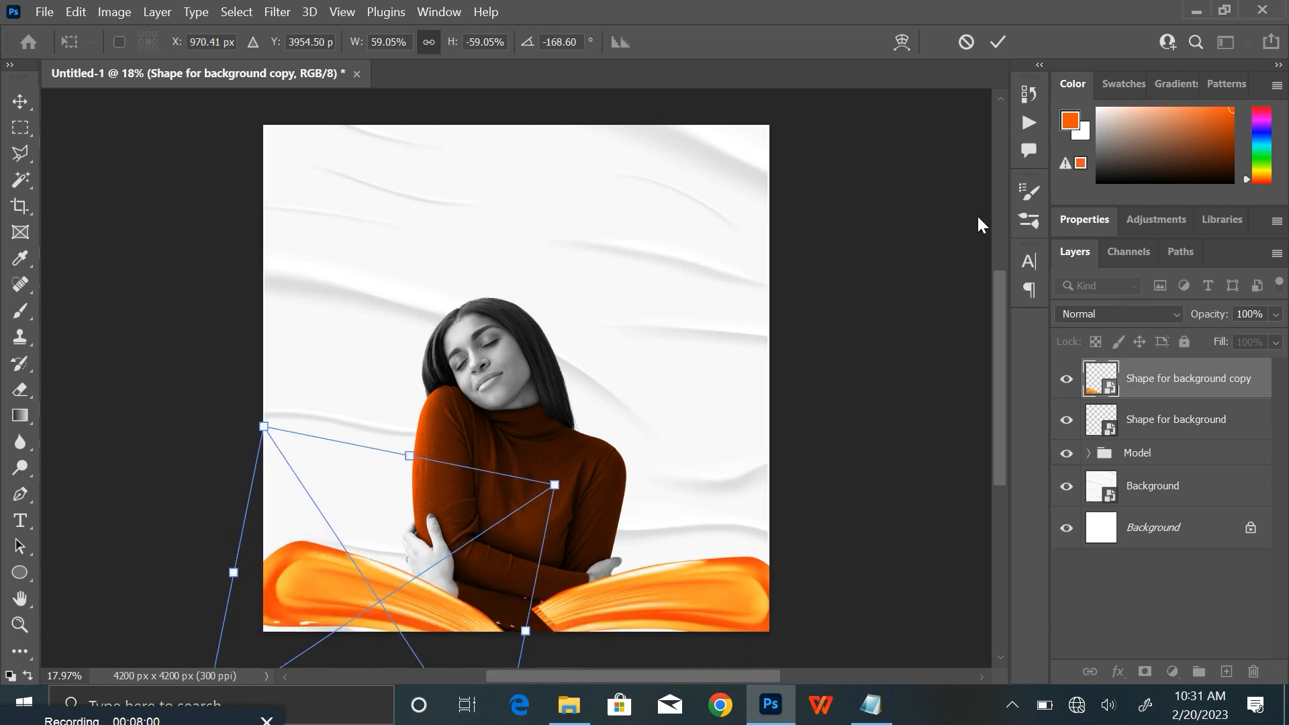
{"action": "left_click", "coordinate": [997, 42]}
{"action": "left_click", "coordinate": [814, 538]}
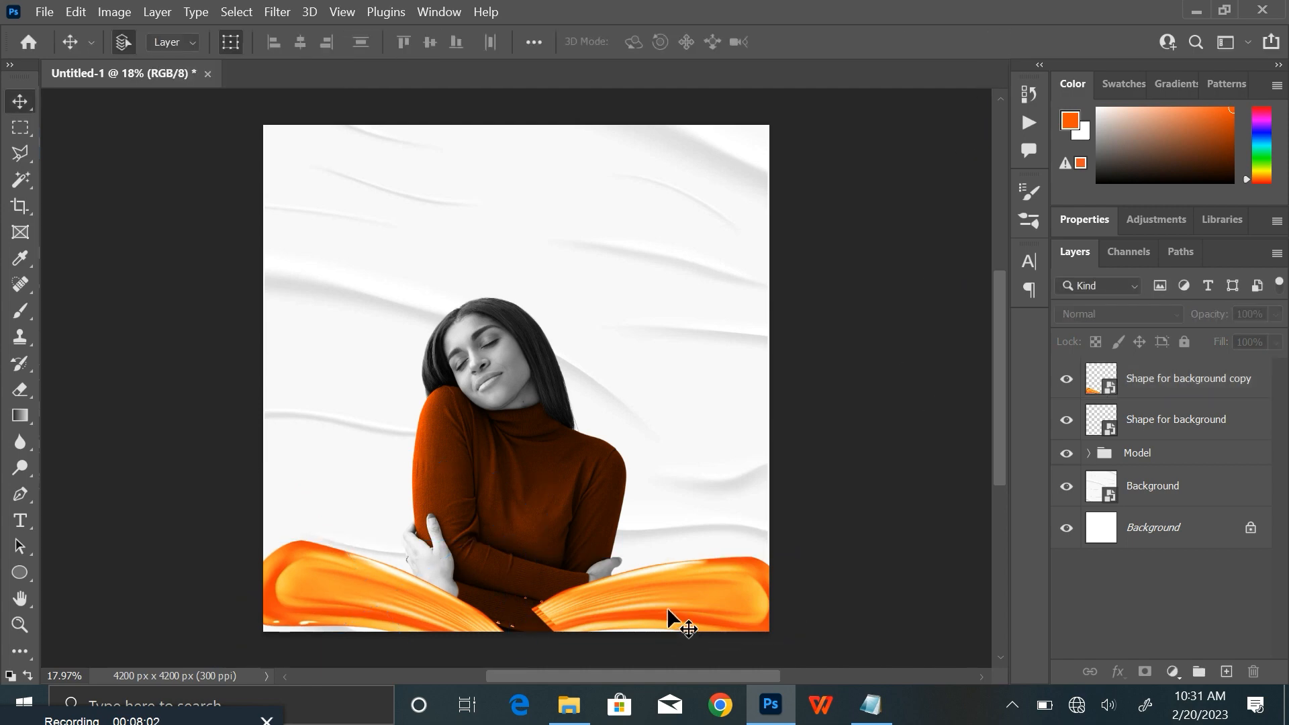
Step: Scale the original right-hand stroke to about 63.96%, rotate it about -2.5 degrees, and shift it down-left to meet the mirrored copy
{"action": "left_click", "coordinate": [669, 611]}
{"action": "left_click", "coordinate": [529, 606]}
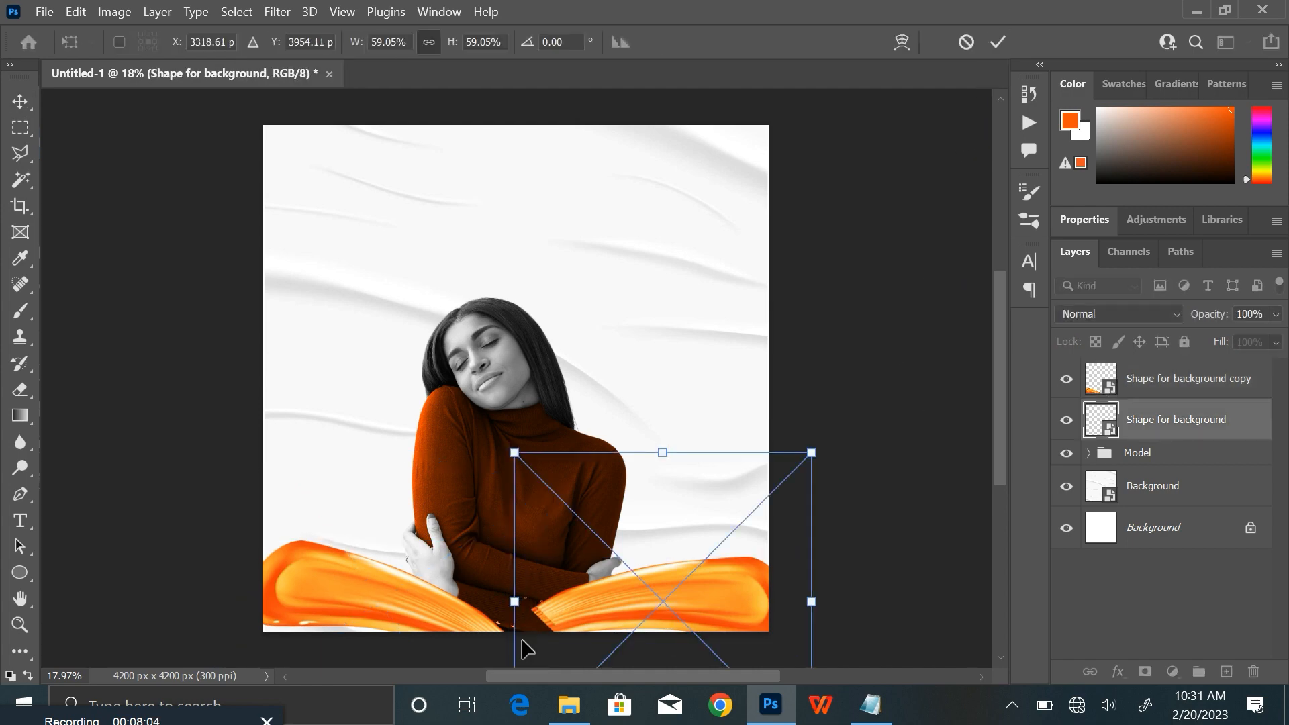
{"action": "left_click_drag", "start_coordinate": [513, 603], "coordinate": [489, 601]}
{"action": "left_click_drag", "start_coordinate": [869, 616], "coordinate": [869, 604]}
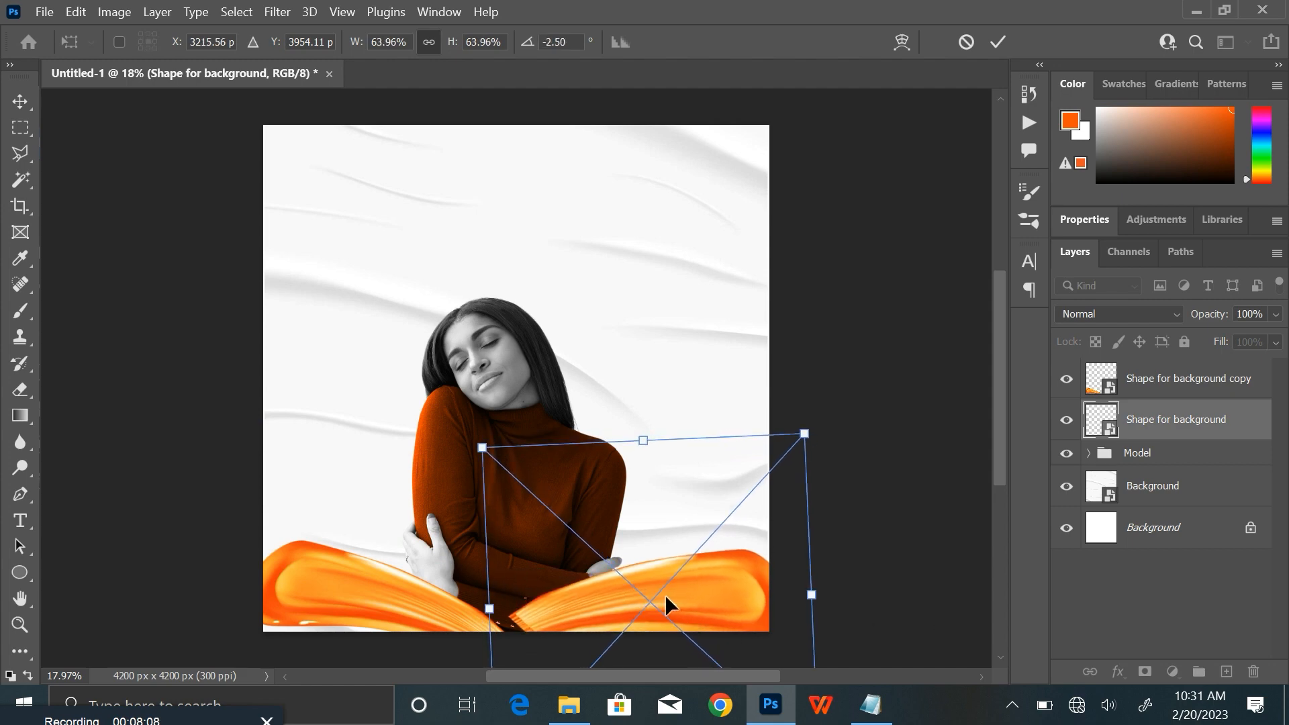
{"action": "left_click_drag", "start_coordinate": [664, 594], "coordinate": [655, 607]}
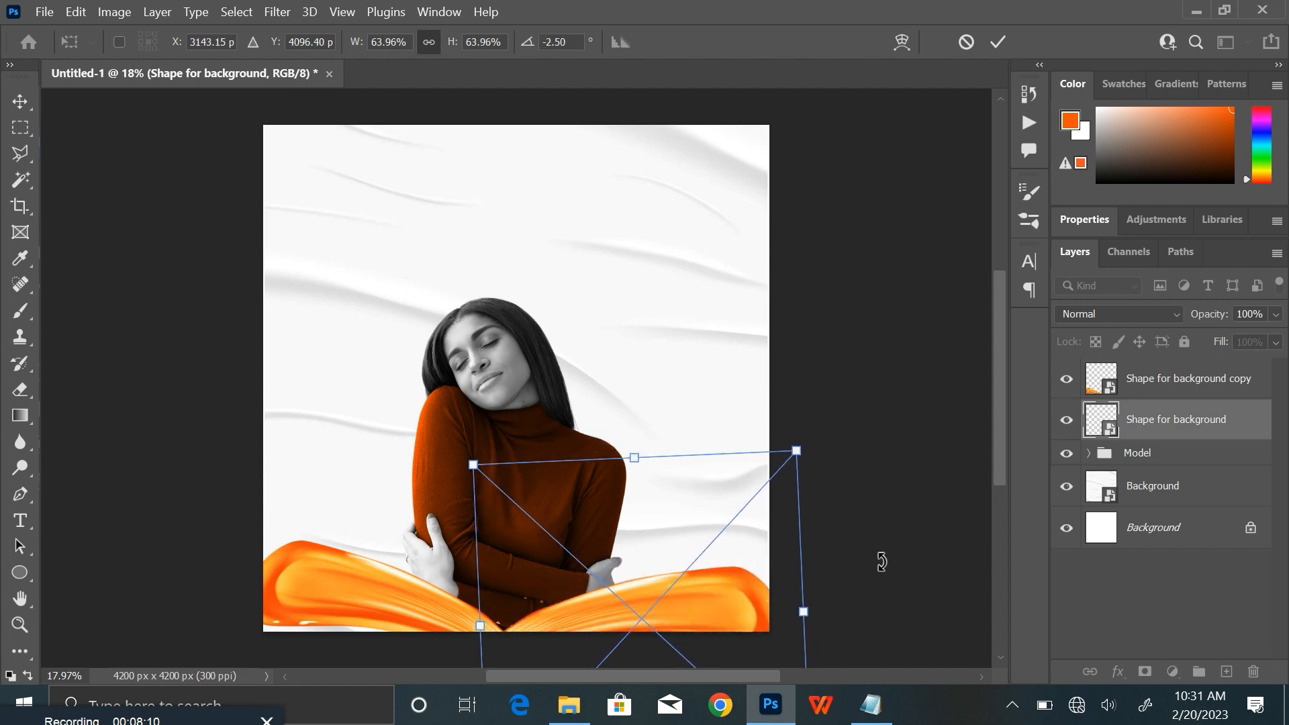
{"action": "left_click", "coordinate": [998, 42]}
{"action": "left_click", "coordinate": [844, 371]}
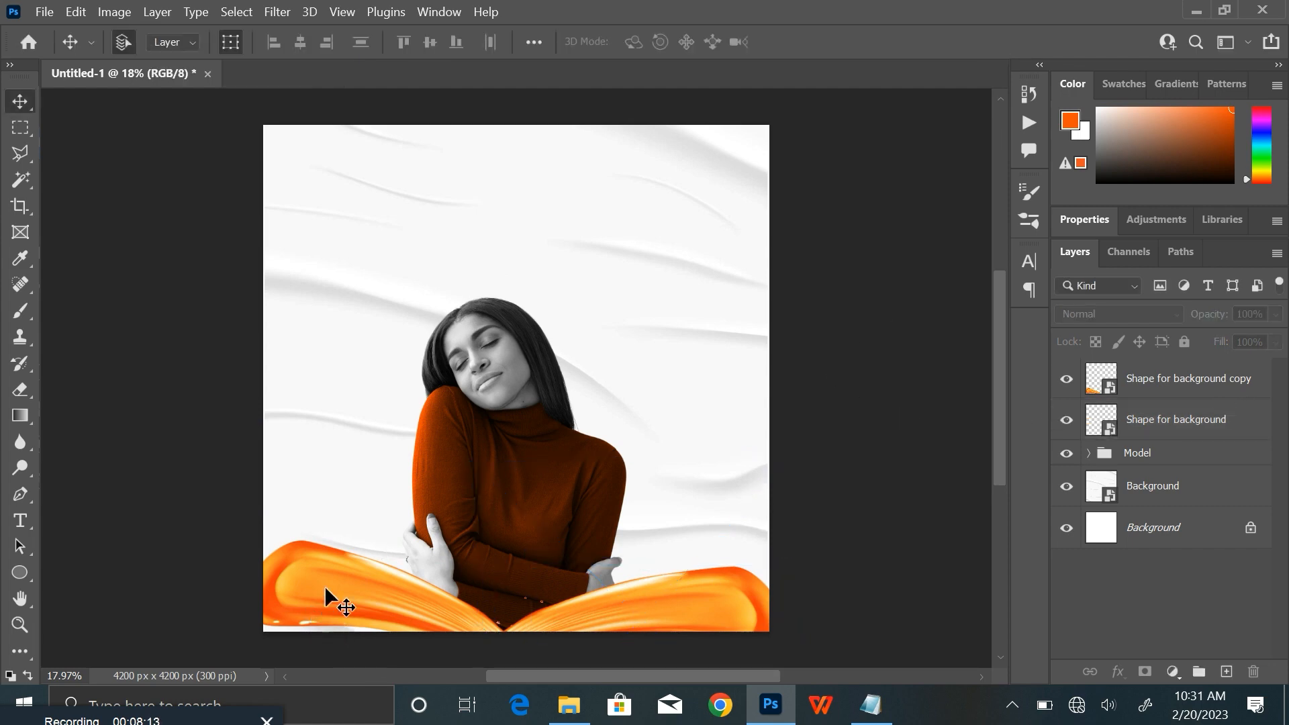
Step: Nudge the mirrored orange stroke slightly down and to the left in the canvas's lower-left corner
{"action": "left_click", "coordinate": [350, 595]}
{"action": "left_click_drag", "start_coordinate": [352, 596], "coordinate": [341, 602]}
{"action": "left_click", "coordinate": [864, 555]}
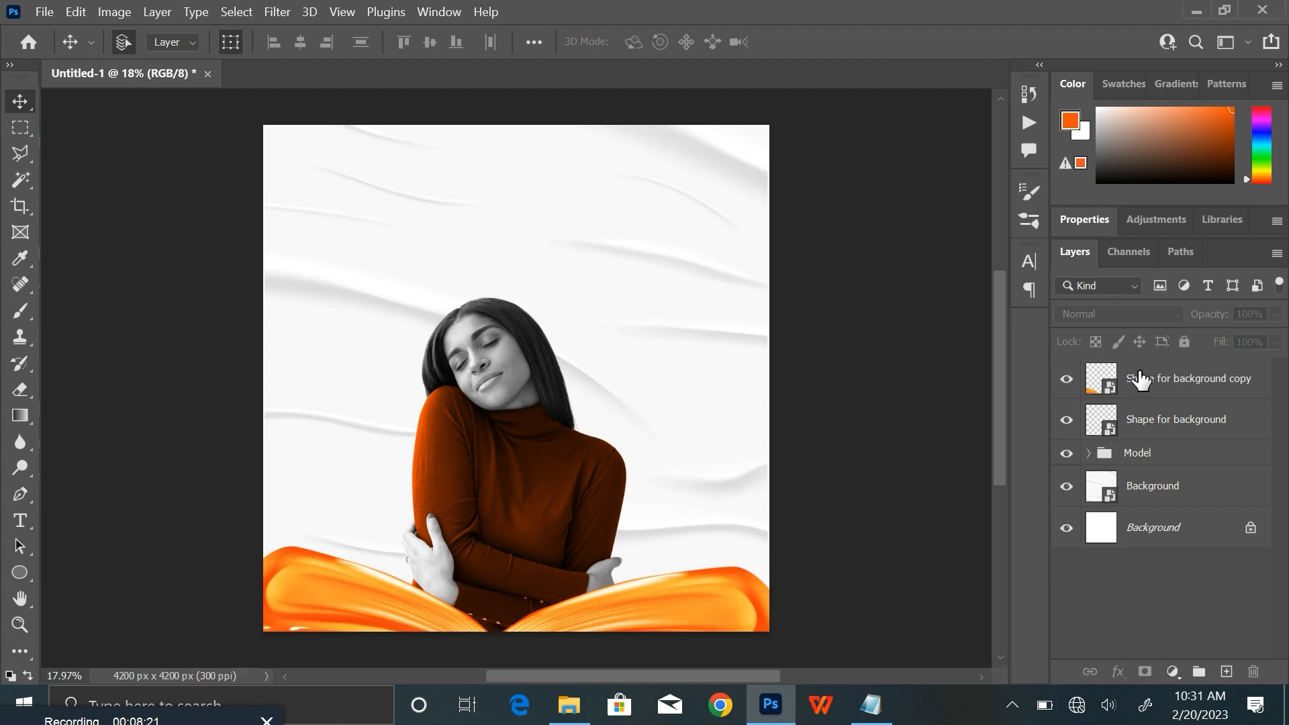
Step: Draw a rectangle about 3404 by 439 px across the canvas's lower part, above the stroke layers, and fill it with white
{"action": "left_click", "coordinate": [1175, 395]}
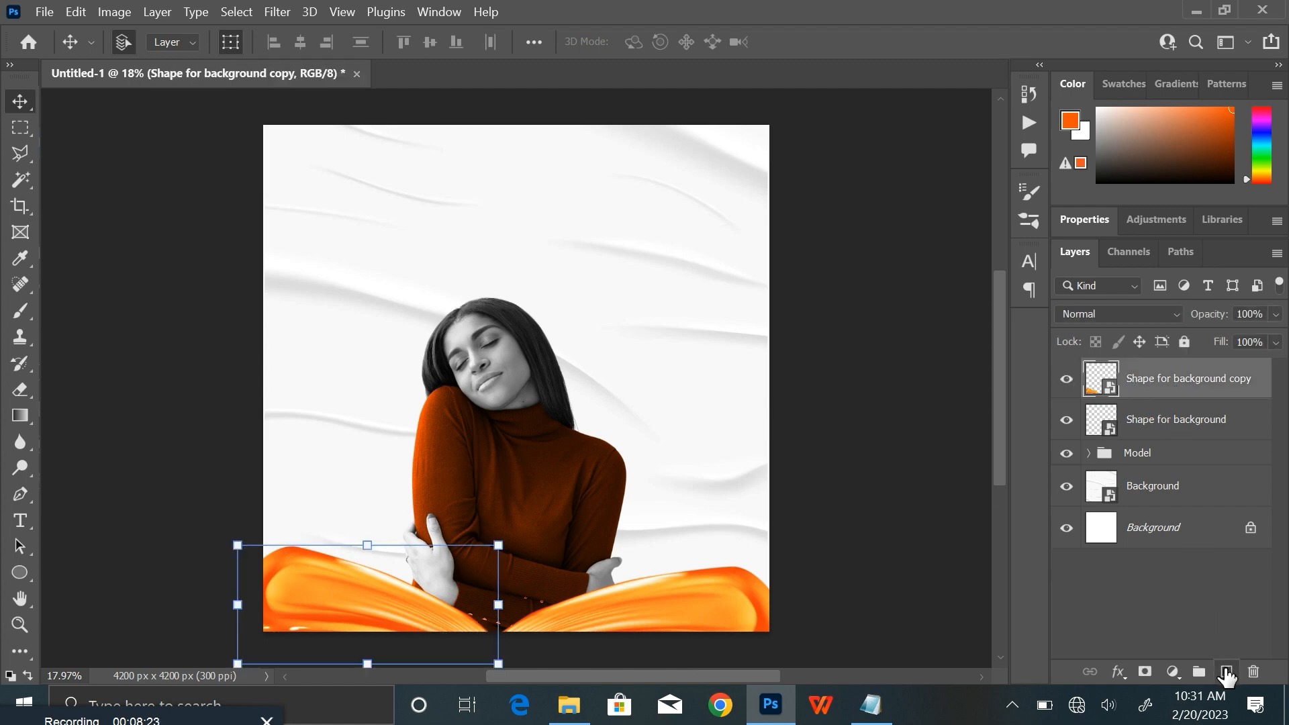
{"action": "left_click", "coordinate": [1225, 672]}
{"action": "left_click_drag", "start_coordinate": [21, 572], "coordinate": [88, 570]}
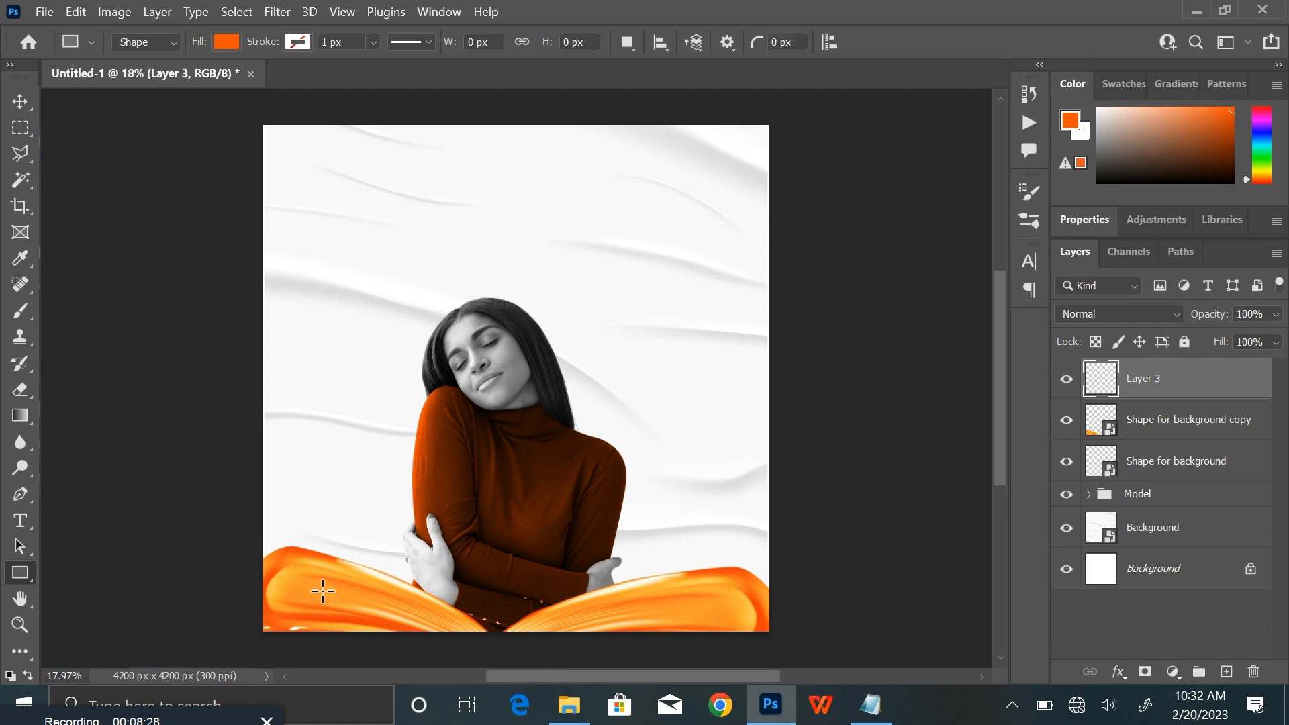
{"action": "left_click_drag", "start_coordinate": [316, 581], "coordinate": [725, 634]}
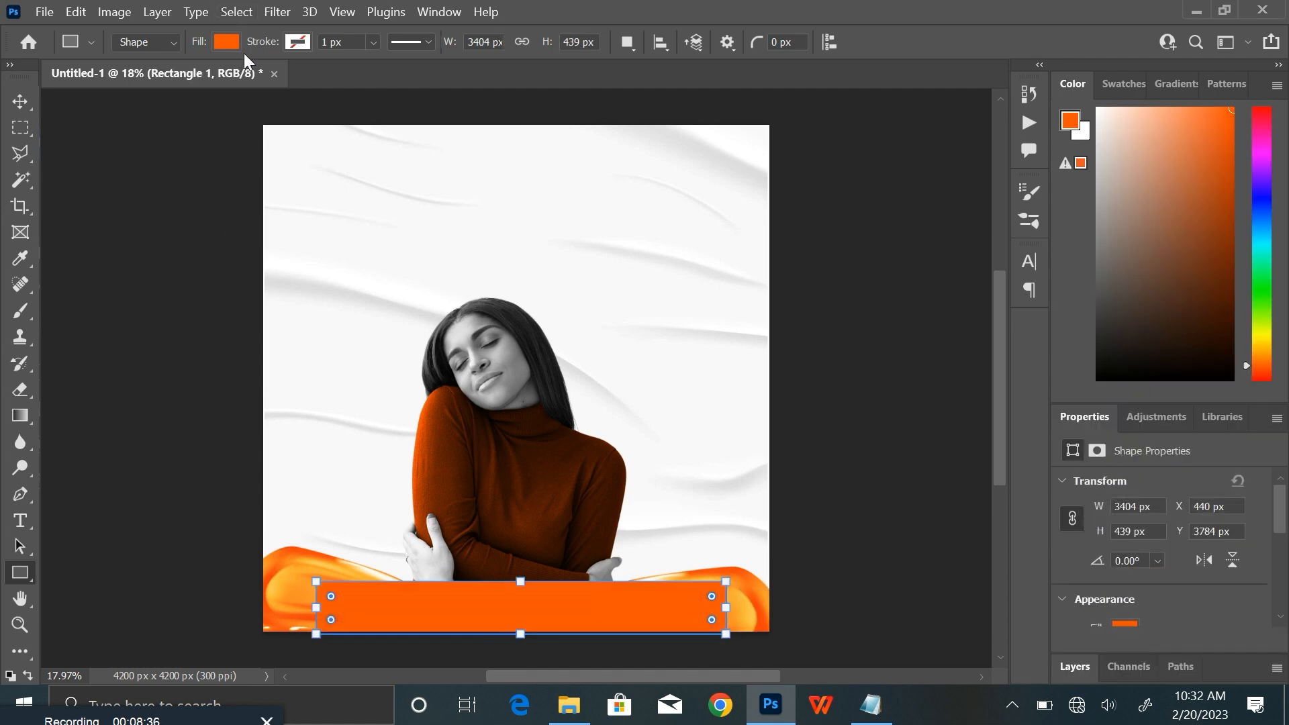
{"action": "left_click", "coordinate": [227, 43]}
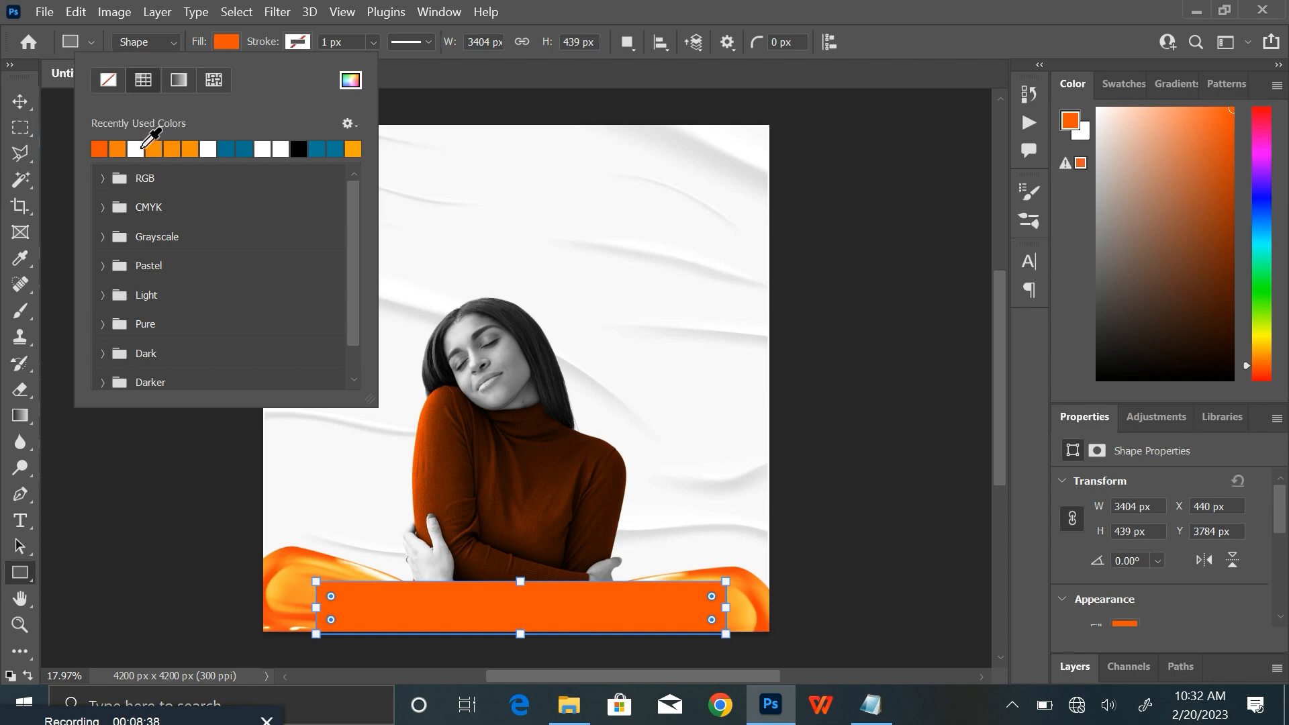
{"action": "left_click", "coordinate": [141, 148]}
{"action": "left_click", "coordinate": [229, 46]}
{"action": "left_click", "coordinate": [25, 98]}
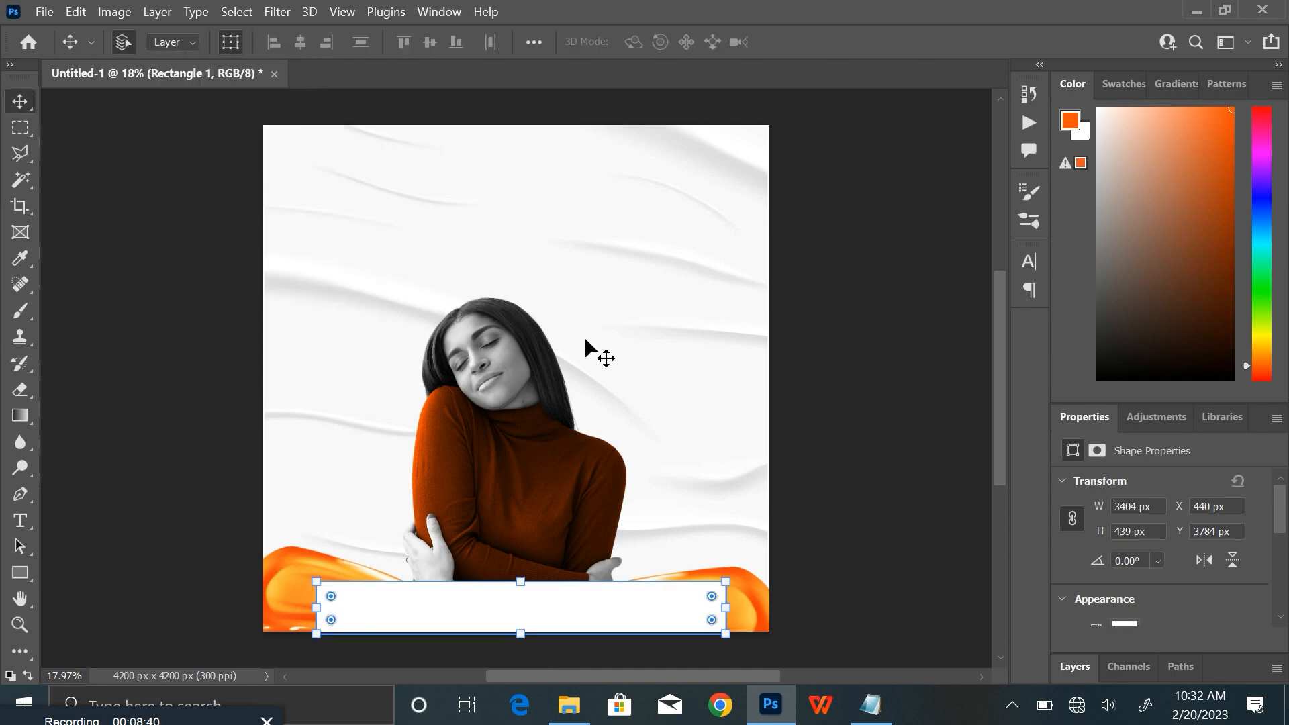
Step: Resize the white rectangle to about 3782 by 440 px and rest it centred on the canvas's lower edge
{"action": "key", "text": "ctrl+plus"}
{"action": "key", "text": "ctrl+plus"}
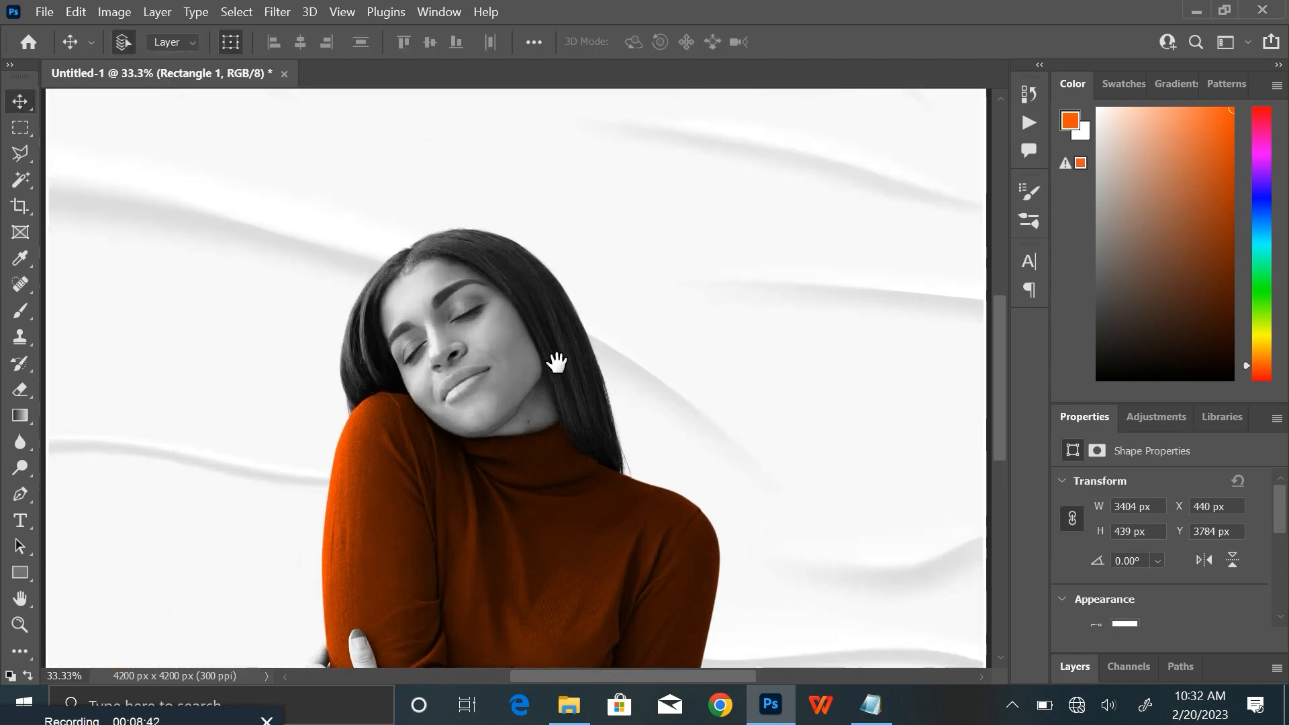
{"action": "left_click_drag", "start_coordinate": [608, 292], "coordinate": [654, 164]}
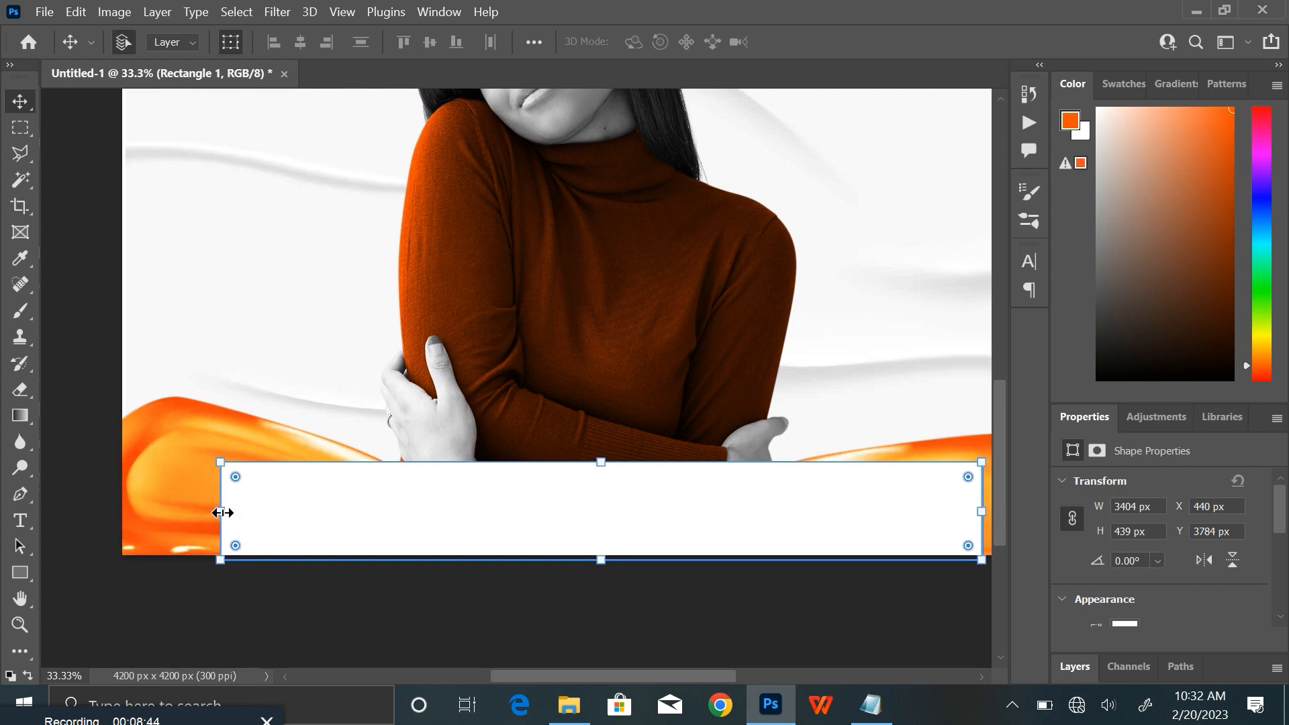
{"action": "left_click_drag", "start_coordinate": [222, 513], "coordinate": [168, 510]}
{"action": "left_click_drag", "start_coordinate": [760, 516], "coordinate": [624, 509]}
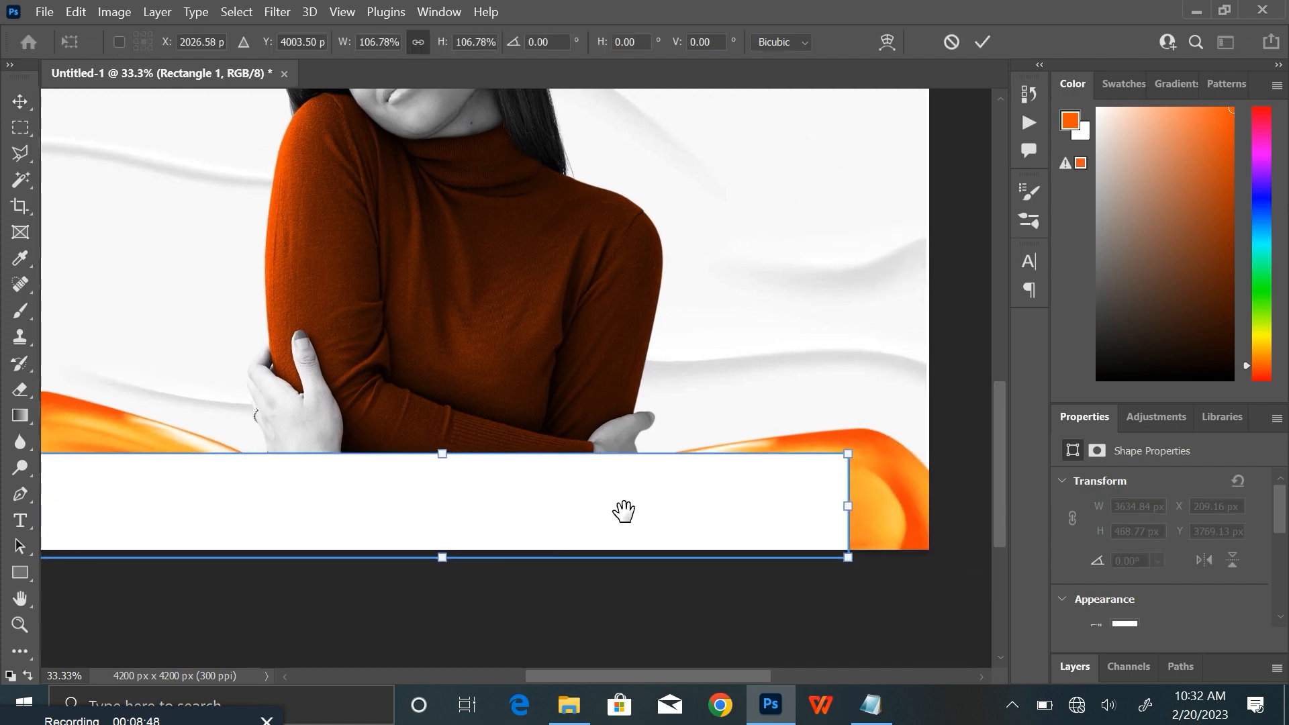
{"action": "left_click_drag", "start_coordinate": [848, 506], "coordinate": [881, 506]}
{"action": "left_click_drag", "start_coordinate": [522, 508], "coordinate": [588, 506]}
{"action": "left_click_drag", "start_coordinate": [539, 559], "coordinate": [524, 540]}
{"action": "left_click", "coordinate": [980, 44]}
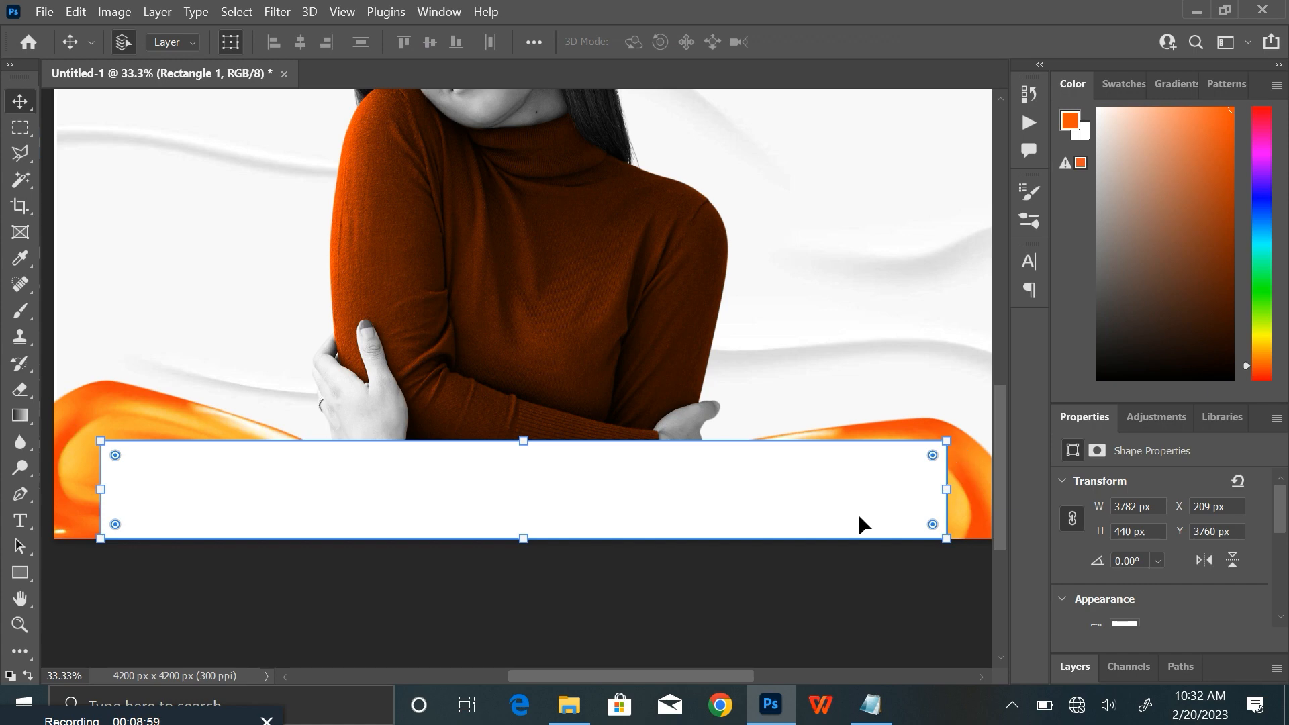
Step: Round the two upper corners of the white rectangle, leaving its lower corners square
{"action": "left_click_drag", "start_coordinate": [933, 460], "coordinate": [909, 469]}
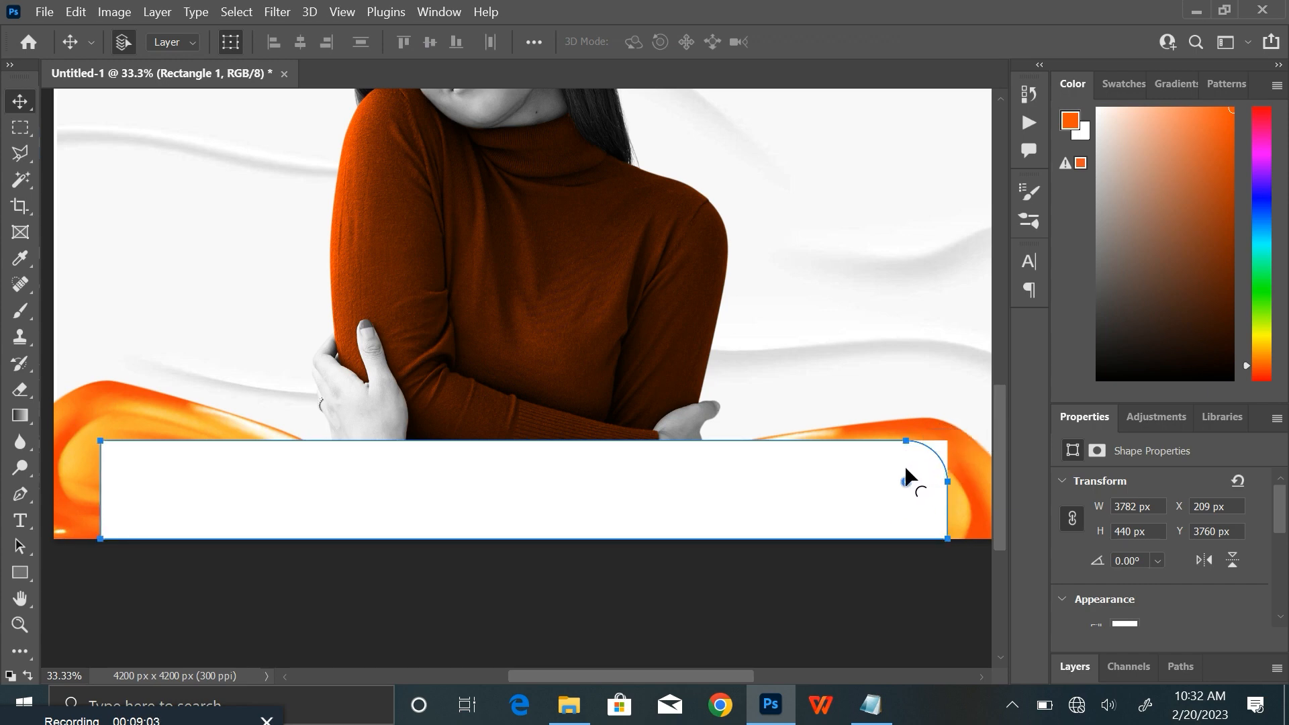
{"action": "left_click_drag", "start_coordinate": [116, 457], "coordinate": [147, 485]}
{"action": "left_click", "coordinate": [357, 617]}
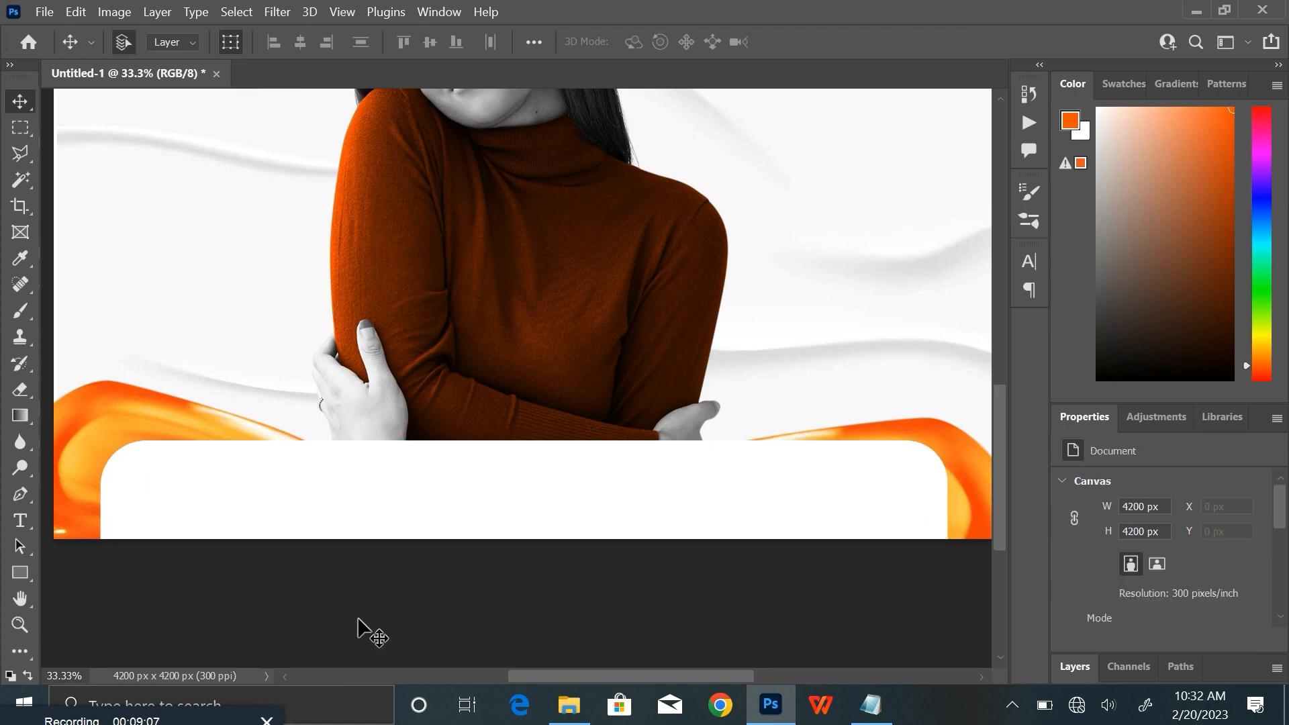
{"action": "key", "text": "ctrl+0"}
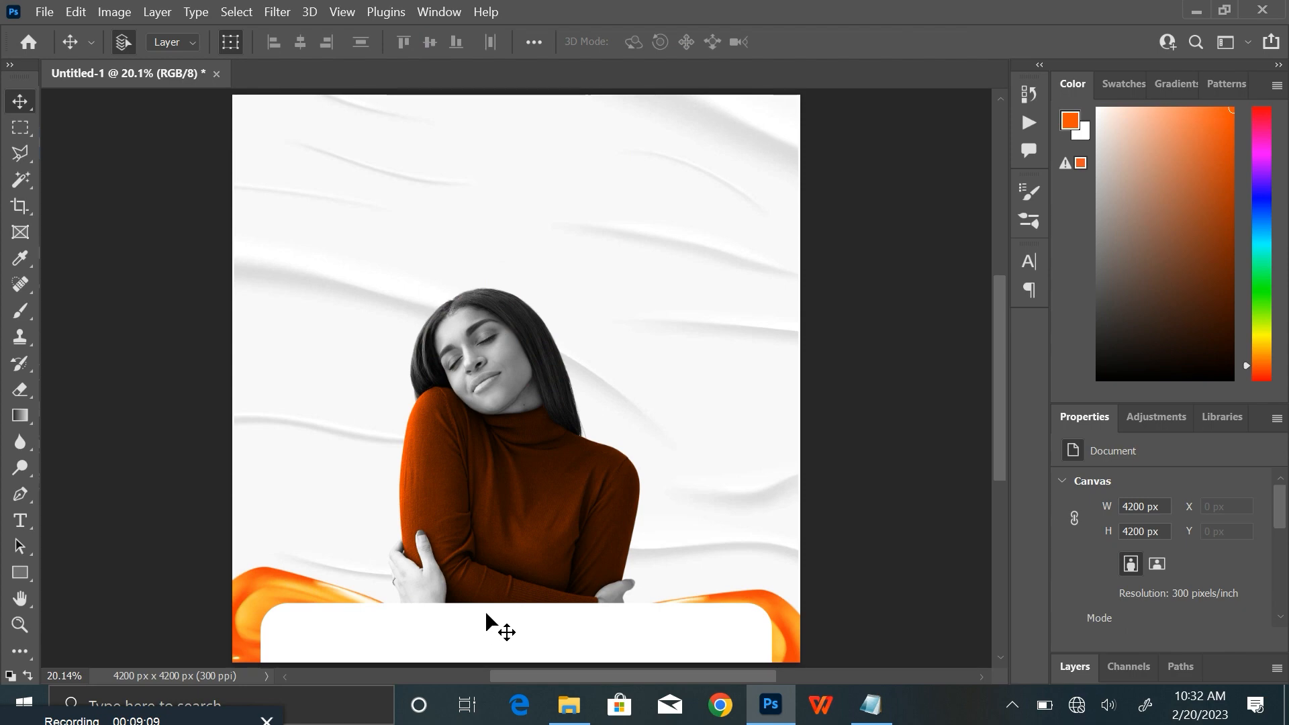
{"action": "left_click_drag", "start_coordinate": [484, 611], "coordinate": [497, 584]}
{"action": "left_click", "coordinate": [513, 593]}
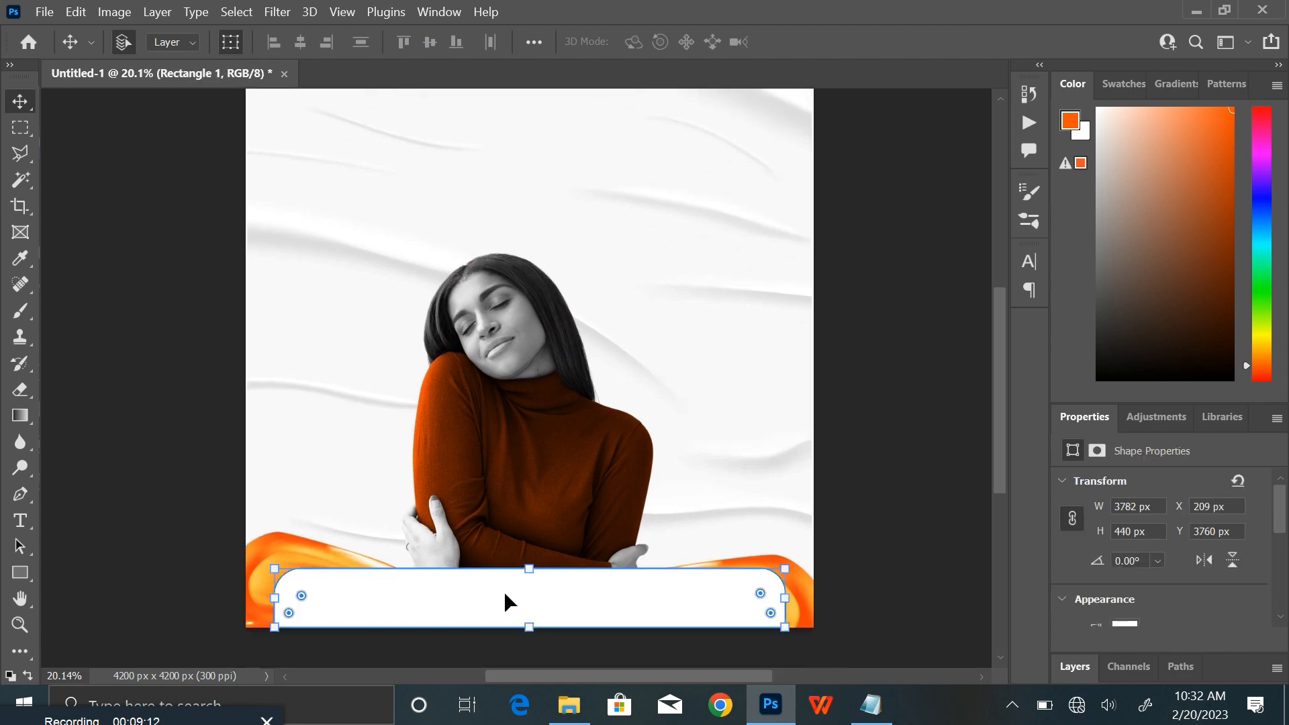
{"action": "left_click", "coordinate": [966, 498]}
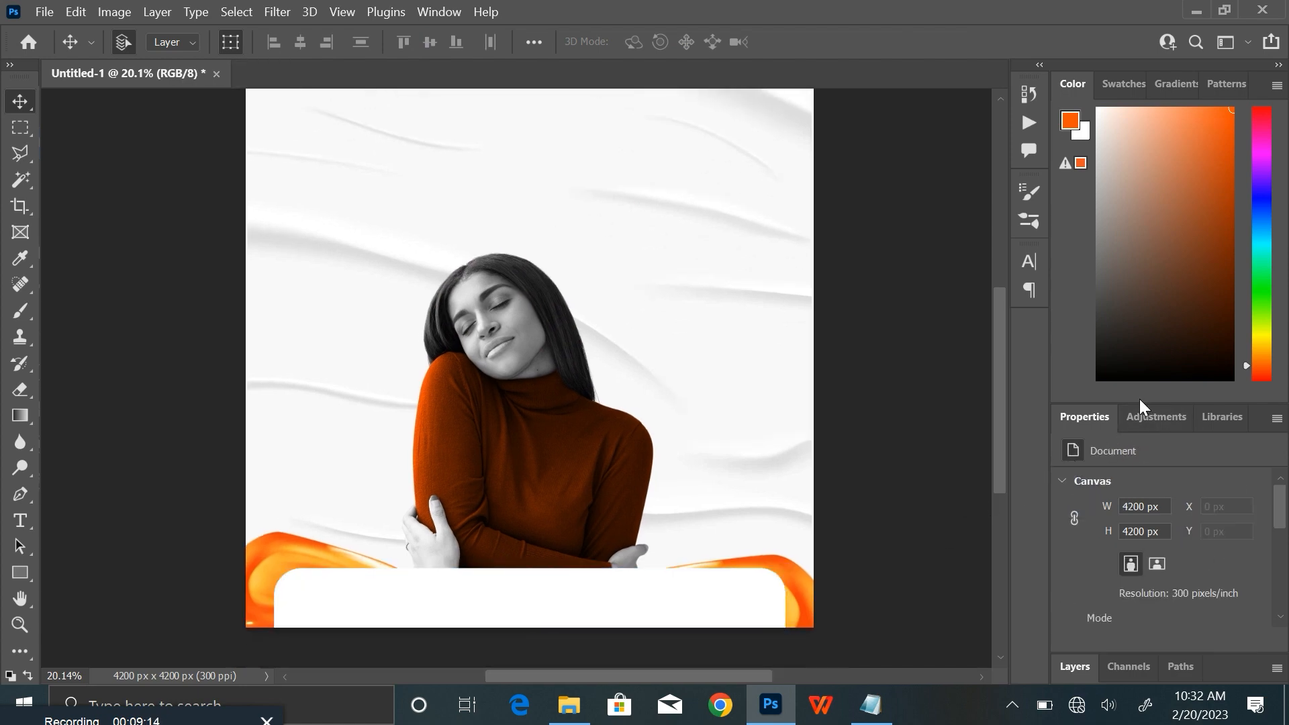
Step: Enlarge the layer list until all layers are shown, and select the white rounded rectangle
{"action": "left_click_drag", "start_coordinate": [1138, 399], "coordinate": [1145, 187]}
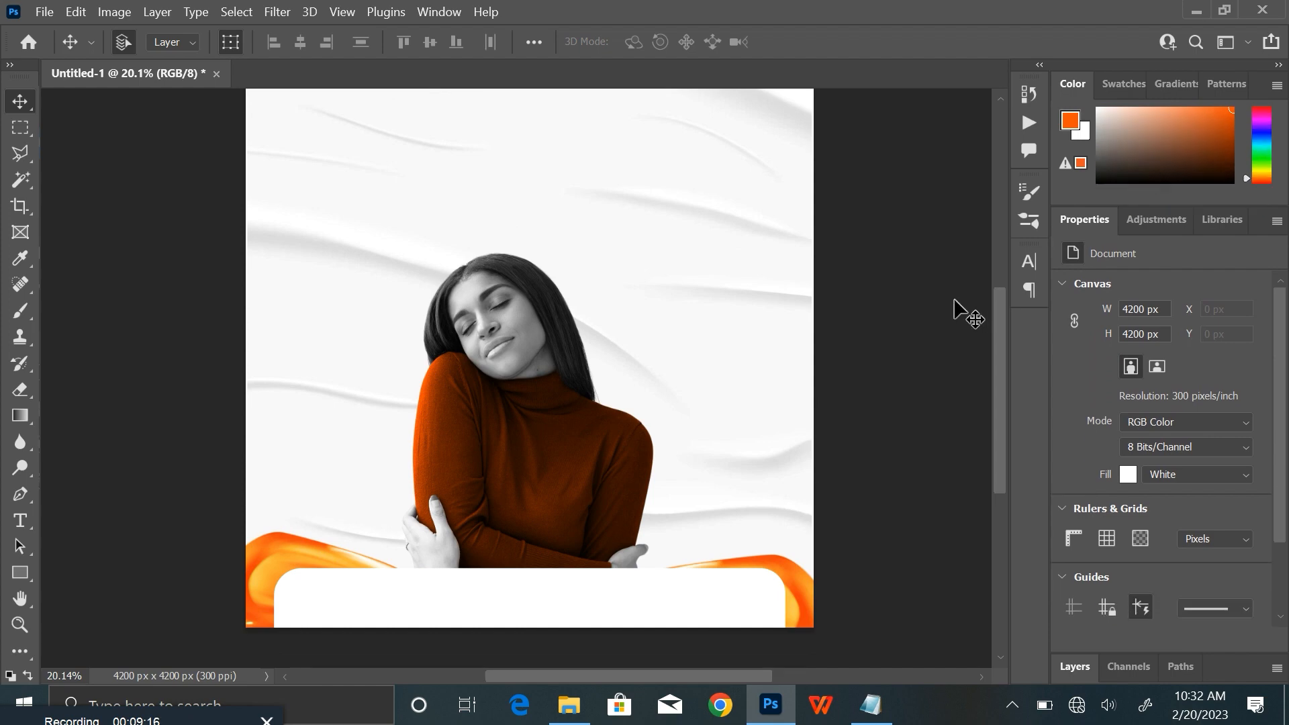
{"action": "key", "text": "F7"}
{"action": "key", "text": "ctrl+0"}
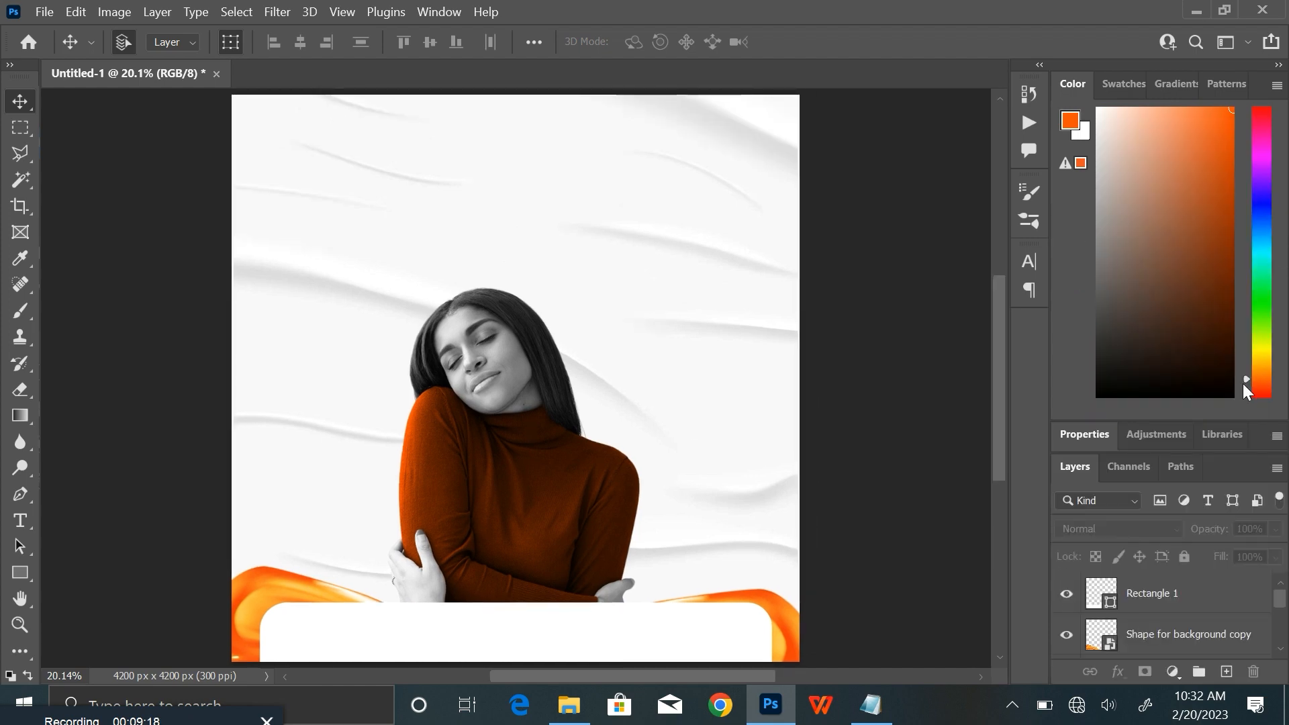
{"action": "left_click_drag", "start_coordinate": [1200, 421], "coordinate": [1201, 208]}
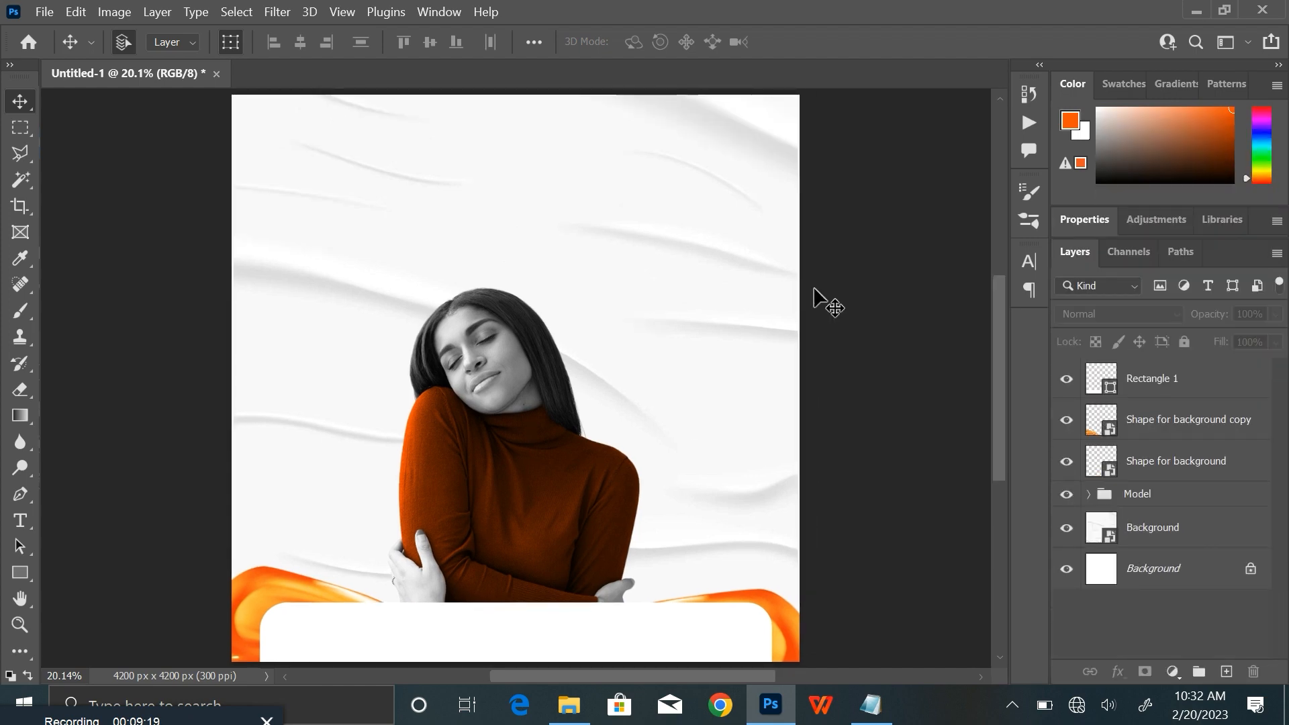
{"action": "left_click", "coordinate": [597, 630]}
{"action": "left_click_drag", "start_coordinate": [597, 629], "coordinate": [612, 575]}
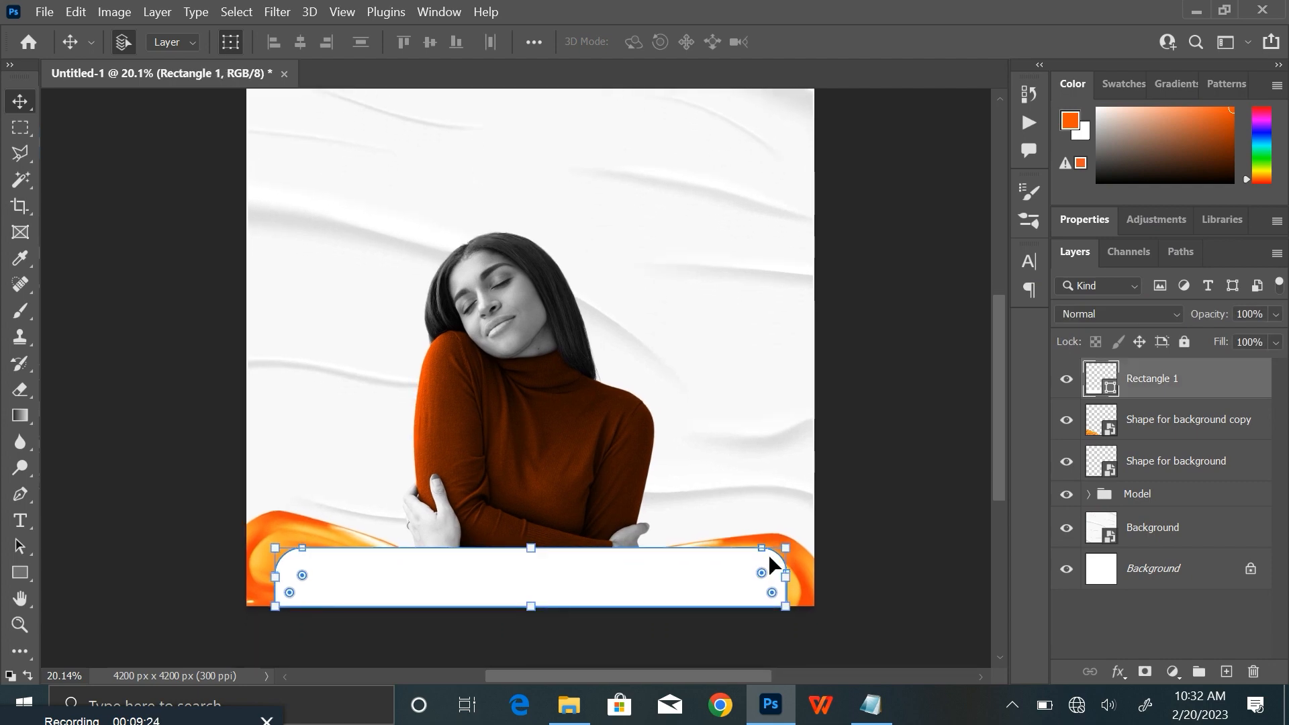
Step: Lower the white rounded rectangle's opacity to 50%
{"action": "left_click", "coordinate": [844, 542]}
{"action": "key", "text": "ctrl+0"}
{"action": "left_click", "coordinate": [1204, 379]}
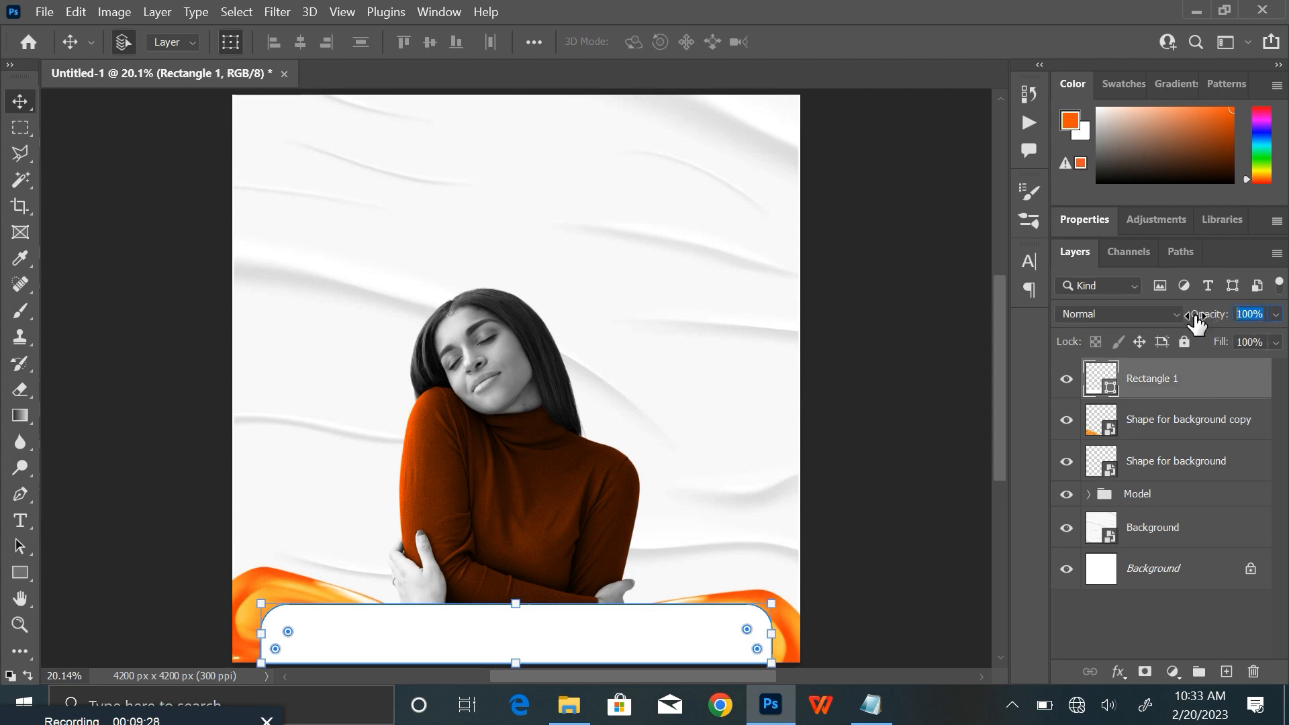
{"action": "type", "text": "50"}
{"action": "key", "text": "Return"}
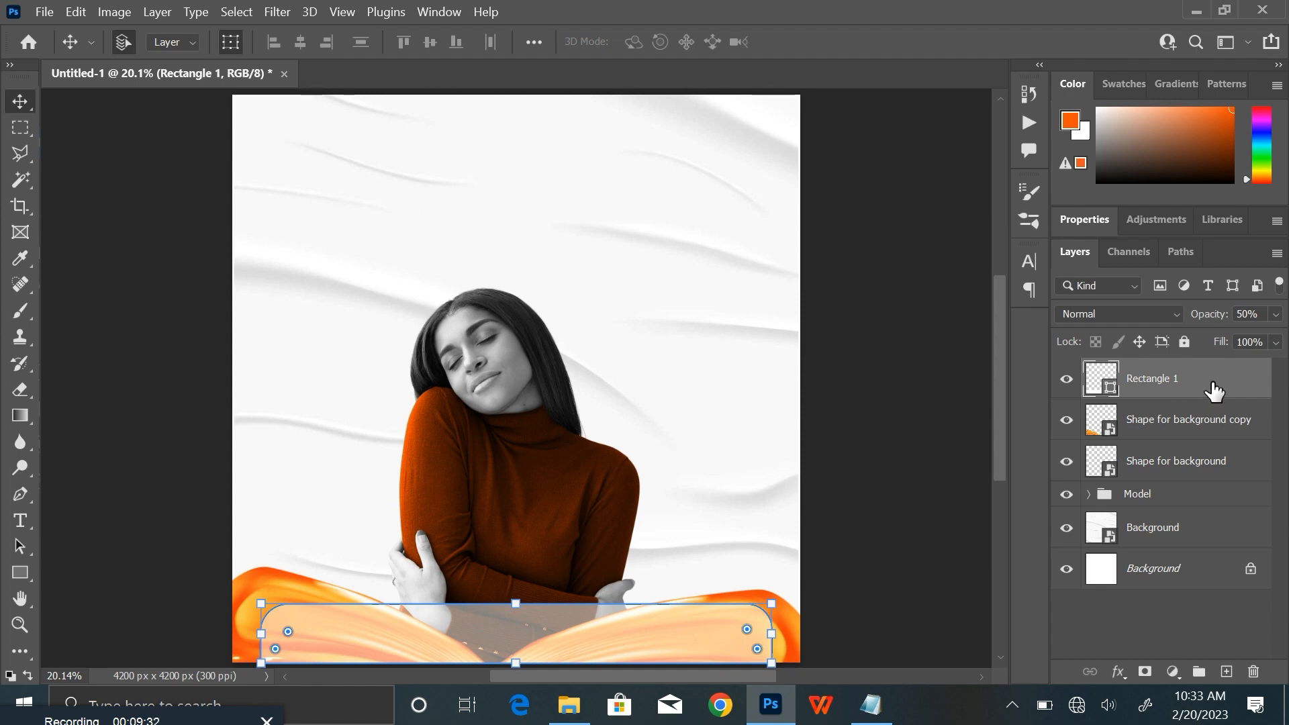
Step: Duplicate the translucent rectangle and scale the copy proportionally about its centre to about 95%
{"action": "key", "text": "ctrl+j"}
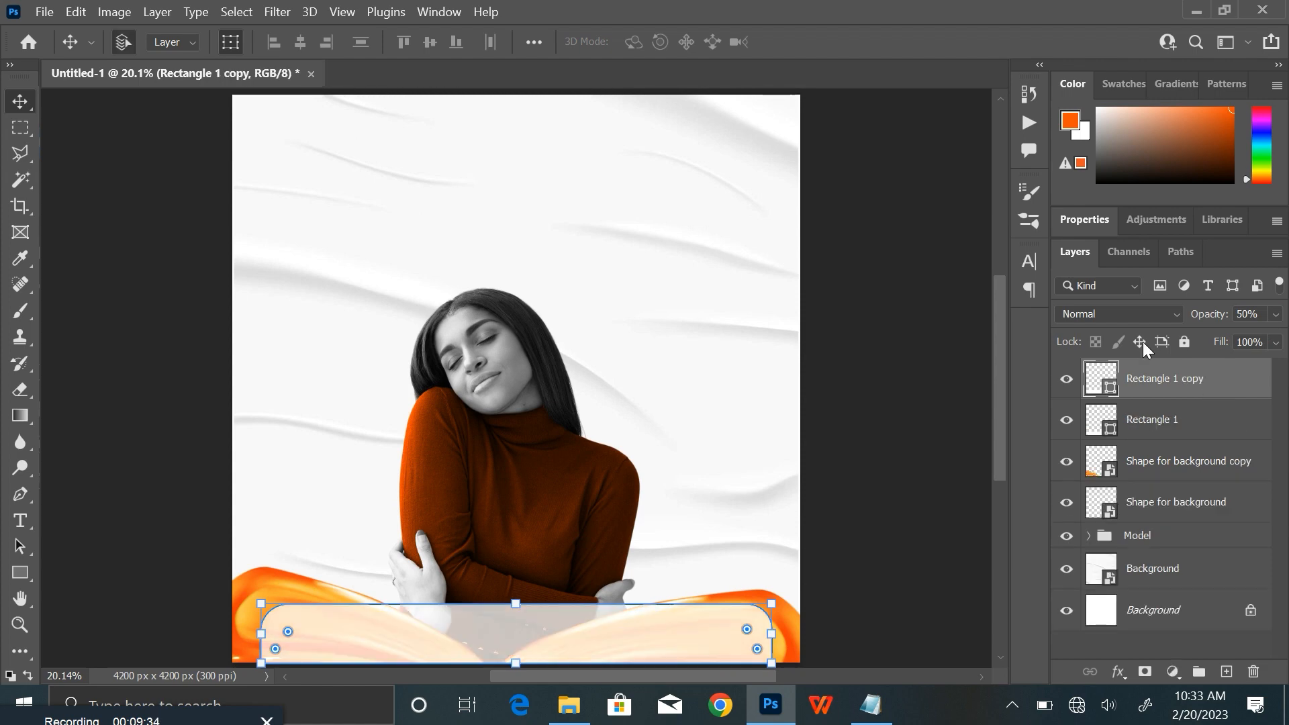
{"action": "left_click", "coordinate": [772, 663]}
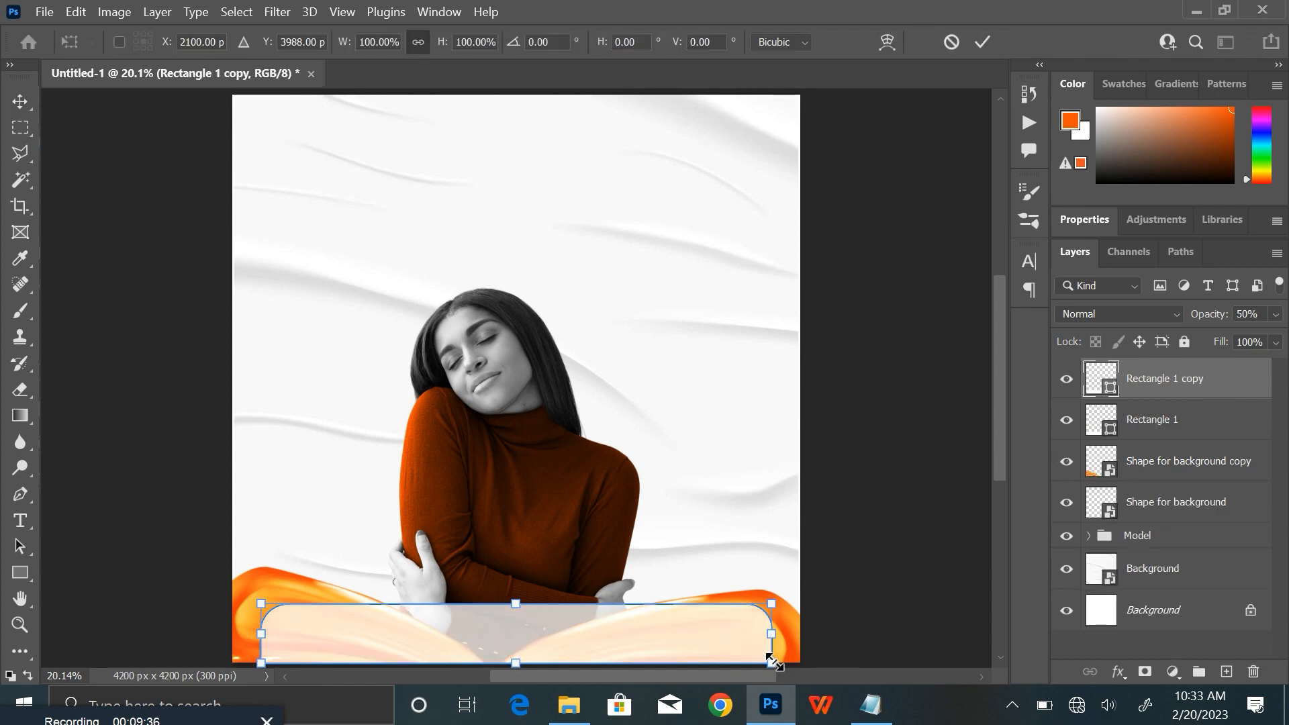
{"action": "left_click_drag", "start_coordinate": [772, 663], "coordinate": [759, 663]}
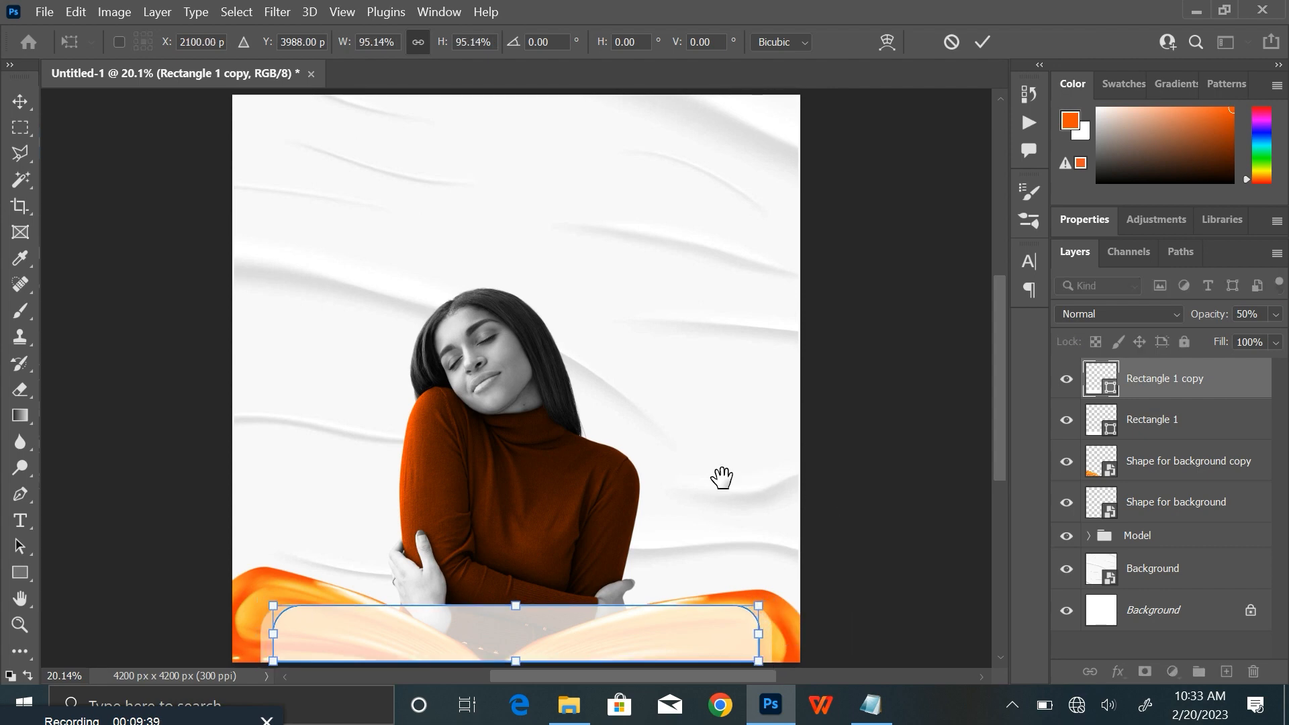
Step: Shift the rectangle copy down about 40 px, to Y 4028 px, leaving a rim of the original above it
{"action": "left_click_drag", "start_coordinate": [721, 477], "coordinate": [741, 349]}
{"action": "key", "text": "ctrl+plus"}
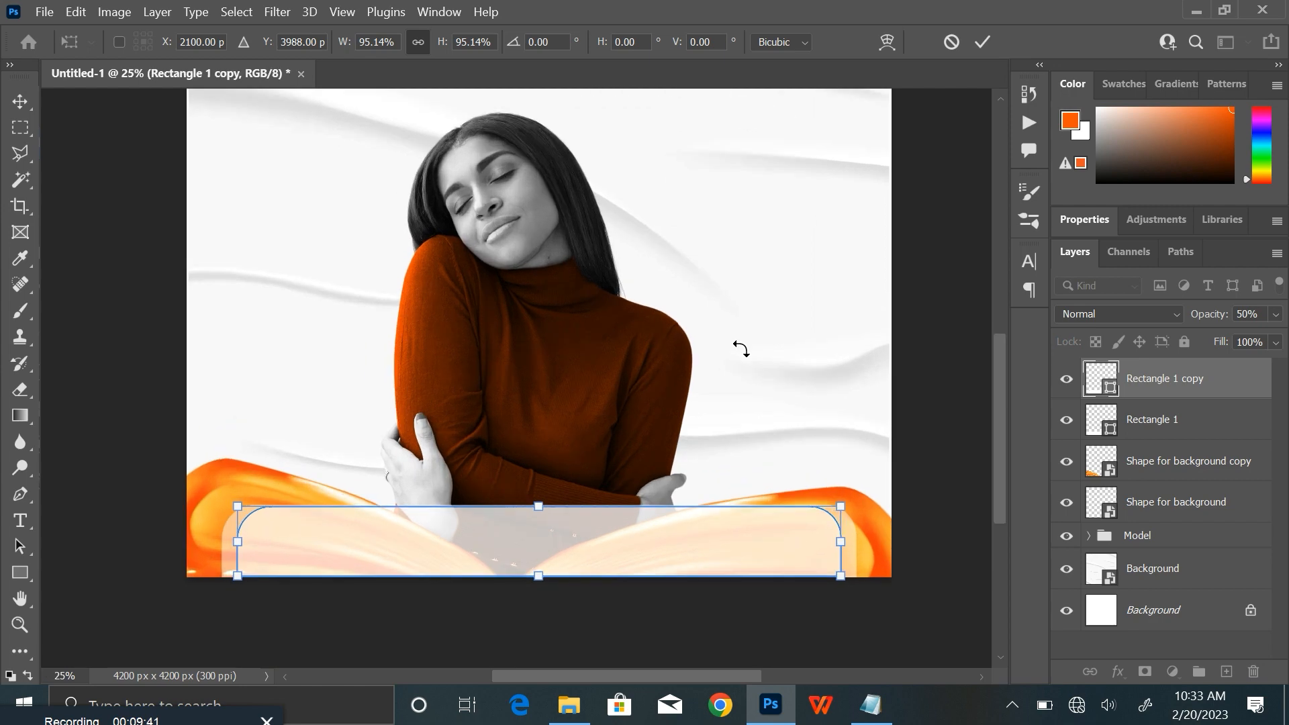
{"action": "key", "text": "Down"}
{"action": "key", "text": "Down"}
{"action": "key", "text": "Down"}
{"action": "key", "text": "Down"}
{"action": "key", "text": "Down"}
{"action": "key", "text": "Down"}
{"action": "key", "text": "Down"}
{"action": "key", "text": "Down"}
{"action": "key", "text": "Down"}
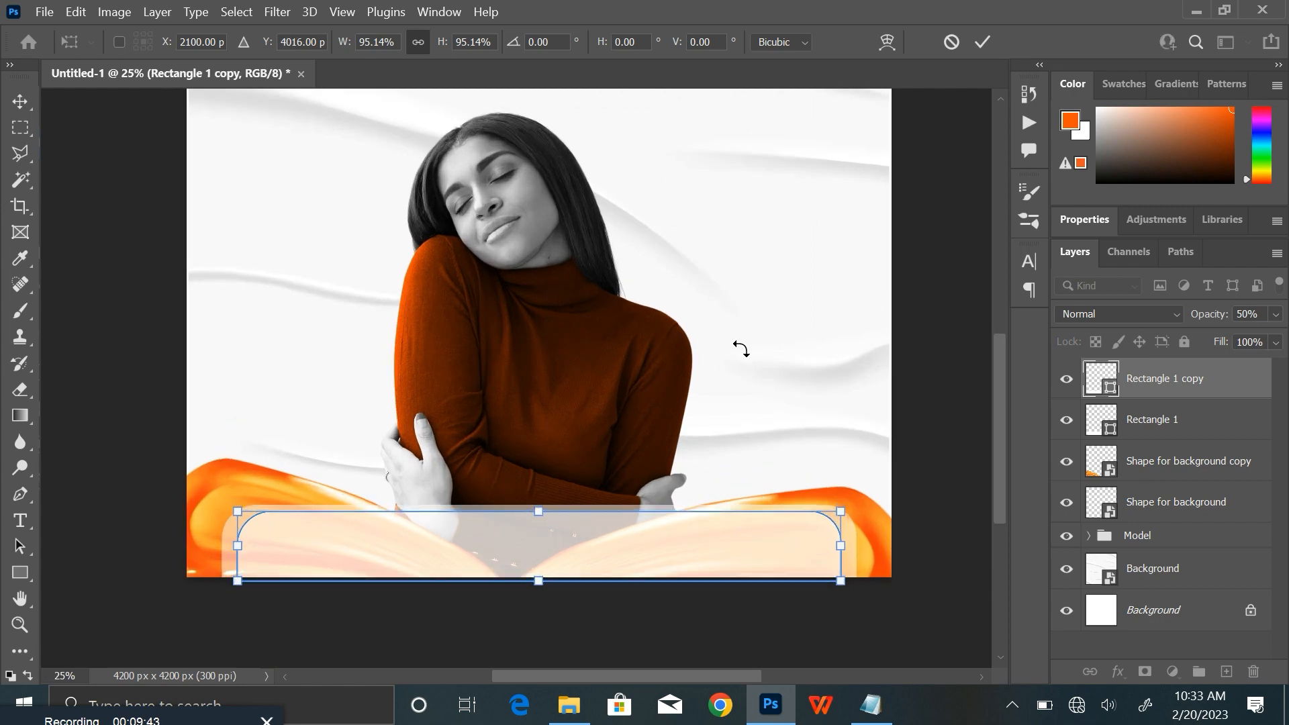
{"action": "key", "text": "Down"}
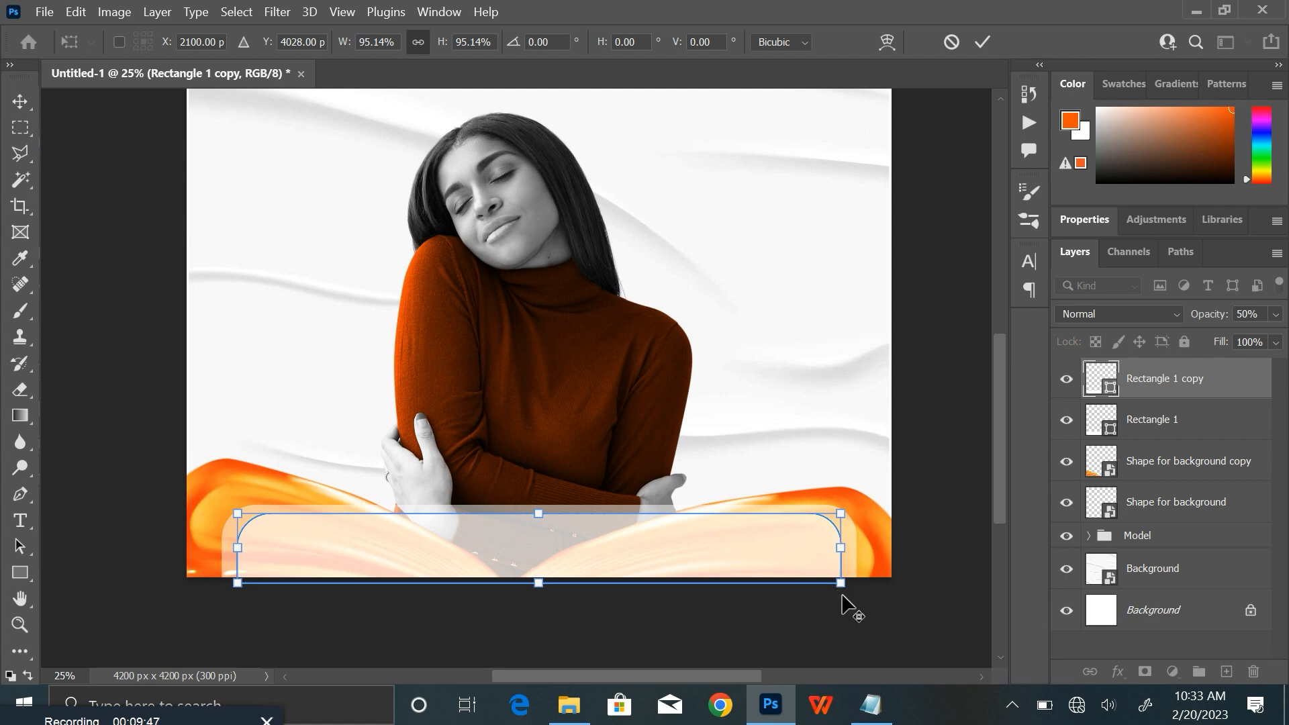
Step: Enlarge the rectangle copy to 97.21% about its centre, apply the transform and deselect it
{"action": "left_click_drag", "start_coordinate": [840, 584], "coordinate": [847, 589]}
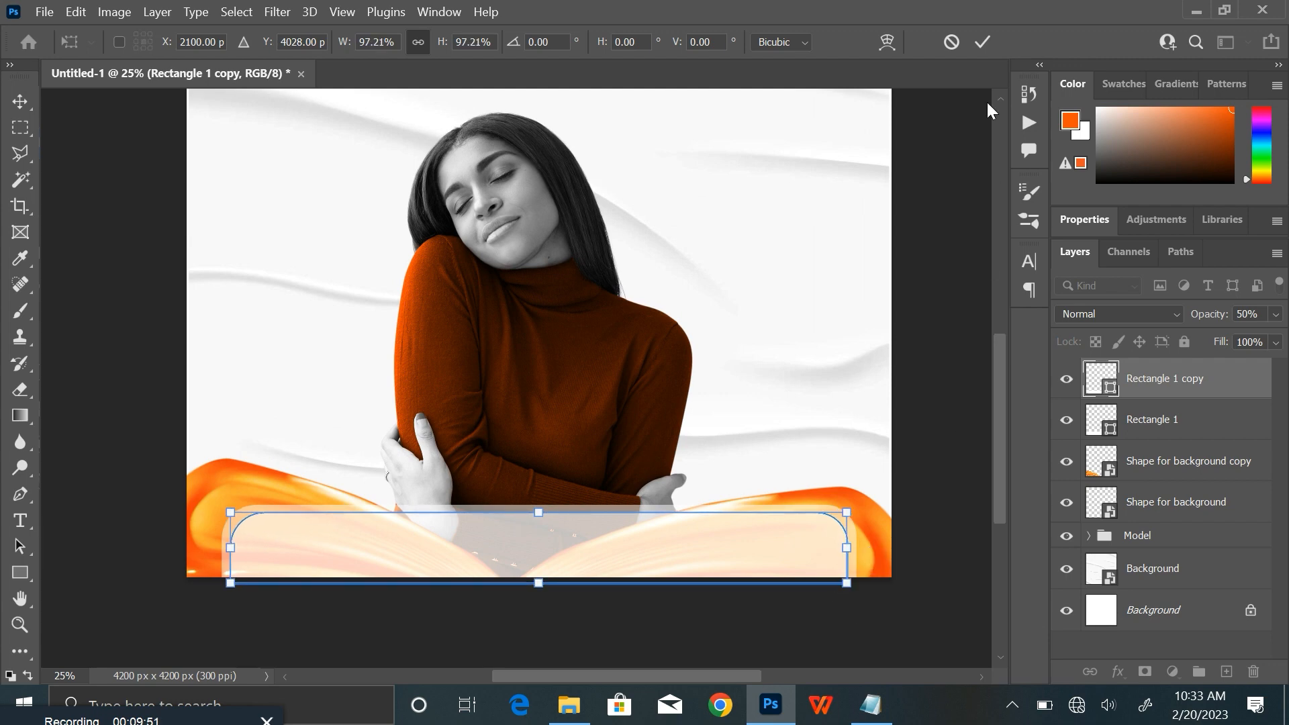
{"action": "left_click", "coordinate": [988, 50]}
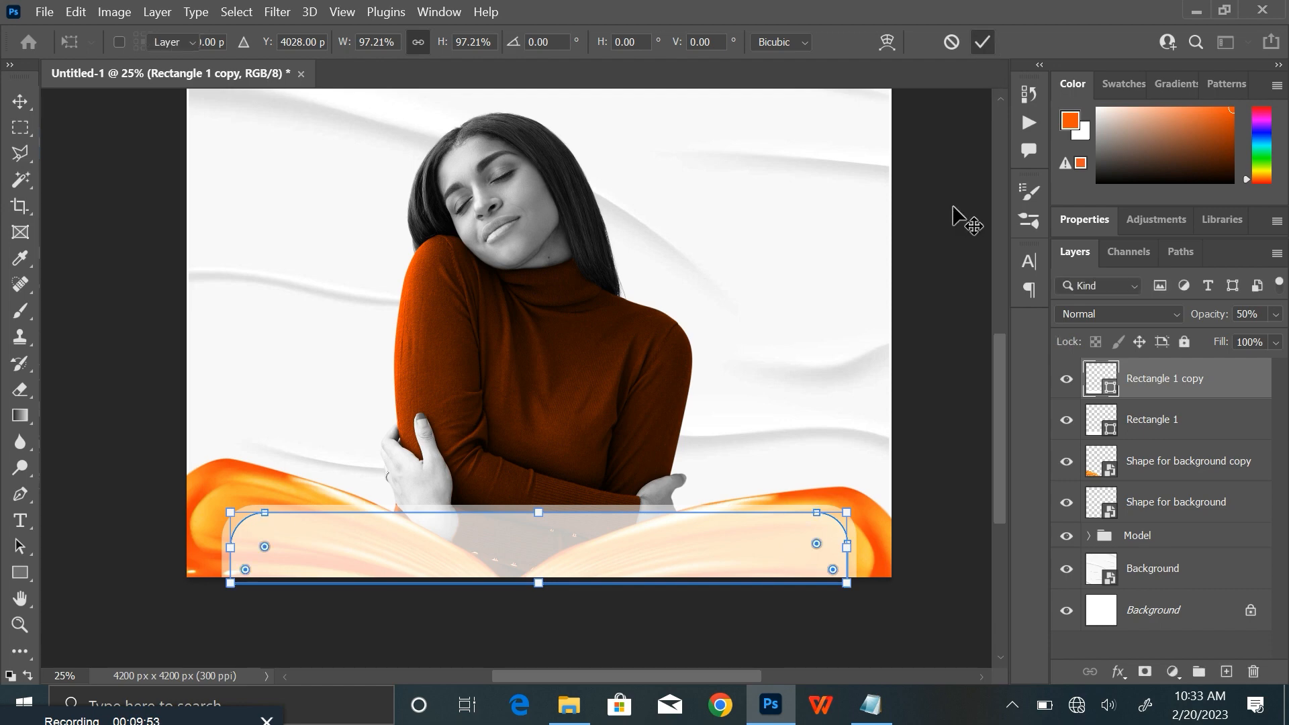
{"action": "left_click", "coordinate": [763, 543]}
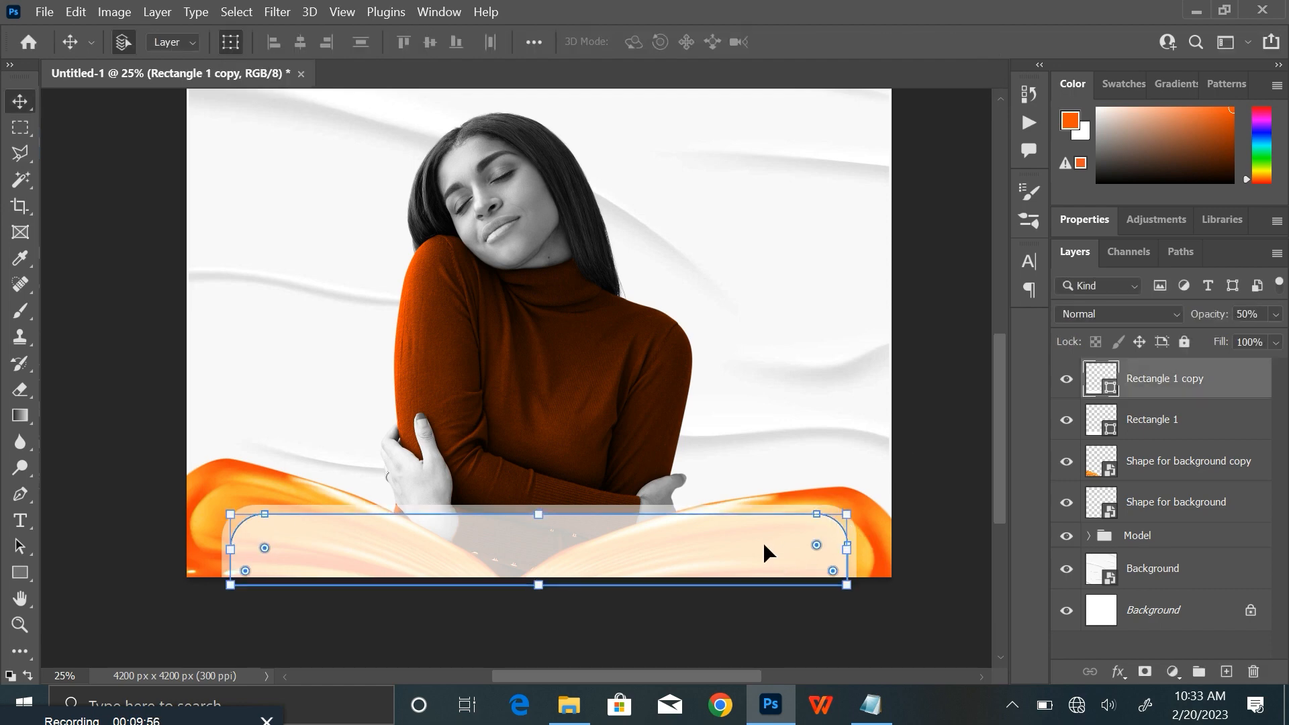
{"action": "key", "text": "ctrl+0"}
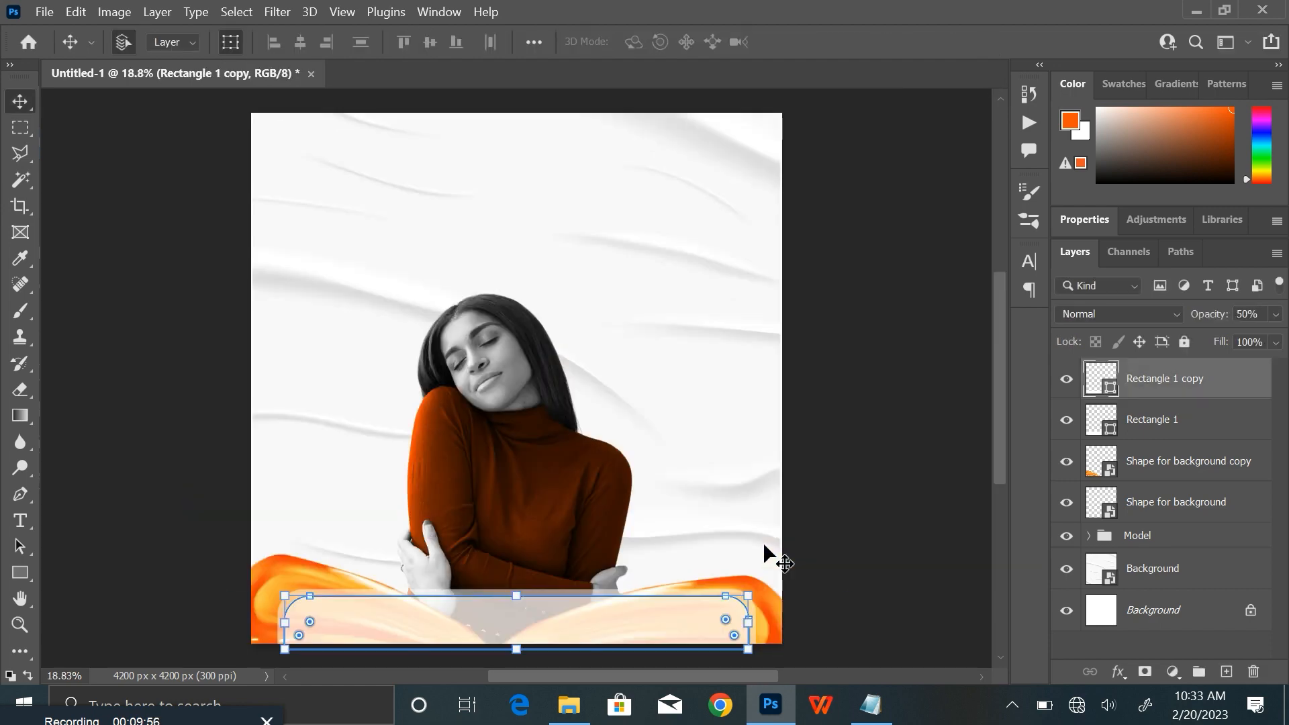
{"action": "left_click", "coordinate": [858, 428]}
Step: Add a new layer above the Black & White adjustment in the Model group and clip it to the model
{"action": "left_click", "coordinate": [436, 356]}
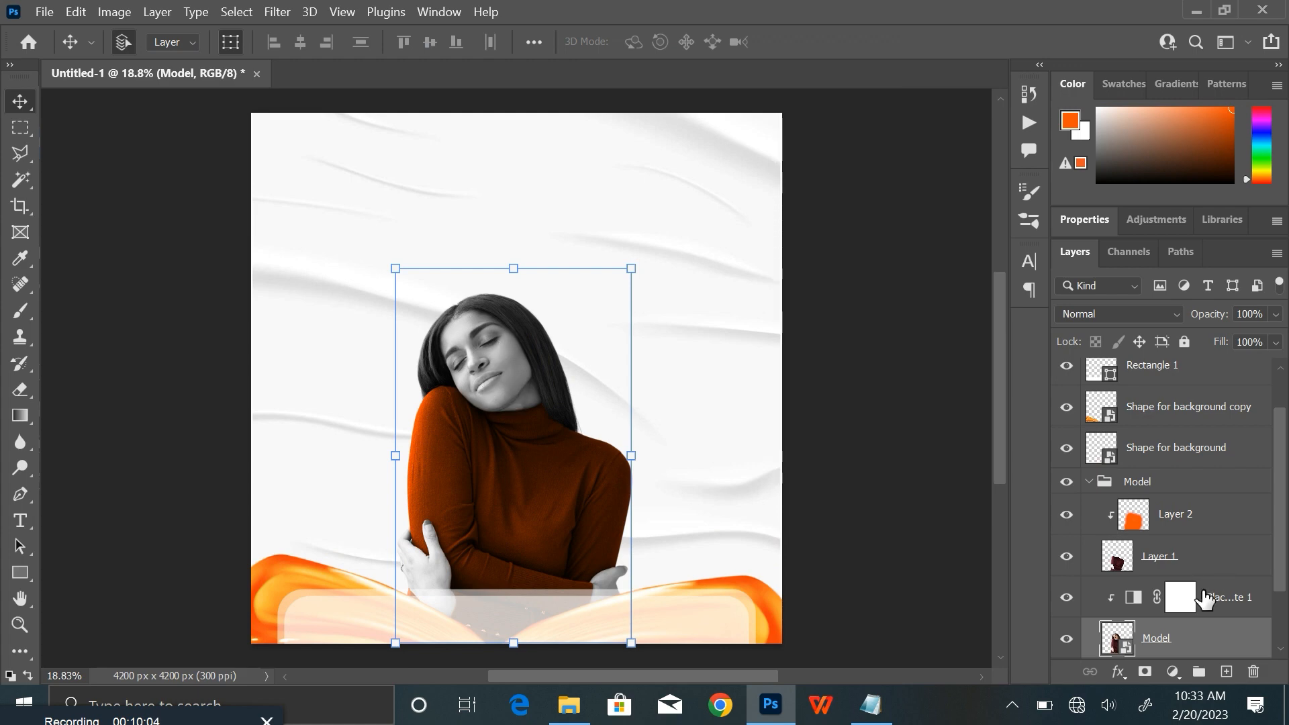
{"action": "scroll", "coordinate": [1192, 599], "scroll_direction": "down", "scroll_amount": 2}
{"action": "scroll", "coordinate": [1192, 597], "scroll_direction": "up", "scroll_amount": 2}
{"action": "scroll", "coordinate": [1230, 604], "scroll_direction": "down", "scroll_amount": 2}
{"action": "left_click", "coordinate": [1262, 517]}
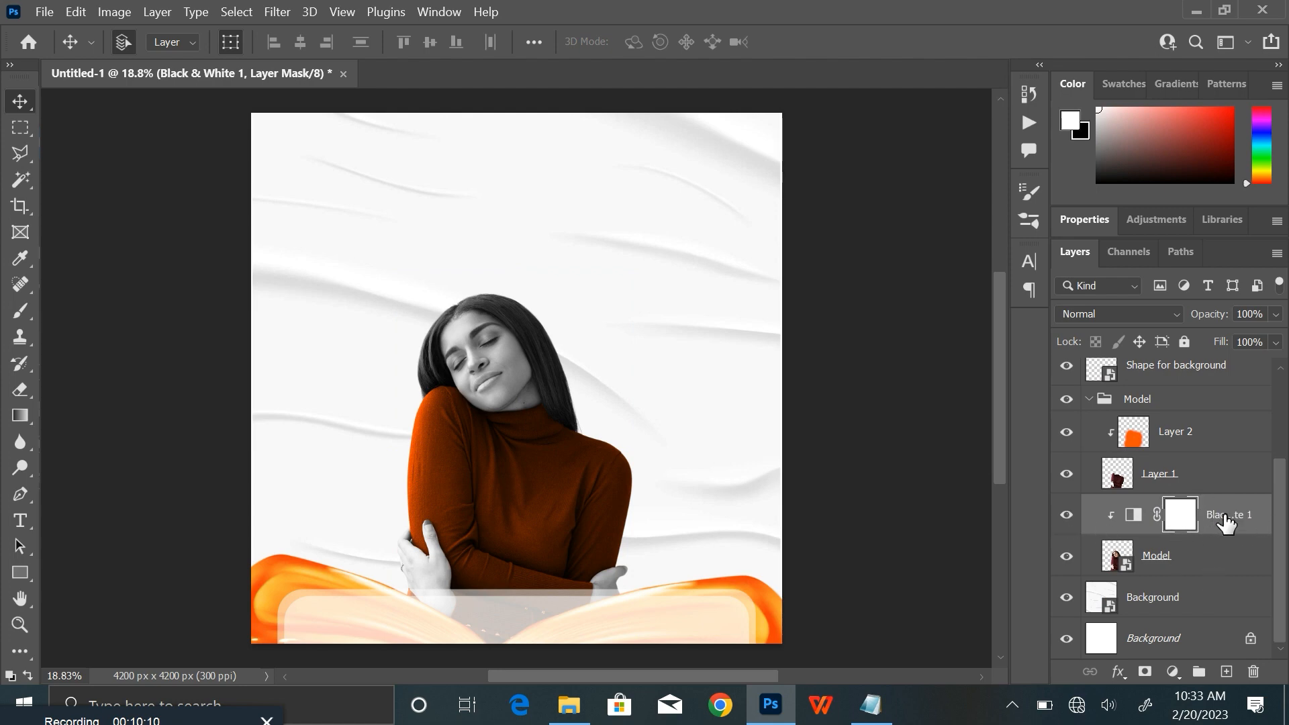
{"action": "left_click", "coordinate": [1227, 671]}
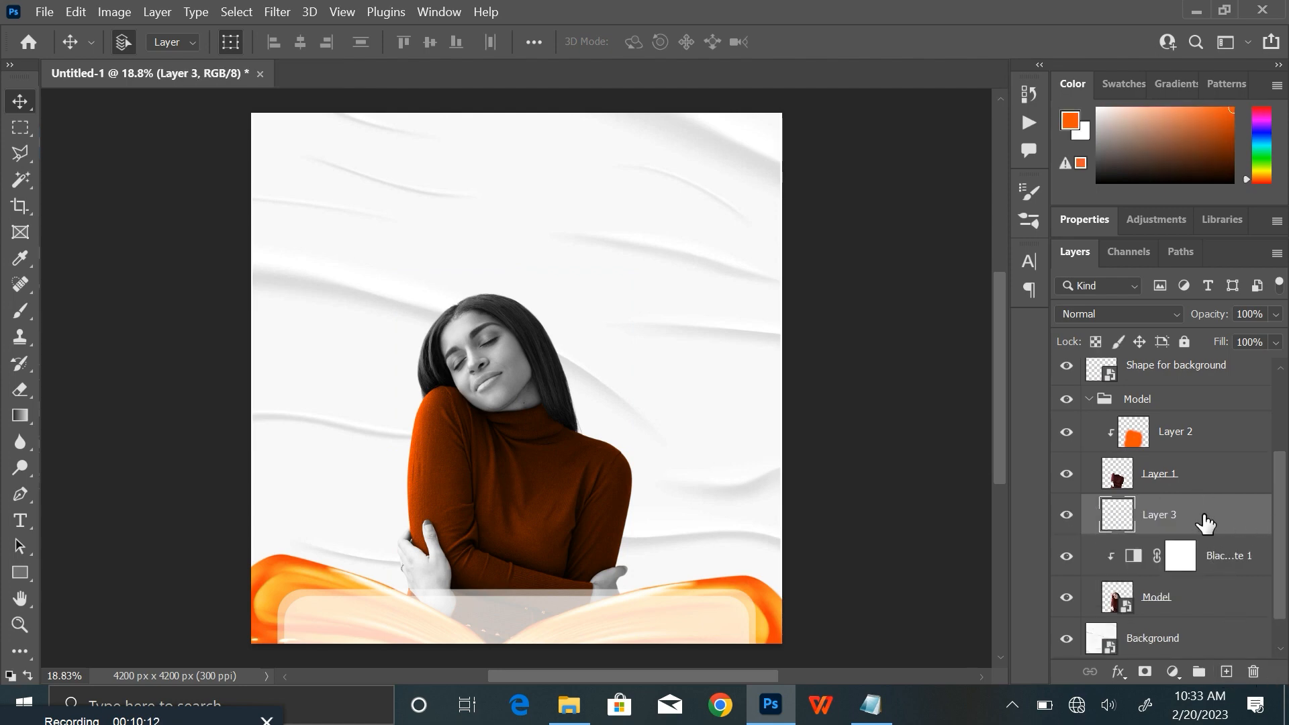
{"action": "right_click", "coordinate": [1205, 523]}
{"action": "left_click", "coordinate": [1011, 424]}
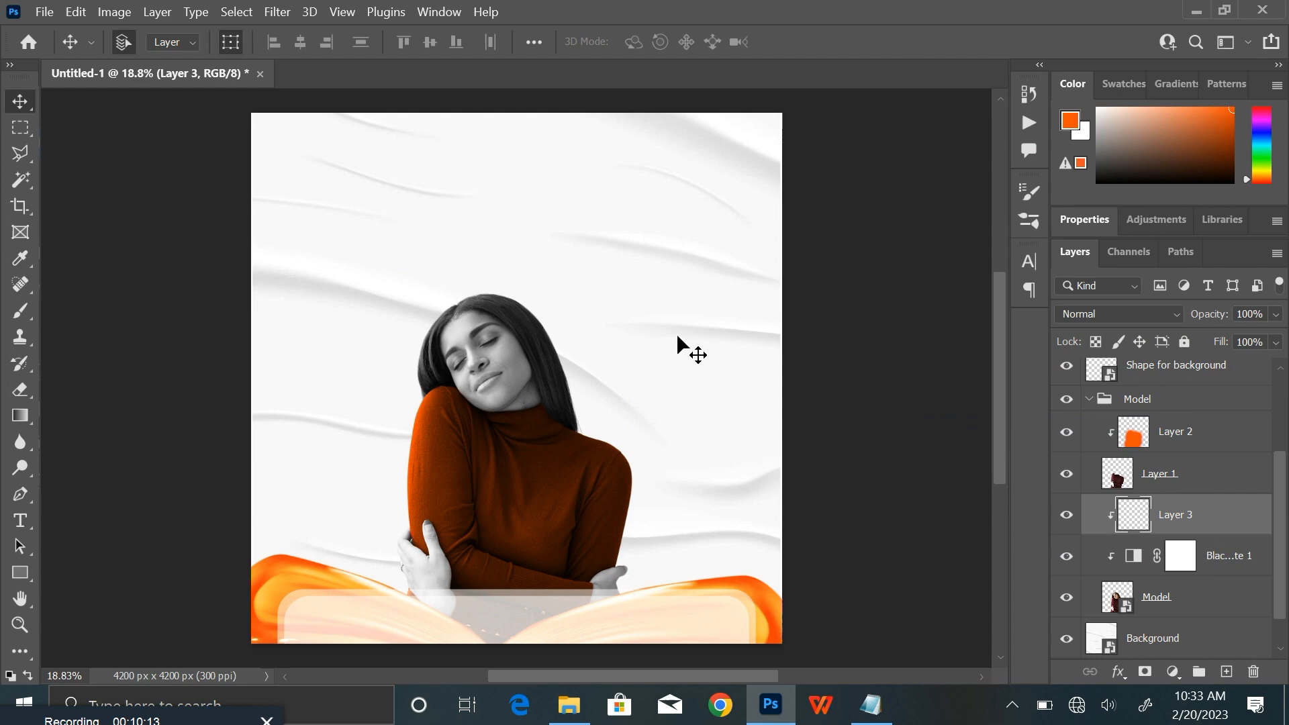
Step: Dab orange with a soft 1900 px brush beside the model's hair, lower arm and opposite shoulder, and set the layer's blend mode to Screen
{"action": "left_click", "coordinate": [21, 310]}
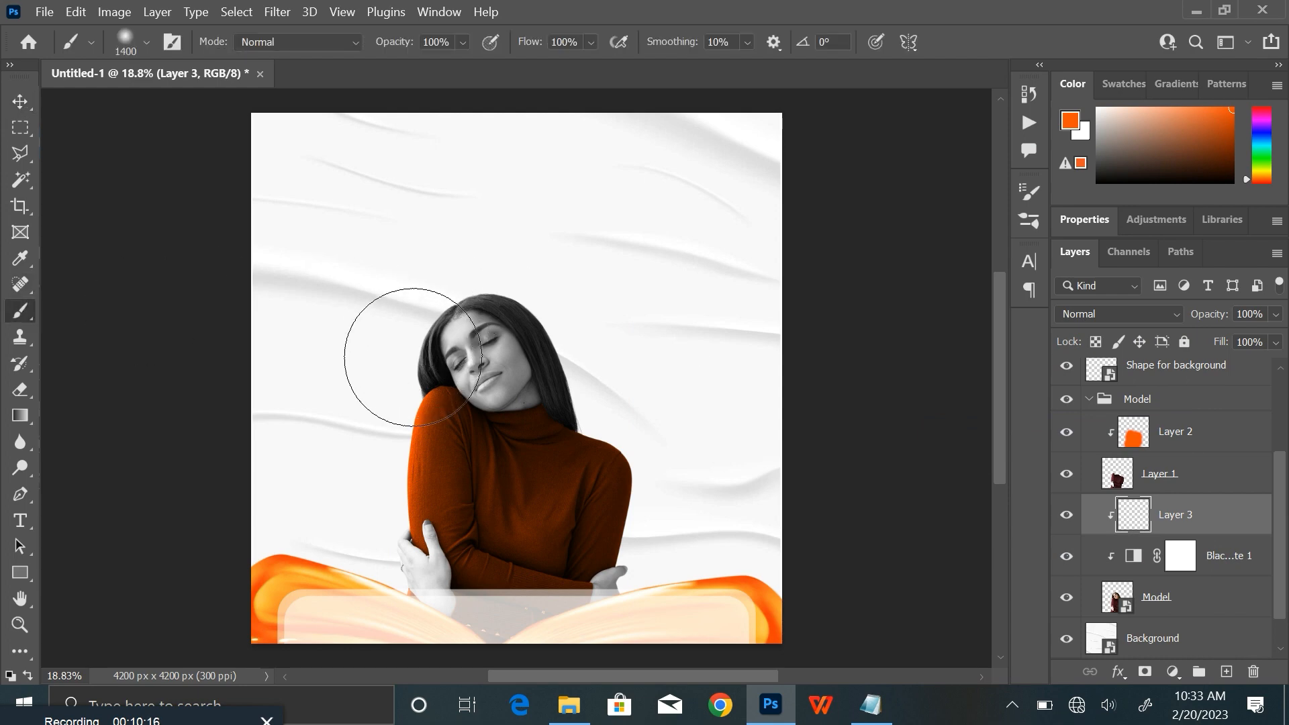
{"action": "key", "text": "bracketright"}
{"action": "key", "text": "bracketright"}
{"action": "key", "text": "bracketright"}
{"action": "key", "text": "bracketright"}
{"action": "key", "text": "bracketright"}
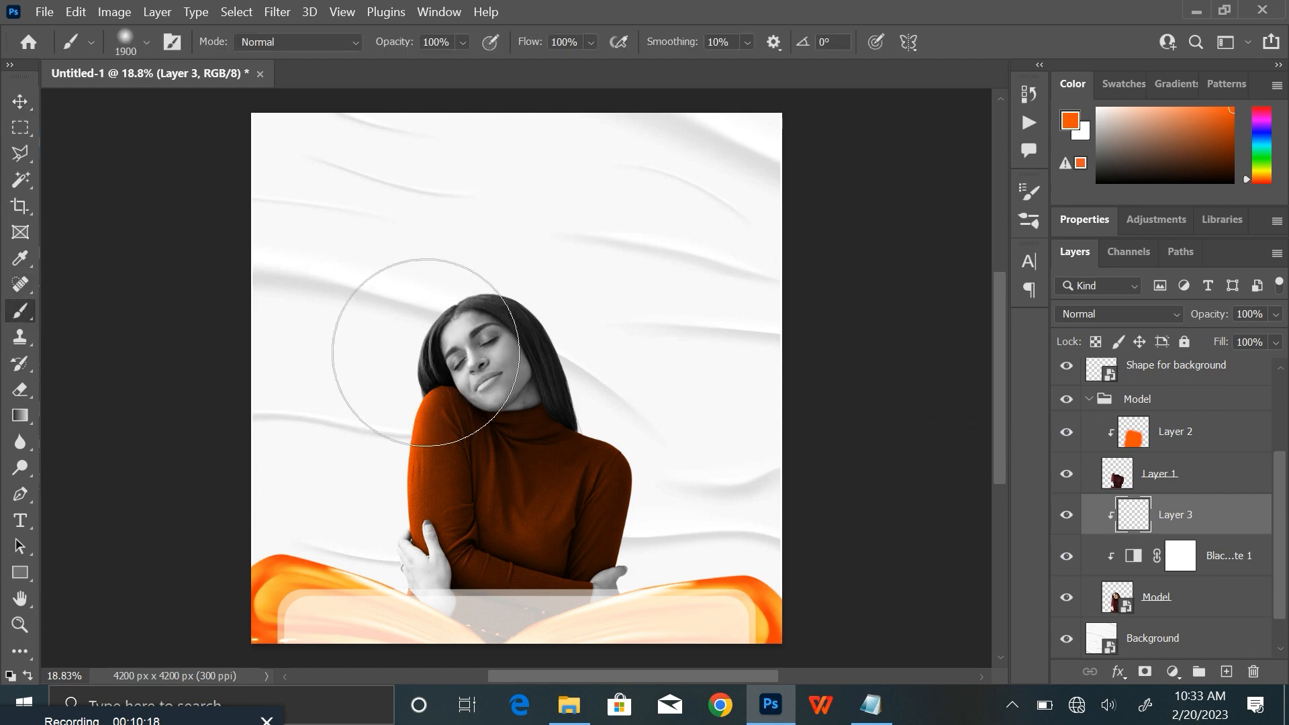
{"action": "left_click", "coordinate": [424, 355]}
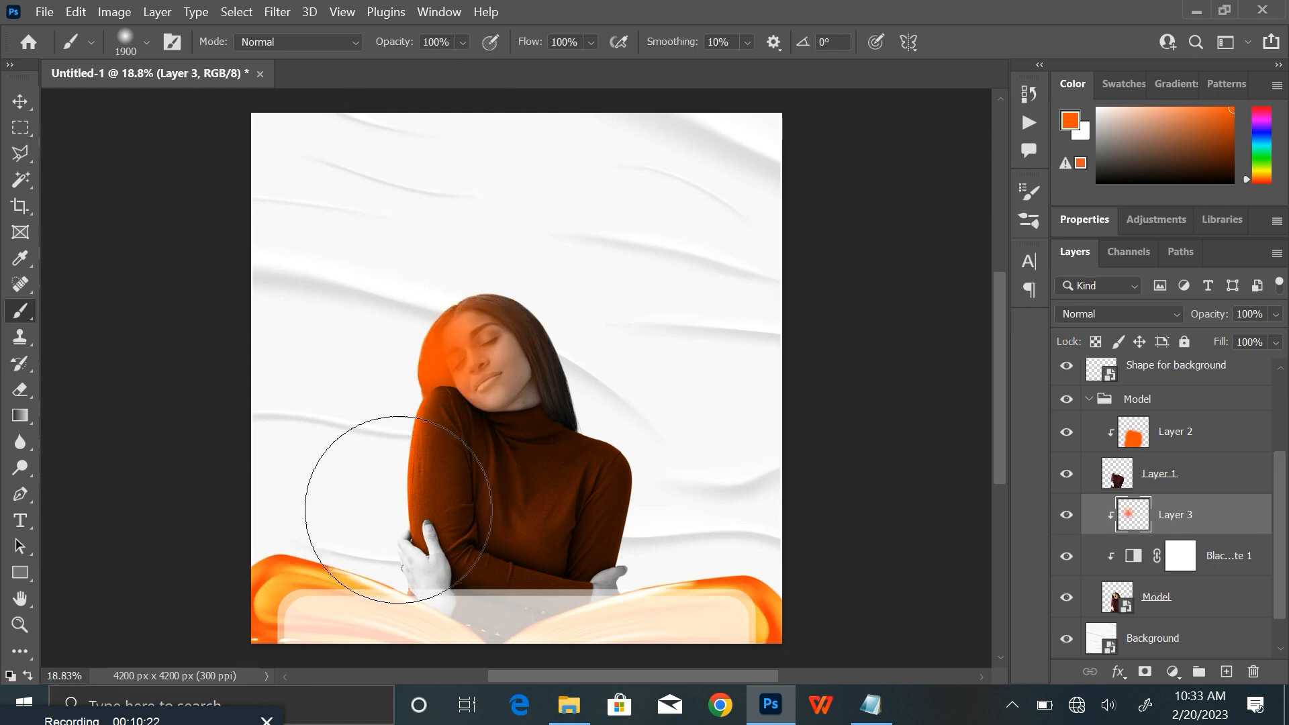
{"action": "left_click", "coordinate": [398, 509]}
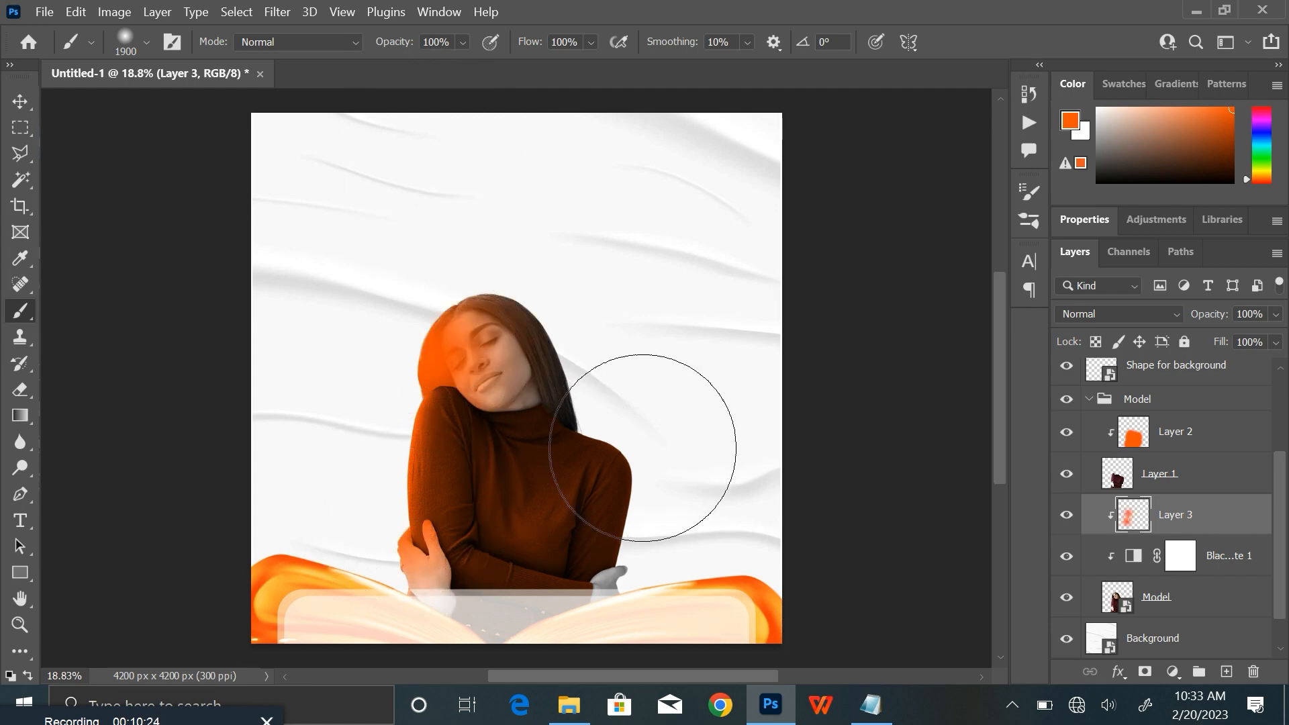
{"action": "left_click", "coordinate": [618, 400]}
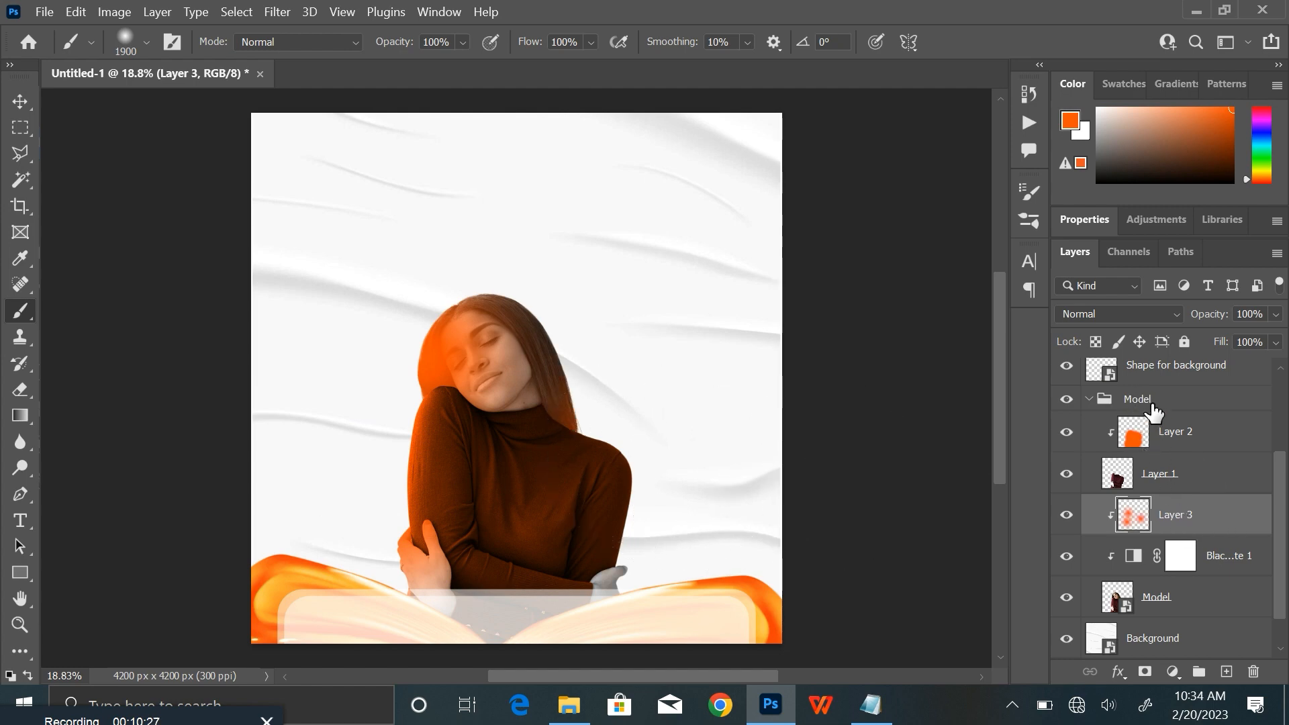
{"action": "left_click", "coordinate": [1117, 313]}
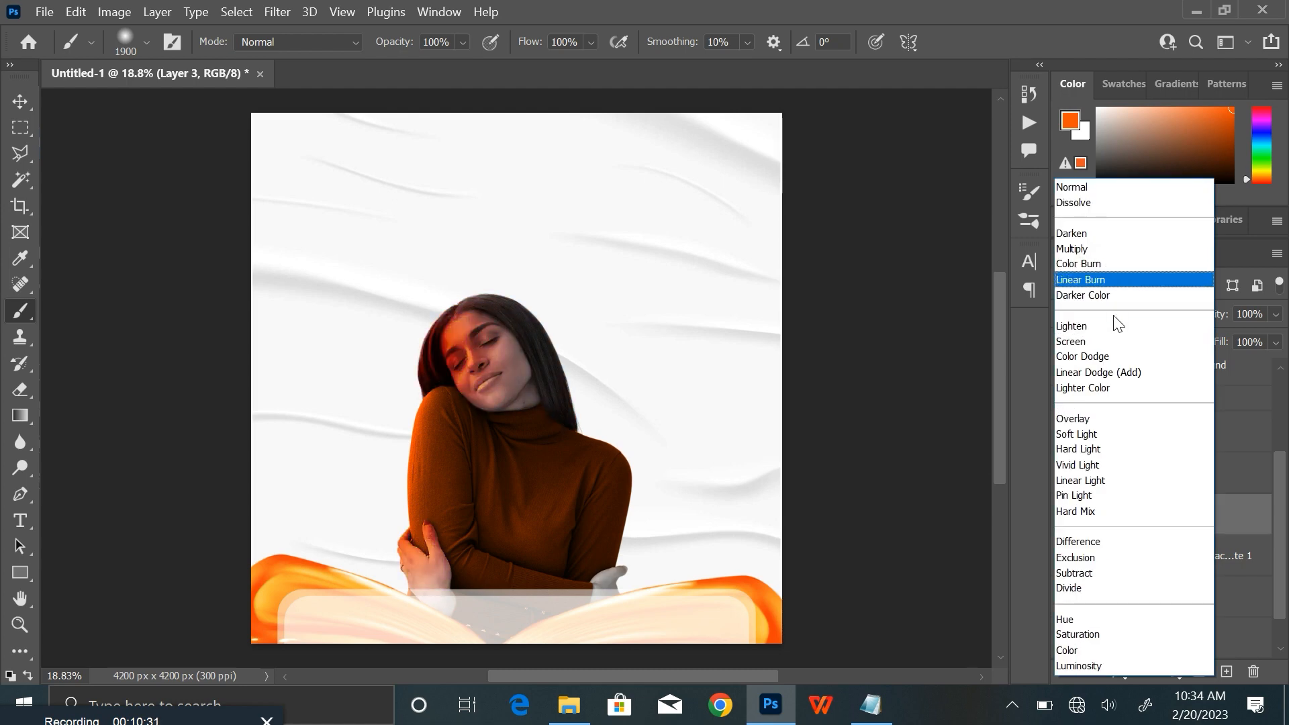
{"action": "left_click", "coordinate": [1116, 343]}
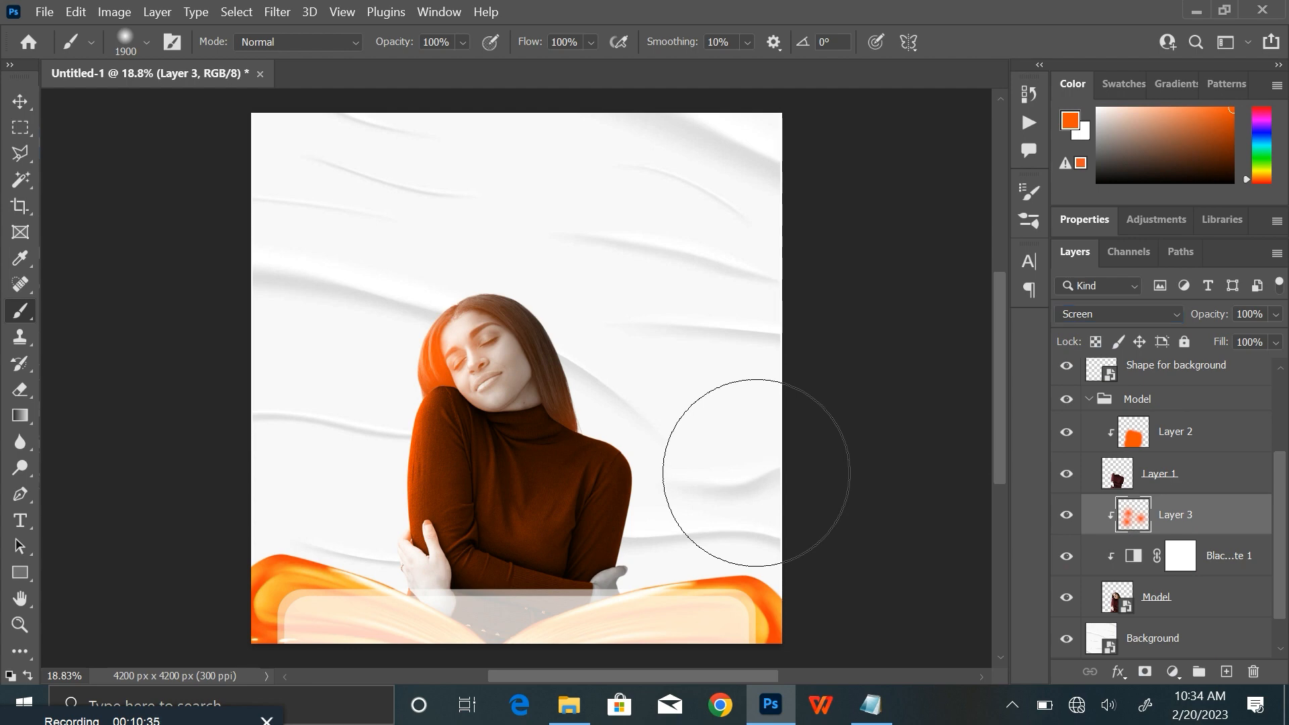
Step: Rename the sweater cut-out layer as Cloth
{"action": "left_click", "coordinate": [1202, 438]}
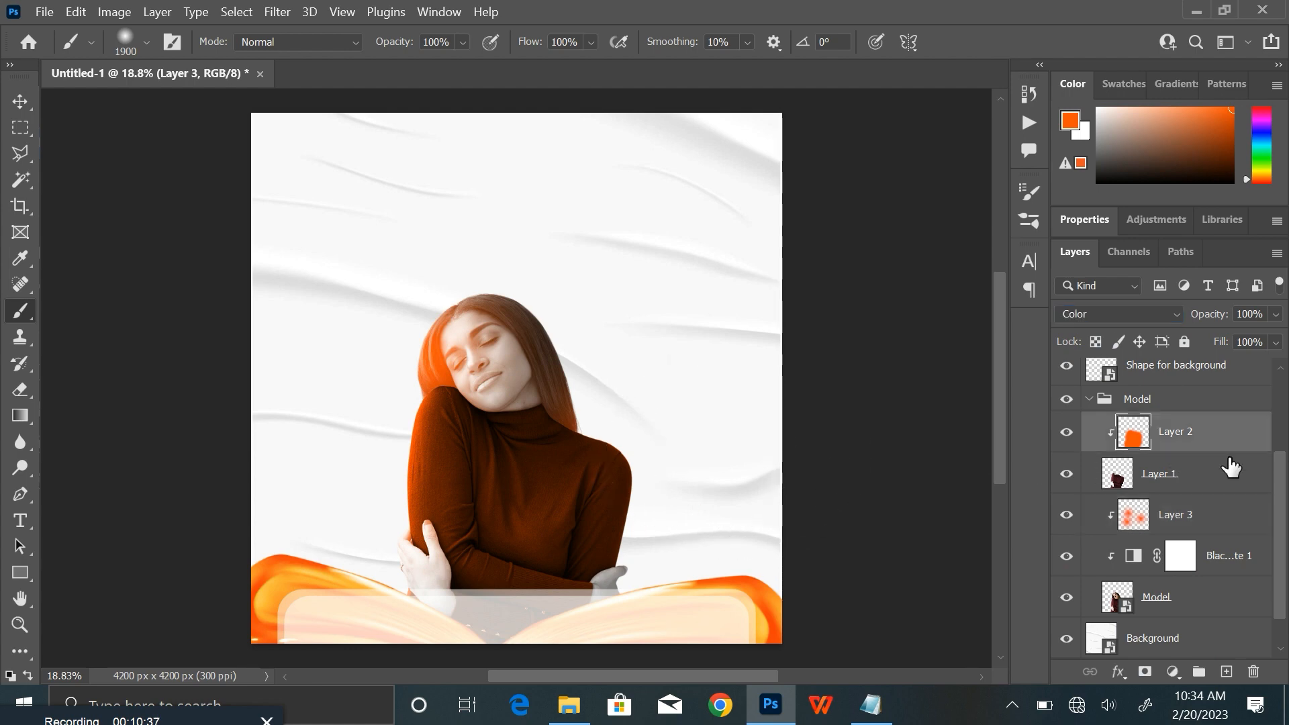
{"action": "double_click", "coordinate": [1155, 475]}
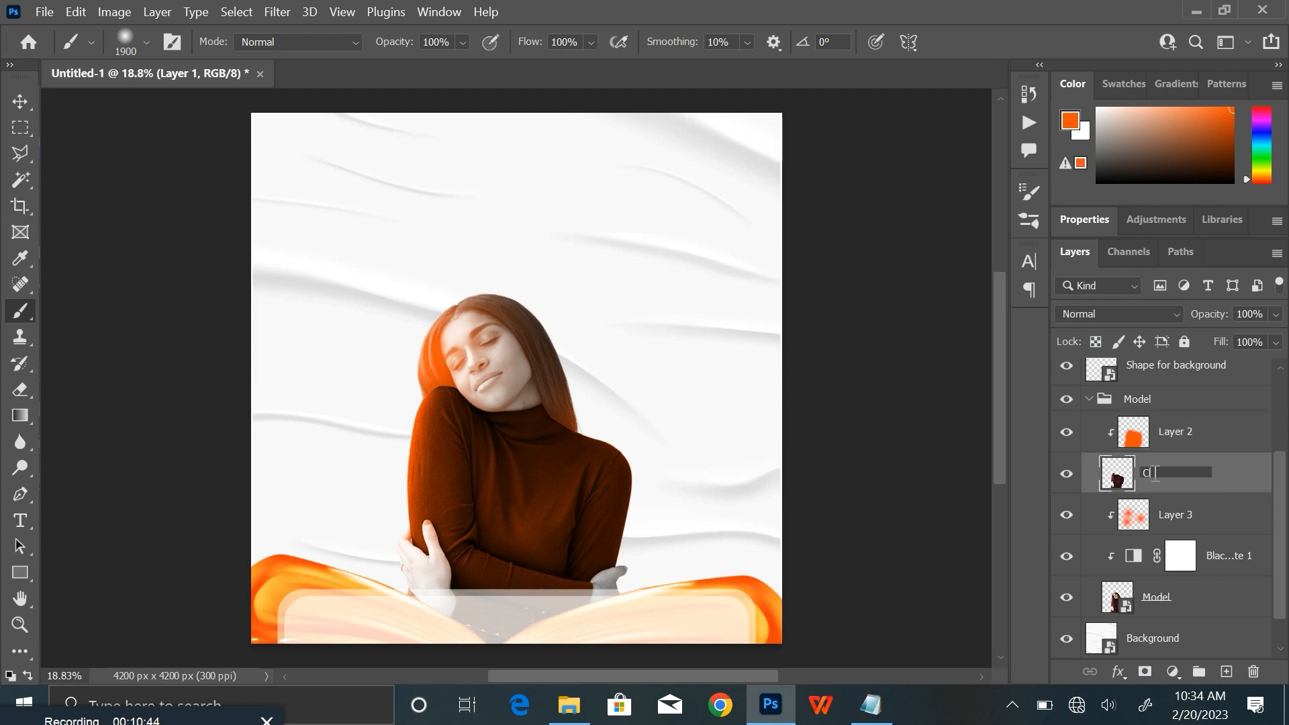
{"action": "key", "text": "Return"}
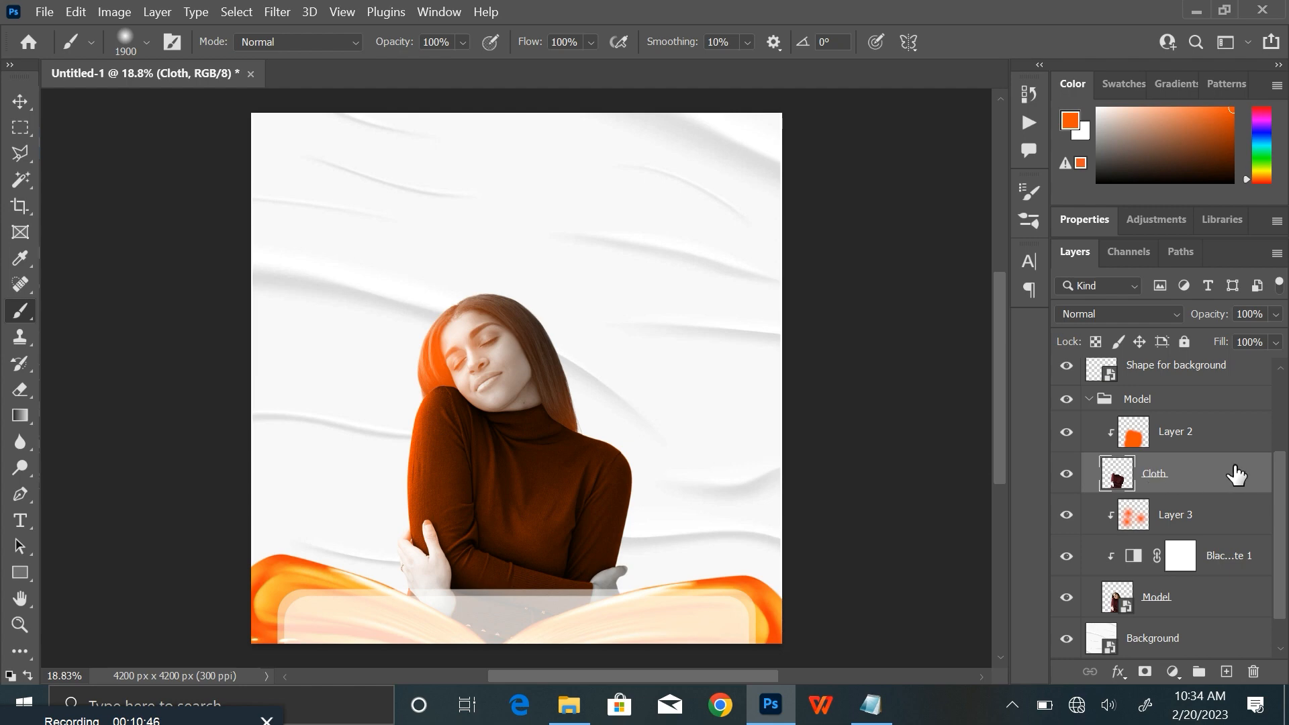
Step: Add a clipped layer above the sweater's colour layer and dab soft orange over both shoulders and the lower sleeve with the 1900 px brush
{"action": "left_click", "coordinate": [1240, 437]}
{"action": "left_click", "coordinate": [1226, 671]}
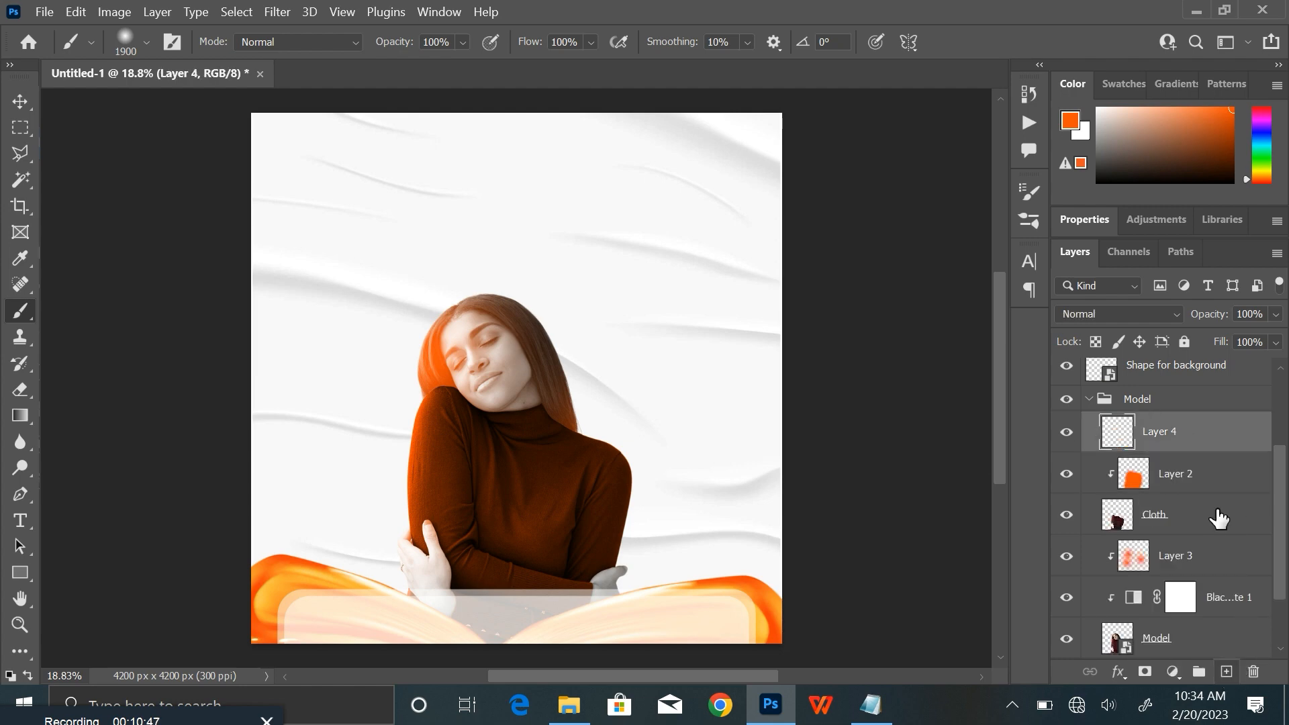
{"action": "right_click", "coordinate": [1212, 436]}
{"action": "left_click", "coordinate": [1078, 424]}
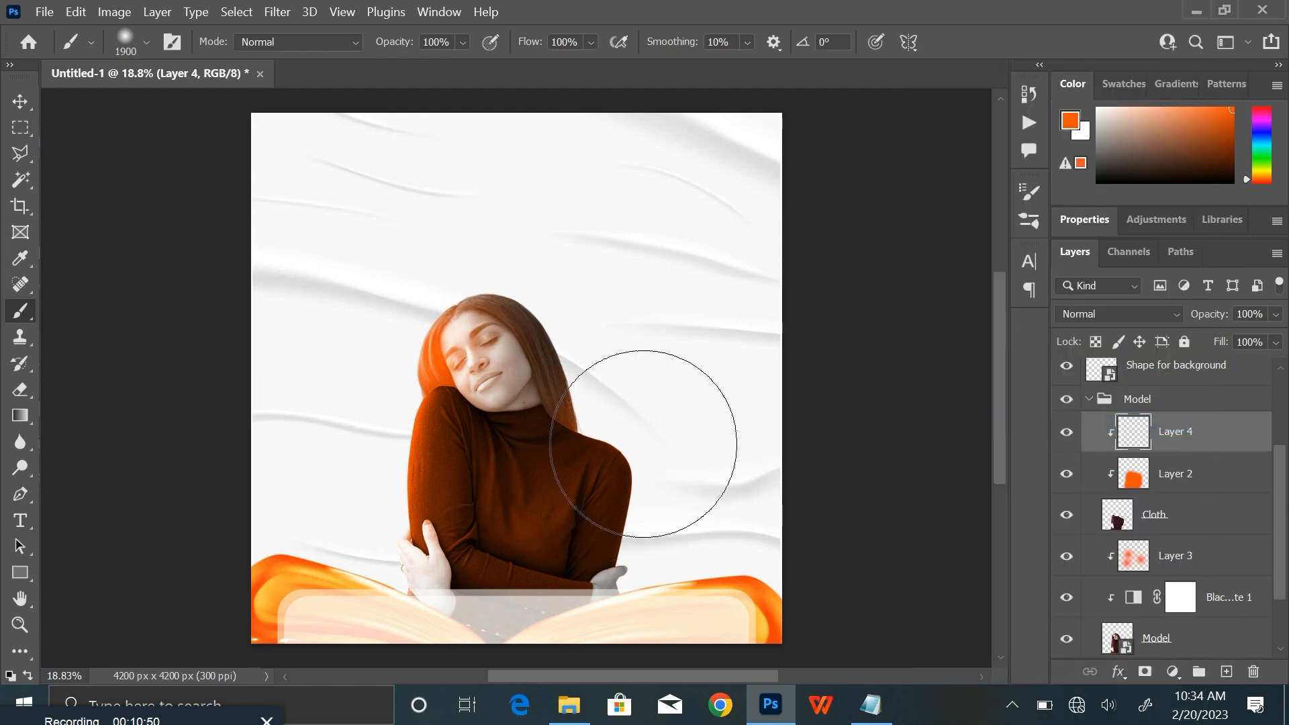
{"action": "left_click", "coordinate": [650, 429]}
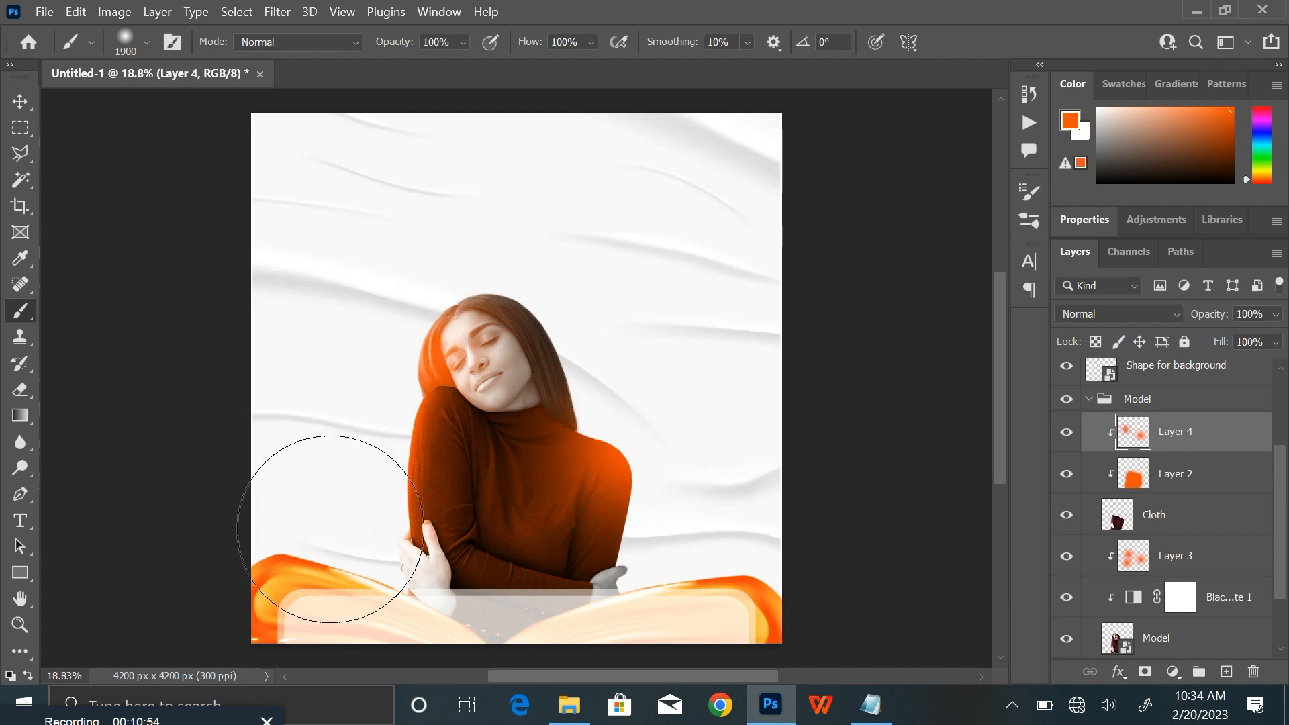
{"action": "left_click", "coordinate": [345, 586]}
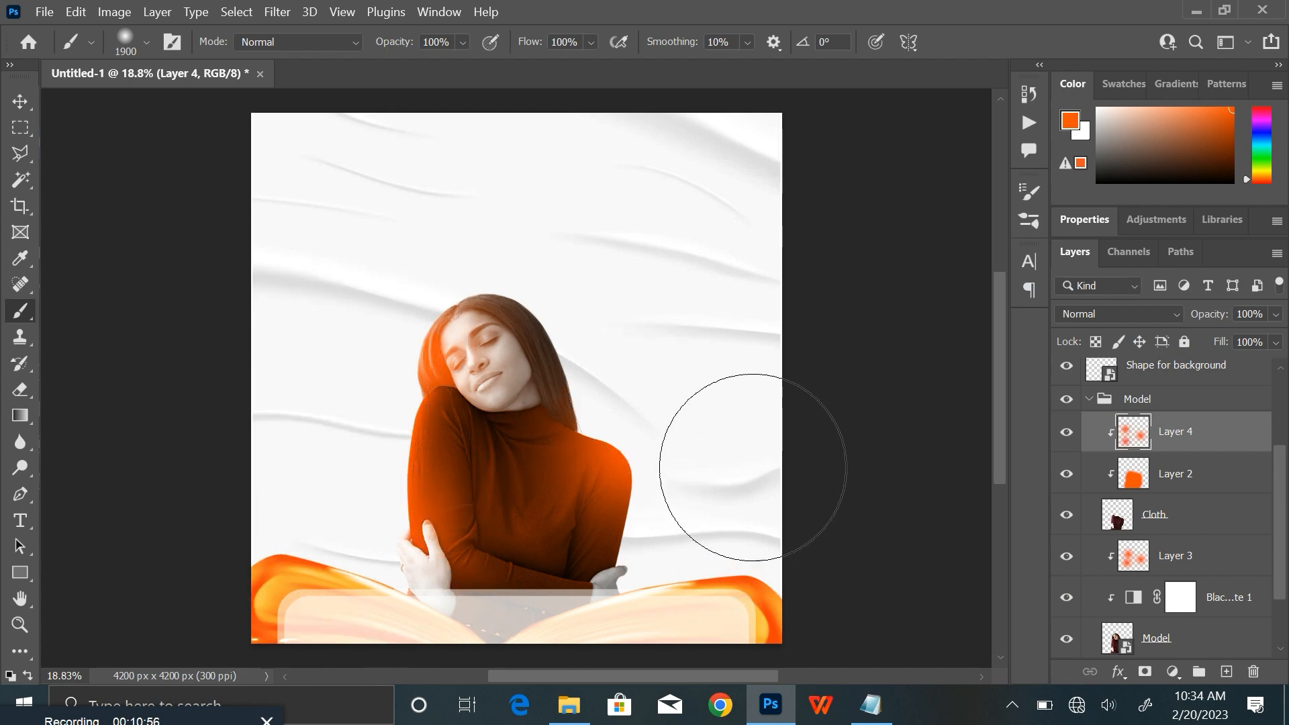
Step: Reduce the brush size to 900 px
{"action": "scroll", "coordinate": [753, 466], "scroll_direction": "up", "scroll_amount": 1}
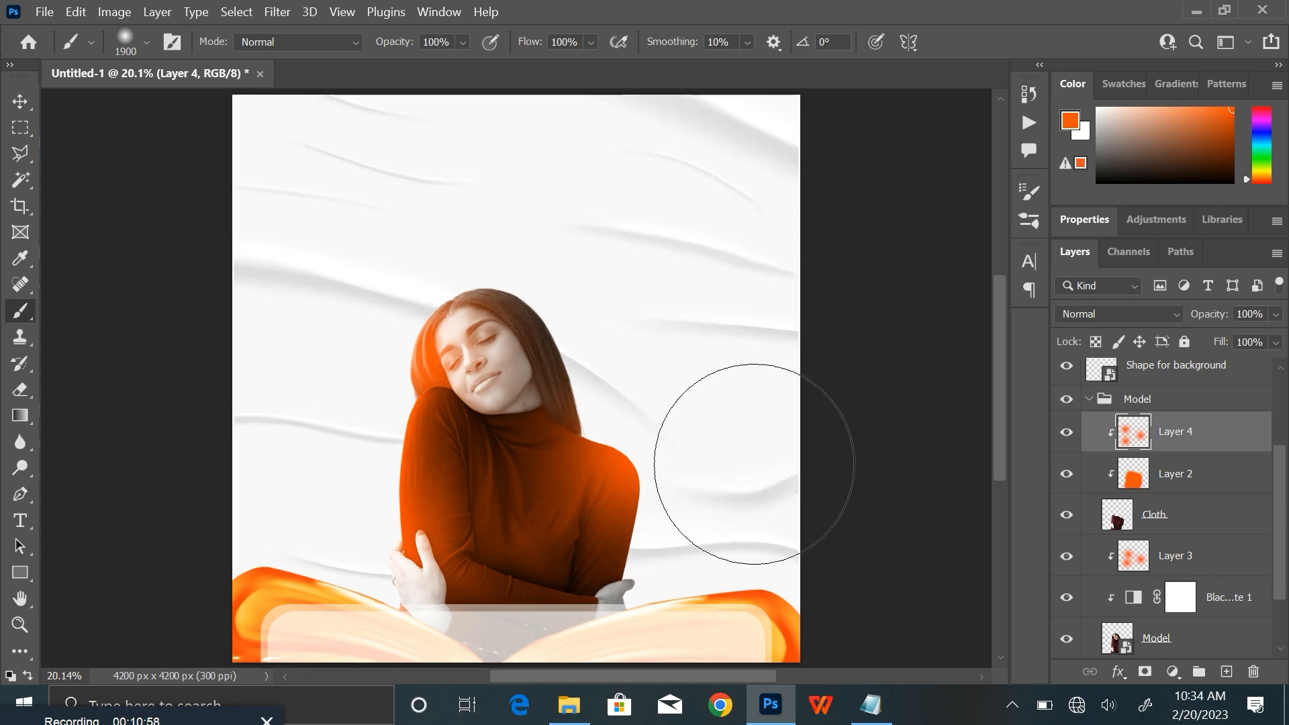
{"action": "key", "text": "bracketleft"}
{"action": "key", "text": "bracketleft"}
{"action": "key", "text": "bracketleft"}
{"action": "key", "text": "bracketleft"}
{"action": "key", "text": "bracketleft"}
{"action": "key", "text": "bracketleft"}
{"action": "key", "text": "bracketleft"}
{"action": "key", "text": "bracketleft"}
{"action": "key", "text": "bracketleft"}
{"action": "key", "text": "bracketleft"}
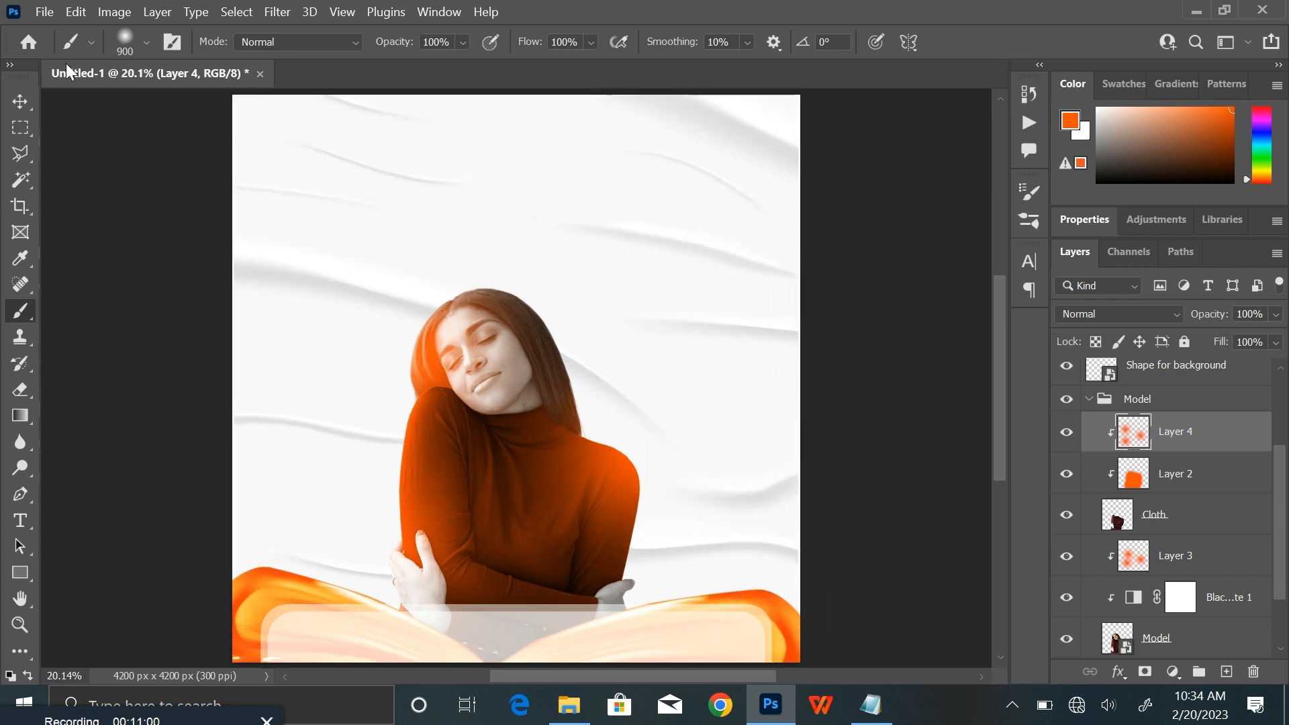
Step: Collapse the Model group, scale it proportionally to 106.81%, apply the transform and deselect it
{"action": "left_click", "coordinate": [19, 102]}
{"action": "left_click", "coordinate": [1088, 400]}
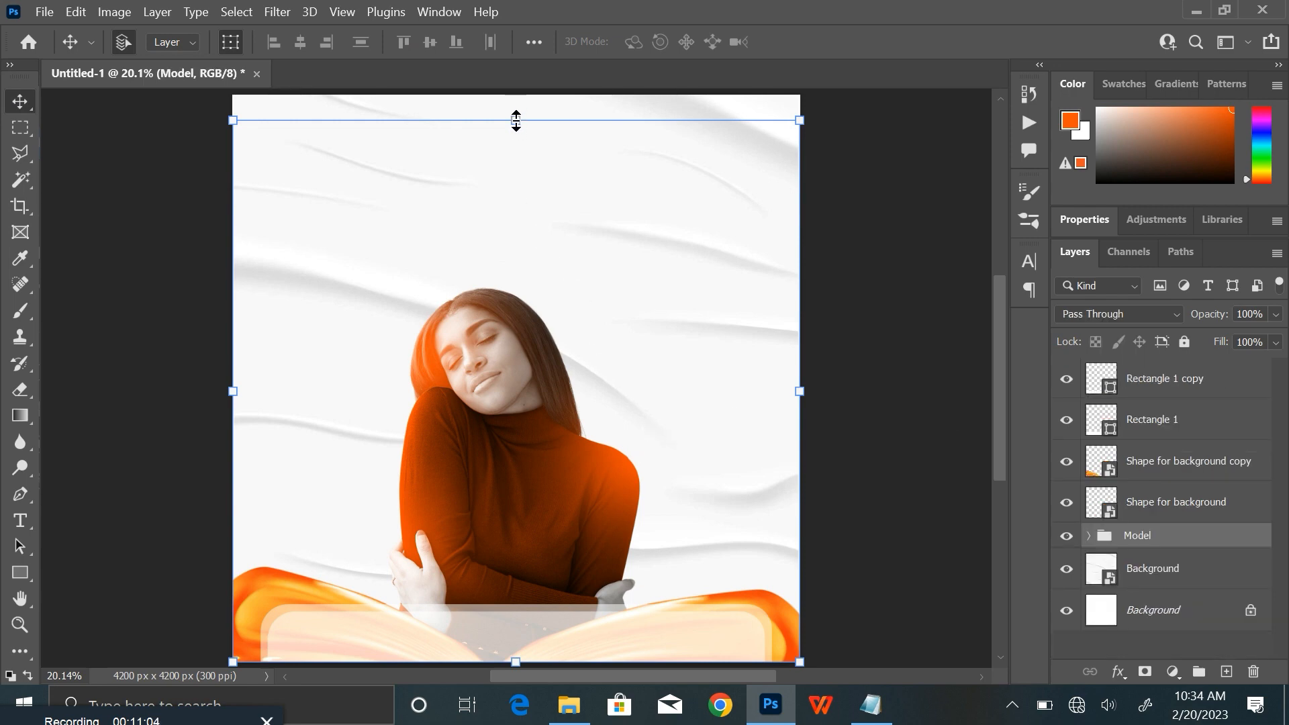
{"action": "left_click_drag", "start_coordinate": [515, 121], "coordinate": [519, 91]}
{"action": "left_click", "coordinate": [986, 42]}
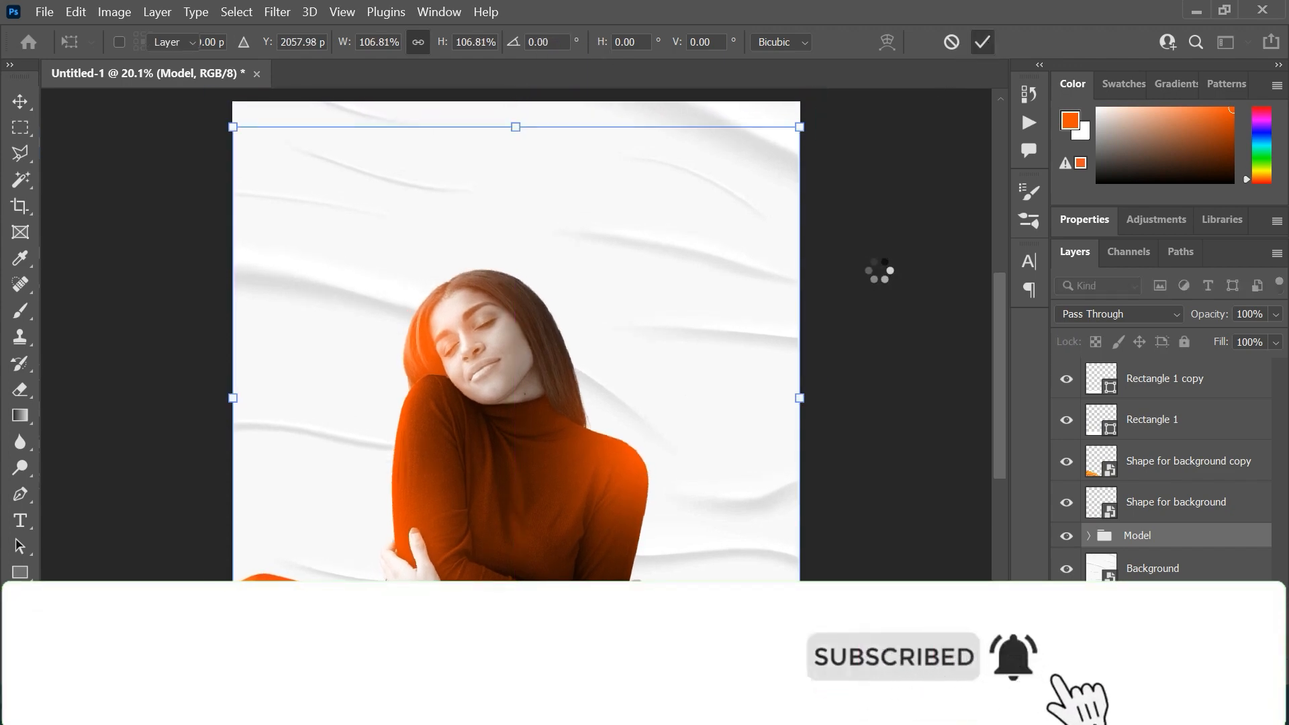
{"action": "left_click", "coordinate": [879, 270]}
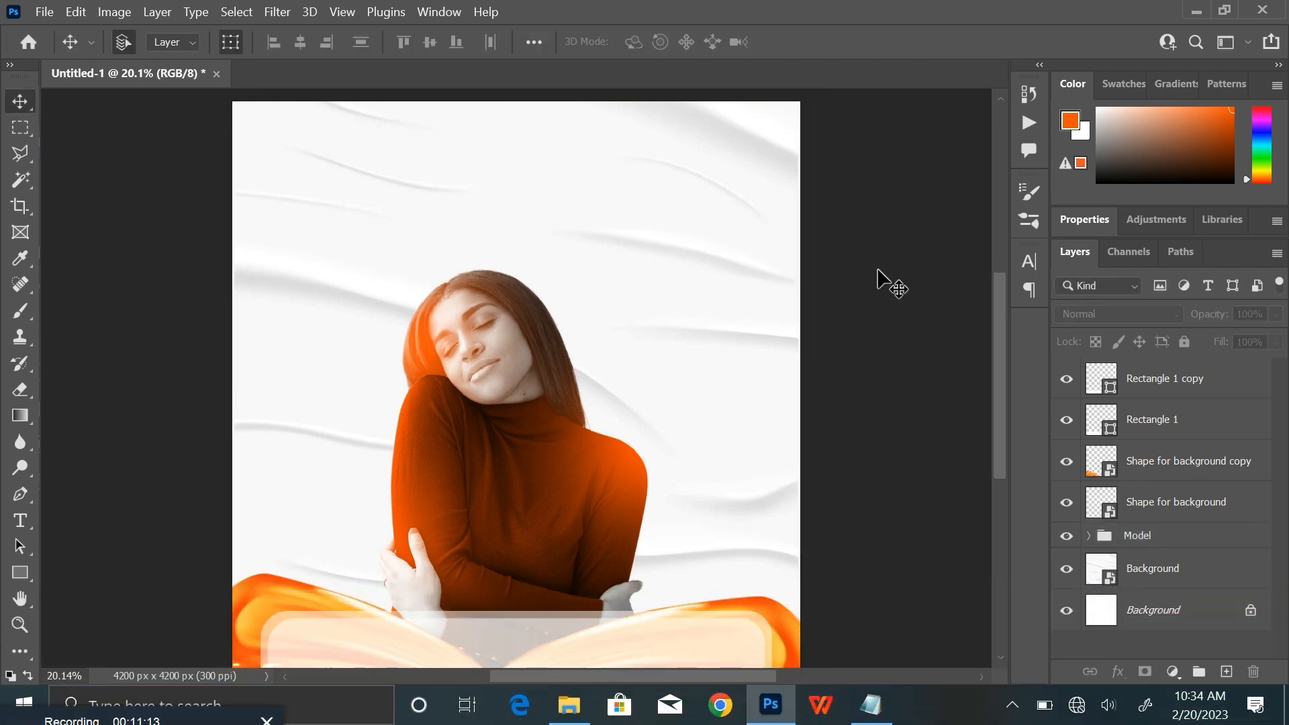
Step: Add a layer above the wrinkled Background layer and enter the text PEACE OF MIND on three centred lines above the model
{"action": "scroll", "coordinate": [879, 271], "scroll_direction": "down", "scroll_amount": 1}
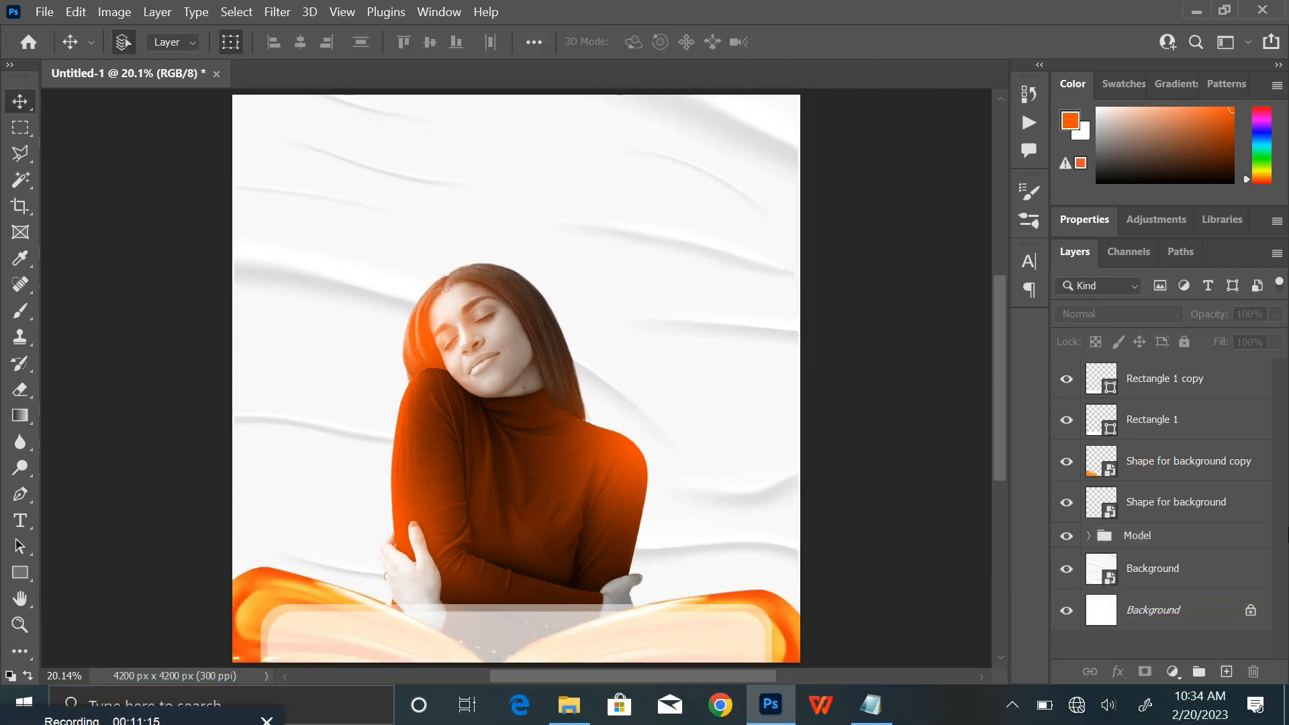
{"action": "scroll", "coordinate": [1116, 502], "scroll_direction": "down", "scroll_amount": 1}
{"action": "left_click", "coordinate": [1198, 574]}
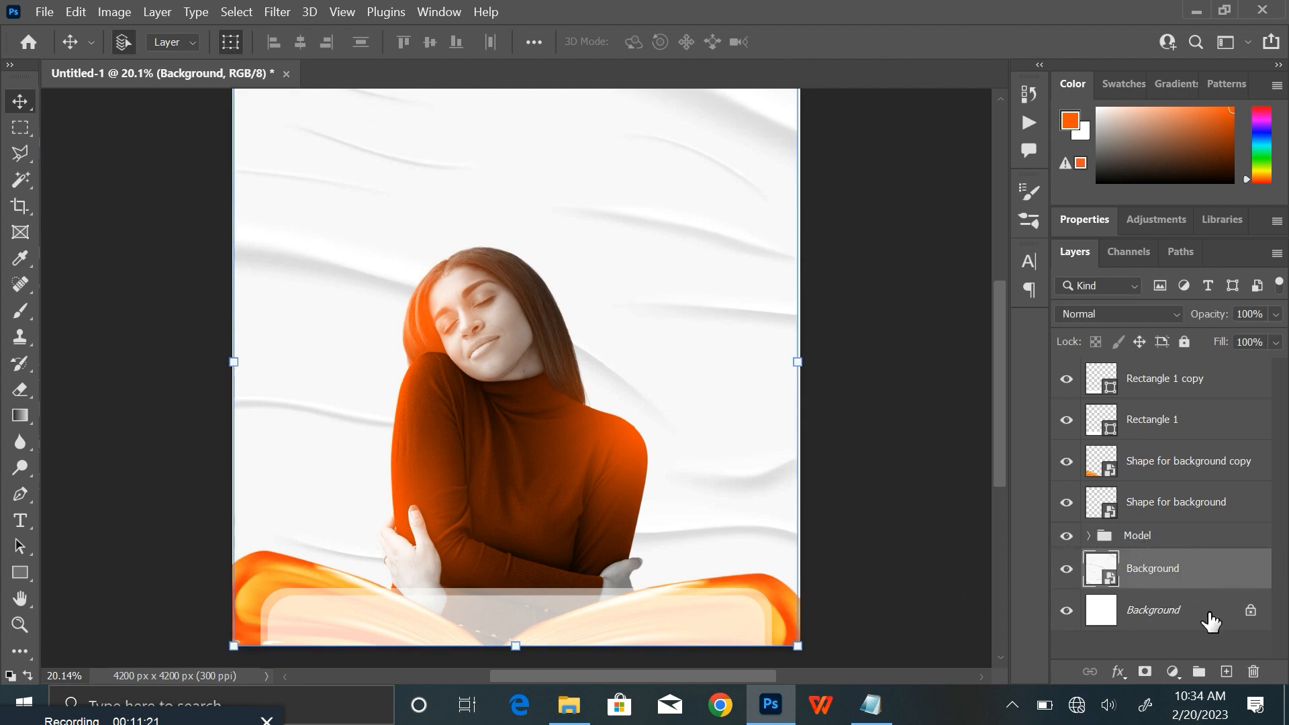
{"action": "left_click", "coordinate": [1225, 672]}
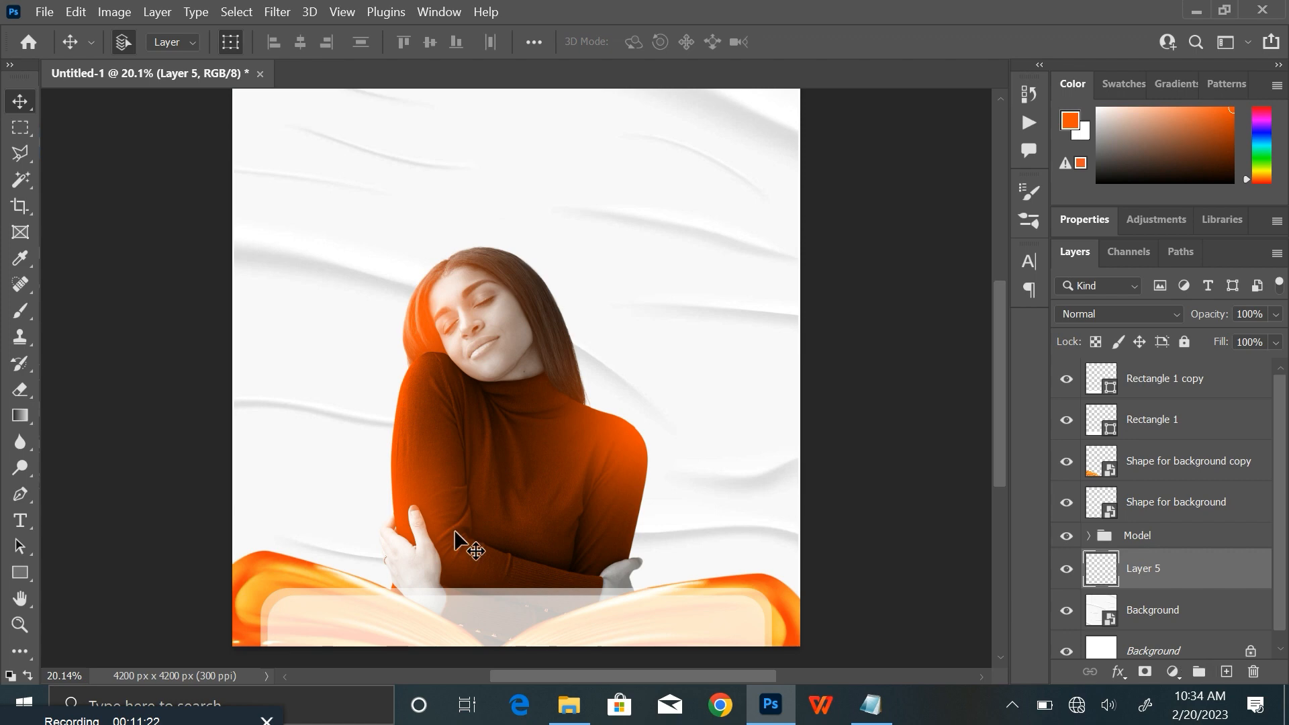
{"action": "left_click", "coordinate": [27, 522]}
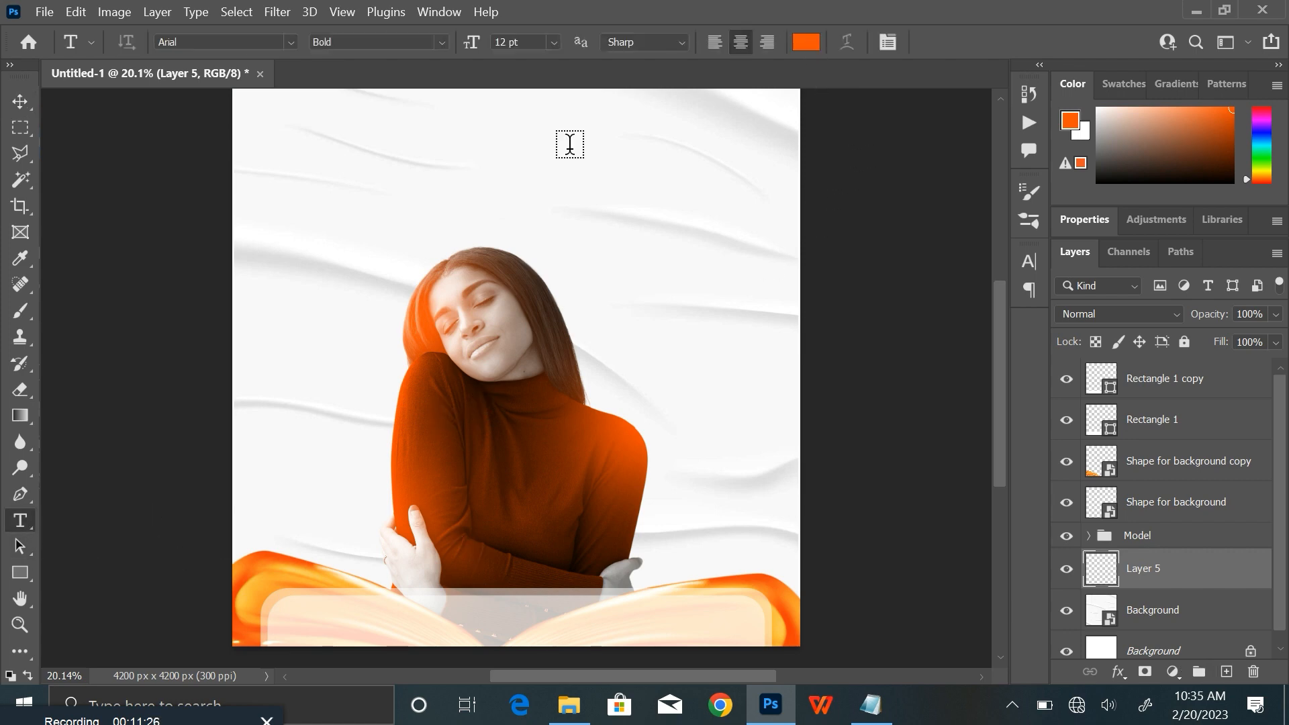
{"action": "left_click", "coordinate": [448, 246]}
{"action": "type", "text": "PEAC"}
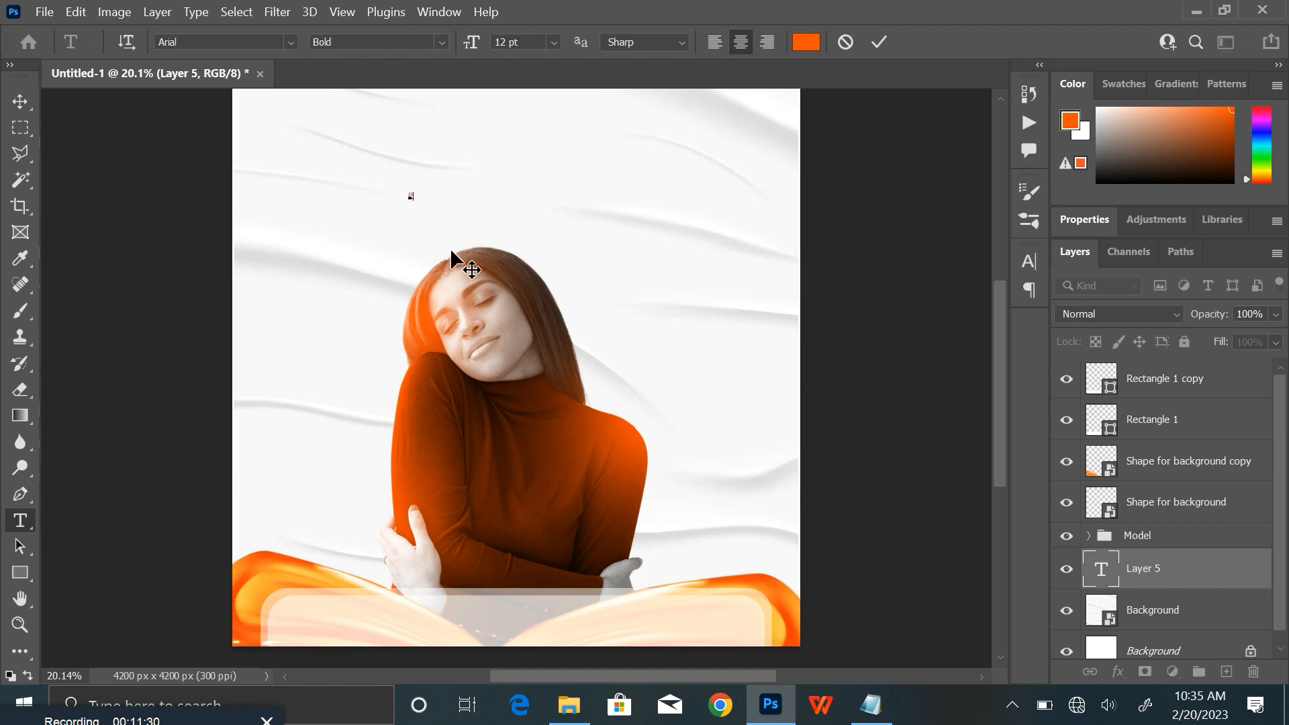
{"action": "type", "text": "E "}
{"action": "type", "text": "OF"}
Step: Set the whole PEACE OF MIND text to the Kenyan Coffee Regular font and commit it
{"action": "key", "text": "ctrl"}
{"action": "key", "text": "ctrl+a"}
{"action": "type", "text": "KE"}
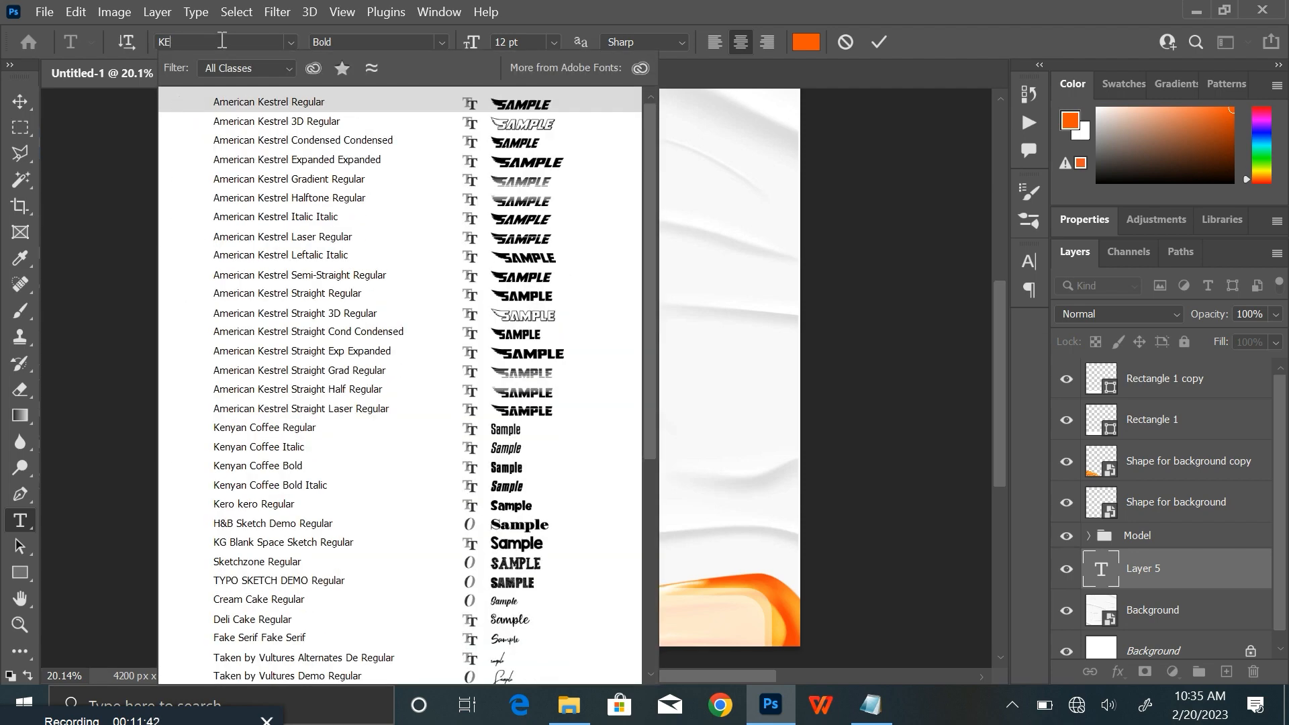
{"action": "type", "text": "NY"}
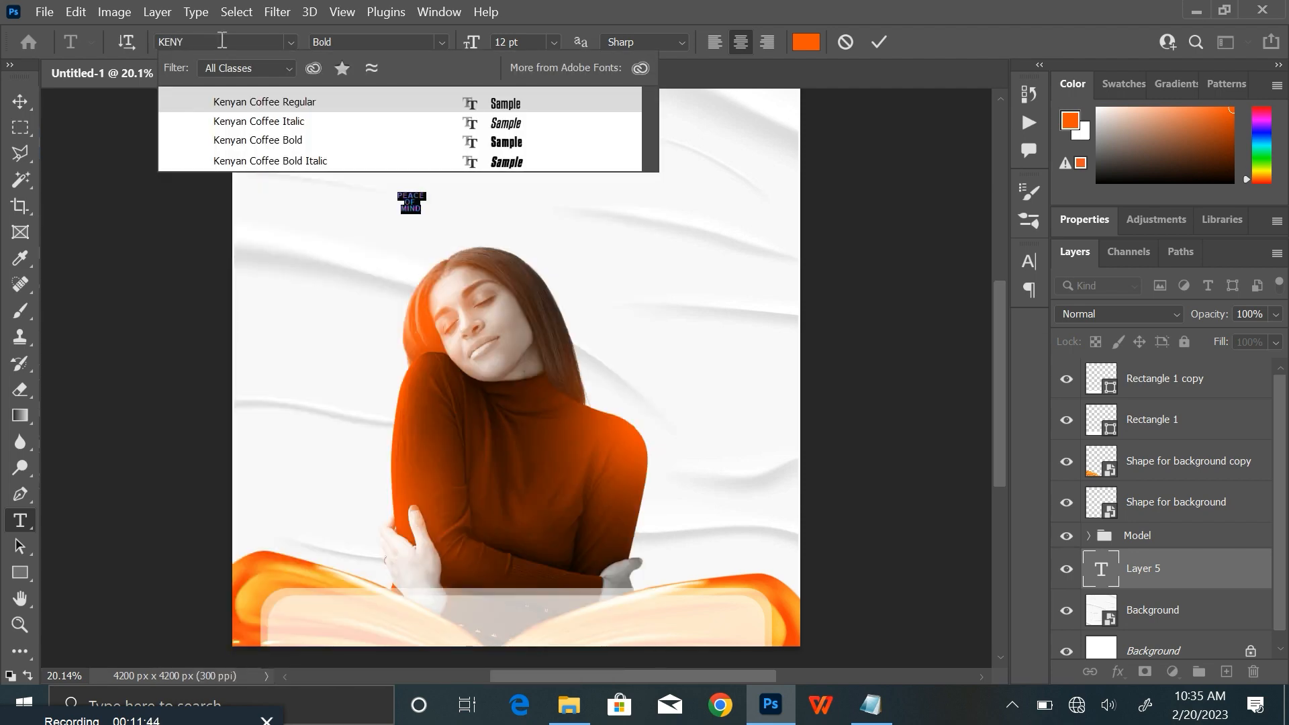
{"action": "left_click", "coordinate": [304, 98]}
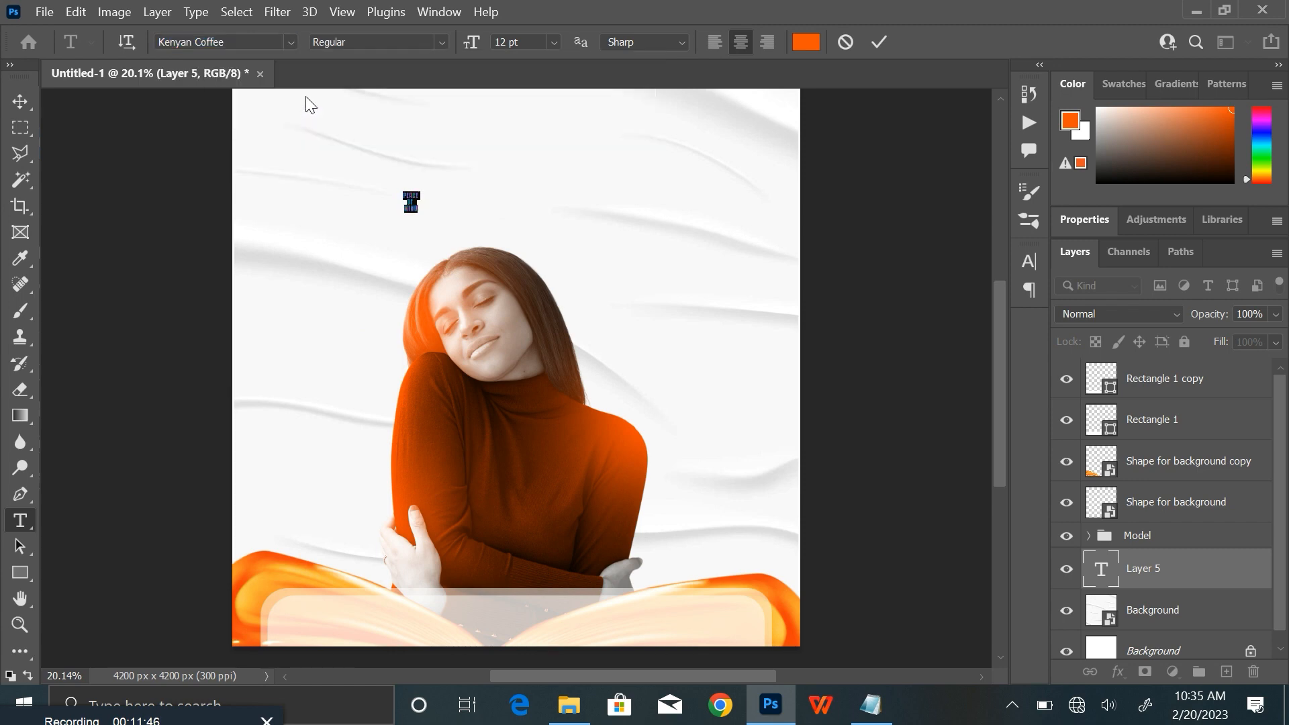
{"action": "left_click", "coordinate": [881, 45]}
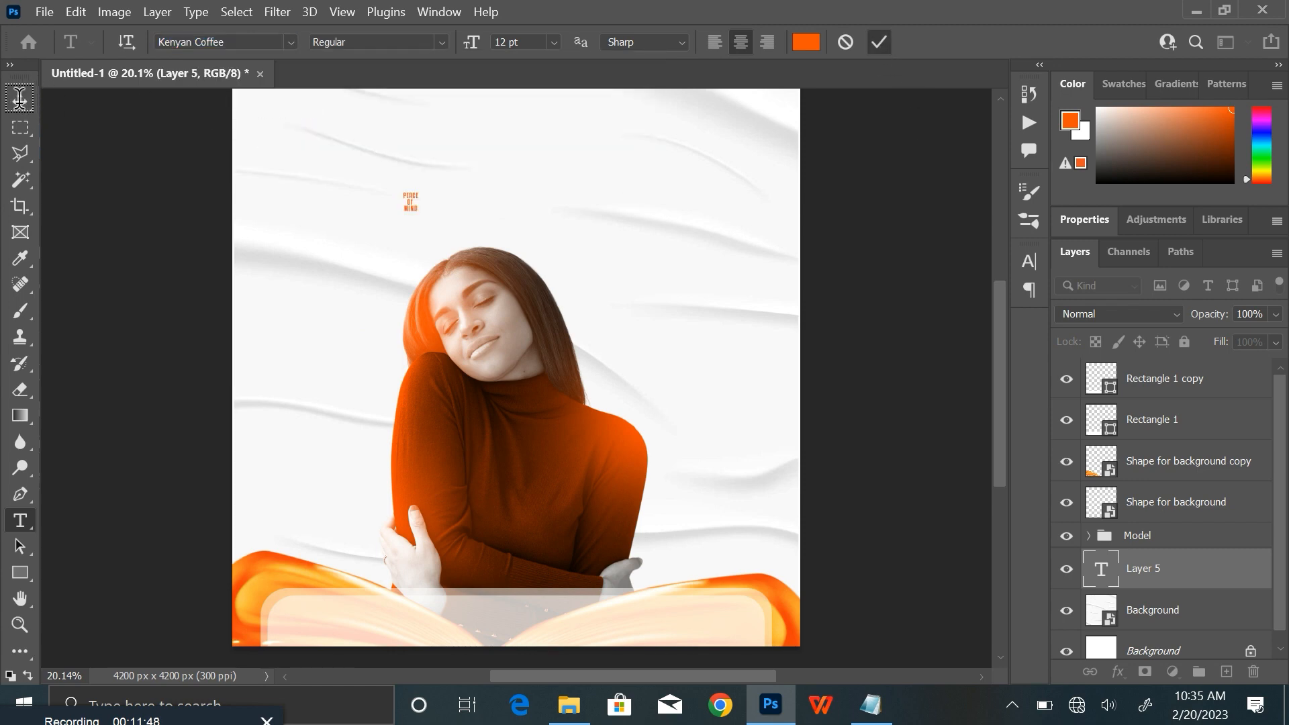
Step: Enlarge the PEACE OF MIND text proportionally to about 1332.5%, position it partly behind the model's head and apply the transform
{"action": "left_click", "coordinate": [20, 101]}
{"action": "left_click_drag", "start_coordinate": [421, 218], "coordinate": [600, 490]}
{"action": "left_click_drag", "start_coordinate": [531, 231], "coordinate": [522, 165]}
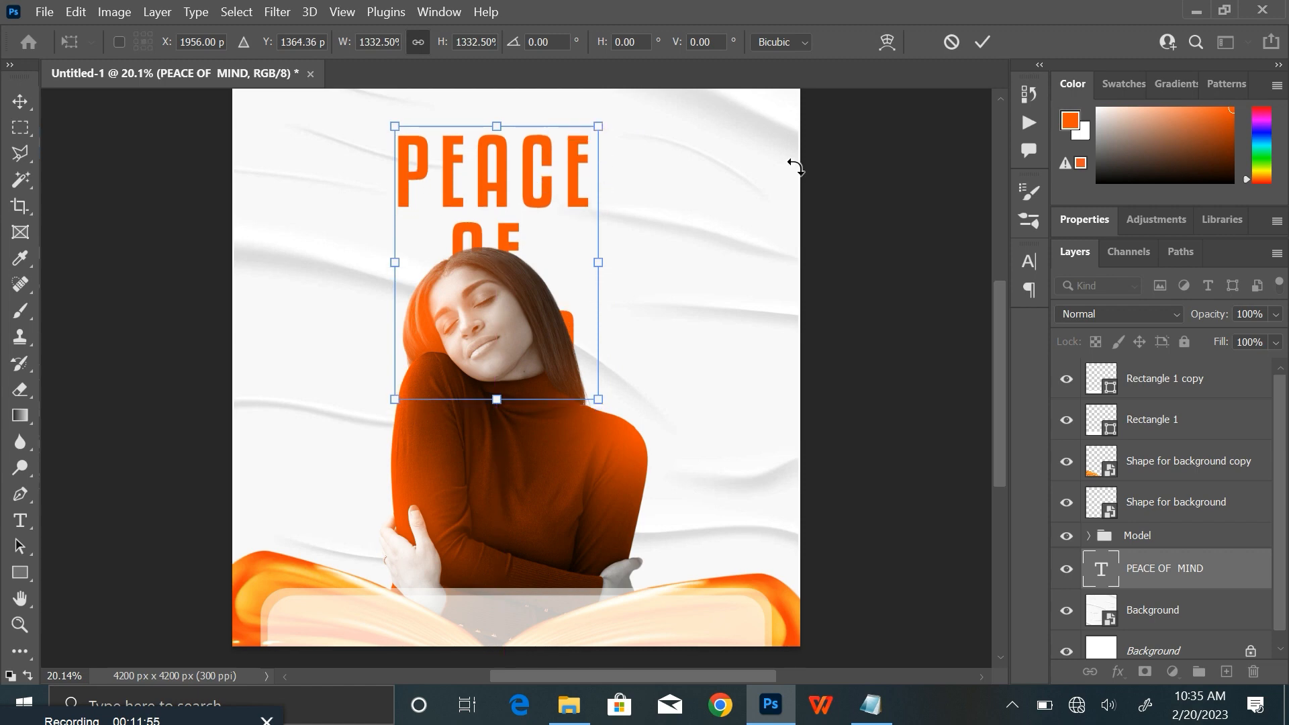
{"action": "left_click", "coordinate": [984, 47]}
{"action": "left_click", "coordinate": [862, 176]}
{"action": "scroll", "coordinate": [873, 188], "scroll_direction": "up", "scroll_amount": 1}
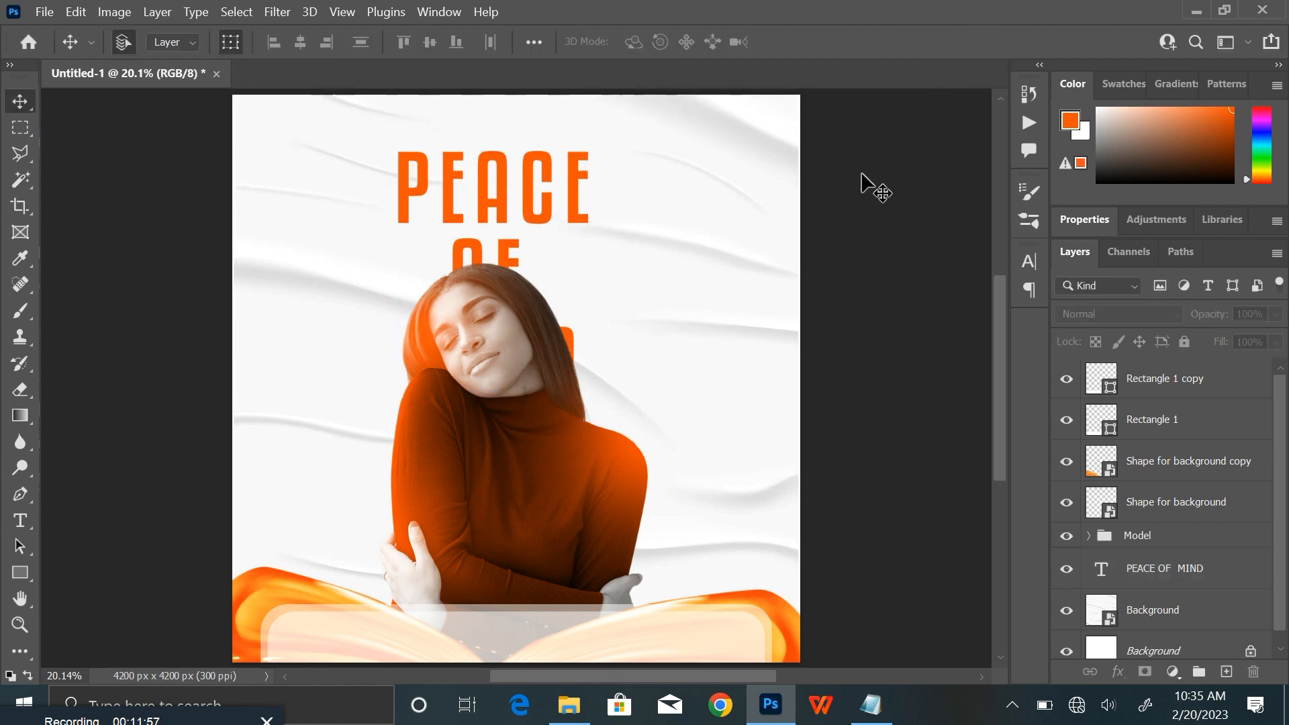
Step: Move the PEACE OF MIND text about 26 px right and 80 px up, then deselect it
{"action": "left_click", "coordinate": [536, 209]}
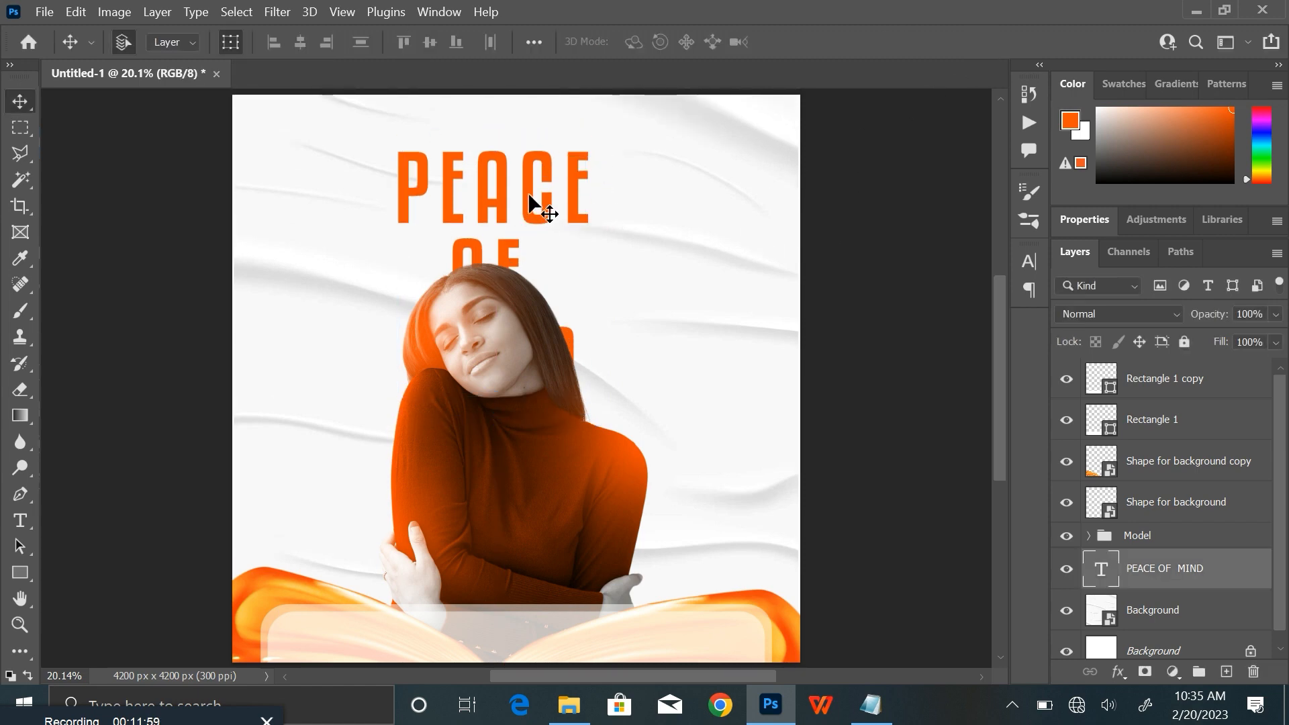
{"action": "left_click_drag", "start_coordinate": [525, 194], "coordinate": [529, 191]}
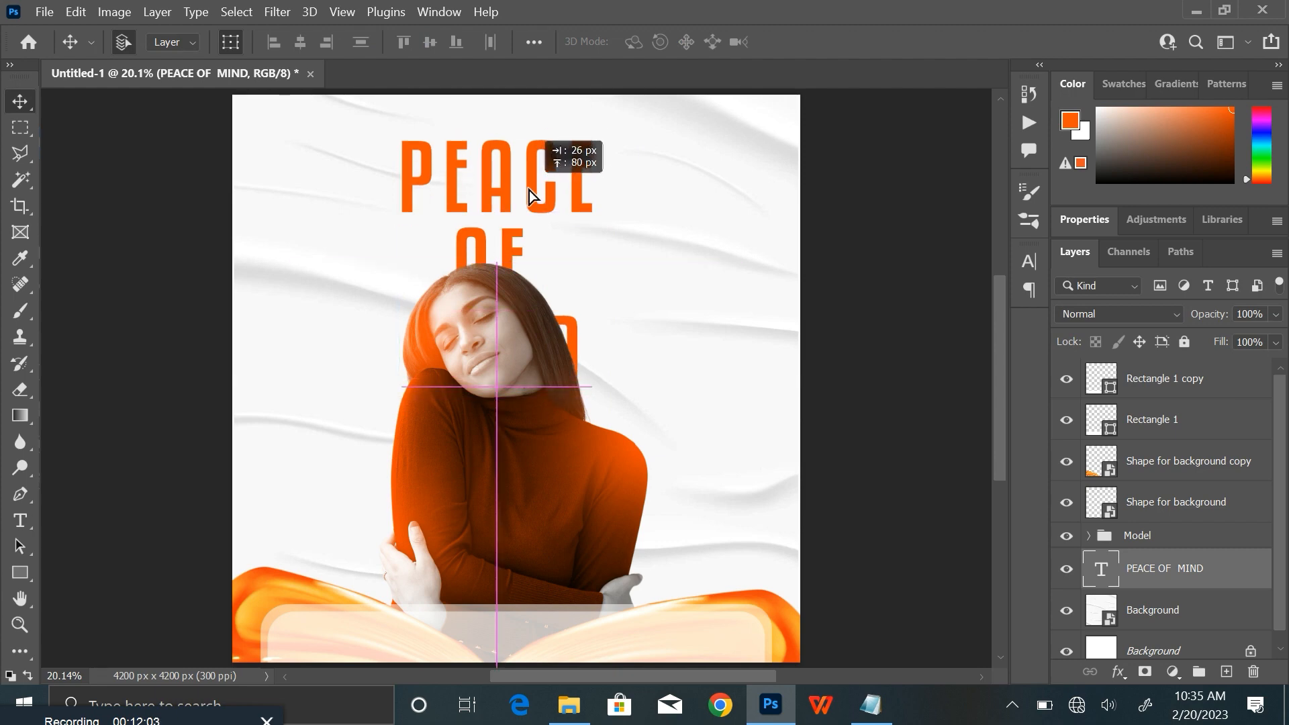
{"action": "left_click_drag", "start_coordinate": [529, 191], "coordinate": [529, 191]}
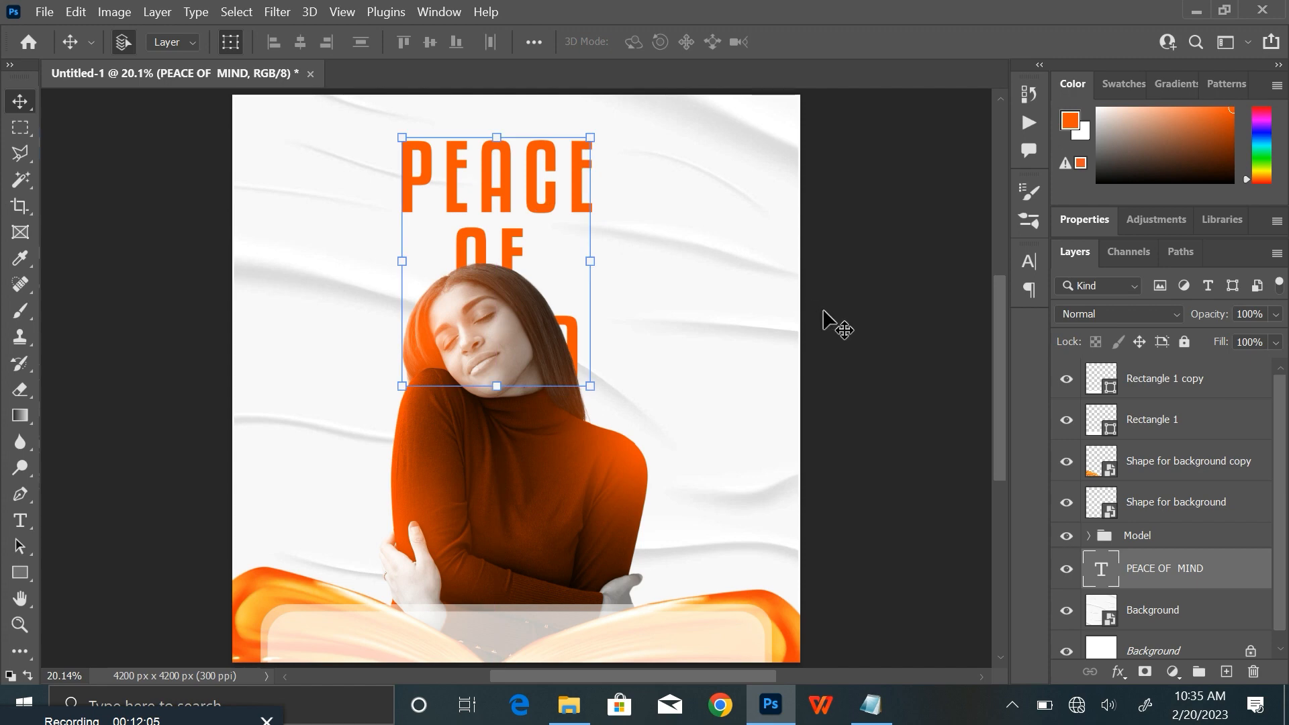
{"action": "left_click", "coordinate": [831, 318]}
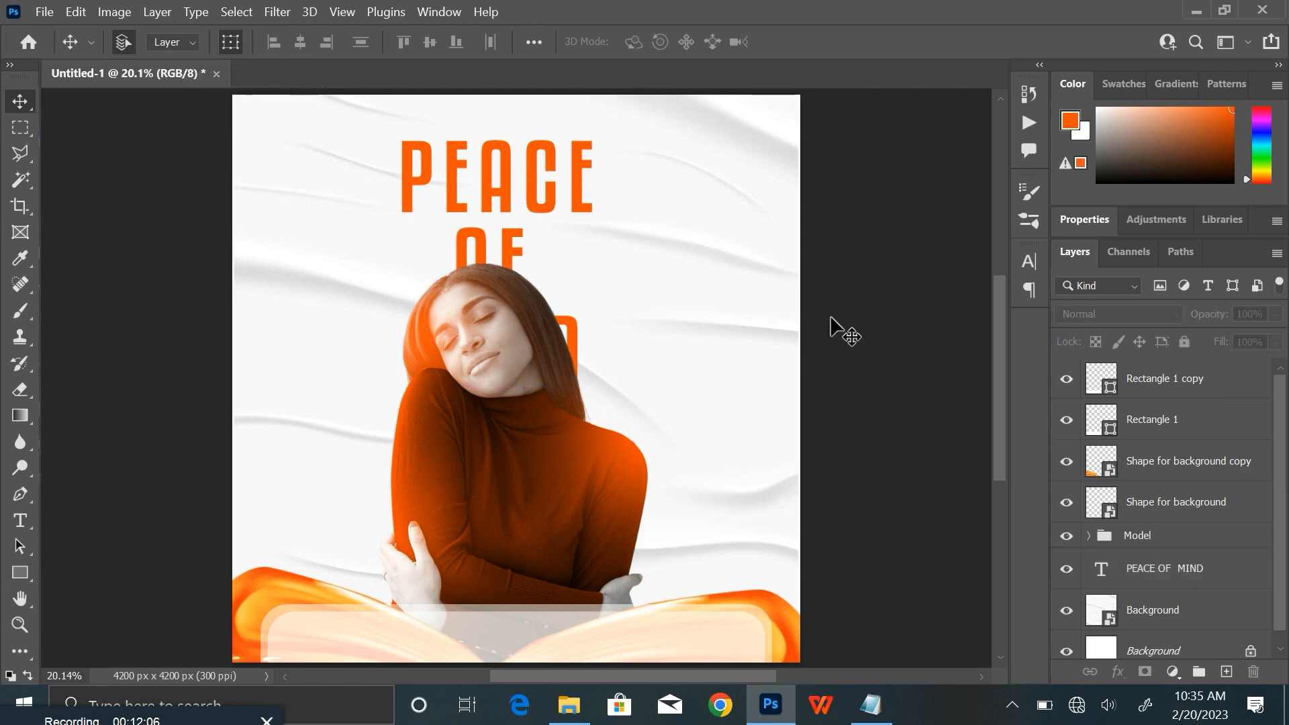
Step: Duplicate the PEACE OF MIND text layer, place the copy directly above the Model group and reduce its fill to 0%
{"action": "left_click", "coordinate": [541, 192]}
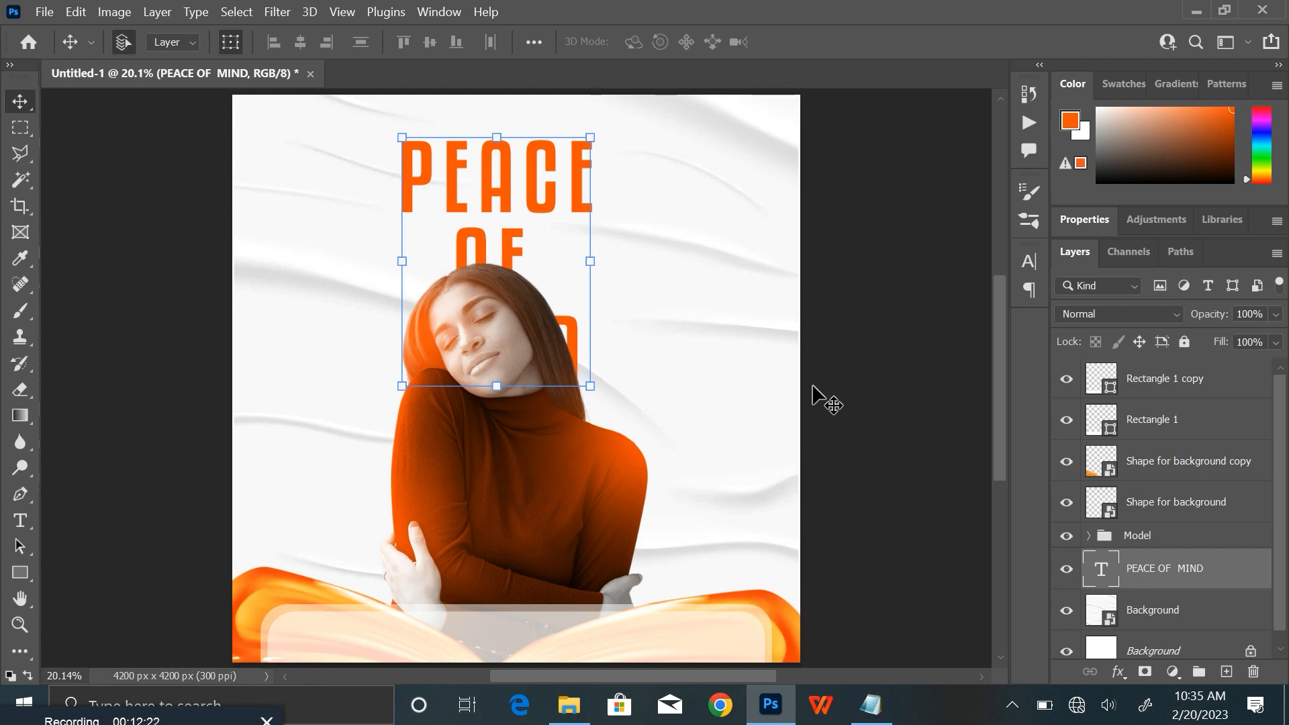
{"action": "key", "text": "ctrl+j"}
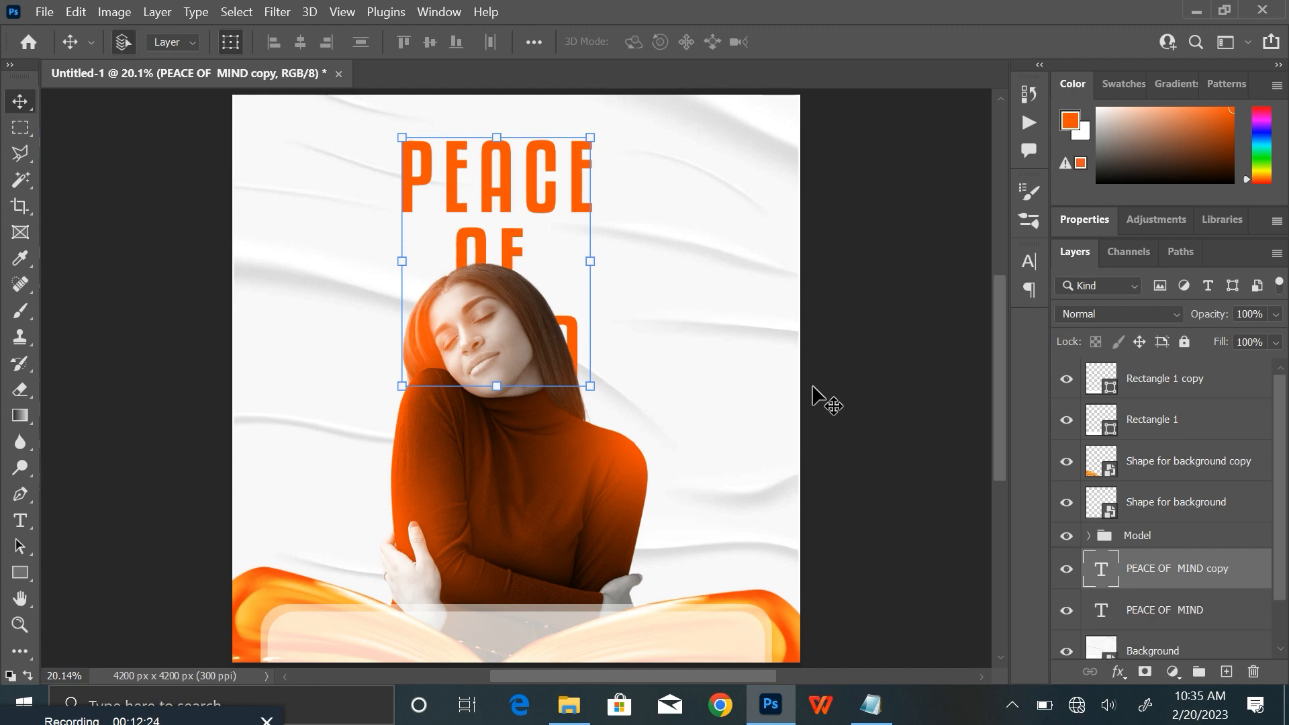
{"action": "left_click_drag", "start_coordinate": [1219, 579], "coordinate": [1205, 527]}
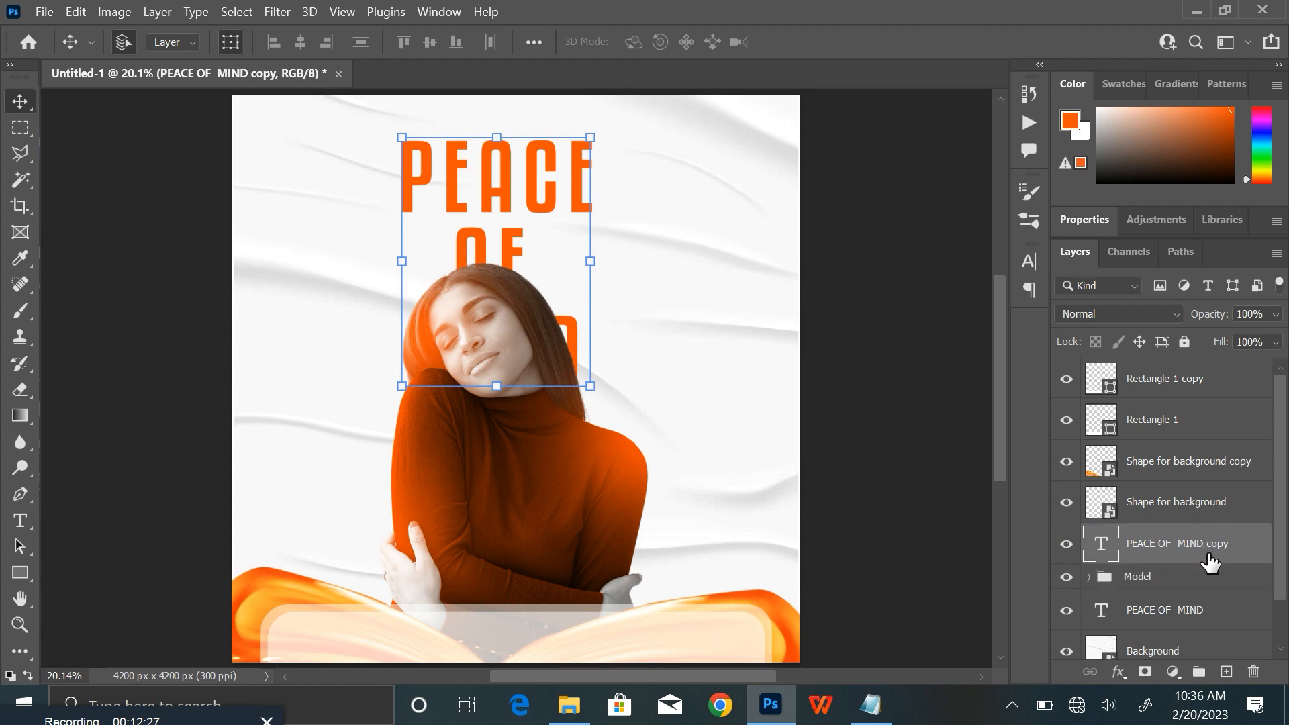
{"action": "left_click", "coordinate": [1275, 343]}
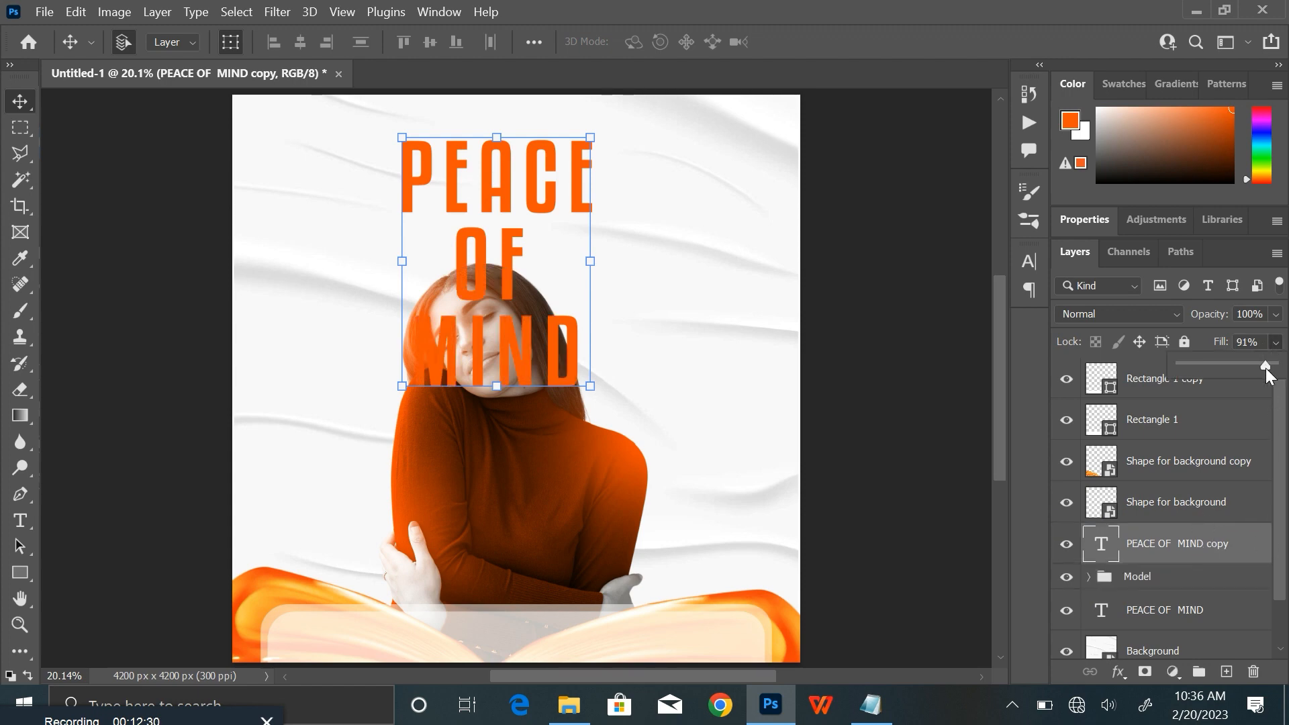
Step: Add a Stroke effect to the PEACE OF MIND copy and set its colour to white (ffffff)
{"action": "left_click", "coordinate": [1248, 549]}
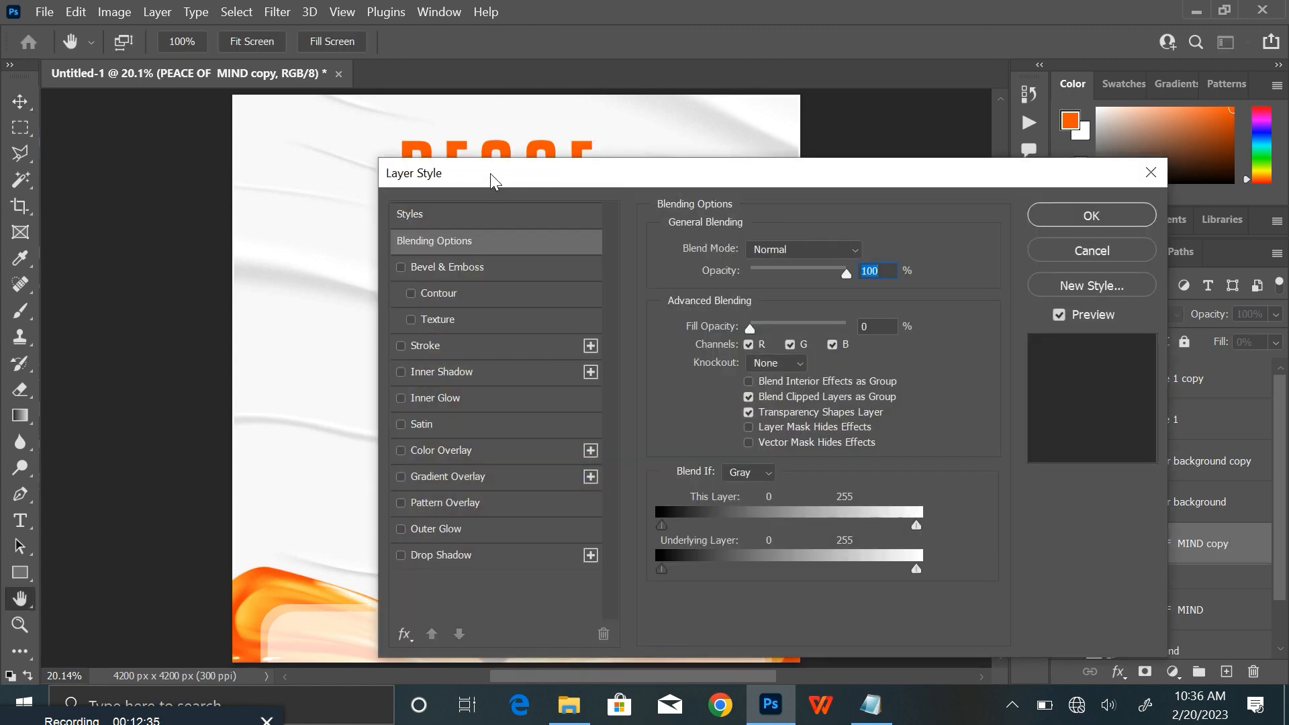
{"action": "left_click_drag", "start_coordinate": [490, 173], "coordinate": [790, 110]}
{"action": "left_click", "coordinate": [776, 280]}
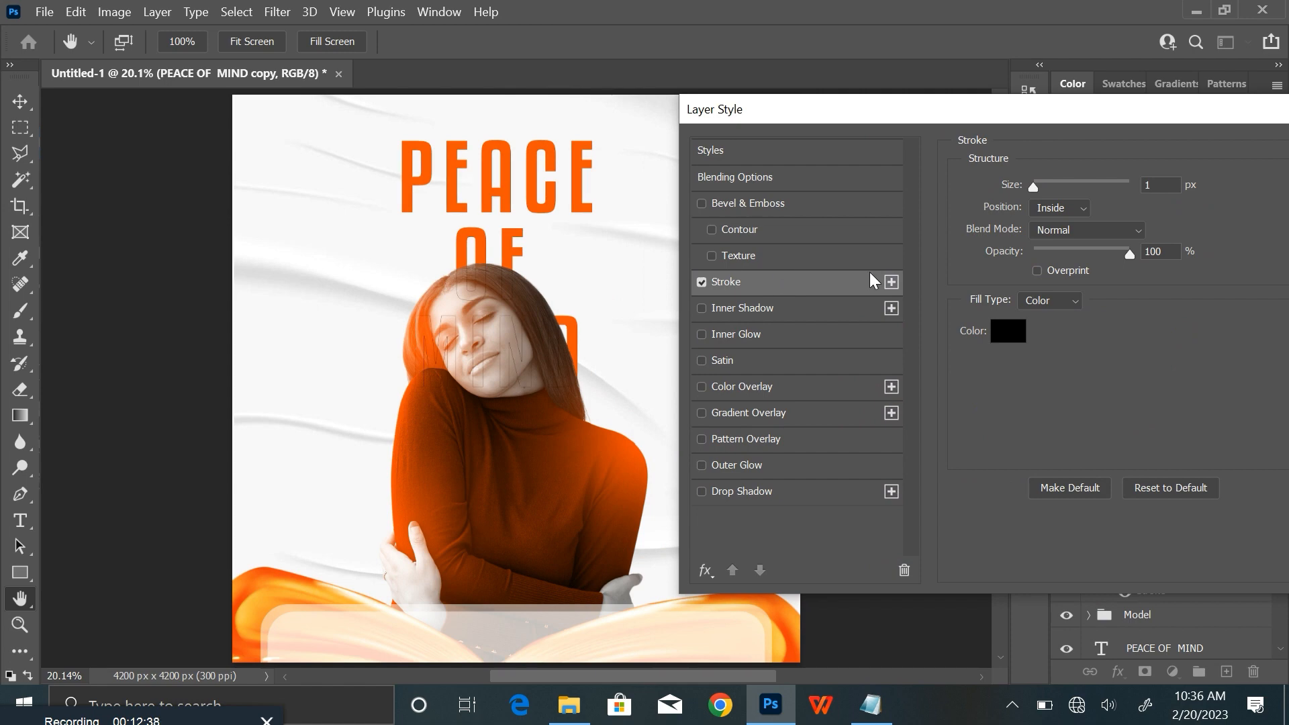
{"action": "left_click", "coordinate": [1010, 334]}
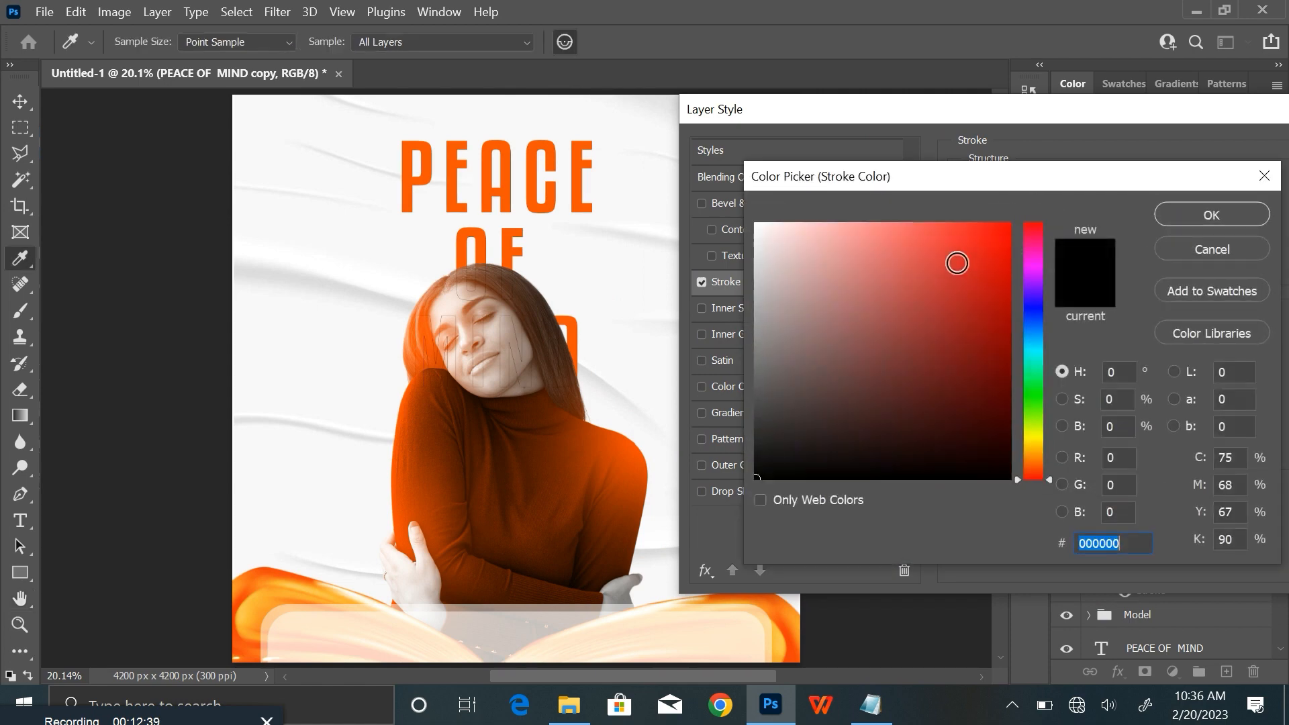
{"action": "left_click", "coordinate": [794, 244]}
{"action": "left_click", "coordinate": [756, 224]}
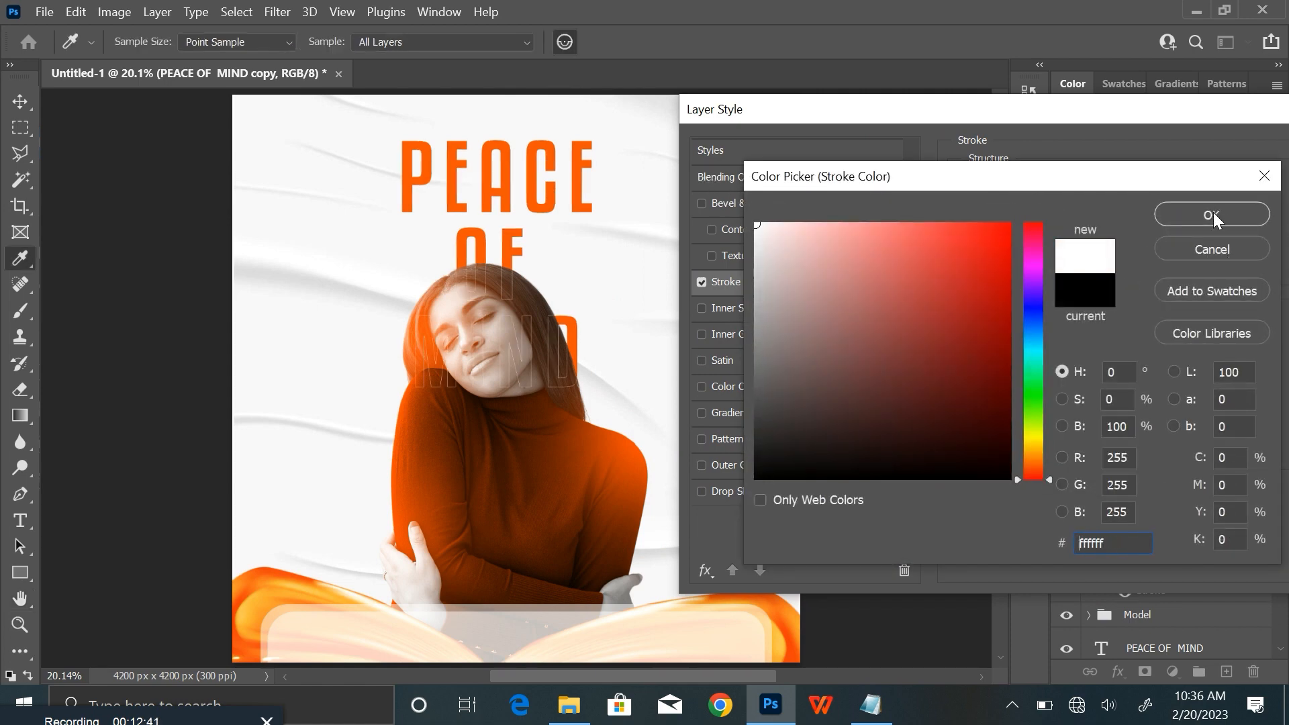
{"action": "left_click", "coordinate": [1212, 214]}
Step: Set the text copy's stroke to 8 px in the Inside position, apply the layer style and deselect the layer
{"action": "left_click_drag", "start_coordinate": [1036, 186], "coordinate": [1037, 184]}
{"action": "left_click", "coordinate": [1080, 211]}
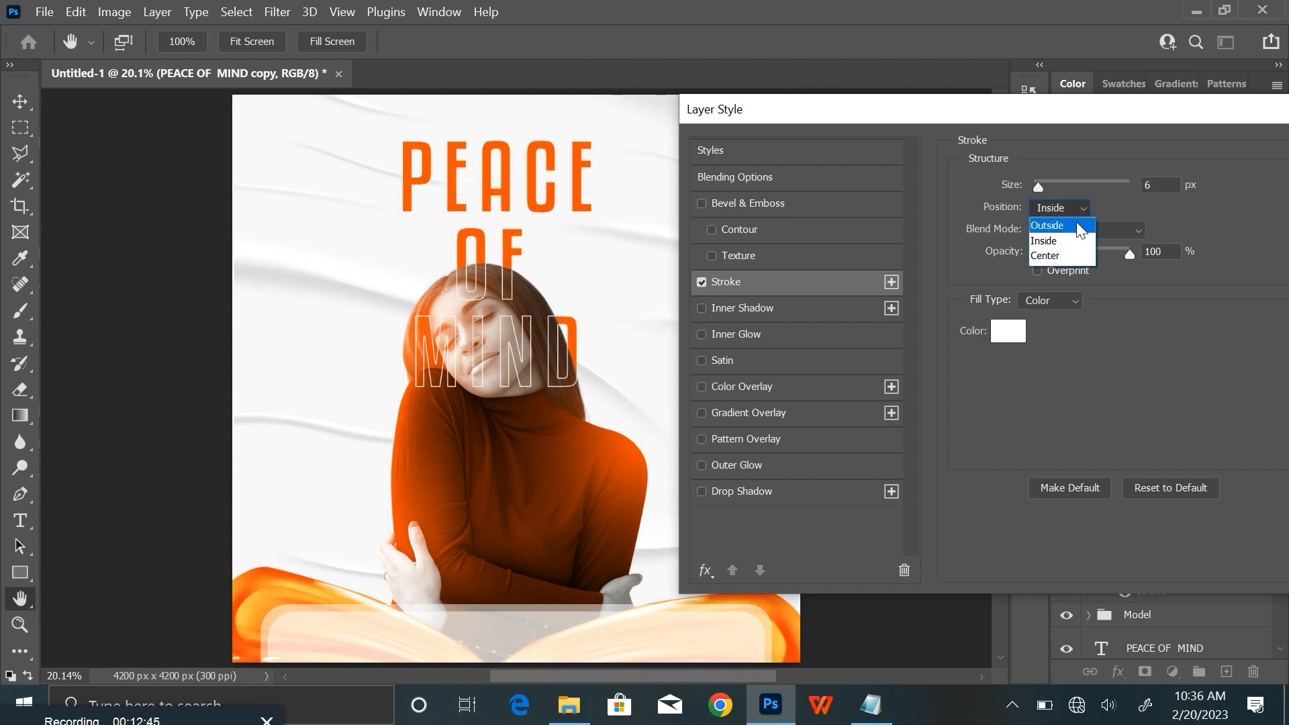
{"action": "left_click", "coordinate": [1076, 237]}
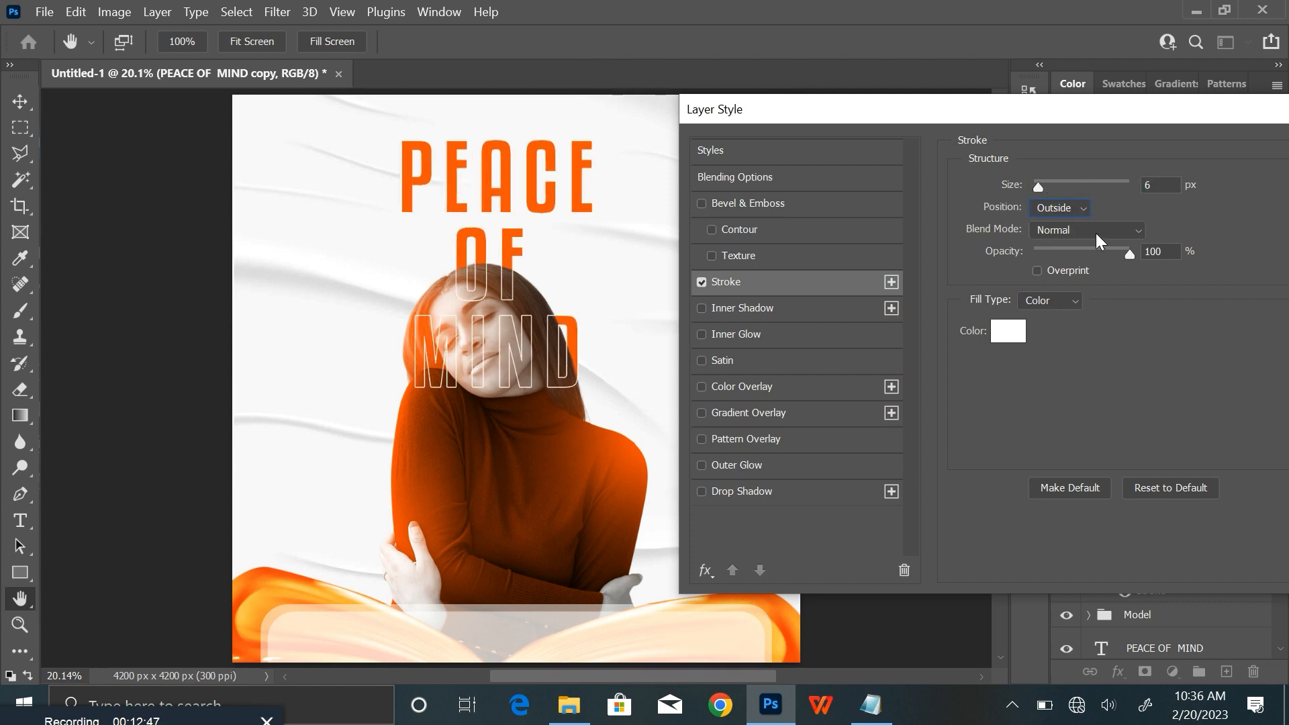
{"action": "left_click", "coordinate": [1074, 236]}
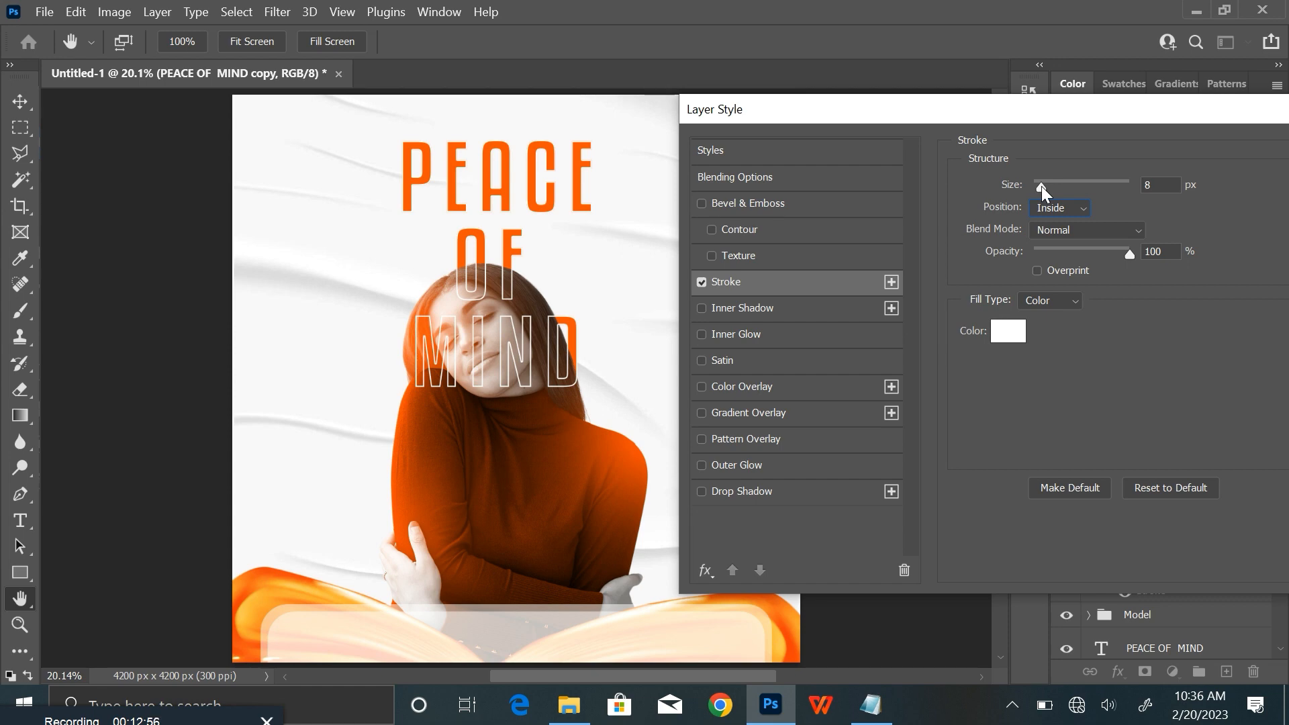
{"action": "left_click", "coordinate": [1041, 186]}
{"action": "left_click_drag", "start_coordinate": [1081, 114], "coordinate": [997, 154]}
{"action": "left_click", "coordinate": [1183, 175]}
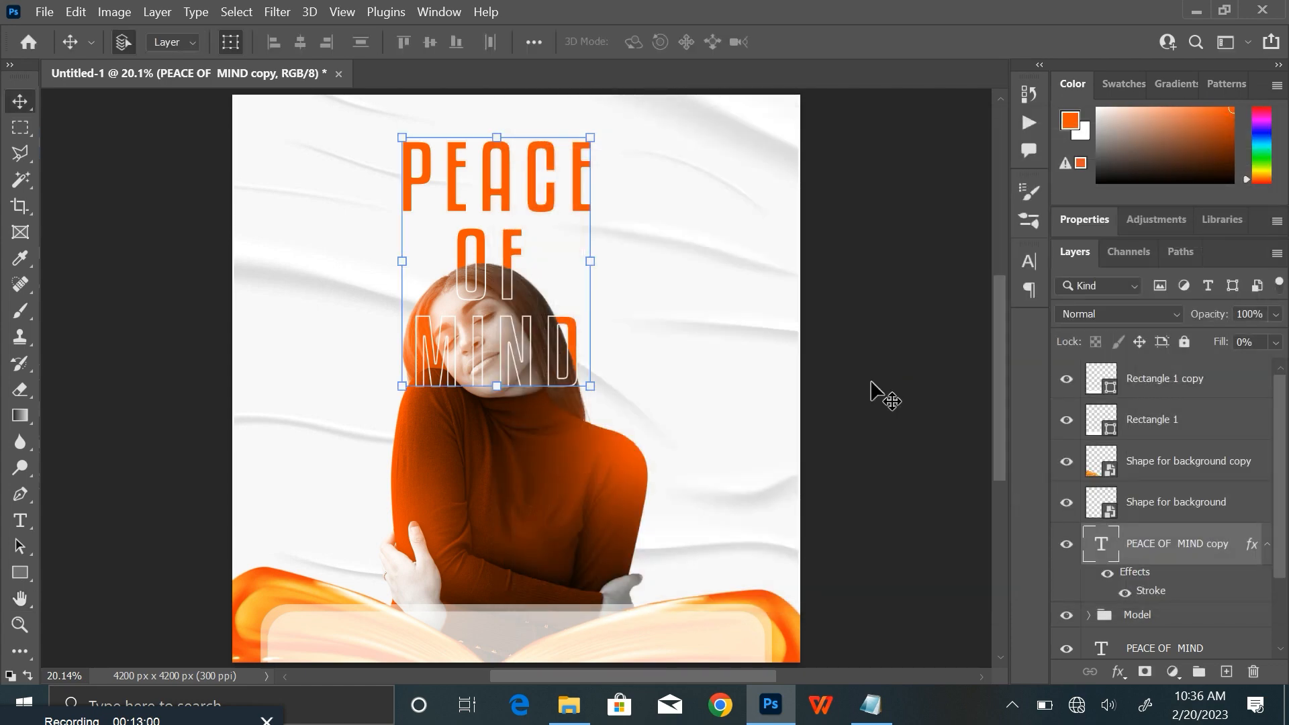
{"action": "left_click", "coordinate": [866, 386]}
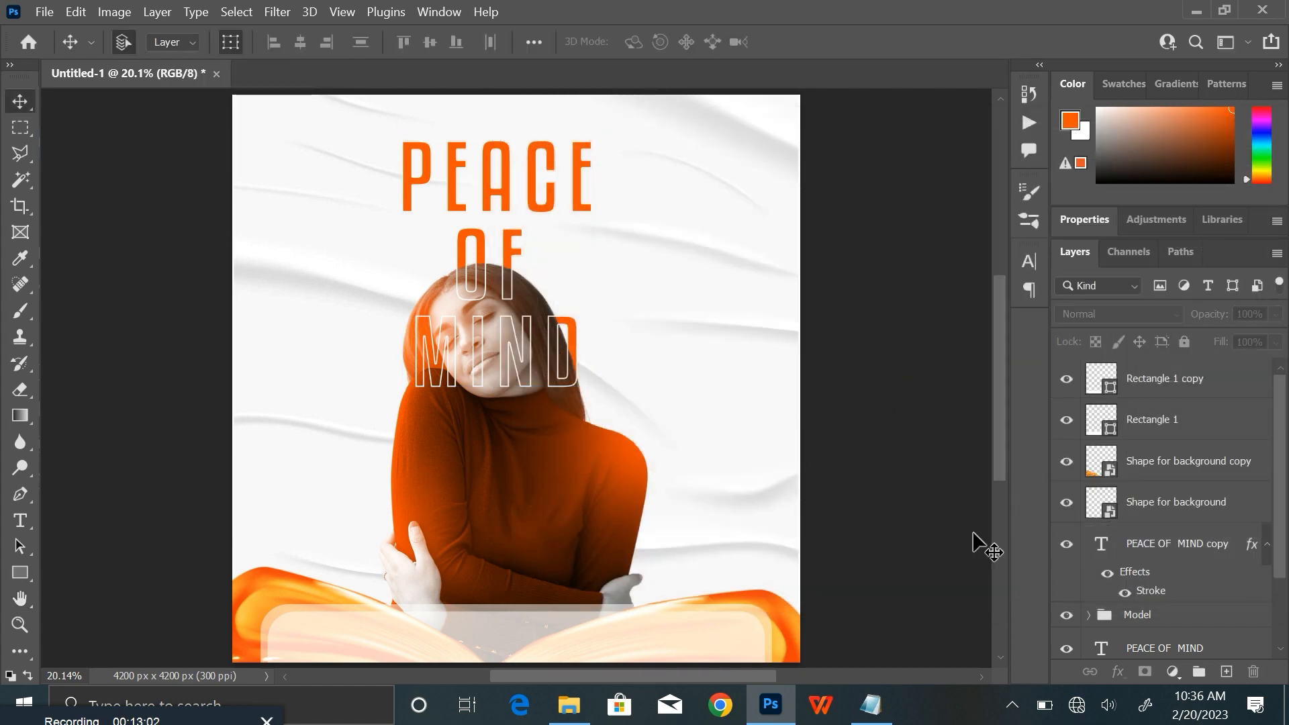
Step: Place the Image3 picture from the Peace of mind design folder directly above the wrinkled Background layer
{"action": "scroll", "coordinate": [1185, 576], "scroll_direction": "down", "scroll_amount": 3}
{"action": "left_click", "coordinate": [1195, 600]}
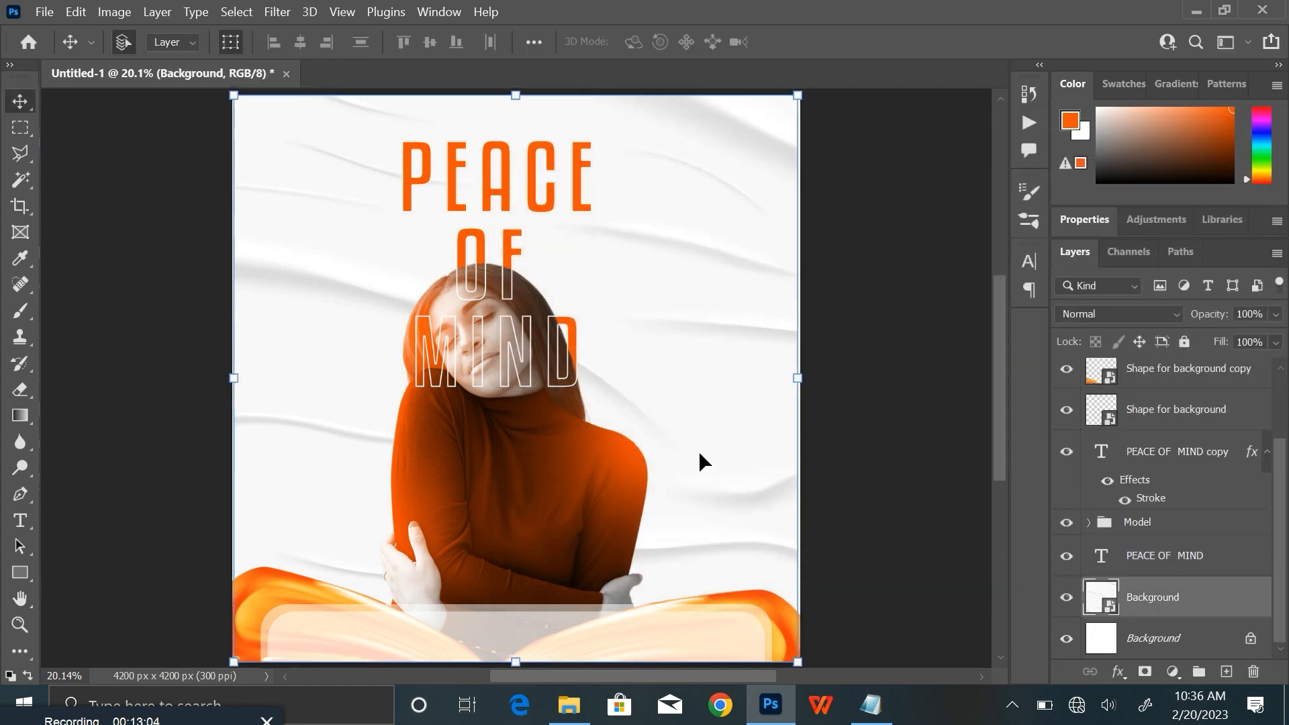
{"action": "left_click", "coordinate": [586, 698]}
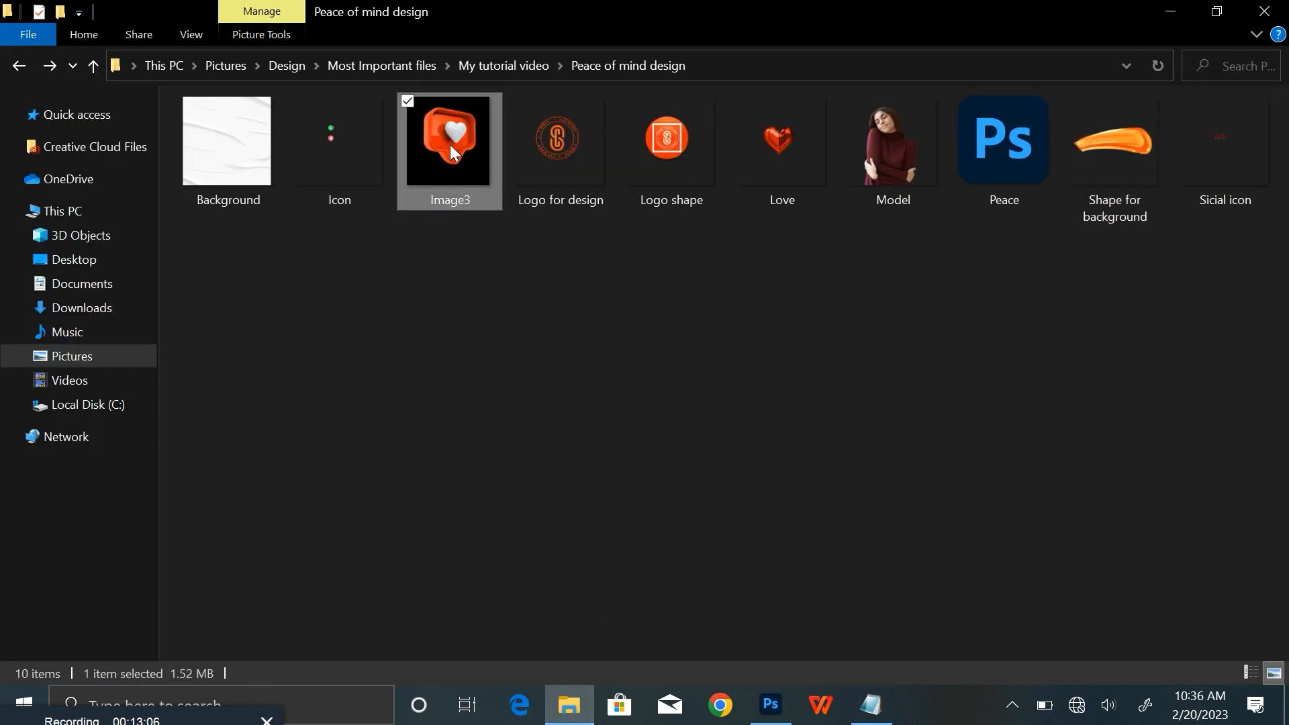
{"action": "left_click_drag", "start_coordinate": [450, 143], "coordinate": [320, 224]}
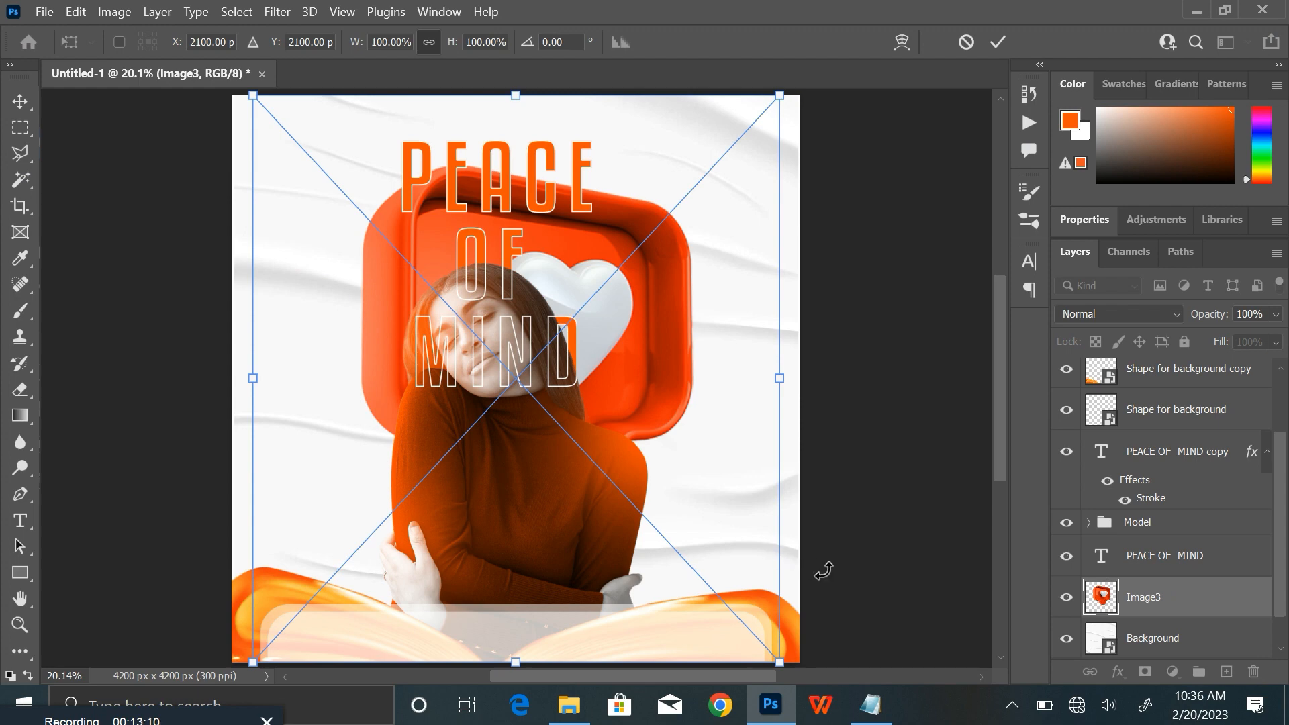
Step: Rotate Image3 to -24.15°, scale it to 47.92% and place it partly outside the canvas's upper-left corner, applying the transform
{"action": "left_click_drag", "start_coordinate": [823, 570], "coordinate": [843, 396]}
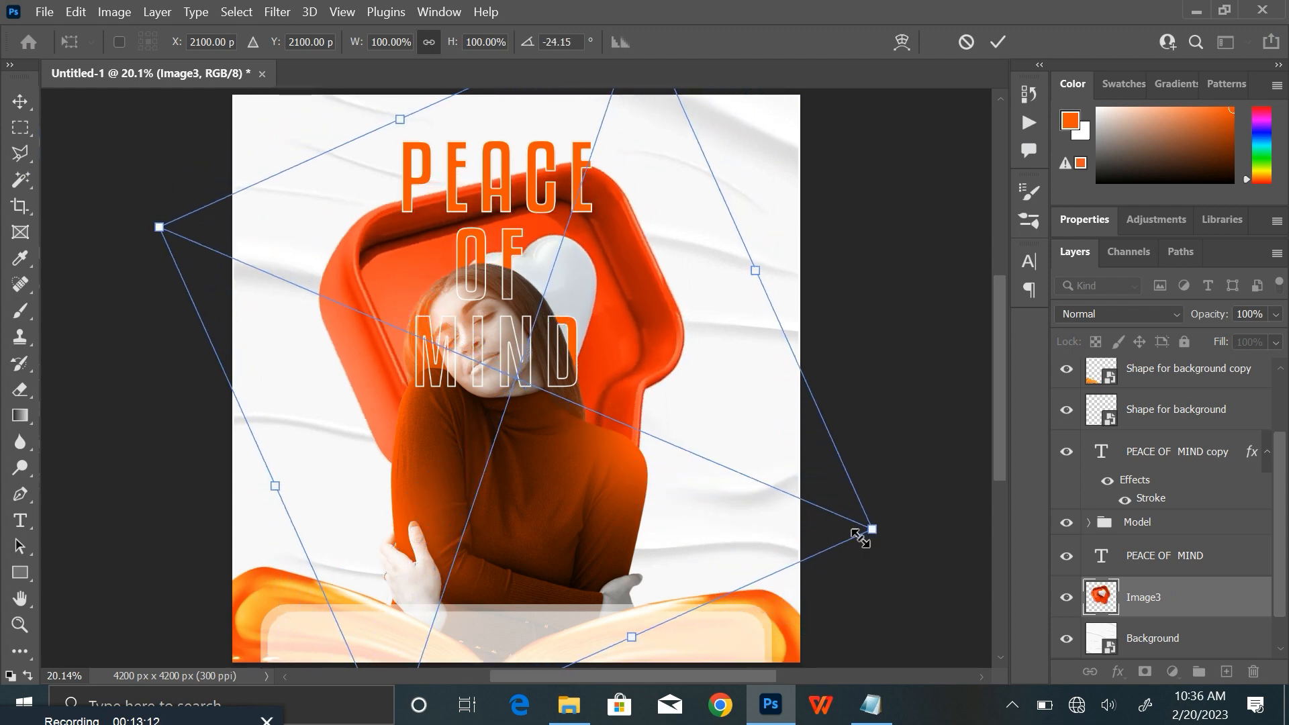
{"action": "left_click_drag", "start_coordinate": [871, 527], "coordinate": [500, 371]}
{"action": "left_click_drag", "start_coordinate": [316, 276], "coordinate": [304, 161]}
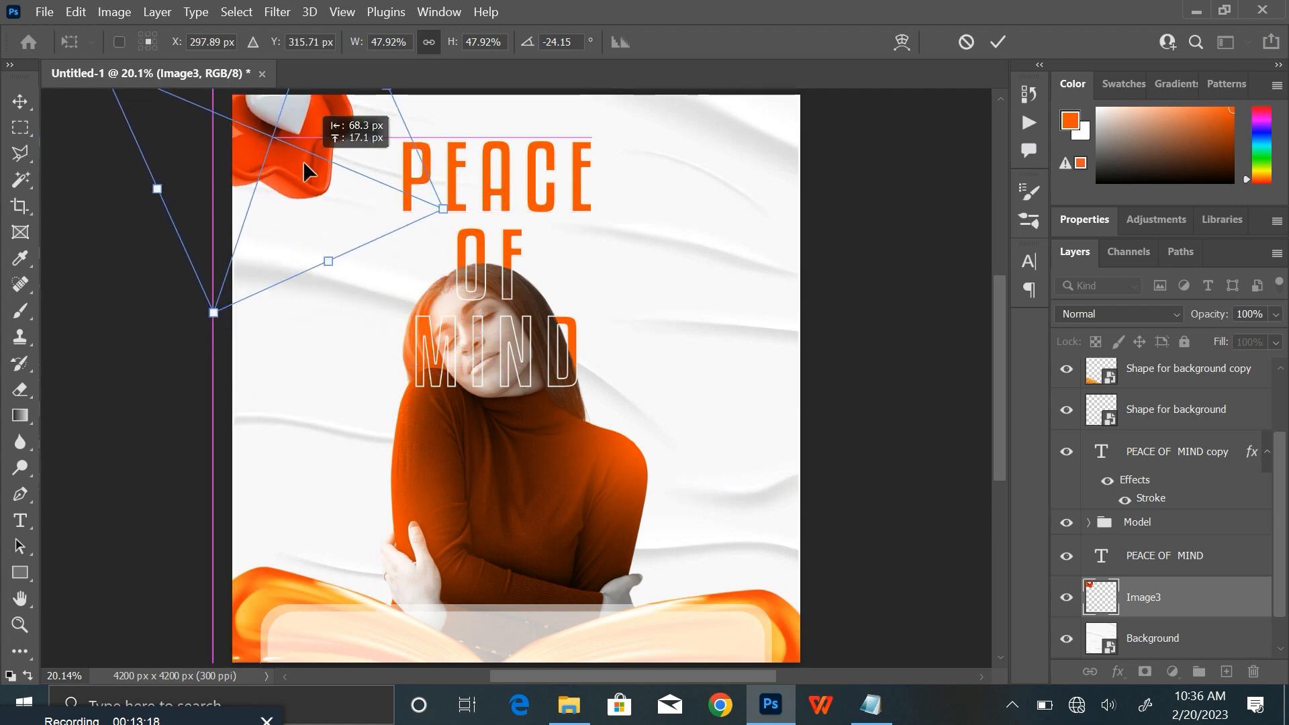
{"action": "left_click", "coordinate": [998, 41]}
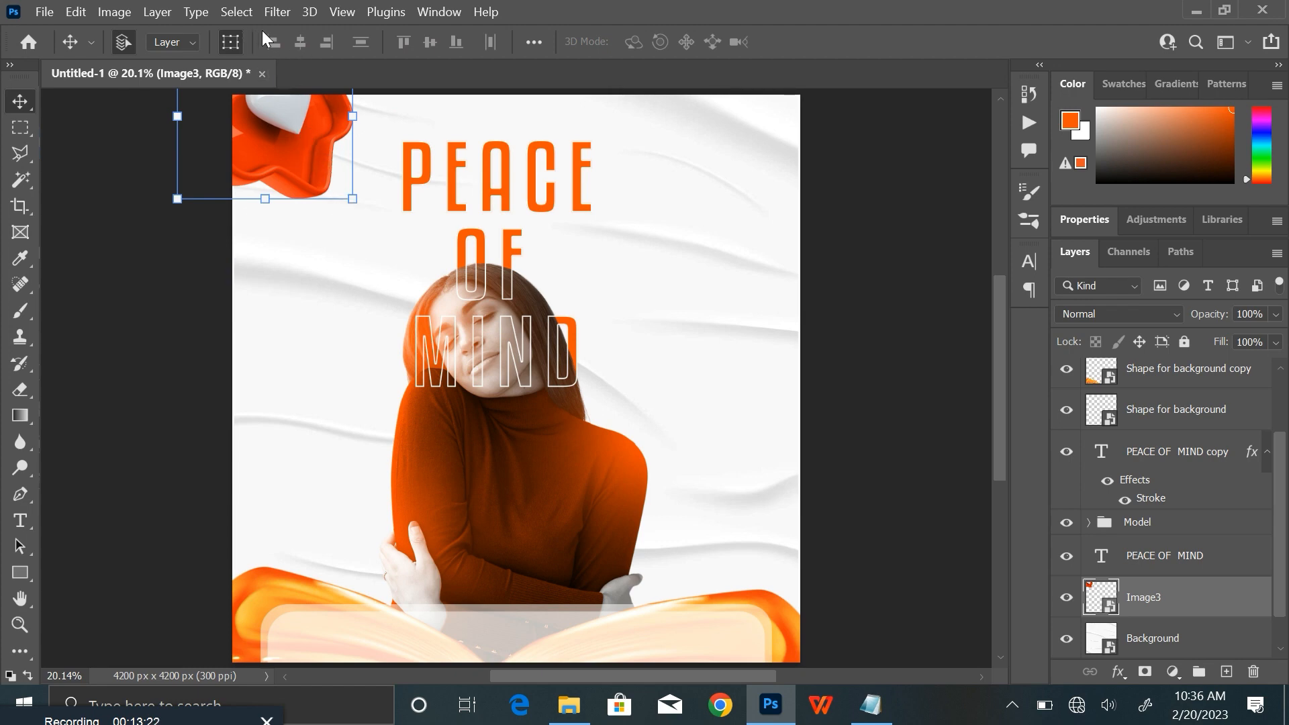
Step: Apply a Motion Blur to Image3 with an angle of 0° and a distance of 169 pixels, and deselect the layer
{"action": "left_click", "coordinate": [278, 13]}
{"action": "mouse_move", "coordinate": [504, 241]}
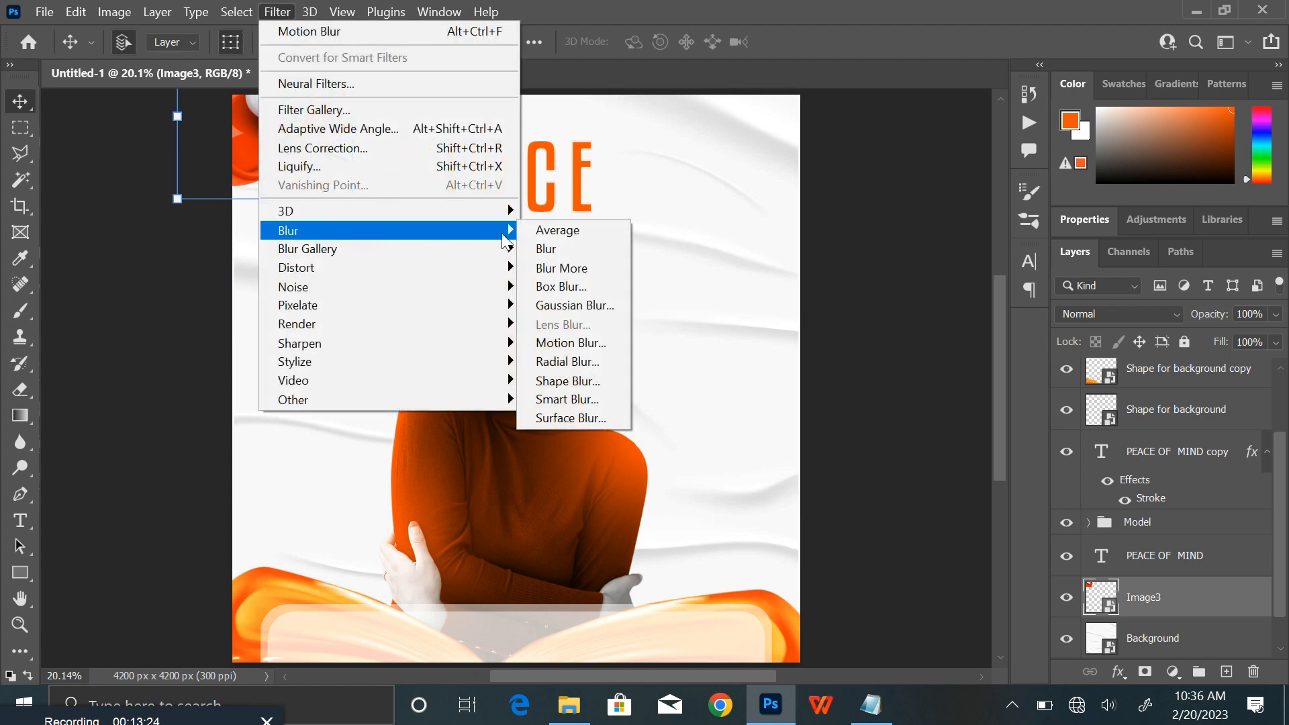
{"action": "left_click", "coordinate": [571, 343]}
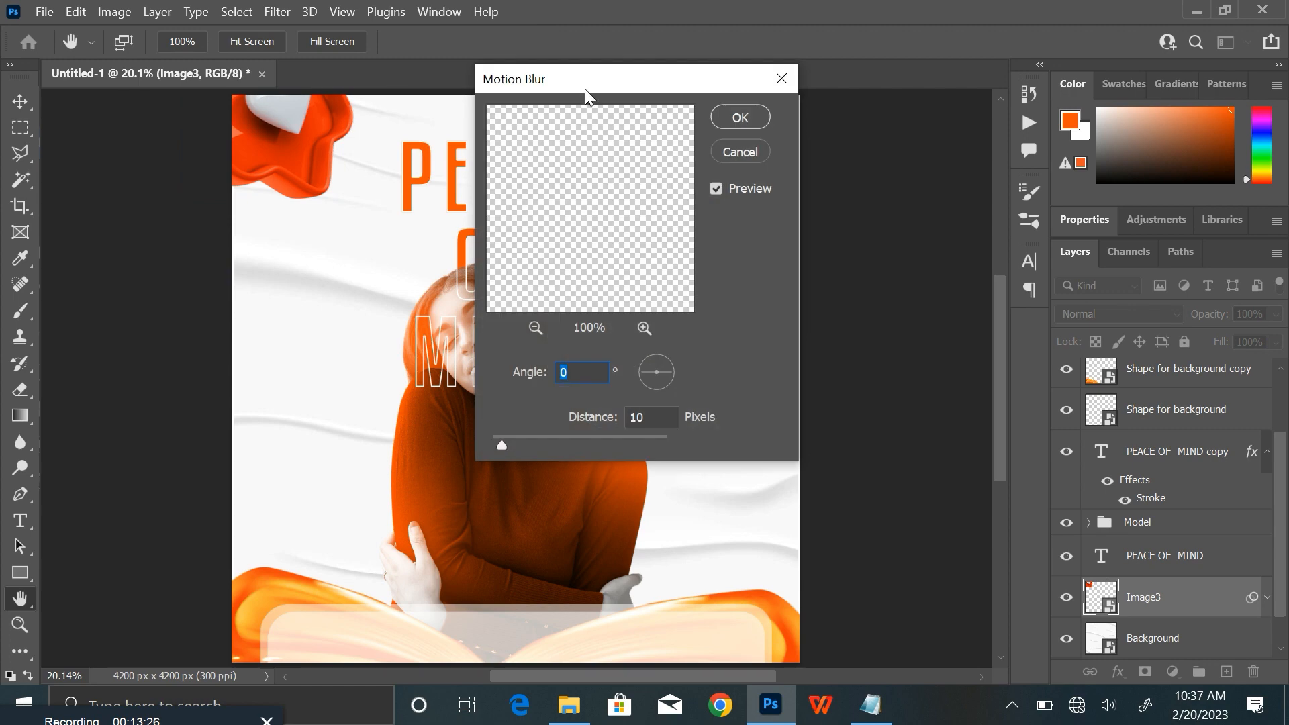
{"action": "left_click_drag", "start_coordinate": [585, 89], "coordinate": [811, 94]}
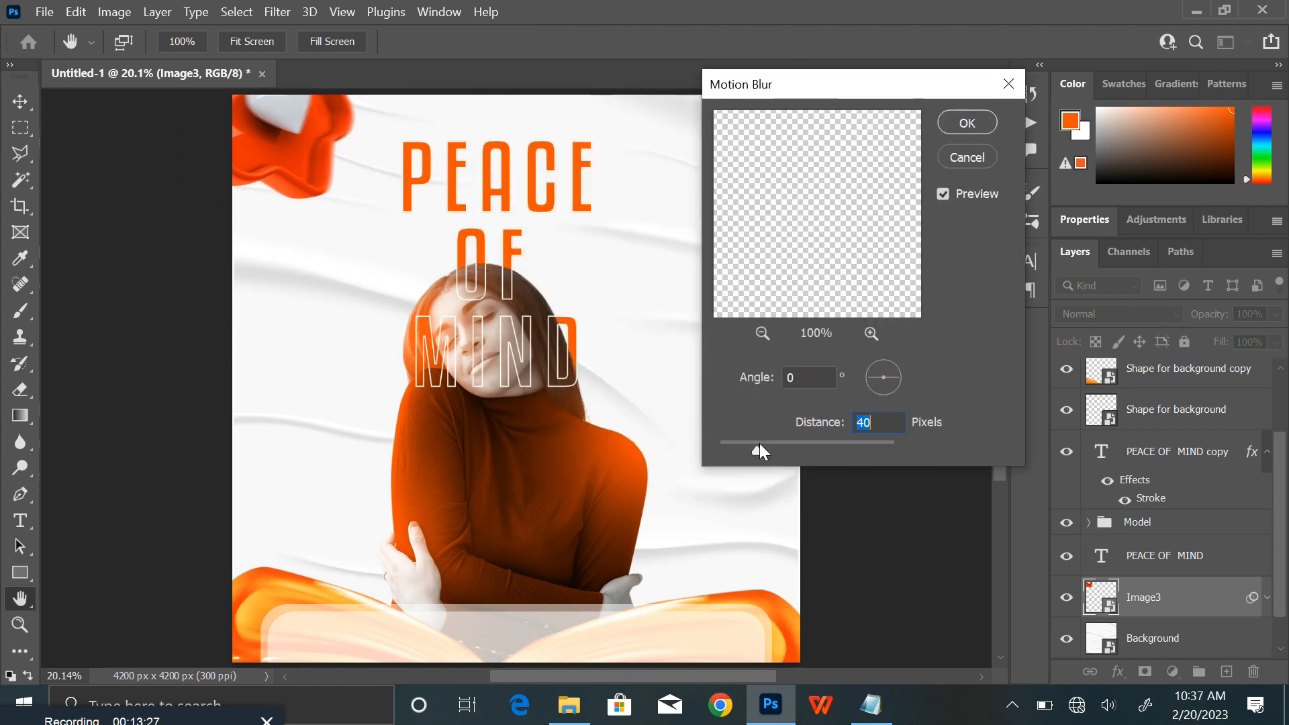
{"action": "left_click_drag", "start_coordinate": [759, 444], "coordinate": [802, 448]}
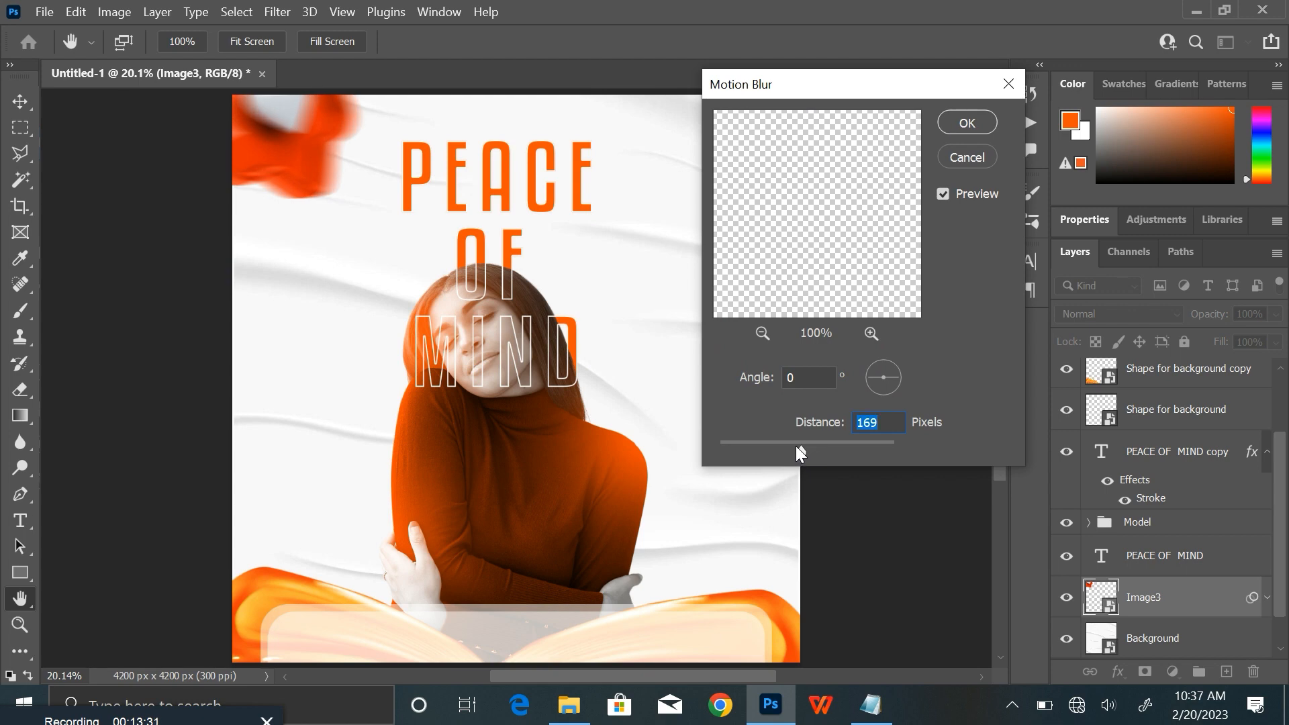
{"action": "left_click", "coordinate": [967, 123]}
{"action": "key", "text": "v"}
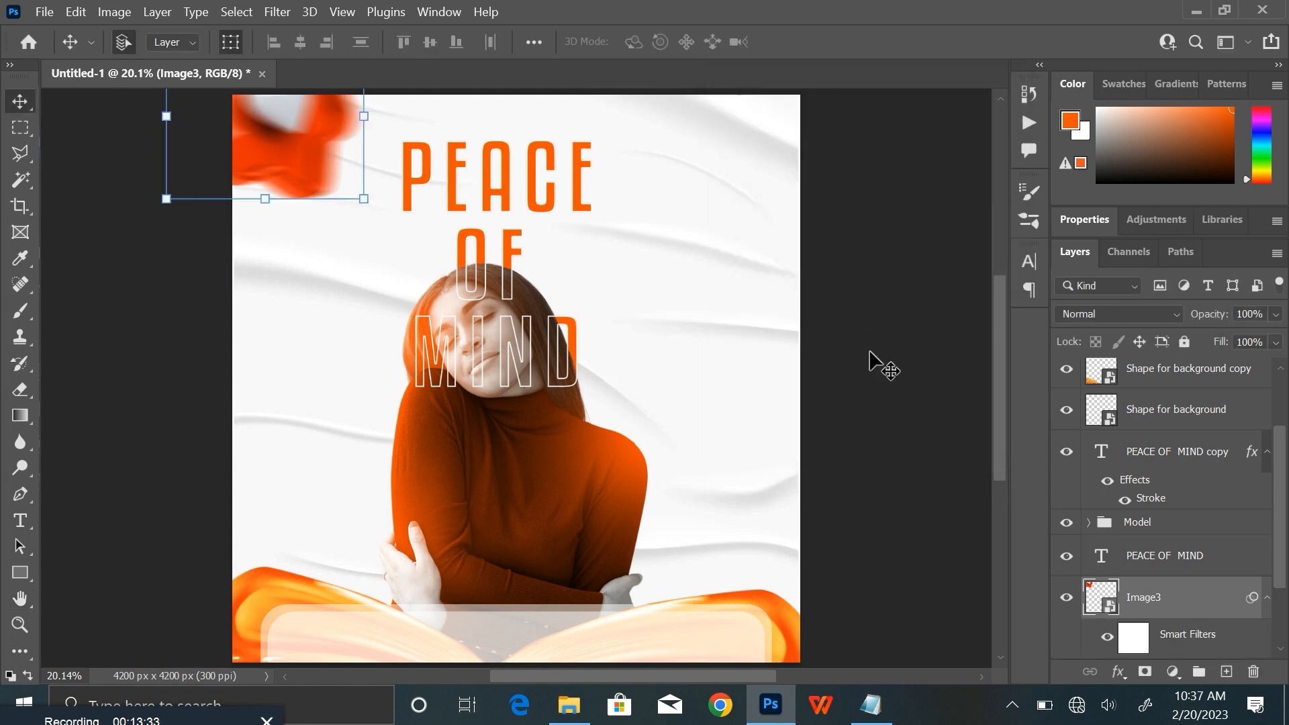
{"action": "left_click", "coordinate": [876, 366]}
Step: Place the Love picture from the Peace of mind design folder into the document
{"action": "left_click", "coordinate": [568, 705]}
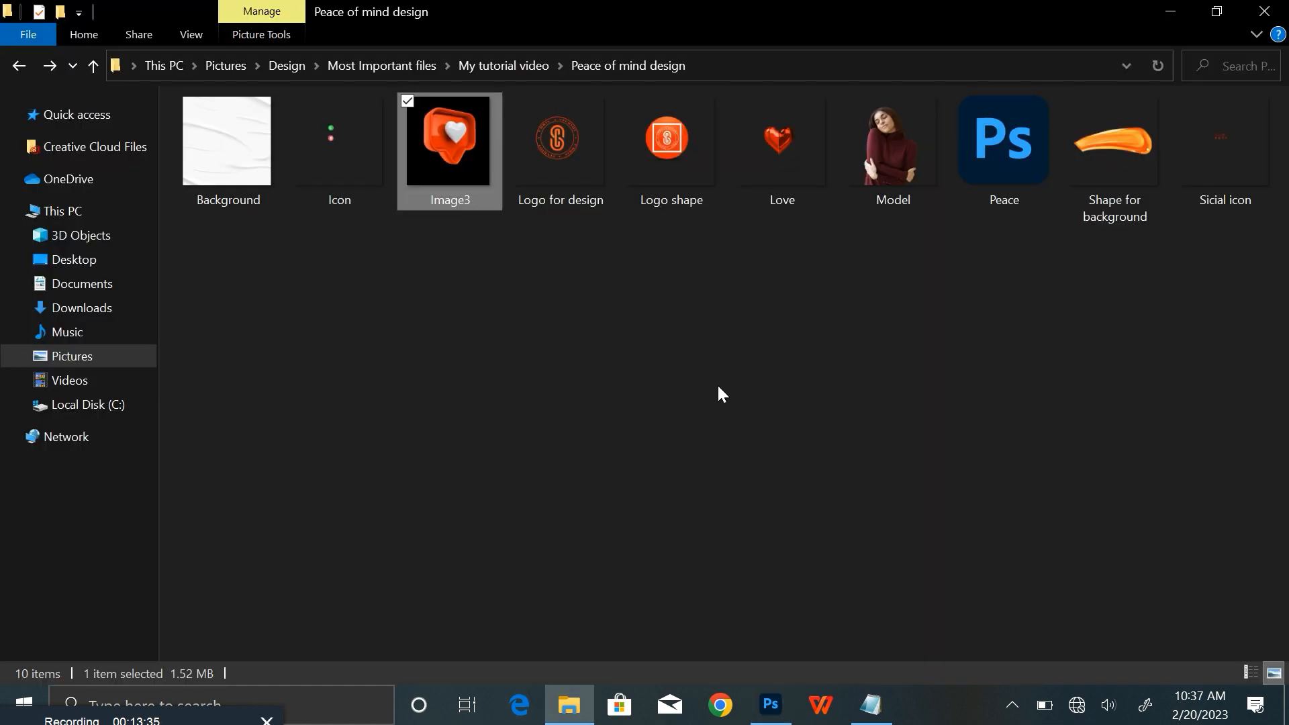
{"action": "left_click", "coordinate": [780, 171]}
{"action": "left_click_drag", "start_coordinate": [765, 171], "coordinate": [615, 464]}
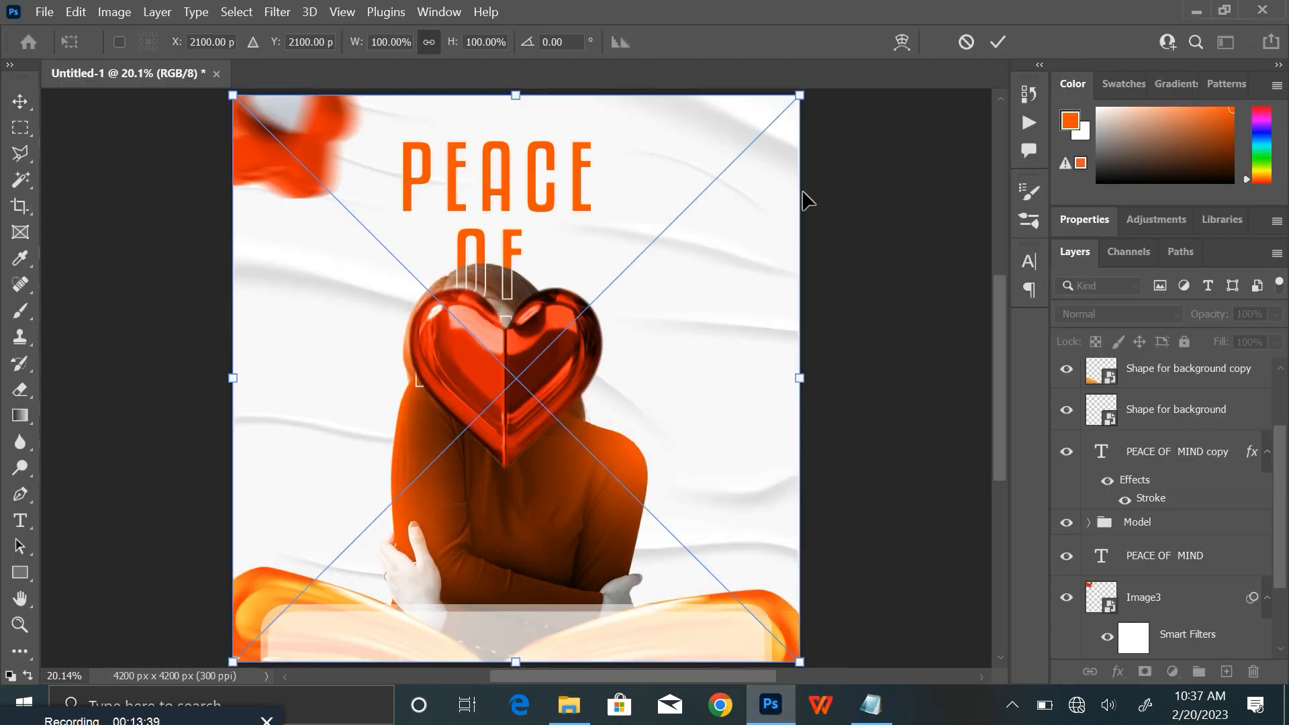
{"action": "left_click", "coordinate": [997, 44]}
Step: Move the Love layer directly below the PEACE OF MIND copy layer, collapsing that text layer's effects list
{"action": "scroll", "coordinate": [1220, 537], "scroll_direction": "down", "scroll_amount": 1}
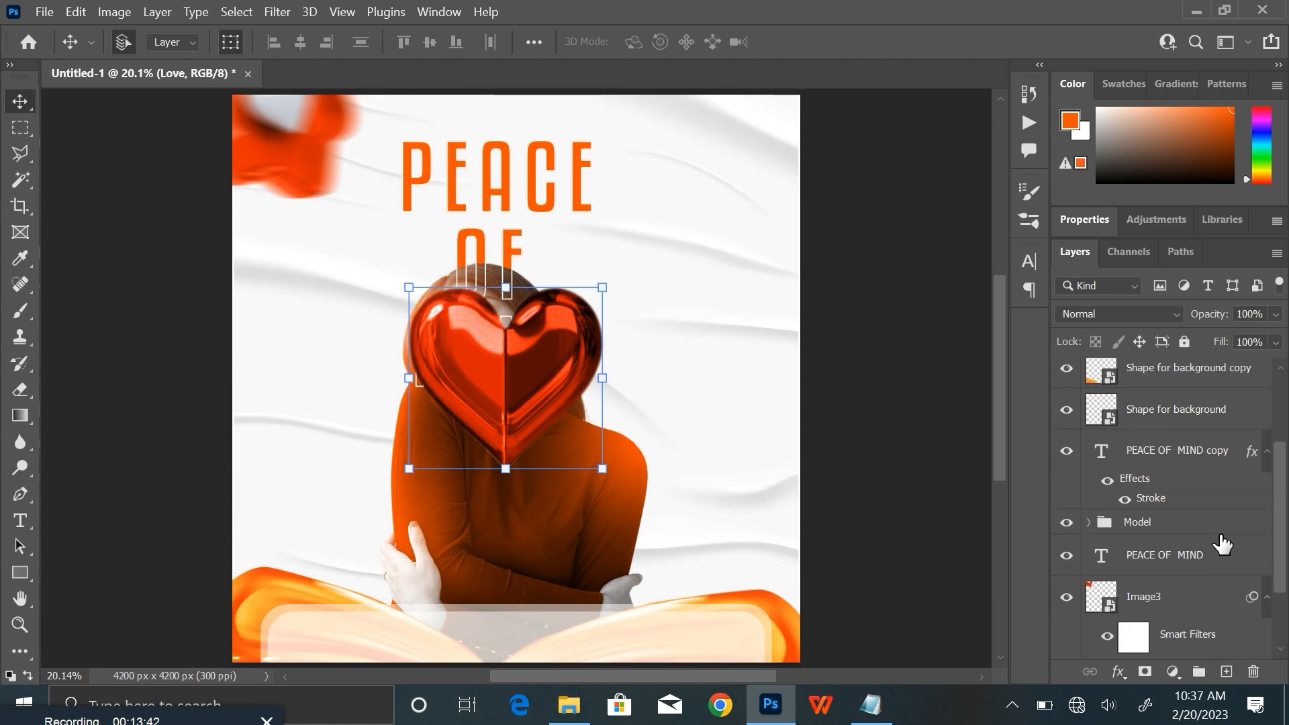
{"action": "scroll", "coordinate": [1226, 493], "scroll_direction": "up", "scroll_amount": 3}
{"action": "left_click_drag", "start_coordinate": [1184, 387], "coordinate": [1215, 565]}
{"action": "scroll", "coordinate": [1228, 568], "scroll_direction": "down", "scroll_amount": 1}
{"action": "left_click", "coordinate": [1266, 504]}
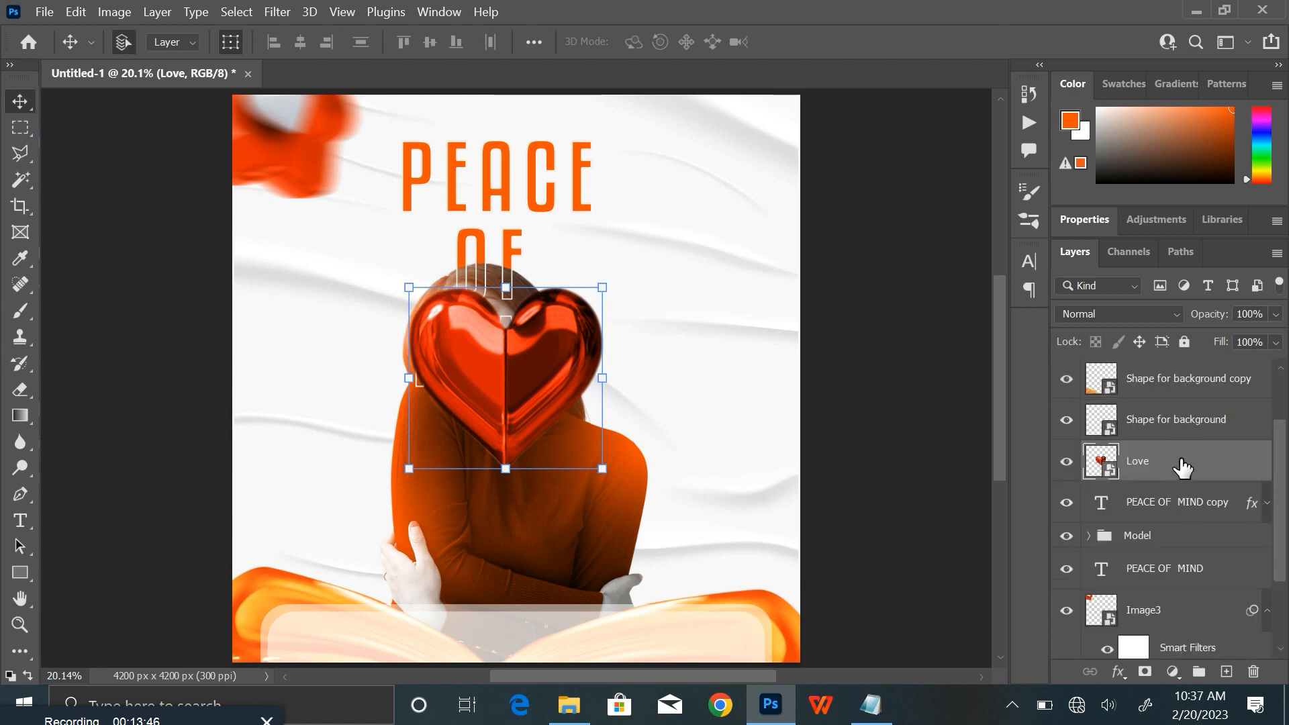
{"action": "left_click_drag", "start_coordinate": [1181, 472], "coordinate": [1070, 497]}
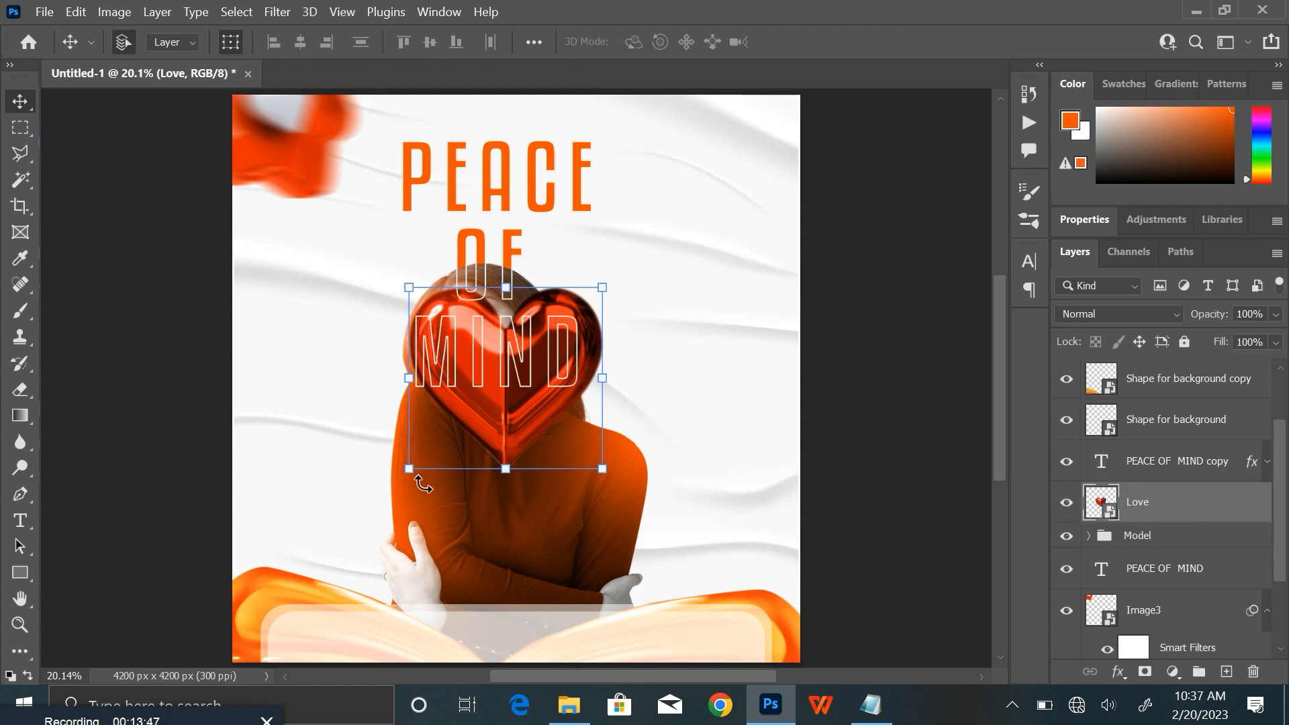
Step: Scale the Love heart to 18.04%, rotate it 25.44° and place it on the model's hair beside the word OF
{"action": "key", "text": "ctrl+t"}
{"action": "left_click_drag", "start_coordinate": [407, 473], "coordinate": [800, 389]}
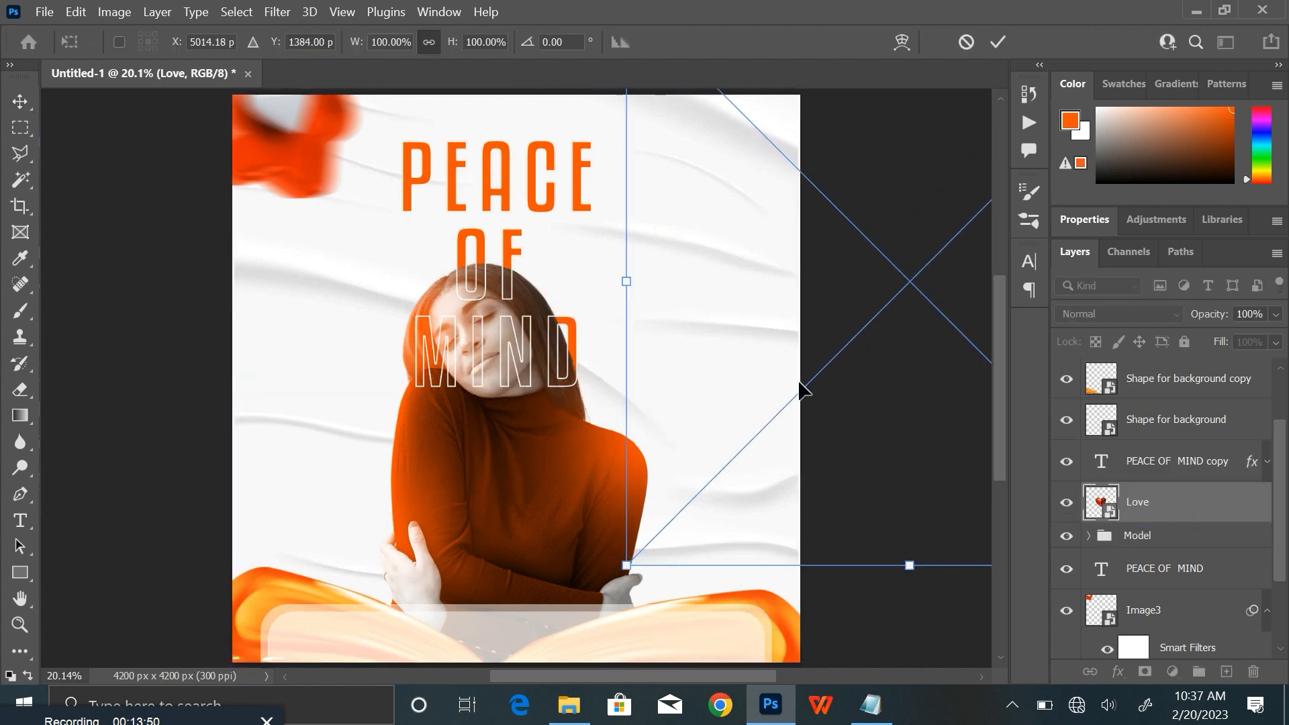
{"action": "key", "text": "ctrl+z"}
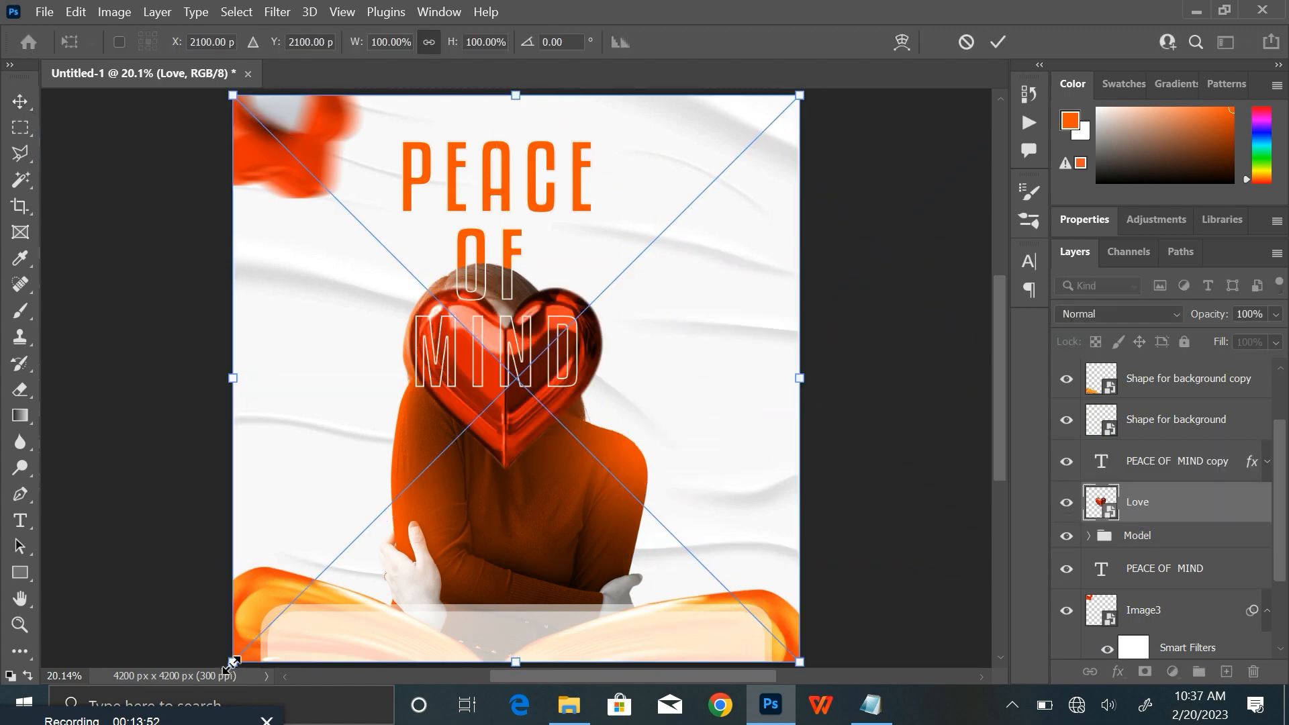
{"action": "left_click_drag", "start_coordinate": [232, 663], "coordinate": [607, 289]}
{"action": "left_click_drag", "start_coordinate": [754, 325], "coordinate": [711, 350]}
{"action": "left_click_drag", "start_coordinate": [827, 133], "coordinate": [752, 183]}
{"action": "left_click_drag", "start_coordinate": [737, 191], "coordinate": [552, 290]}
{"action": "left_click_drag", "start_coordinate": [704, 342], "coordinate": [683, 362]}
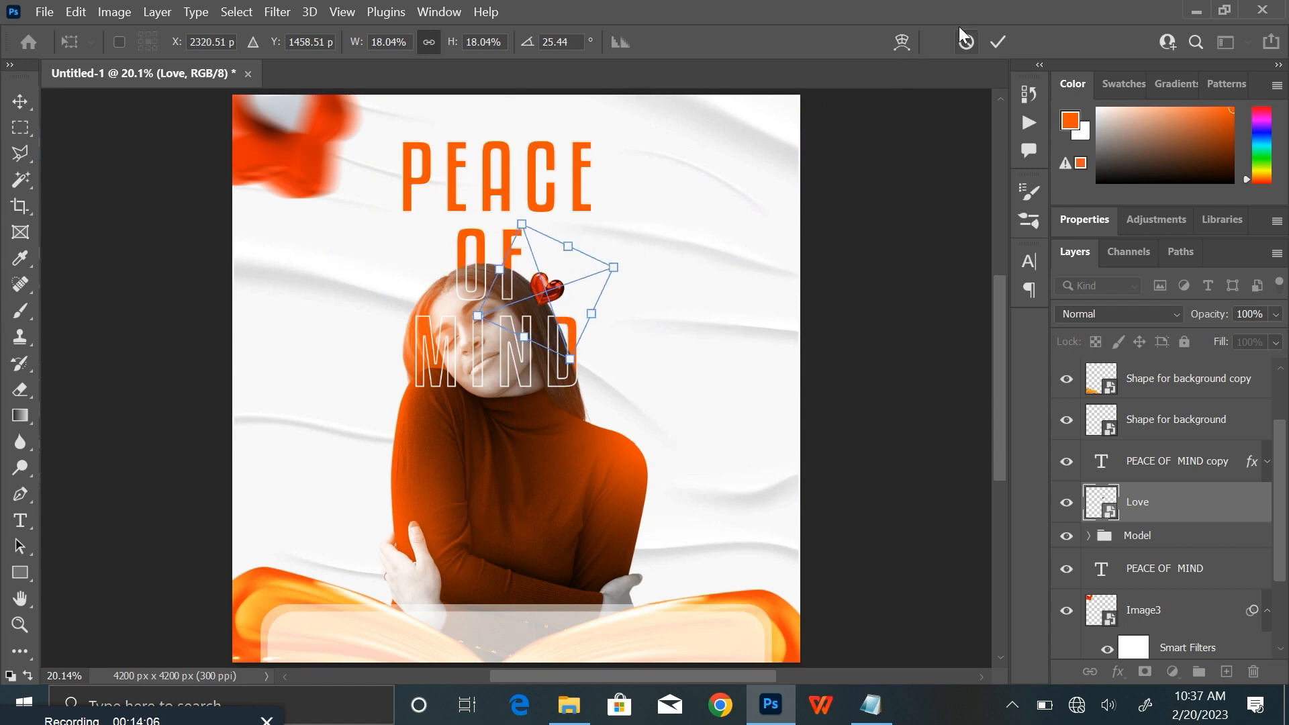
{"action": "left_click", "coordinate": [997, 42]}
Step: Apply a Motion Blur to the Love heart with an angle of 0° and a distance of 61 pixels, and deselect it
{"action": "left_click", "coordinate": [277, 13]}
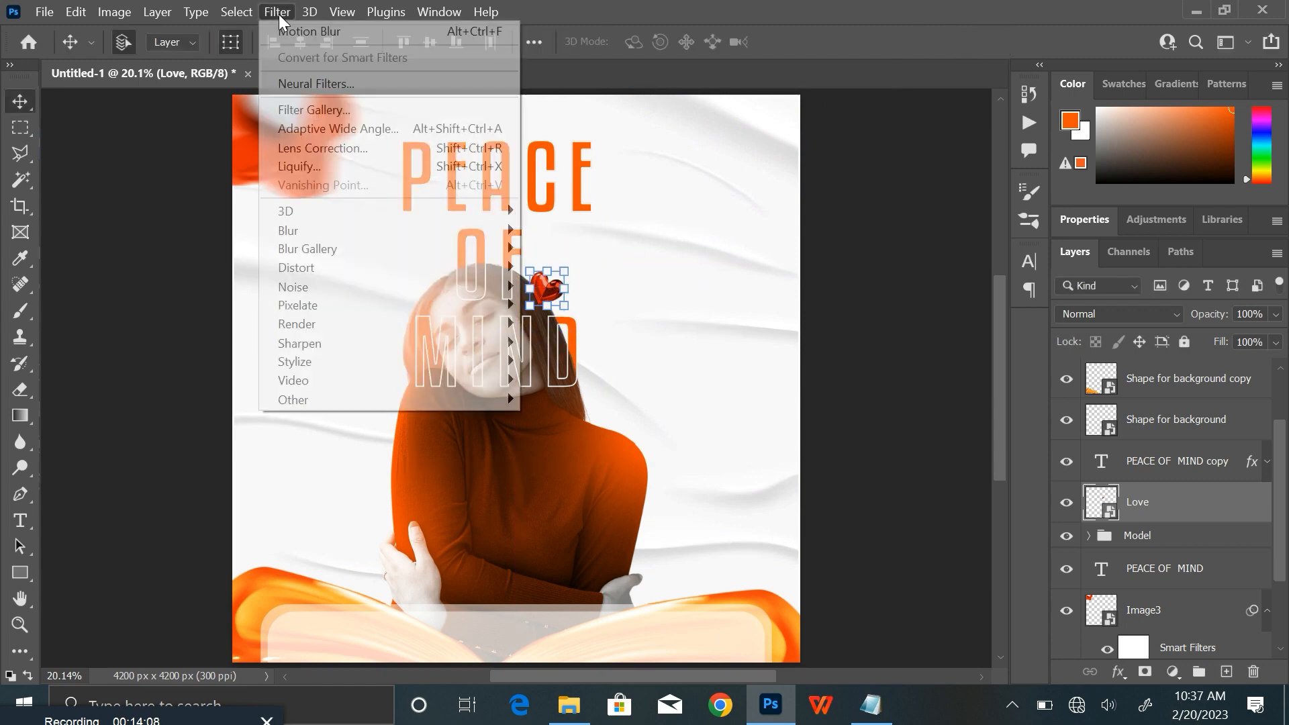
{"action": "mouse_move", "coordinate": [385, 230]}
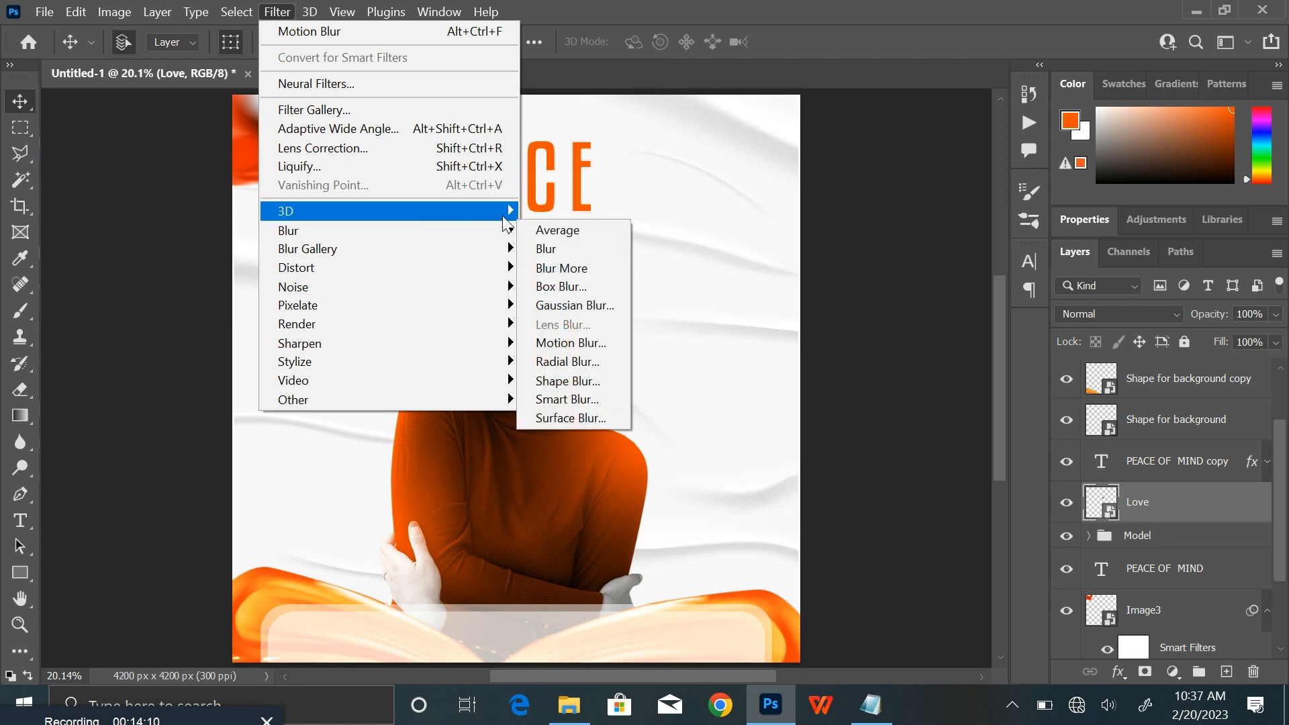
{"action": "left_click", "coordinate": [584, 343]}
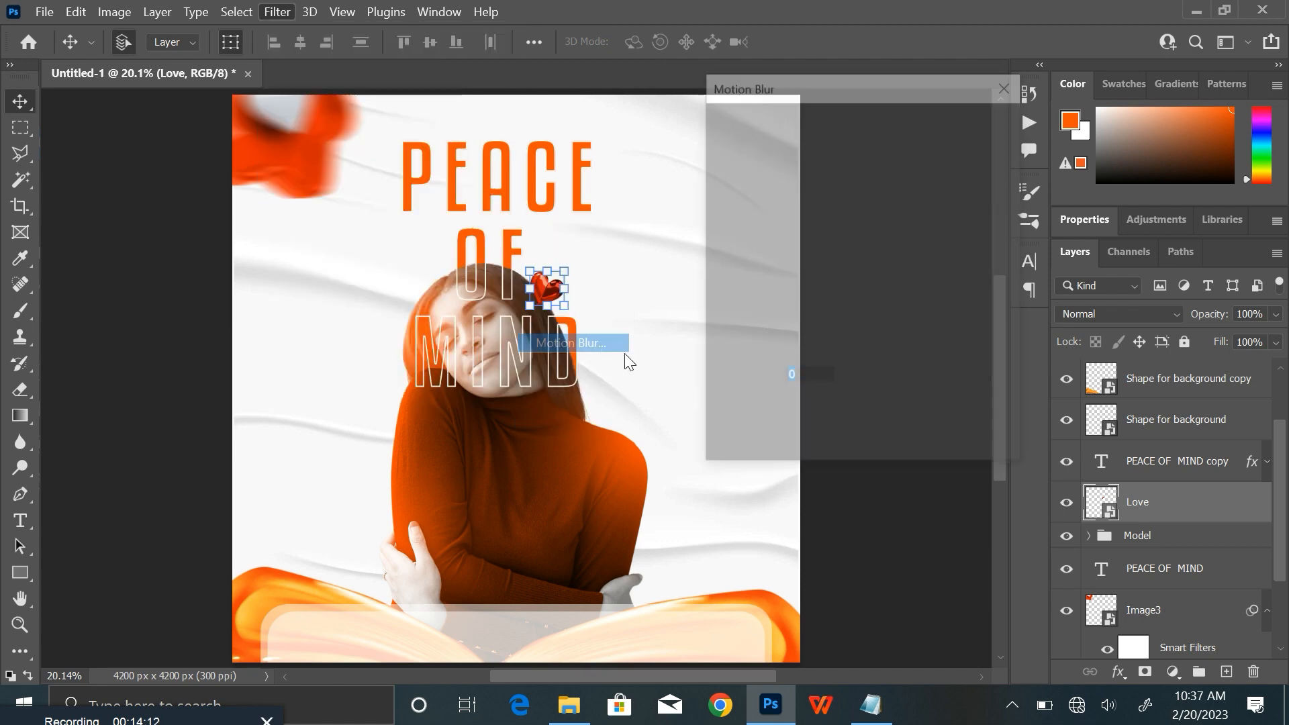
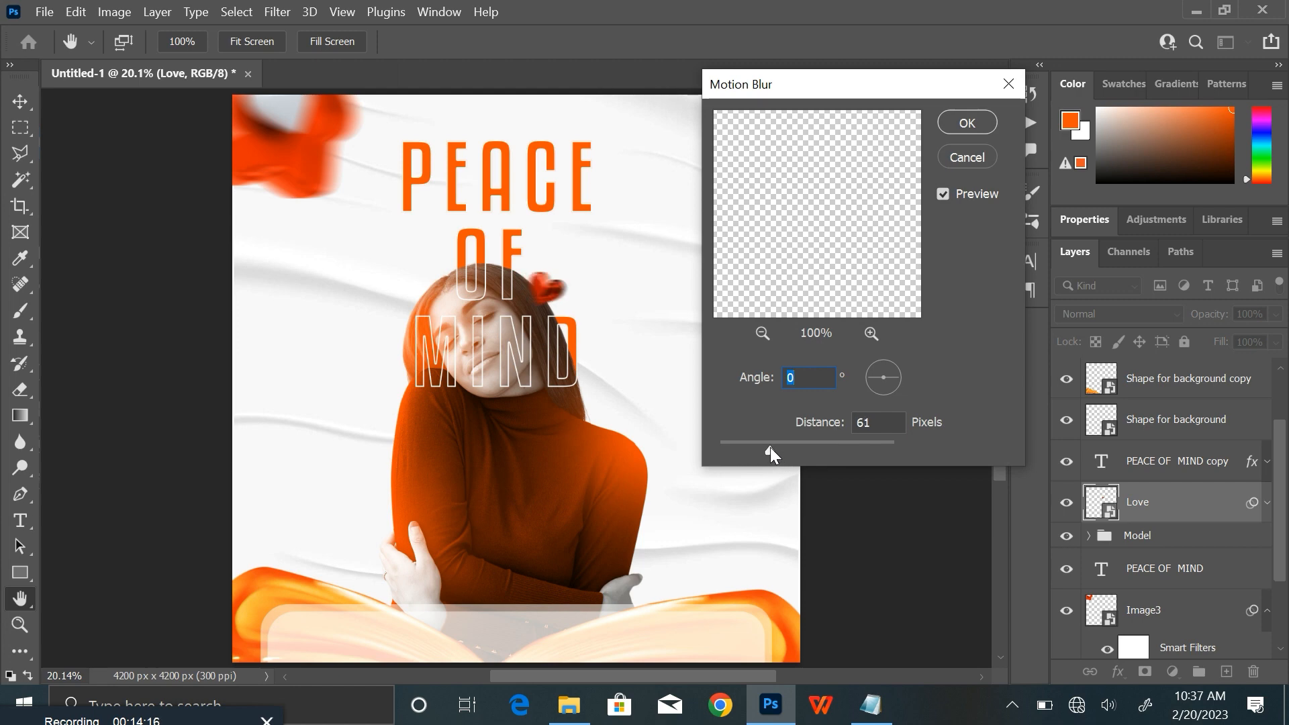
{"action": "left_click", "coordinate": [967, 124]}
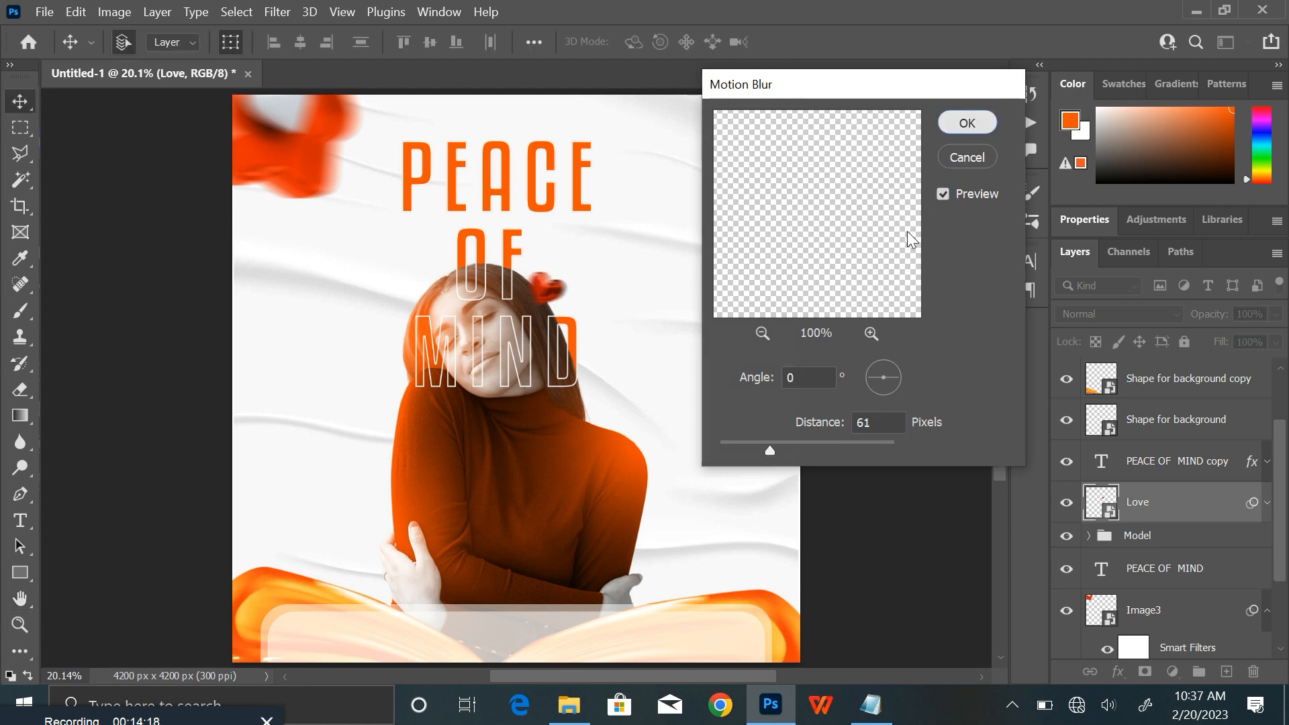
{"action": "left_click", "coordinate": [886, 319]}
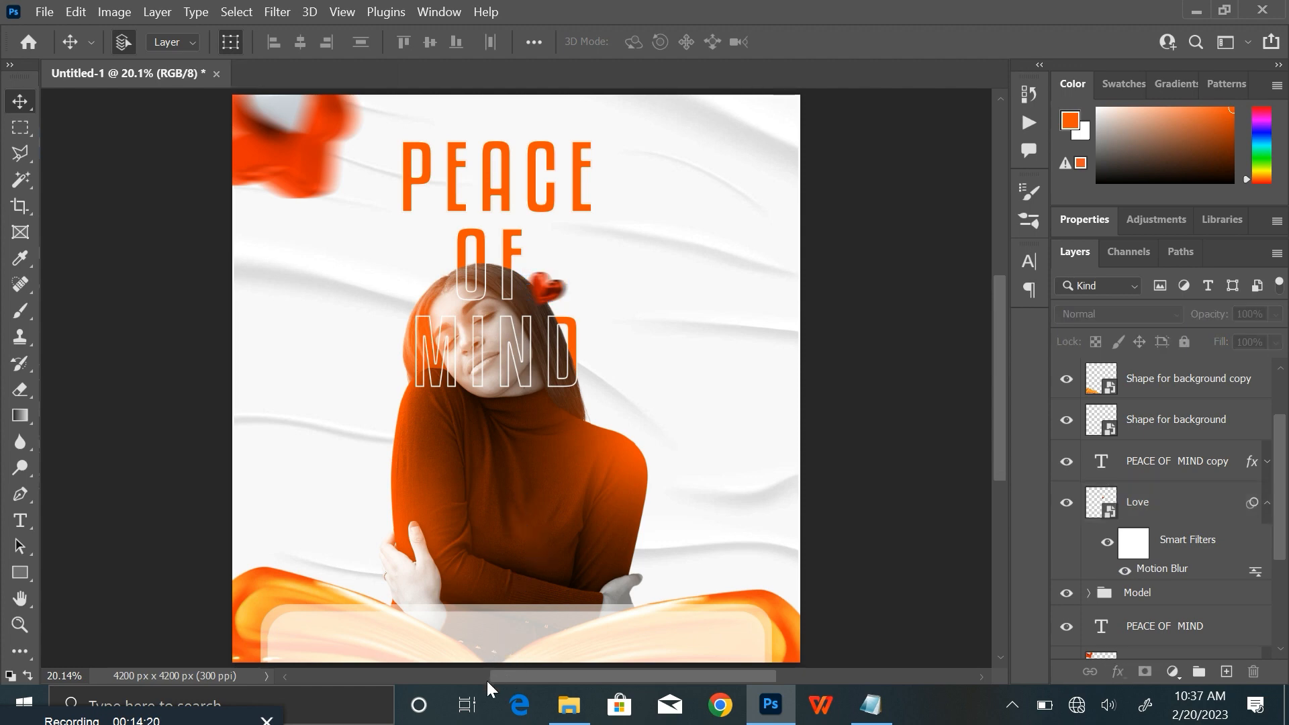
Step: Place the Logo for design picture from the folder, scaled to 15.25%, in the canvas's upper-right corner
{"action": "left_click", "coordinate": [569, 705]}
{"action": "left_click", "coordinate": [582, 145]}
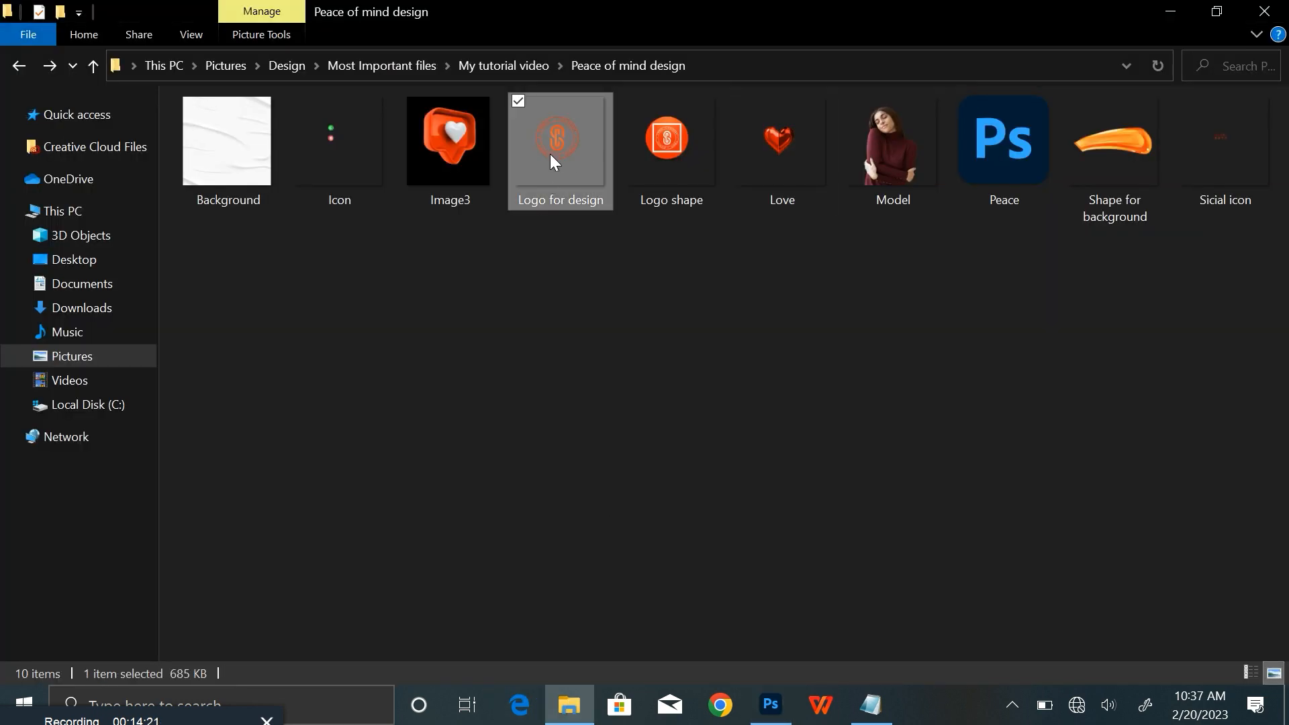
{"action": "left_click_drag", "start_coordinate": [550, 155], "coordinate": [671, 363]}
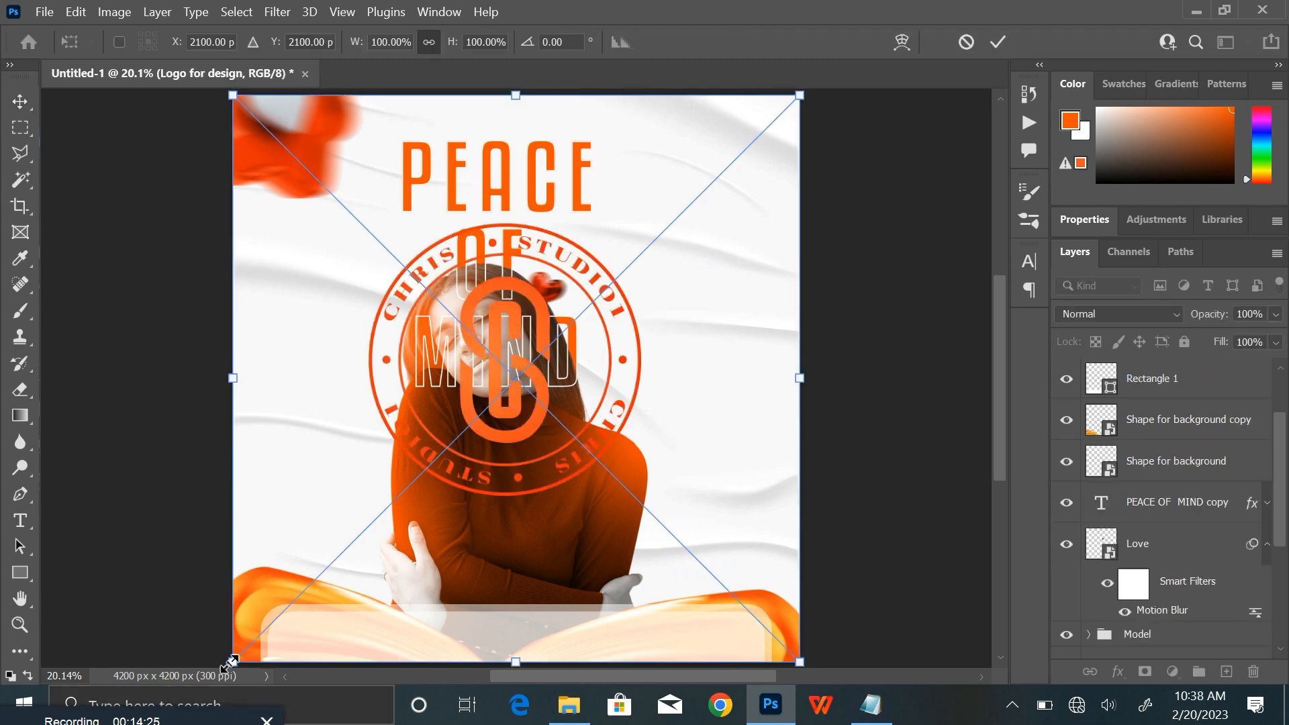
{"action": "left_click_drag", "start_coordinate": [230, 663], "coordinate": [723, 168]}
{"action": "mouse_move", "coordinate": [759, 127]}
{"action": "left_mouse_down"}
{"action": "mouse_move", "coordinate": [742, 138]}
{"action": "mouse_move", "coordinate": [750, 126]}
{"action": "left_mouse_up"}
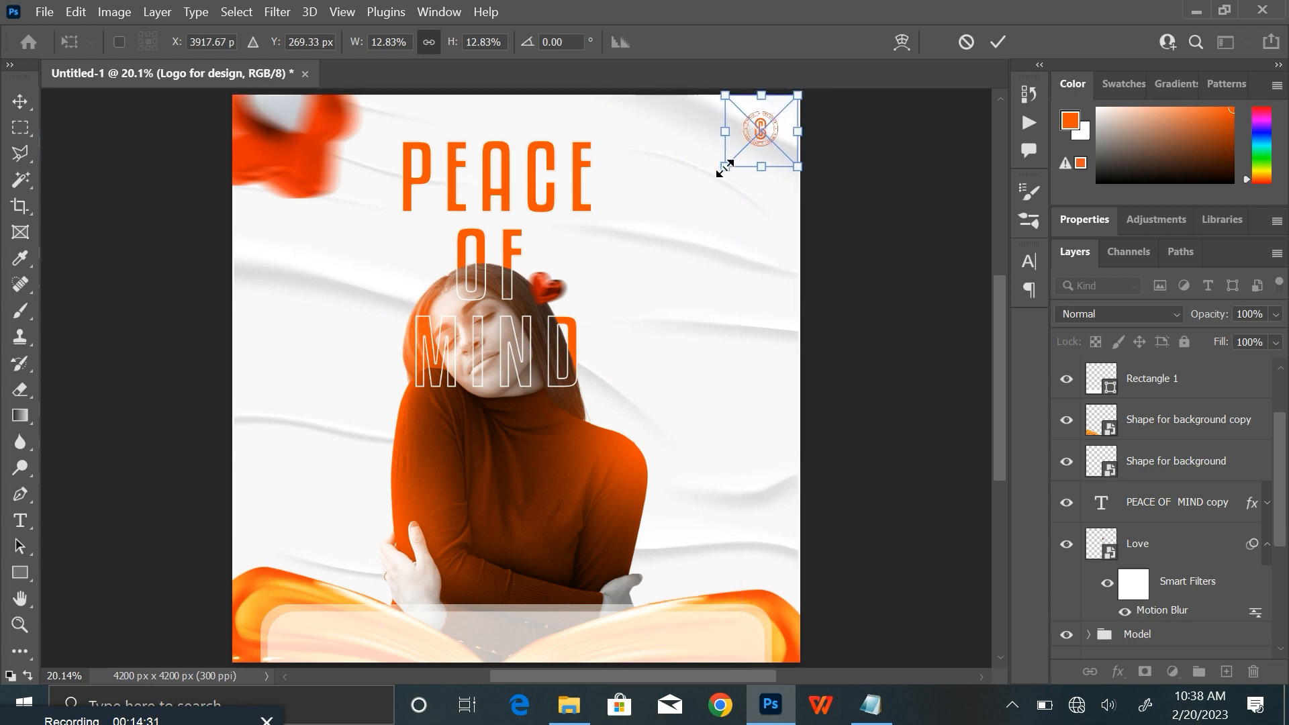
{"action": "left_click_drag", "start_coordinate": [725, 168], "coordinate": [712, 180]}
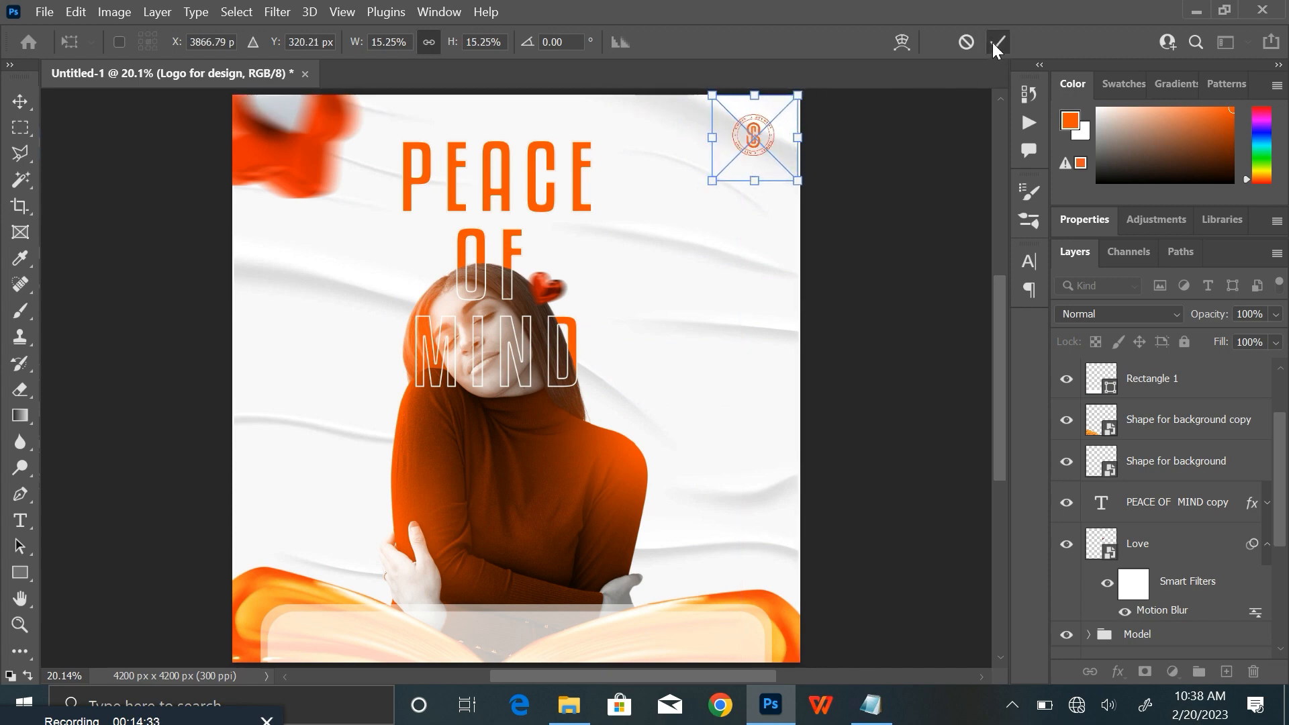
{"action": "left_click", "coordinate": [994, 42]}
Step: Place the Logo shape picture from the folder, shrunk to a small badge above the paint stroke at the canvas's left edge
{"action": "left_click", "coordinate": [557, 715]}
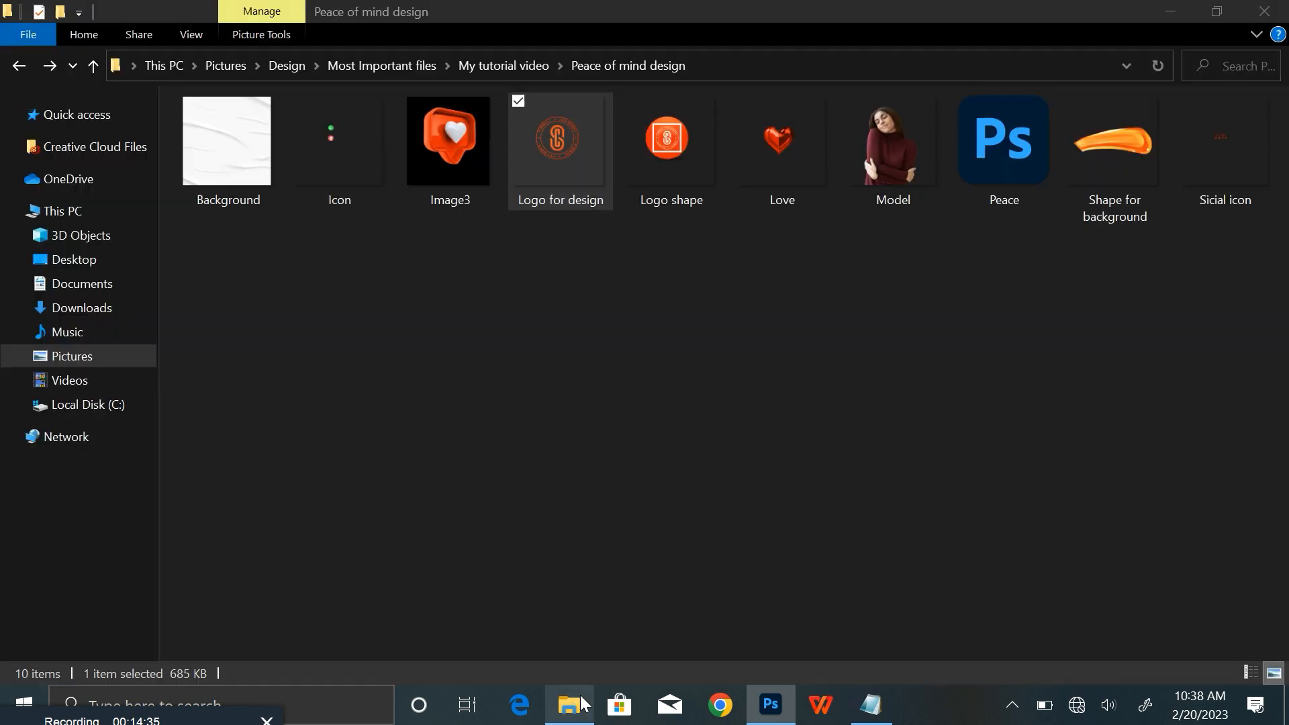
{"action": "left_click_drag", "start_coordinate": [693, 181], "coordinate": [316, 543]}
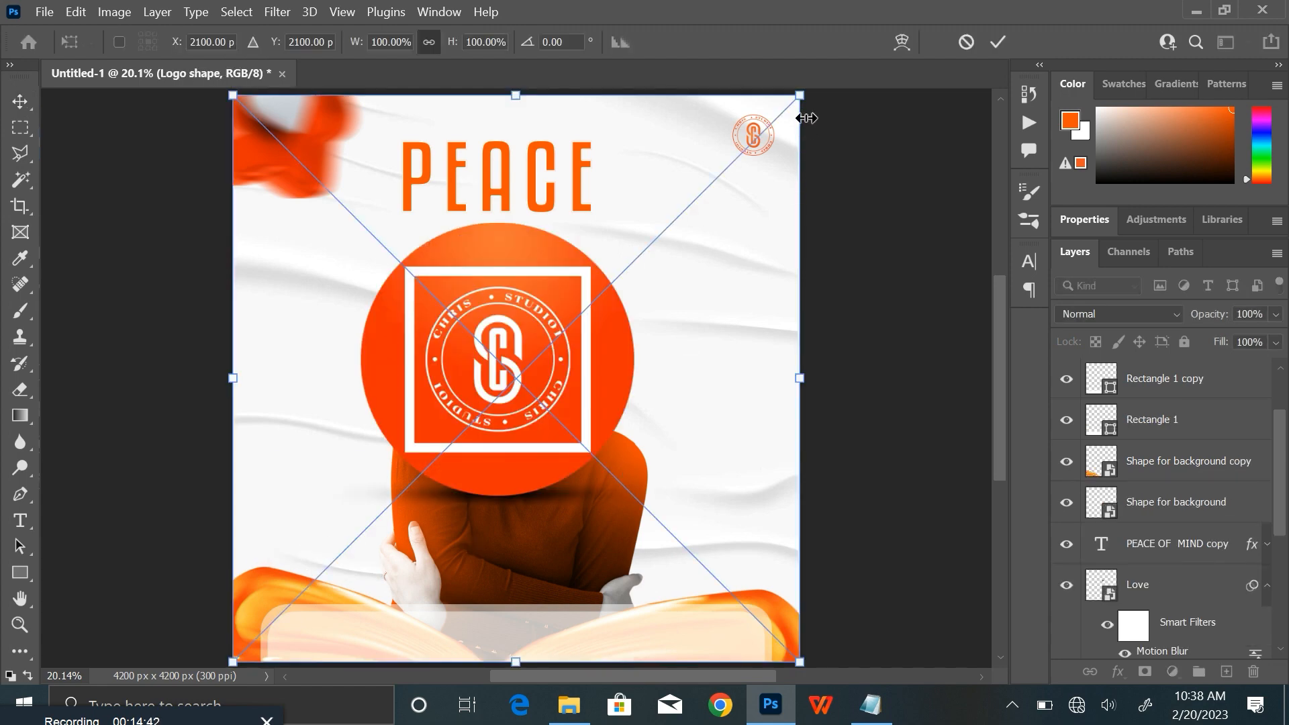
{"action": "left_click_drag", "start_coordinate": [801, 96], "coordinate": [307, 531]}
{"action": "left_click_drag", "start_coordinate": [289, 613], "coordinate": [299, 524]}
{"action": "key", "text": "Return"}
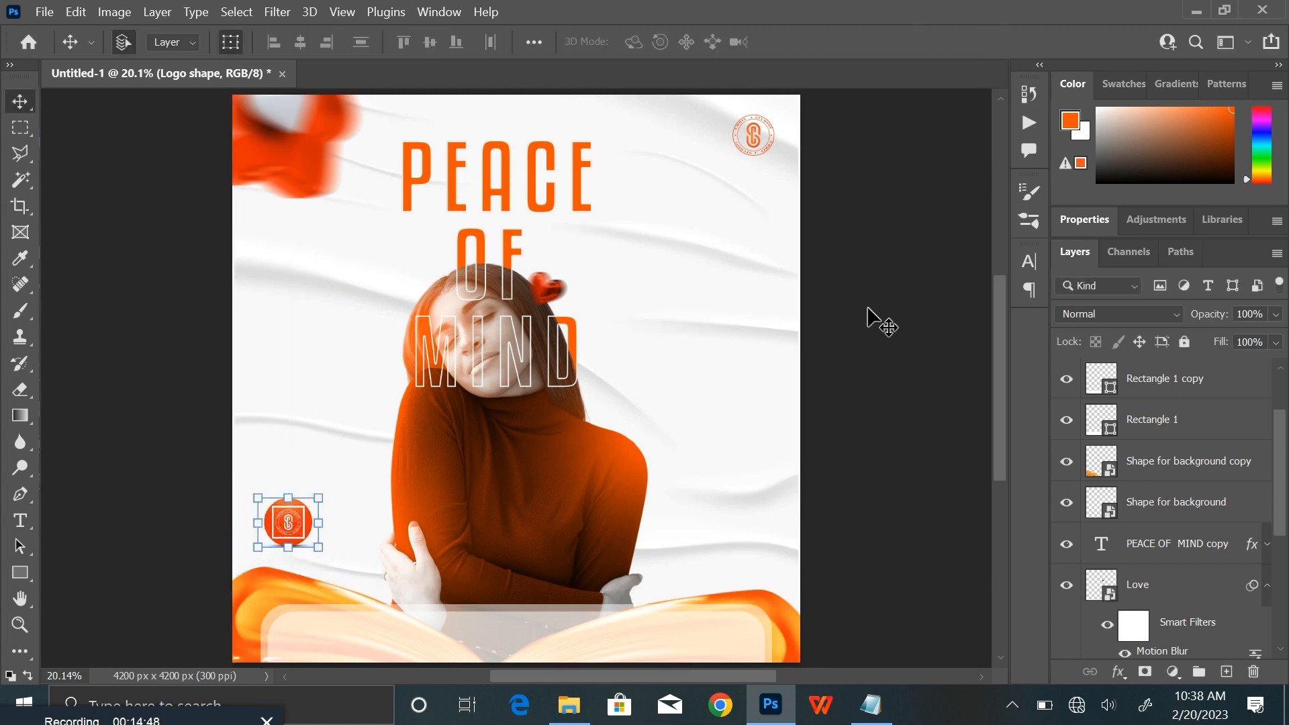
Step: Place the Sicial icon picture from the folder, scaled to 82.57%, above the paint stroke on the canvas's right side
{"action": "left_click", "coordinate": [569, 703]}
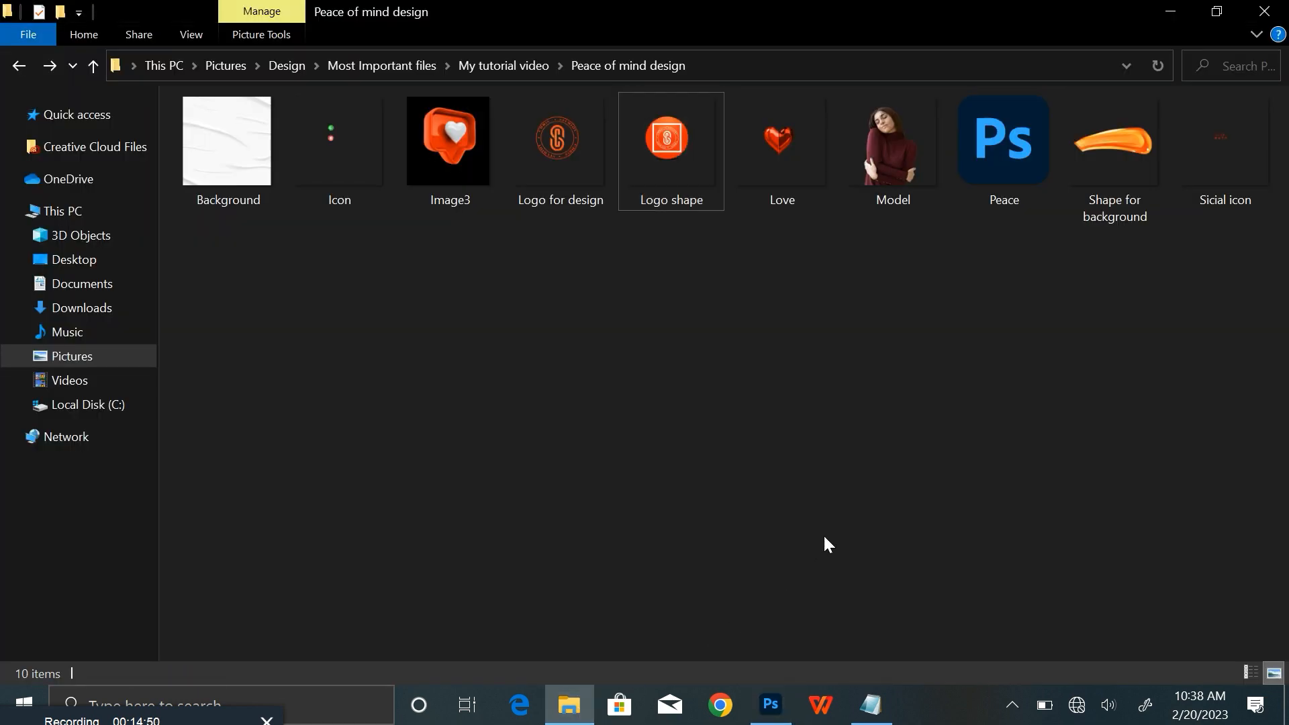
{"action": "left_click_drag", "start_coordinate": [1247, 146], "coordinate": [734, 548]}
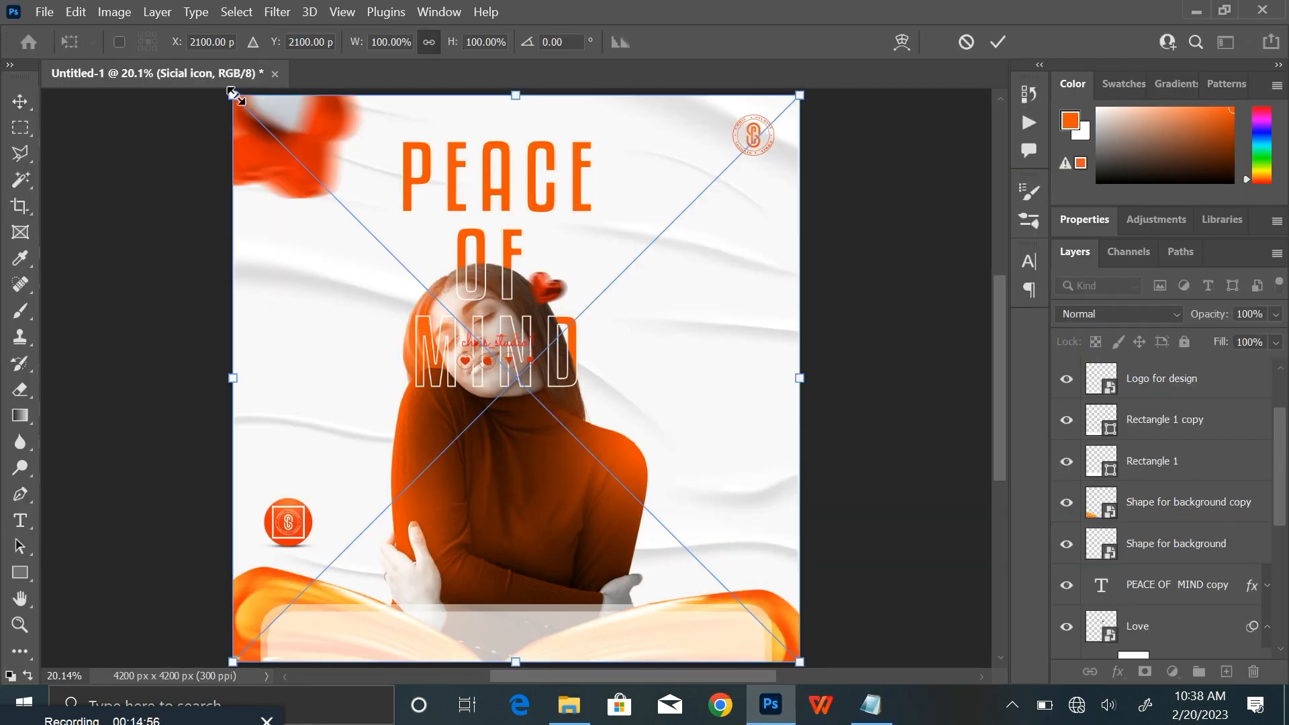
{"action": "left_click_drag", "start_coordinate": [234, 95], "coordinate": [511, 374]}
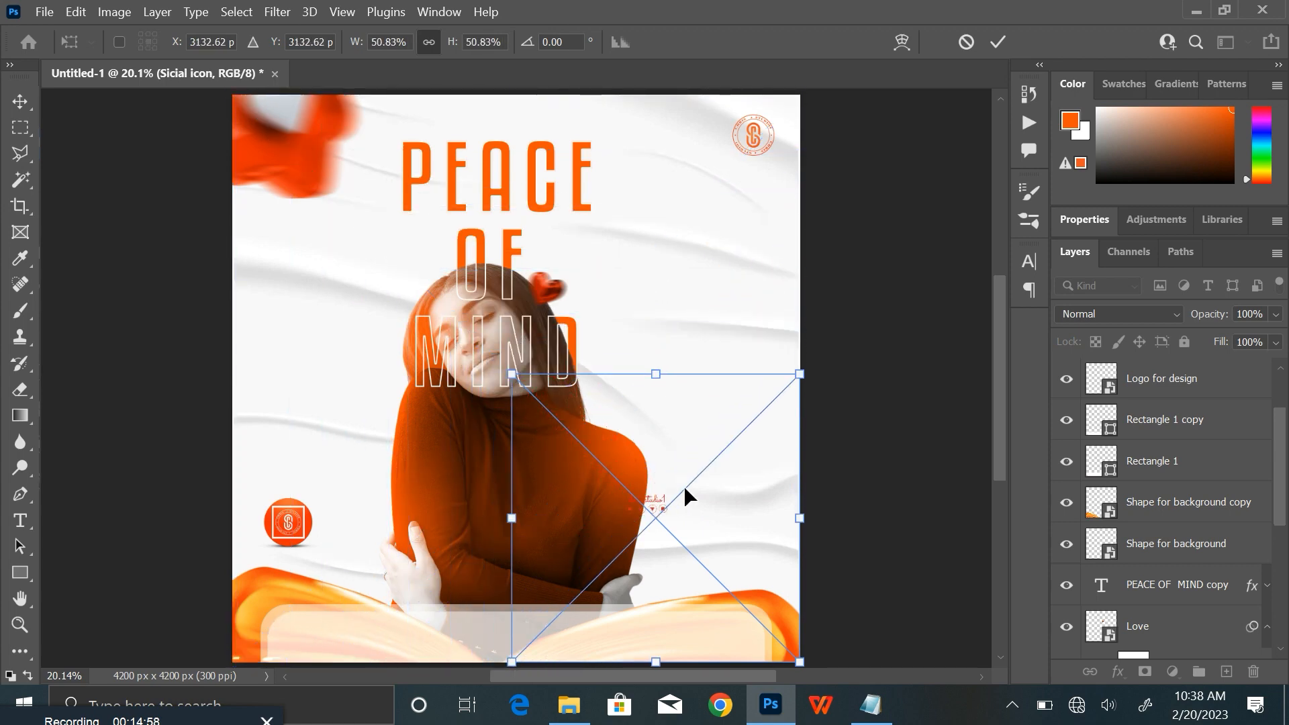
{"action": "left_click_drag", "start_coordinate": [656, 510], "coordinate": [737, 546]}
{"action": "left_click_drag", "start_coordinate": [596, 412], "coordinate": [418, 214]}
{"action": "left_click_drag", "start_coordinate": [647, 450], "coordinate": [736, 551]}
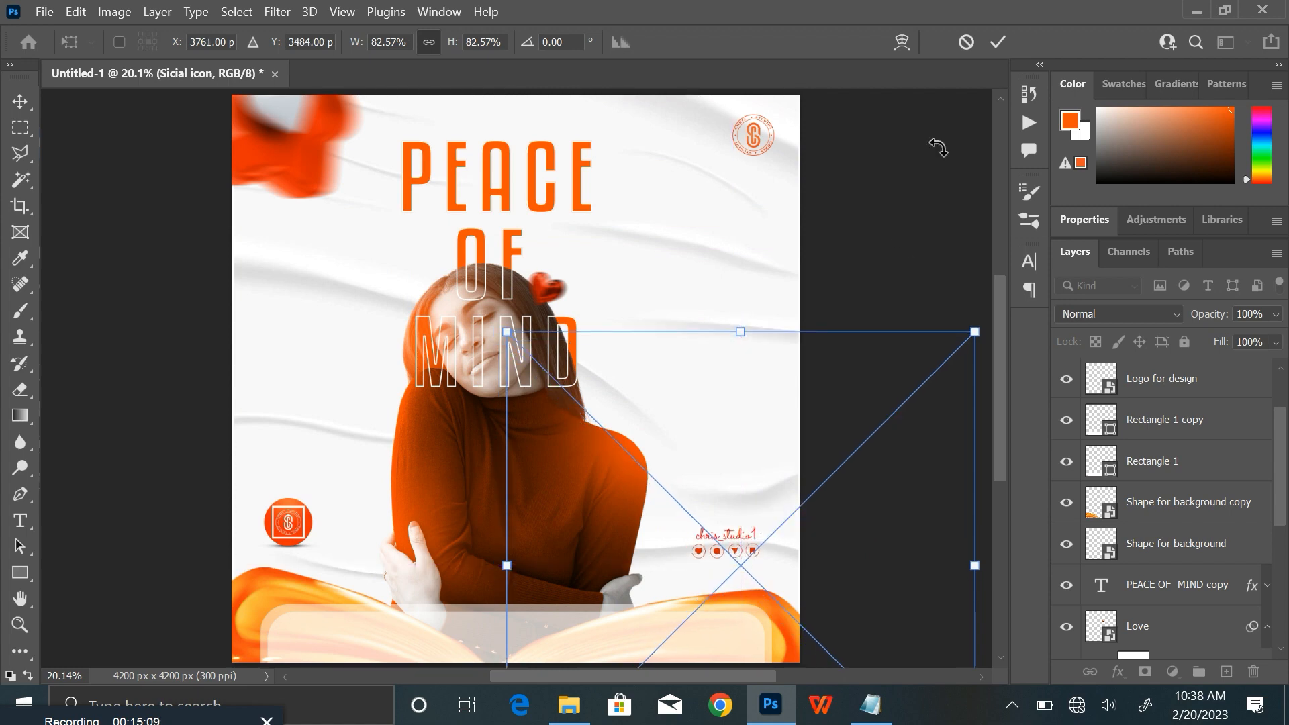
{"action": "left_click", "coordinate": [998, 42]}
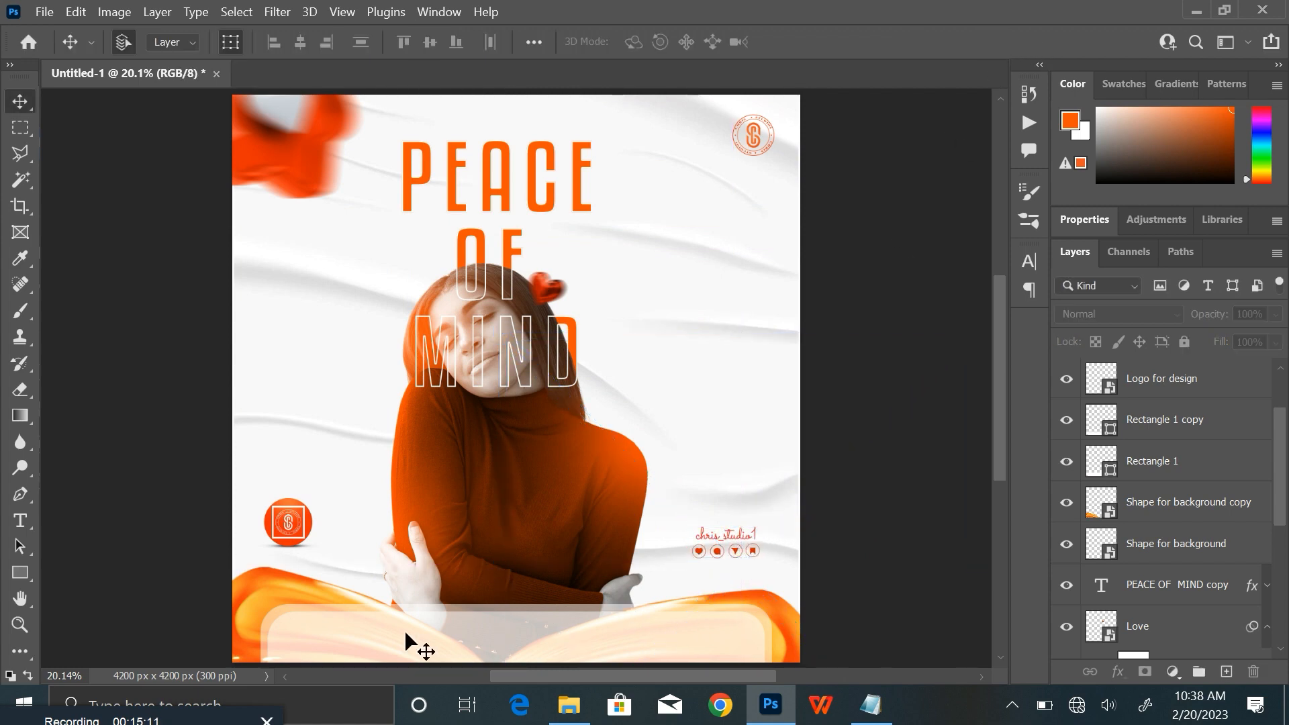
Step: Select the inner footer rectangle, switch to Notepad and copy the list of services from LOGO DESIGN to GENERAL PRINTING
{"action": "left_click", "coordinate": [664, 646]}
{"action": "left_click", "coordinate": [875, 716]}
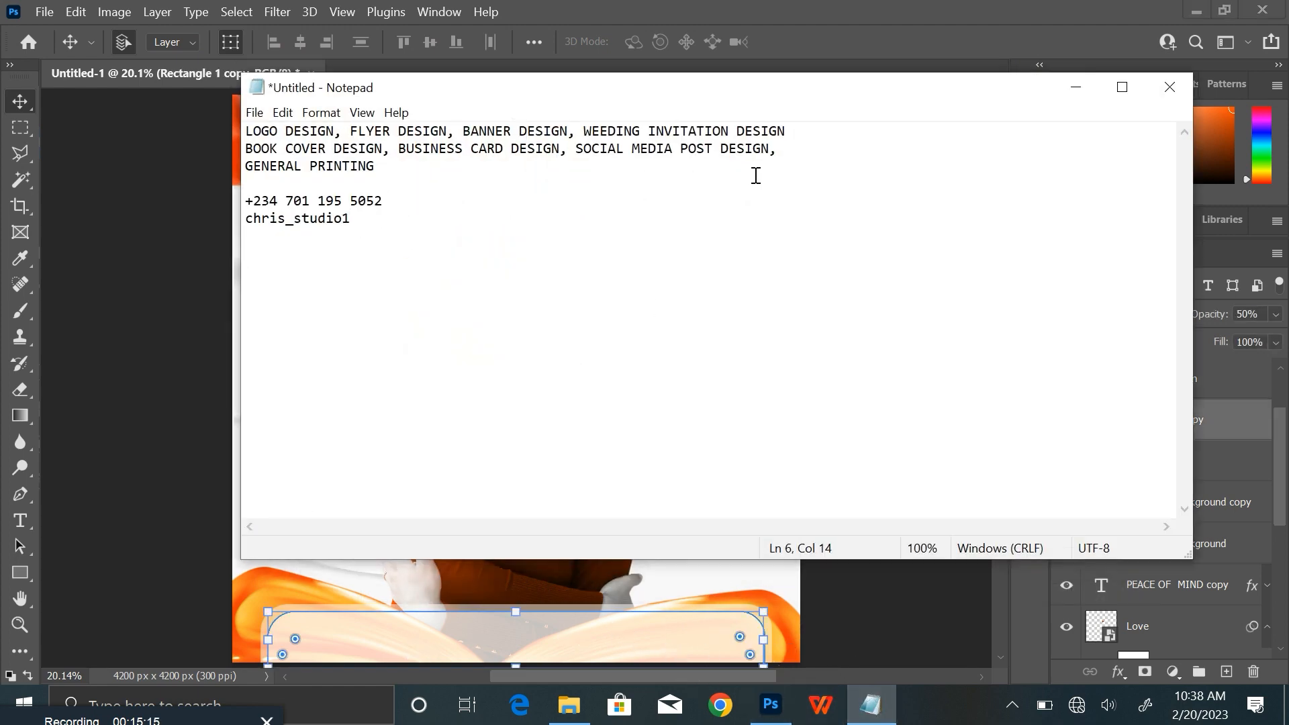
{"action": "left_click_drag", "start_coordinate": [784, 152], "coordinate": [457, 132]}
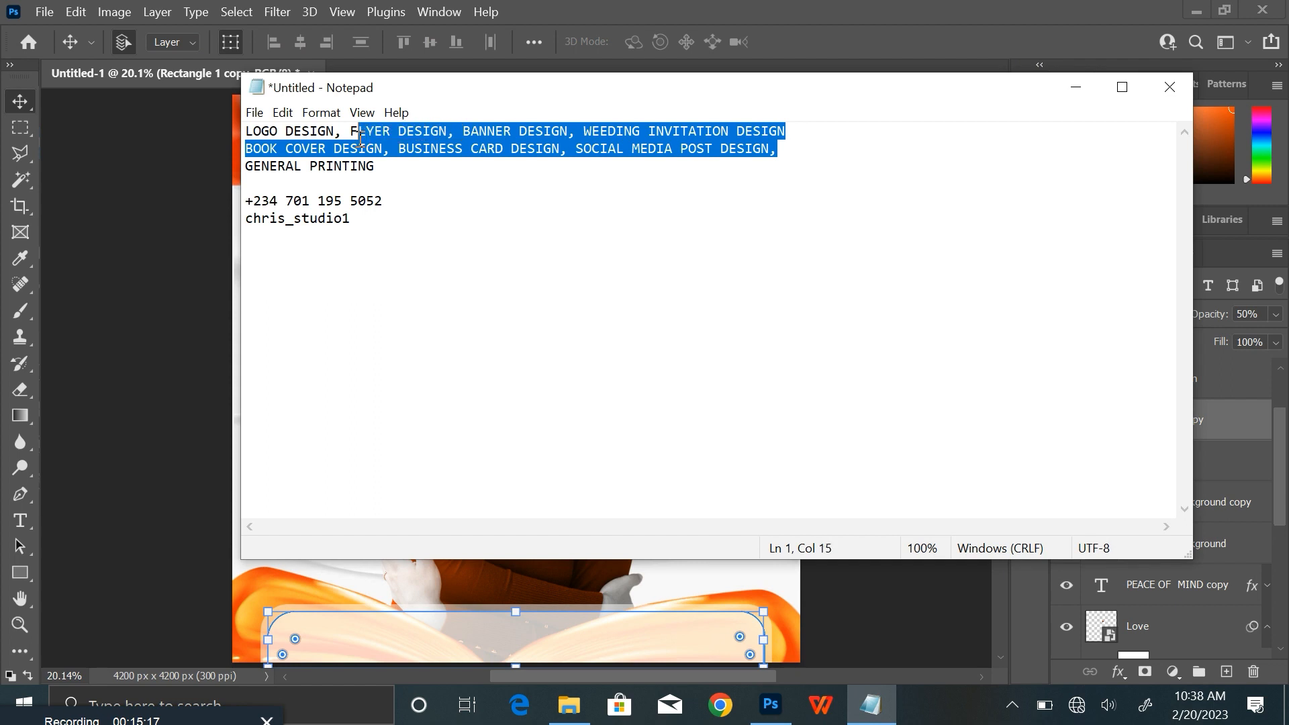
{"action": "left_click_drag", "start_coordinate": [359, 139], "coordinate": [378, 167]}
{"action": "right_click", "coordinate": [416, 132]}
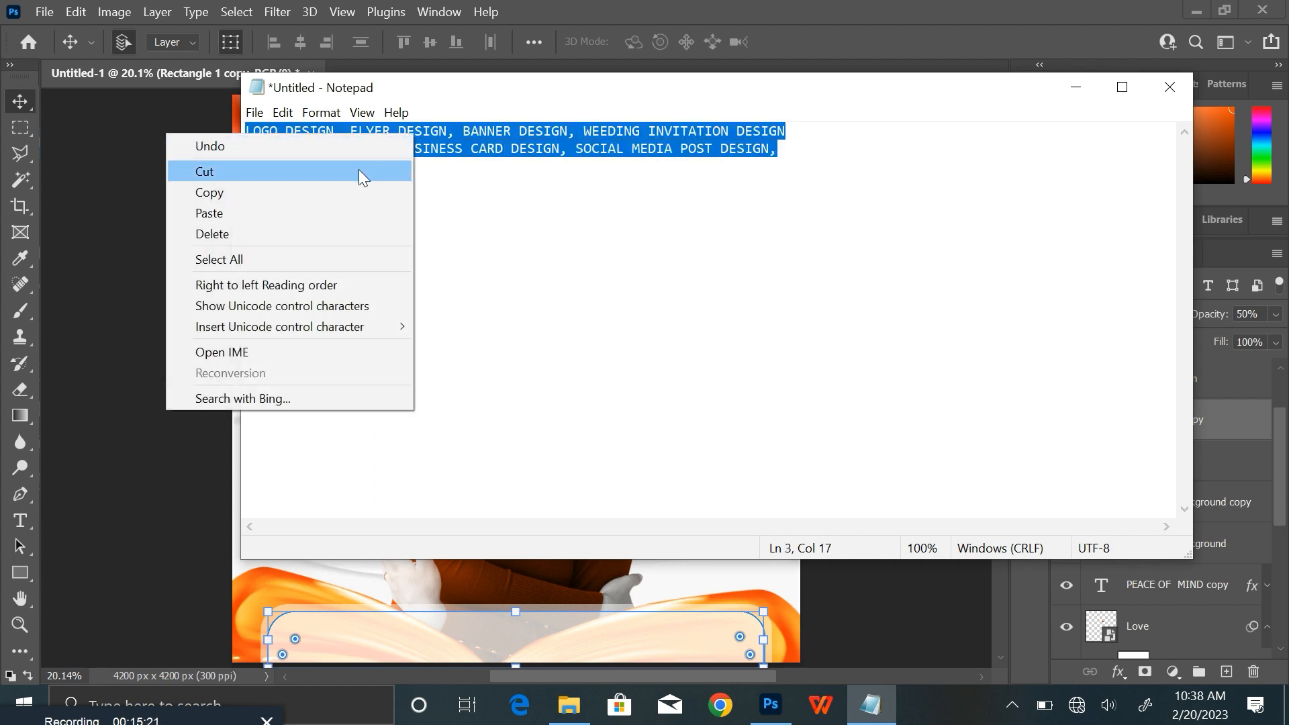
{"action": "left_click", "coordinate": [325, 192]}
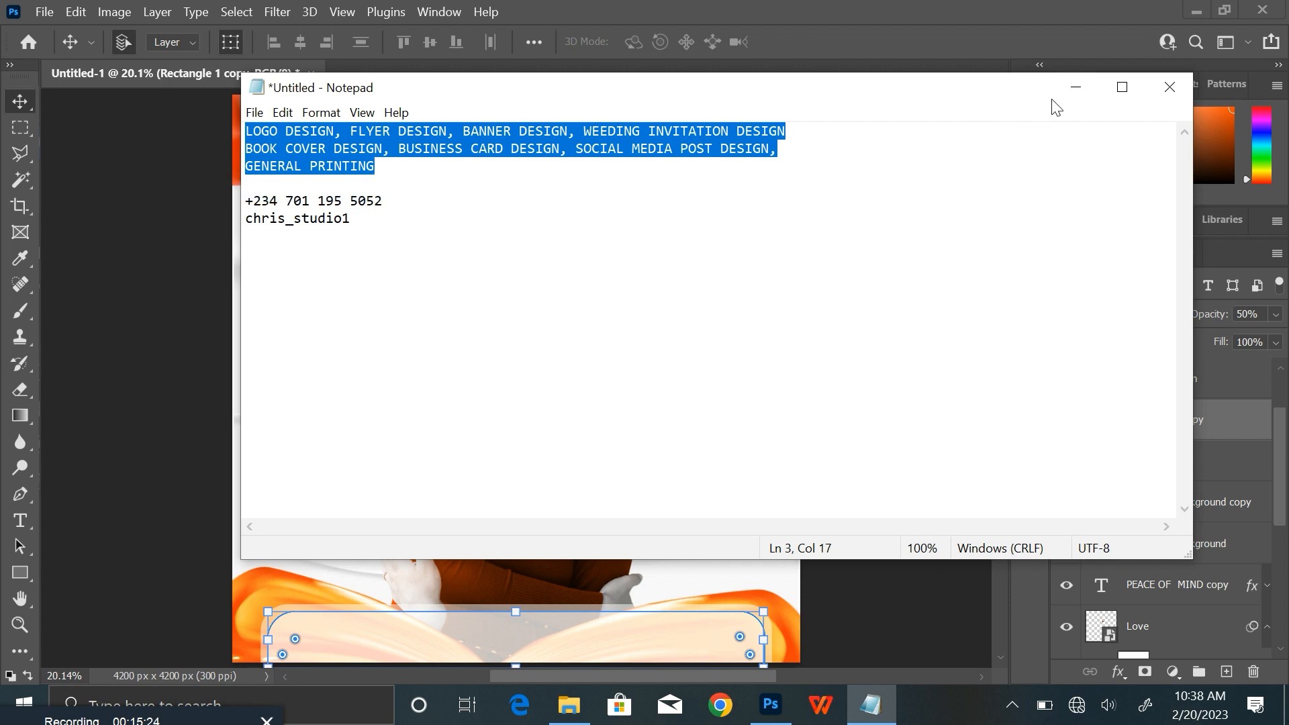
Step: Return to Photoshop and paste the copied services list as left-aligned text on a new layer above the inner footer rectangle
{"action": "left_click", "coordinate": [1074, 88]}
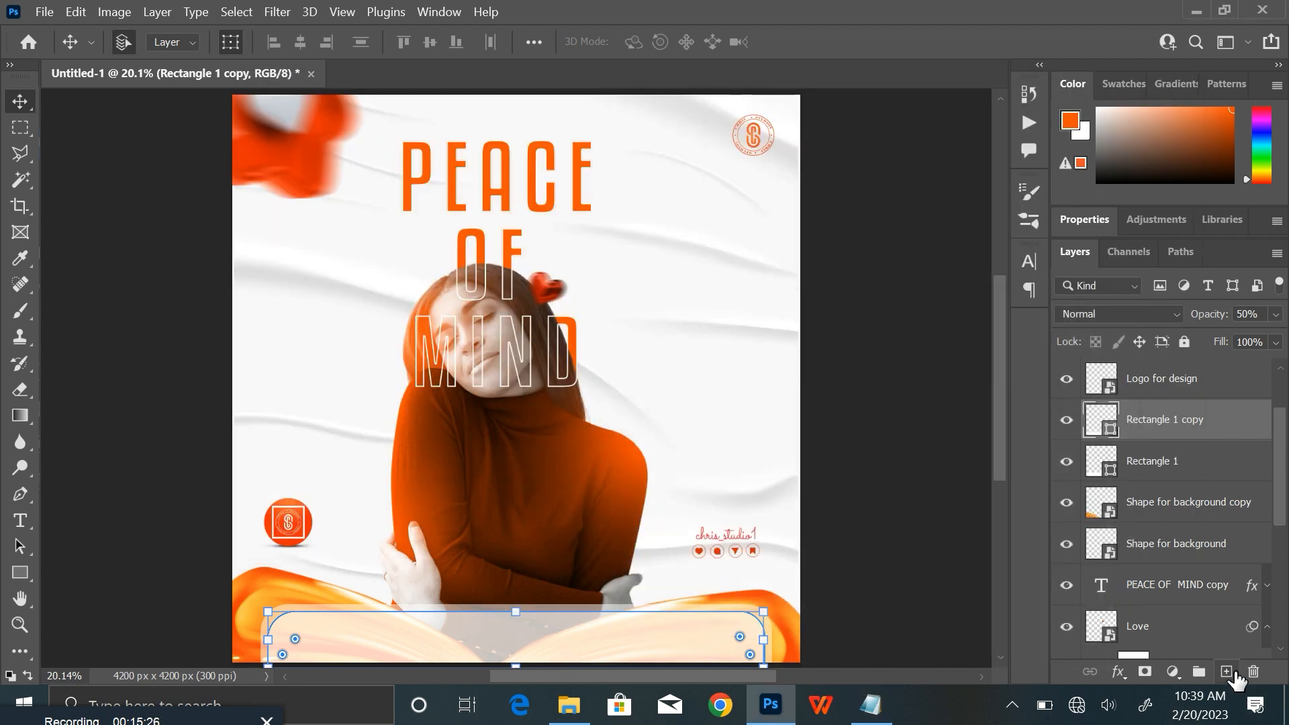
{"action": "left_click", "coordinate": [1224, 671]}
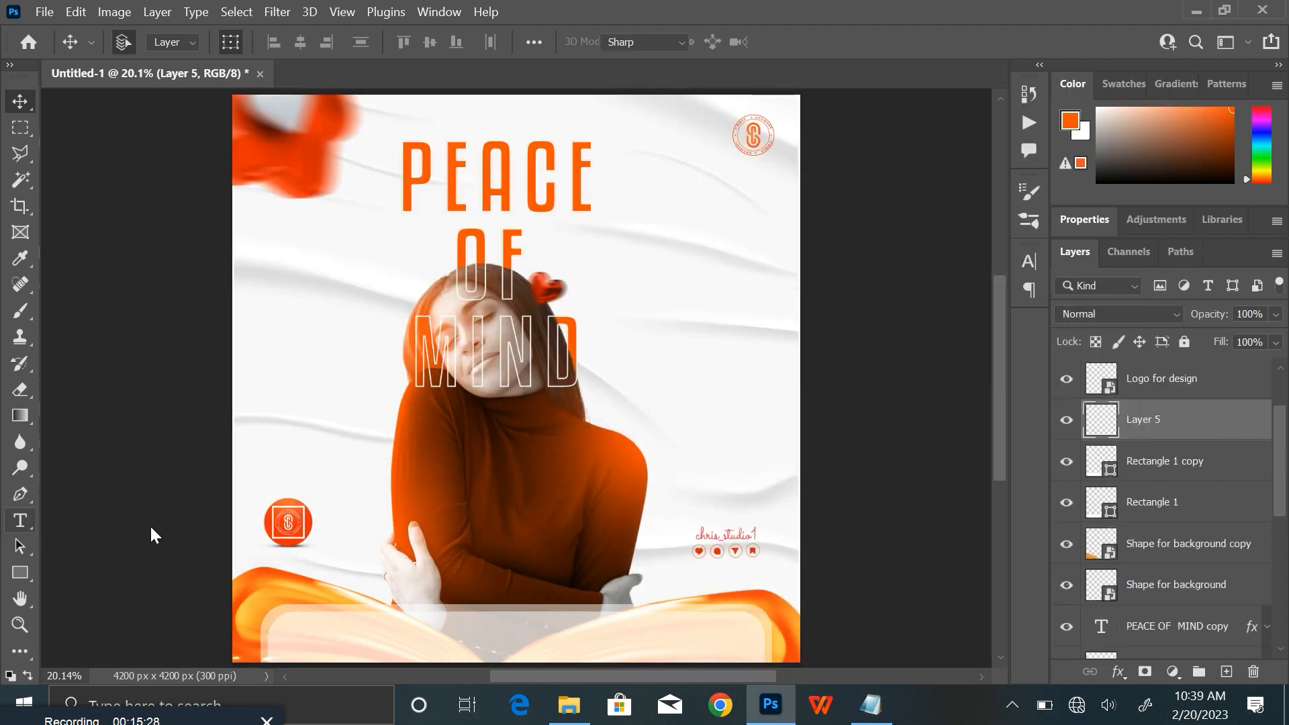
{"action": "key", "text": "ctrl+plus"}
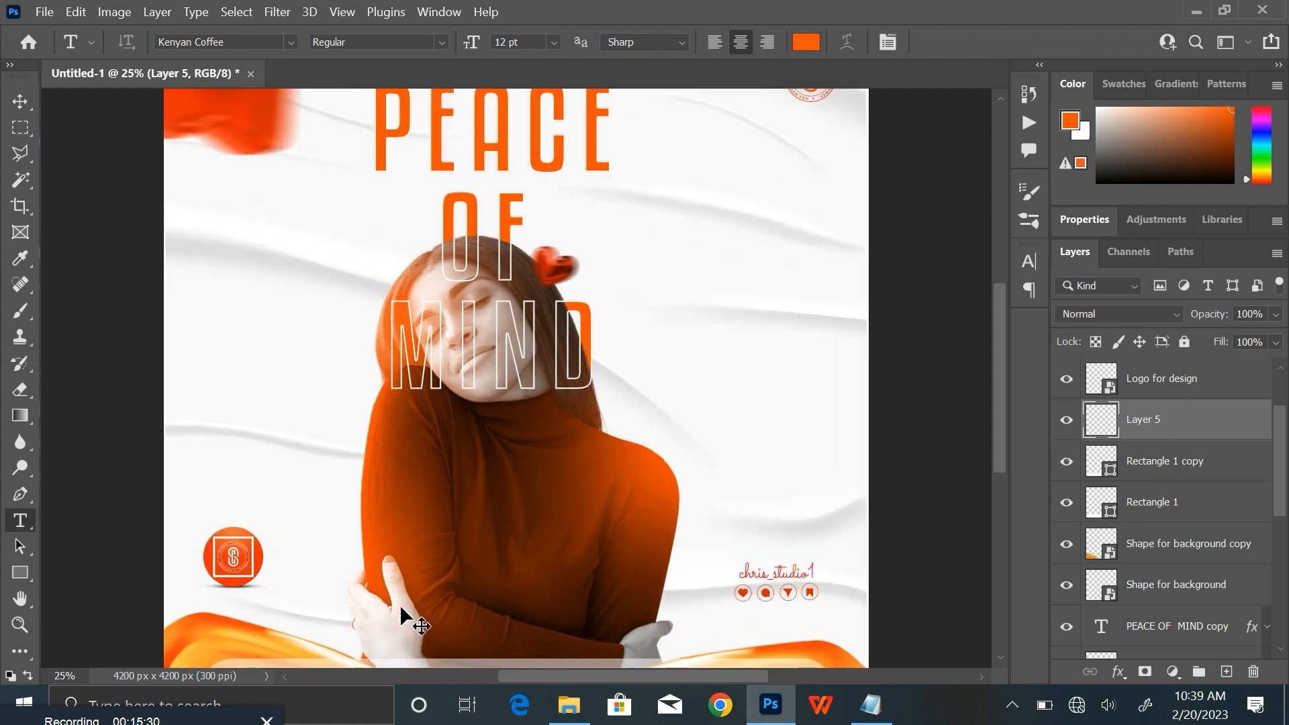
{"action": "left_click_drag", "start_coordinate": [390, 557], "coordinate": [451, 344]}
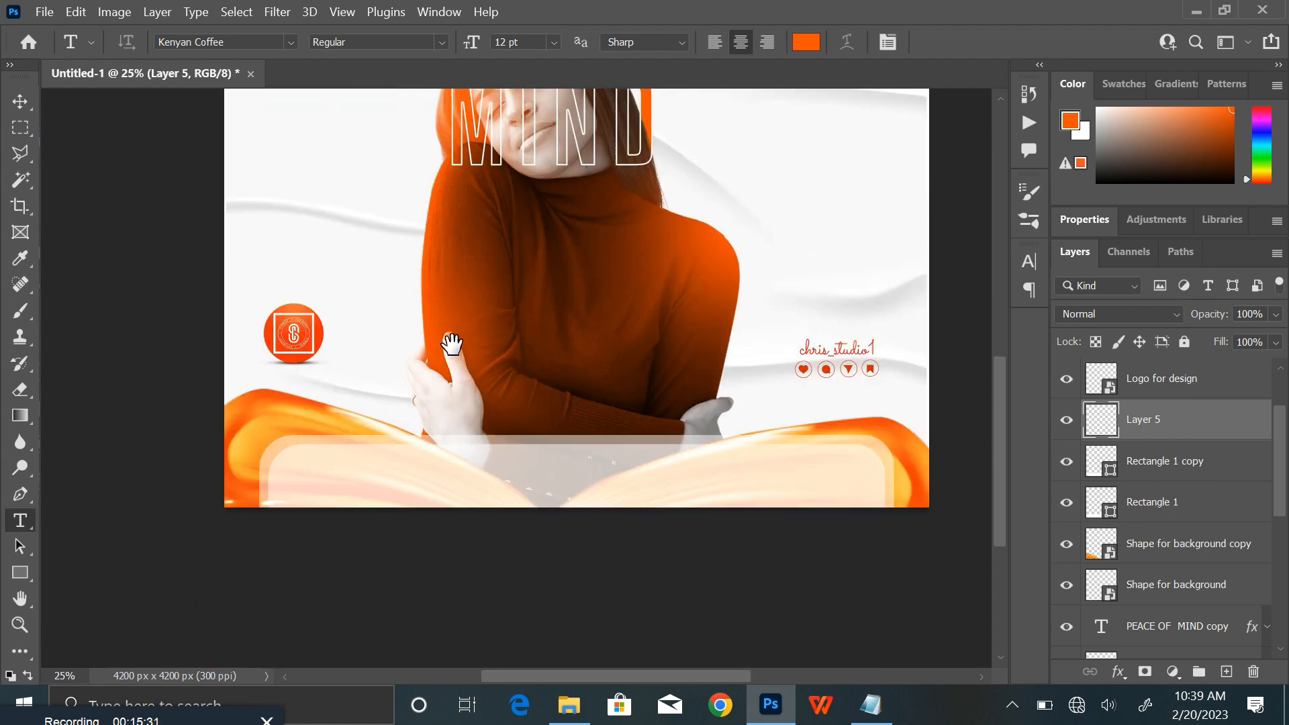
{"action": "left_click", "coordinate": [292, 471]}
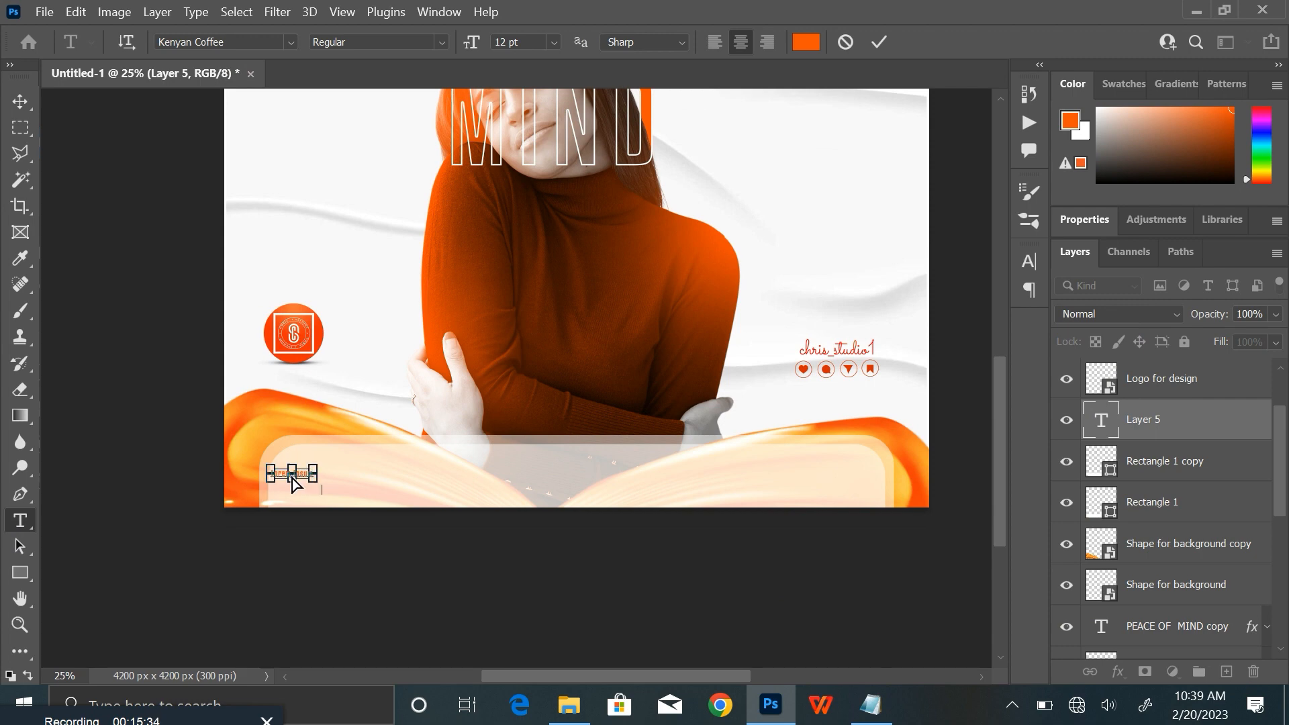
{"action": "key", "text": "ctrl+v"}
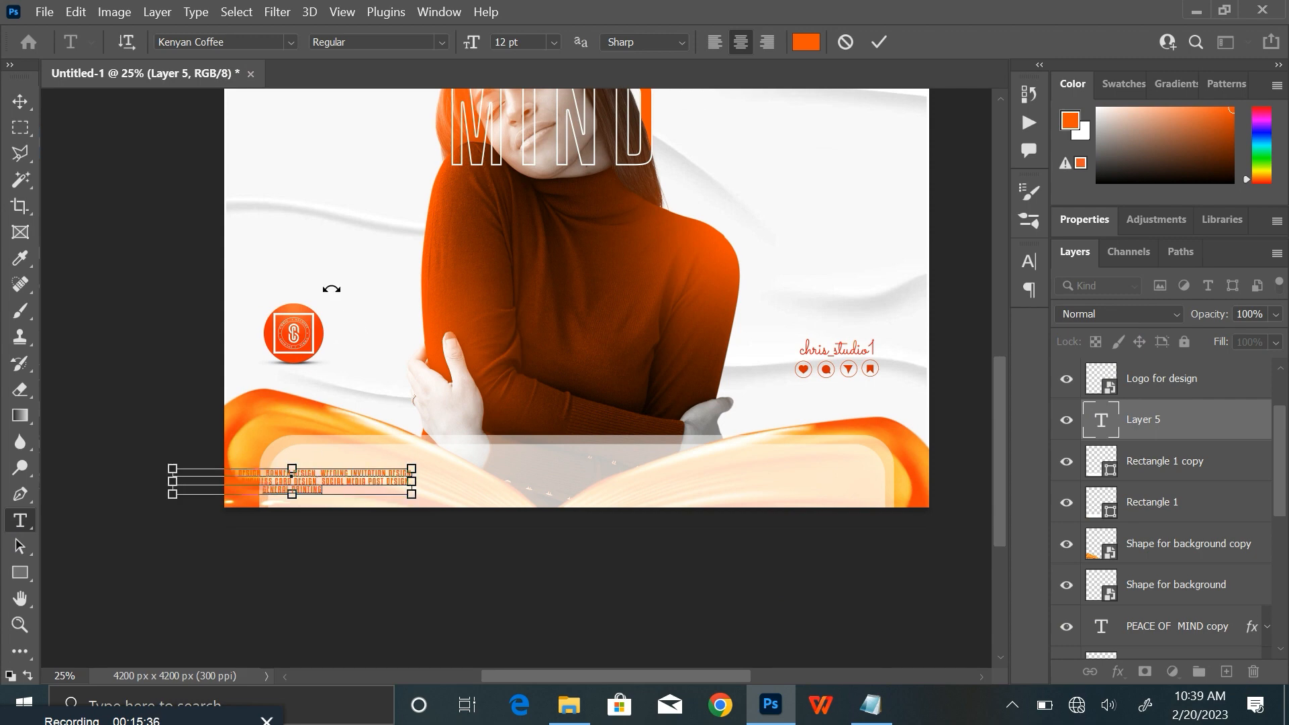
{"action": "key", "text": "ctrl+a"}
{"action": "left_click", "coordinate": [714, 42]}
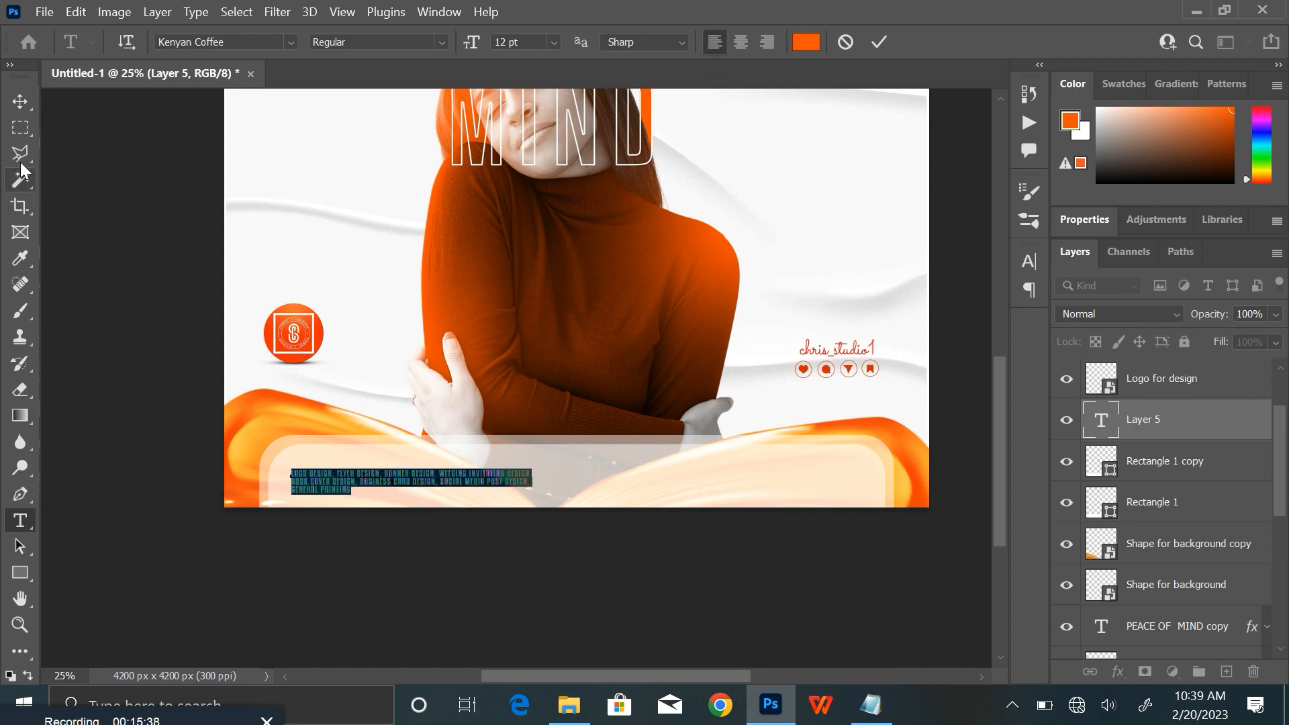
Step: Scale the services text to 144.07% and shift it slightly up and left inside the footer panel
{"action": "left_click", "coordinate": [20, 102]}
{"action": "left_click_drag", "start_coordinate": [525, 492], "coordinate": [632, 547]}
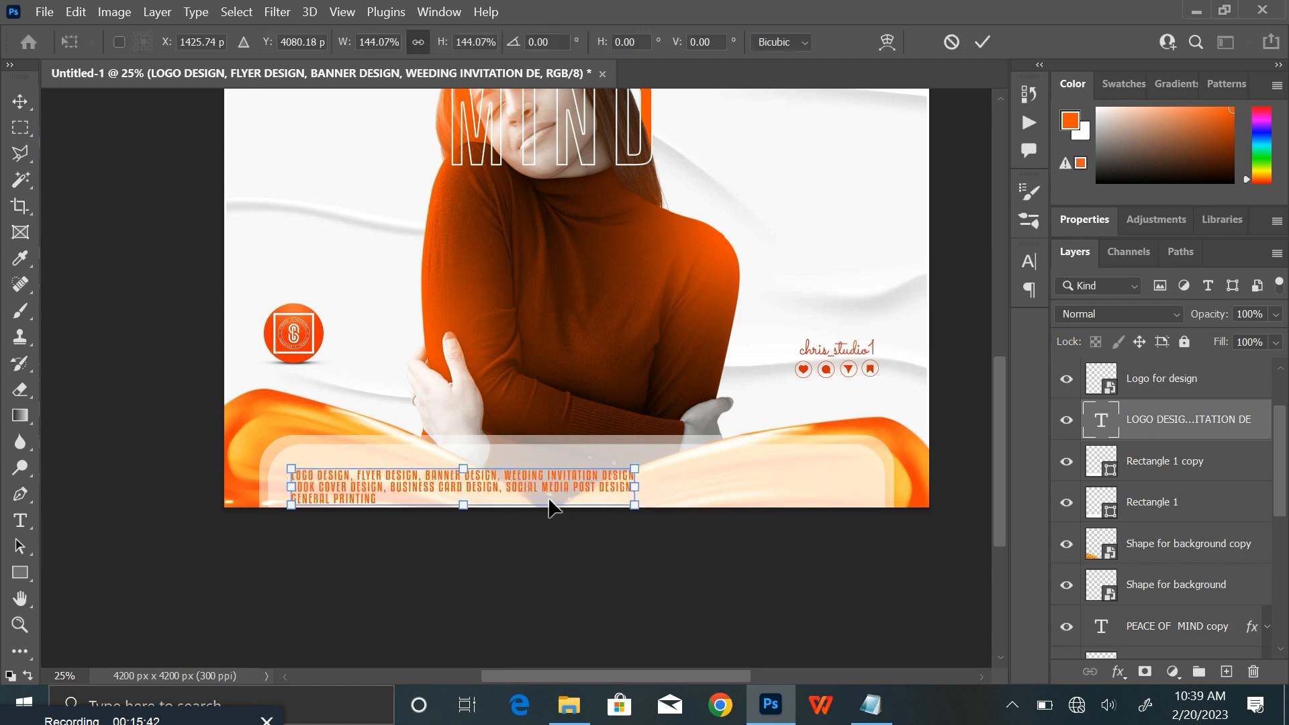
{"action": "left_click_drag", "start_coordinate": [526, 492], "coordinate": [511, 478]}
{"action": "left_click", "coordinate": [983, 43]}
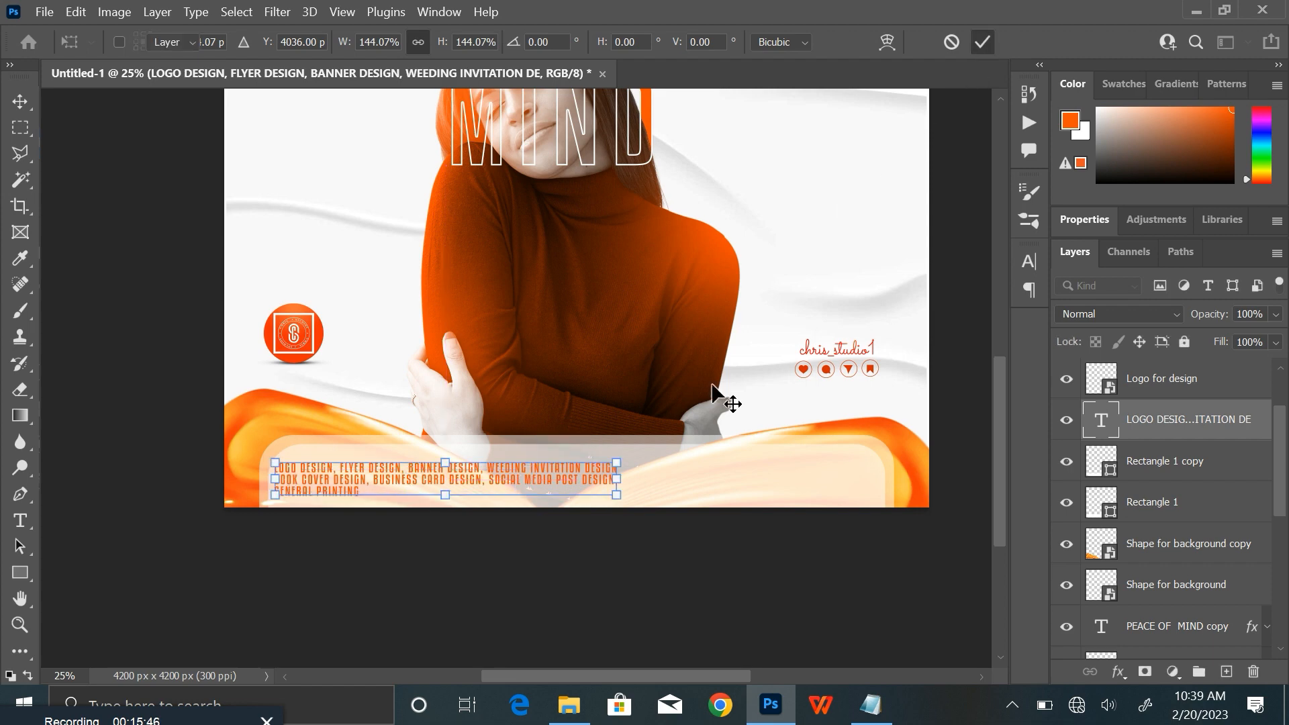
Step: Recolor the whole services text to near-black 161616
{"action": "key", "text": "ctrl+plus"}
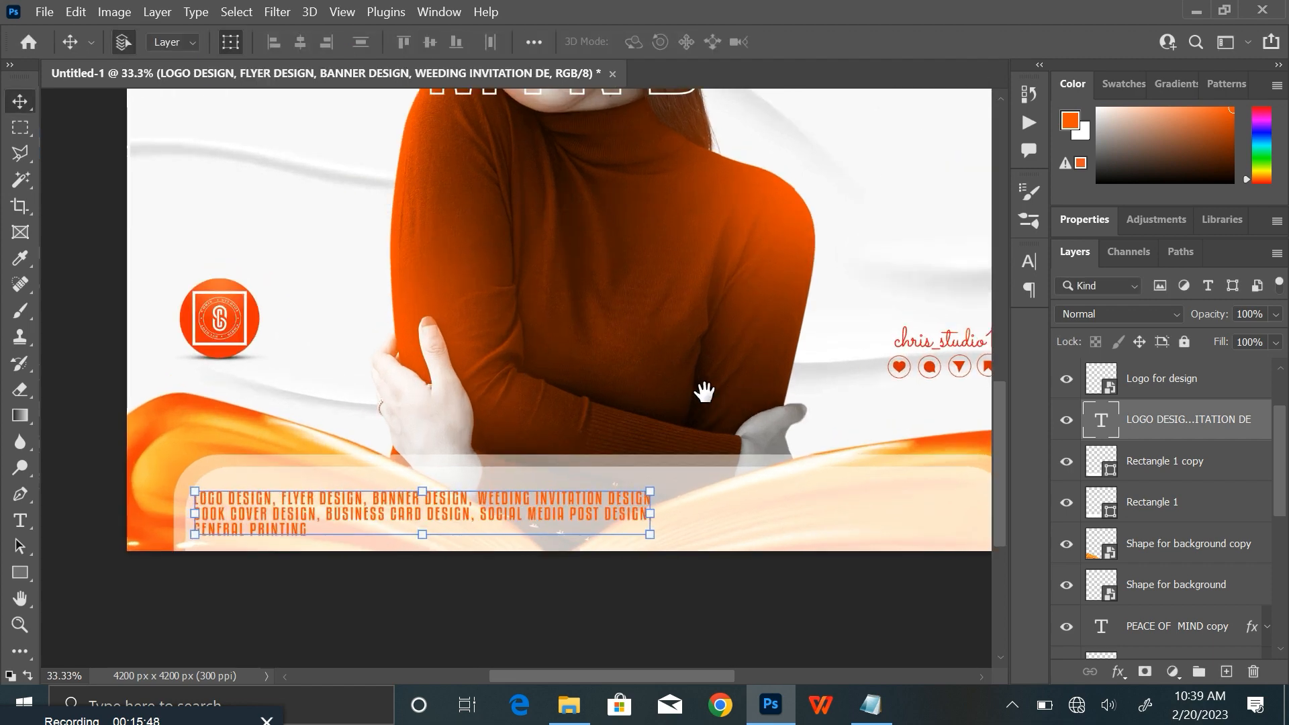
{"action": "left_click_drag", "start_coordinate": [703, 391], "coordinate": [750, 371]}
{"action": "left_click", "coordinate": [22, 520]}
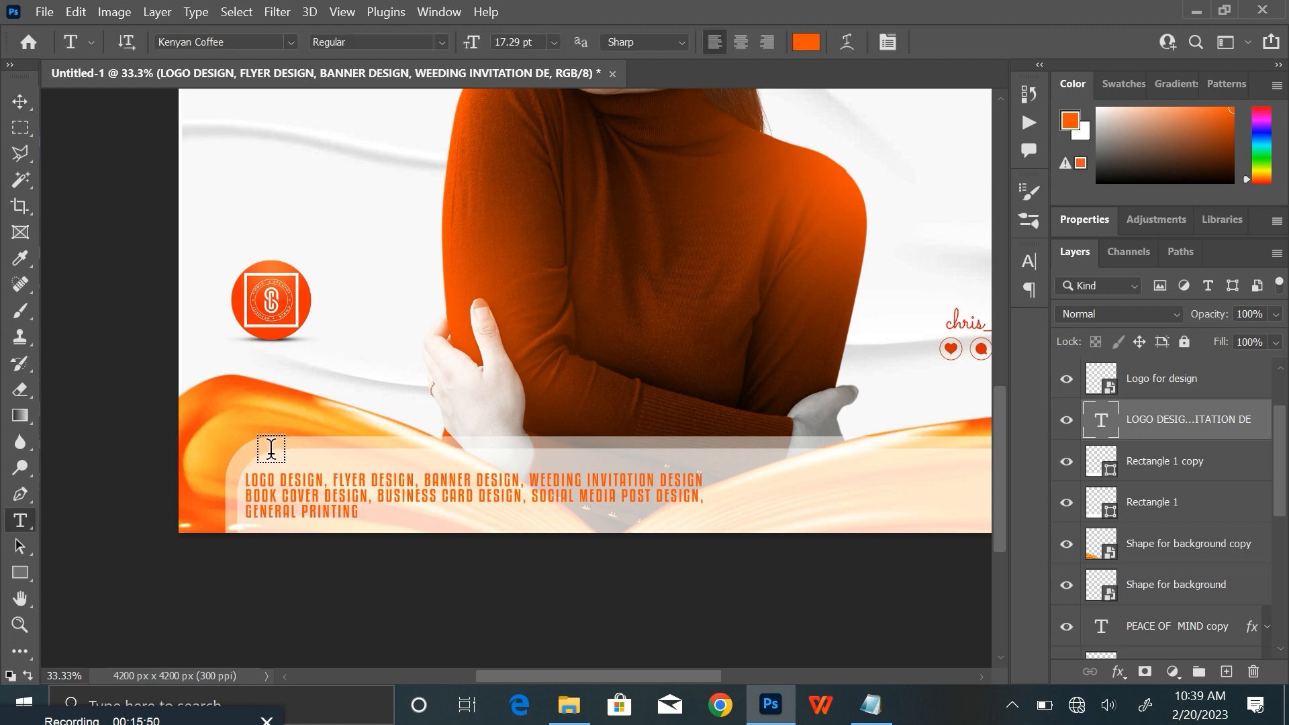
{"action": "left_click", "coordinate": [342, 496]}
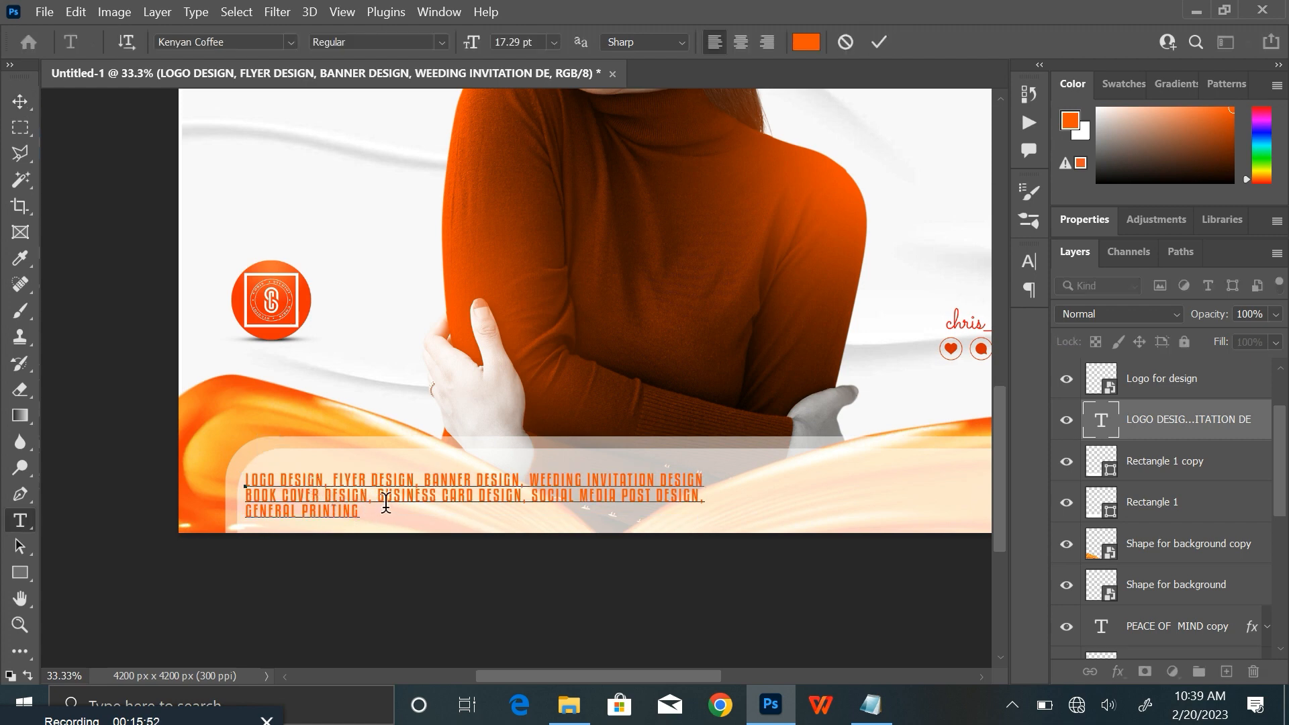
{"action": "key", "text": "ctrl+a"}
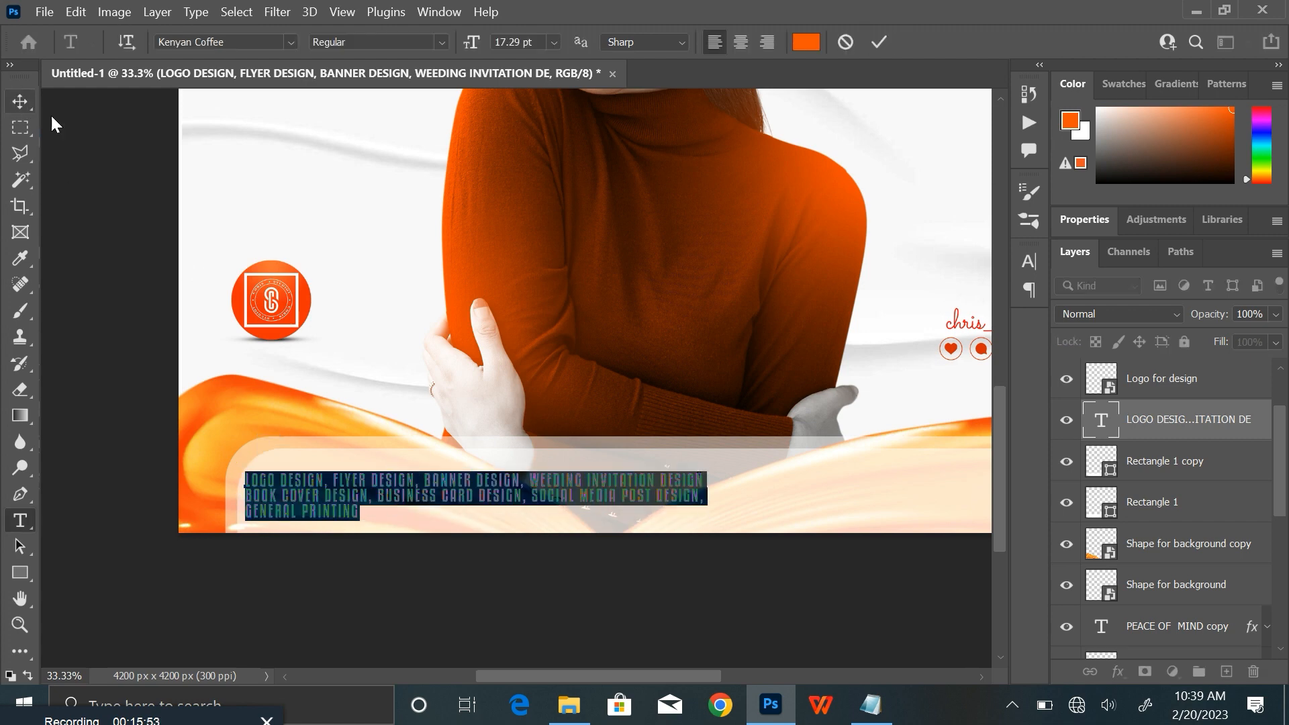
{"action": "left_click", "coordinate": [806, 41]}
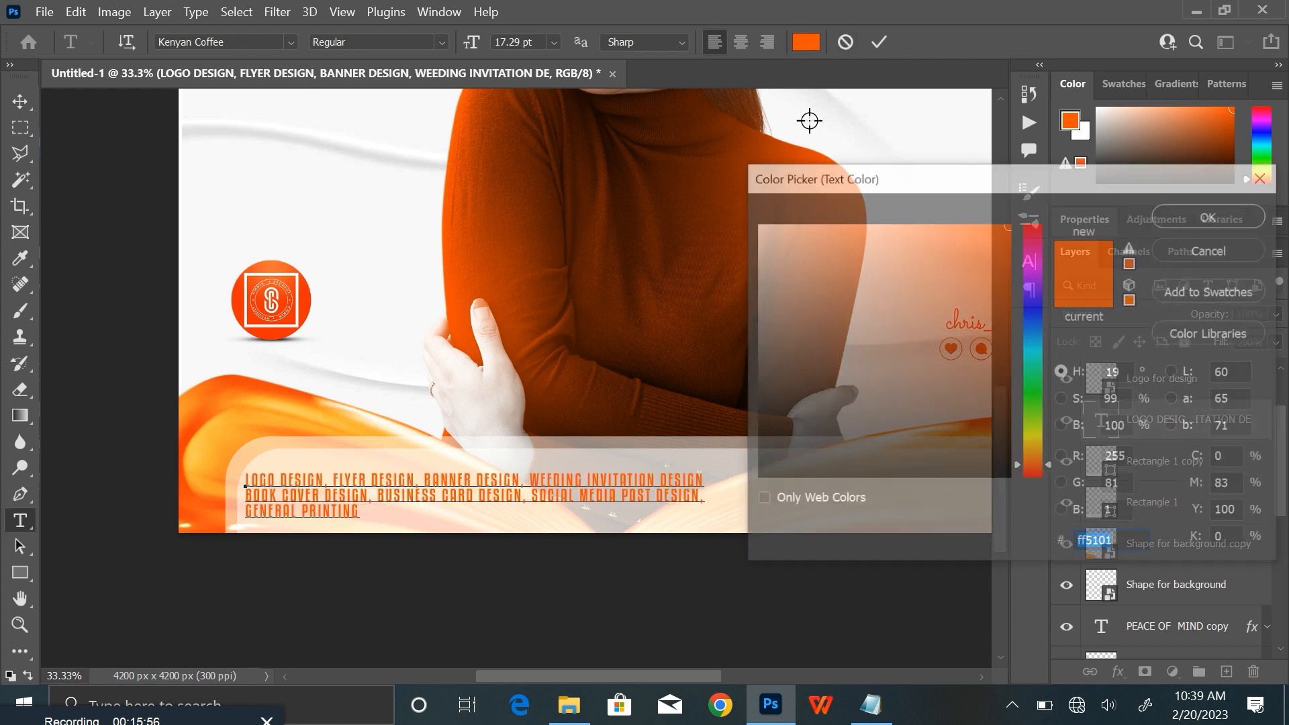
{"action": "left_click_drag", "start_coordinate": [764, 423], "coordinate": [758, 459]}
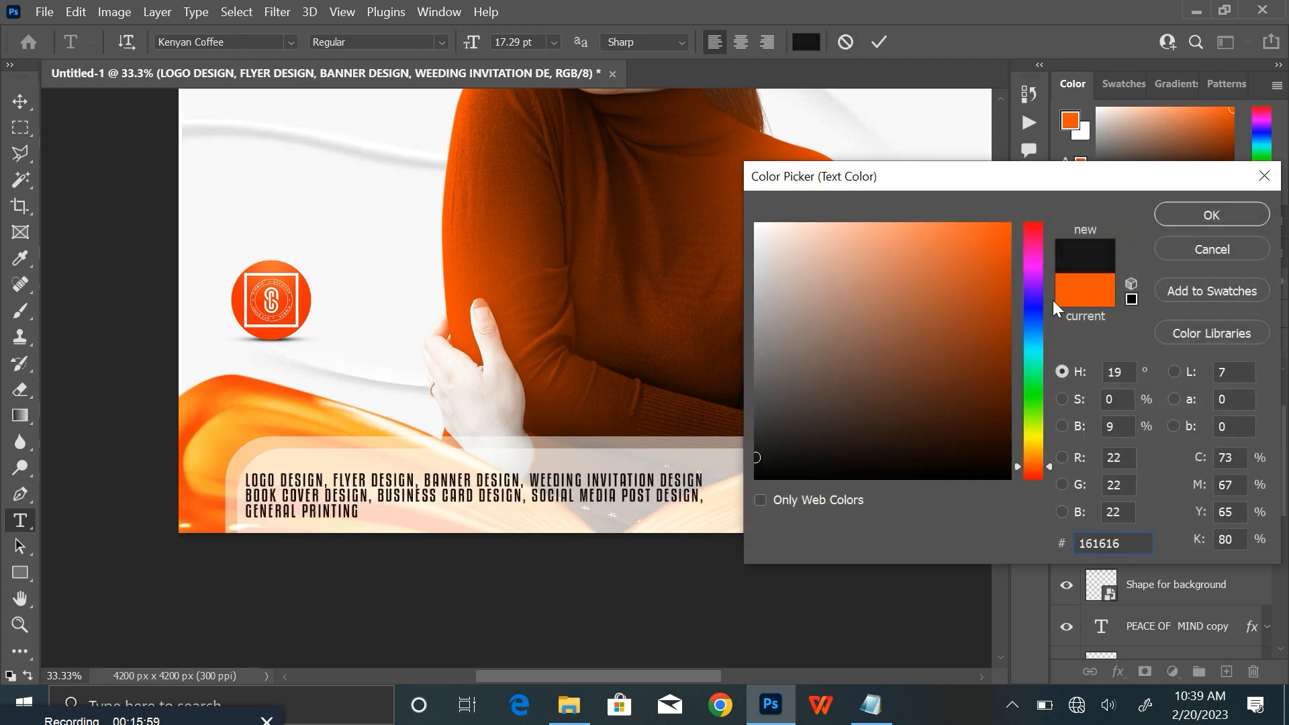
{"action": "left_click", "coordinate": [1211, 215]}
{"action": "left_click", "coordinate": [879, 41]}
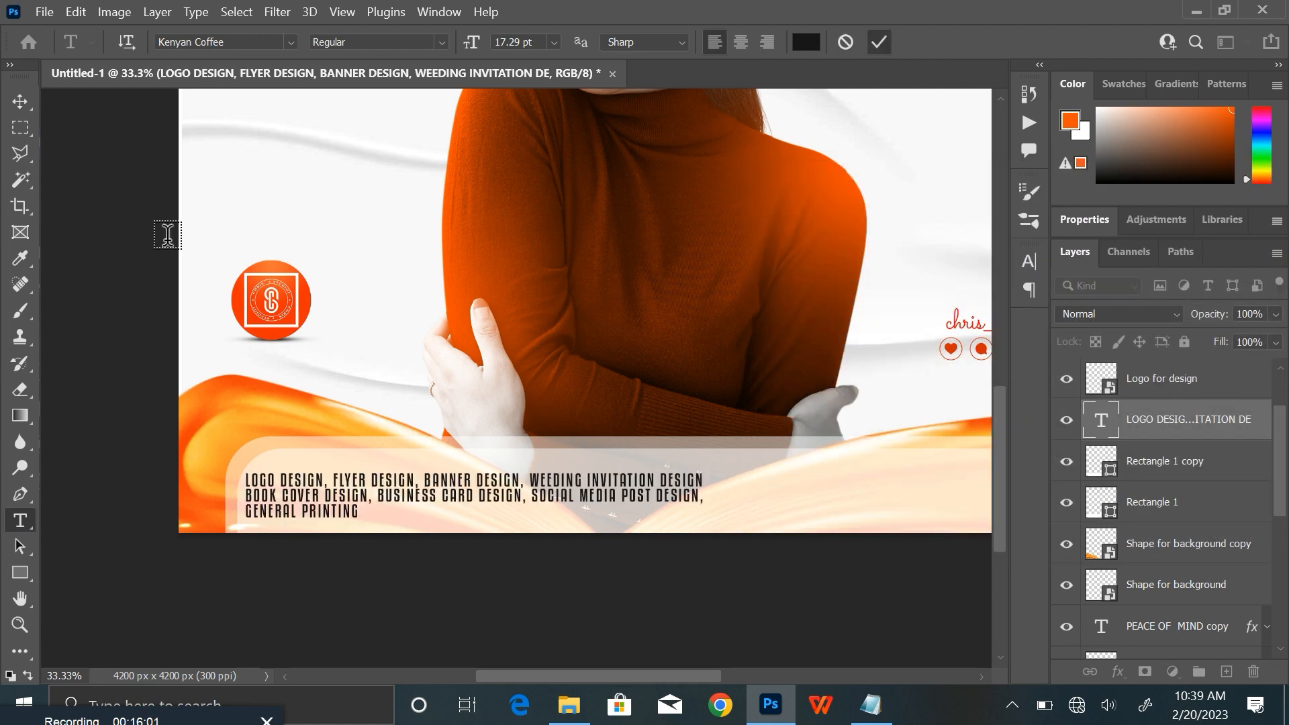
Step: Set the font of the whole services text to Cormorant Bold
{"action": "left_click", "coordinate": [21, 105]}
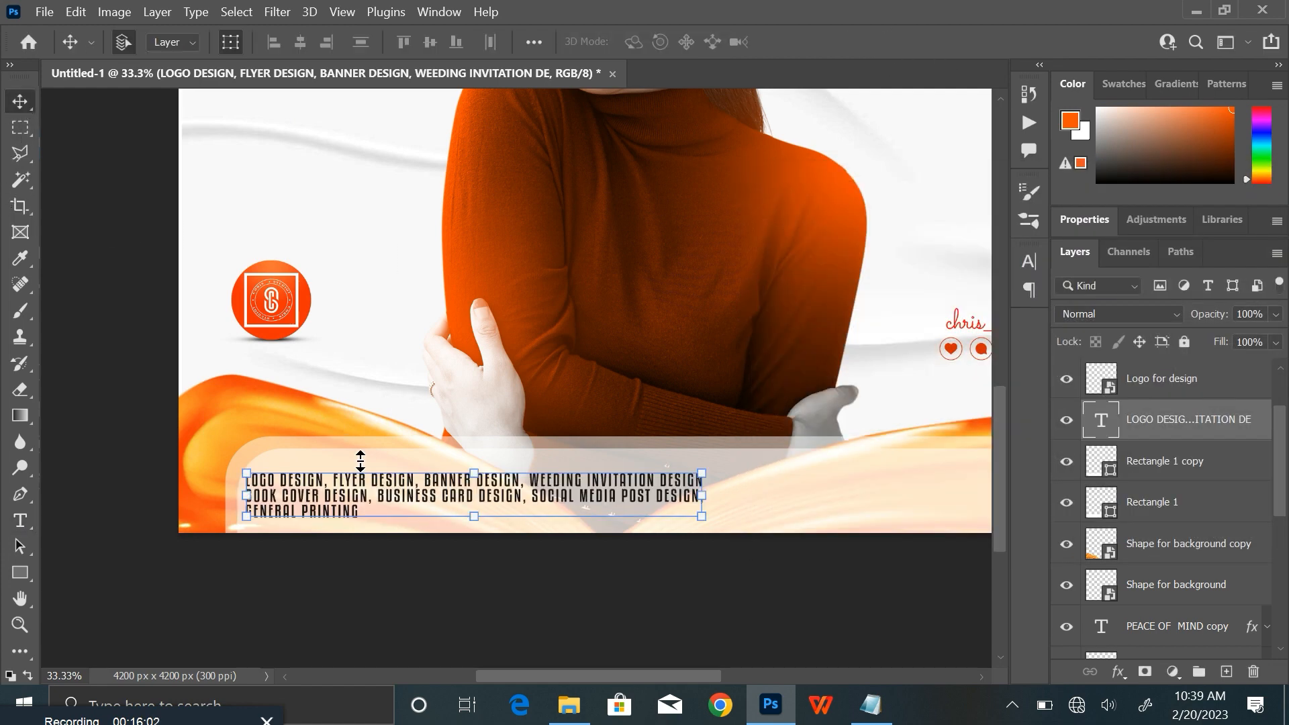
{"action": "double_click", "coordinate": [411, 502]}
{"action": "left_click", "coordinate": [880, 41]}
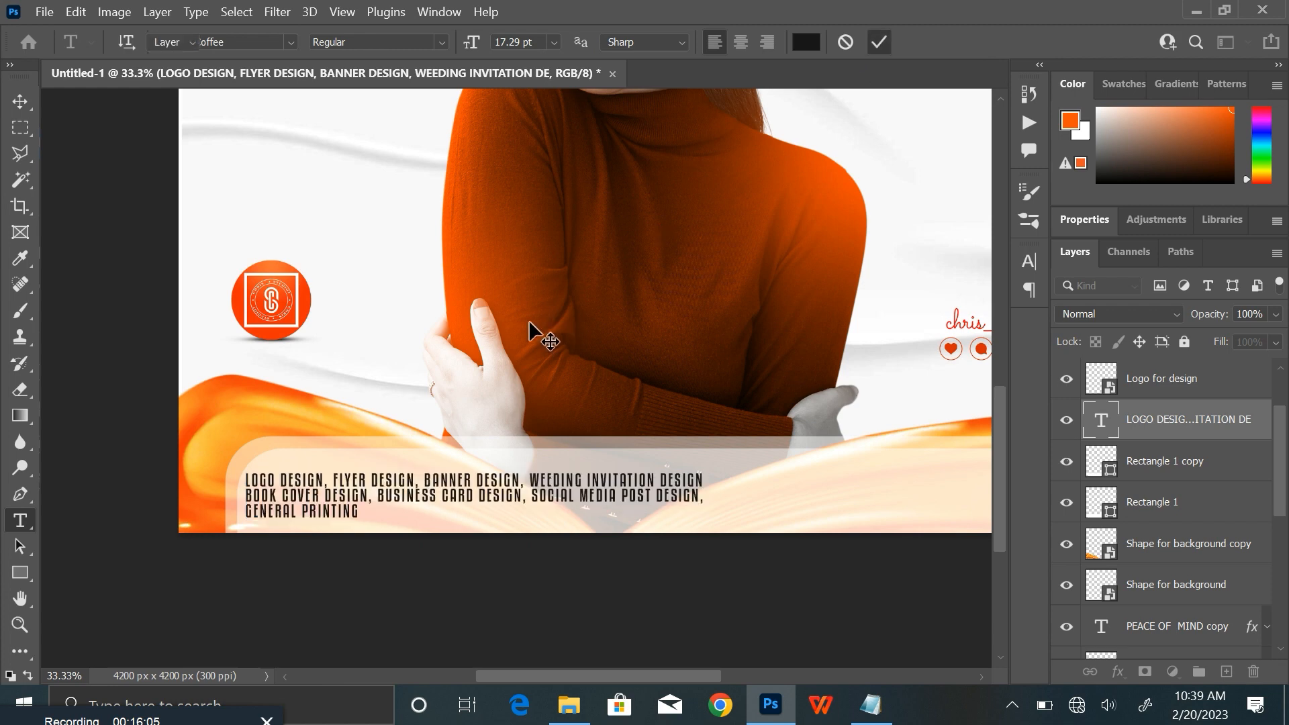
{"action": "left_click_drag", "start_coordinate": [504, 340], "coordinate": [708, 369]}
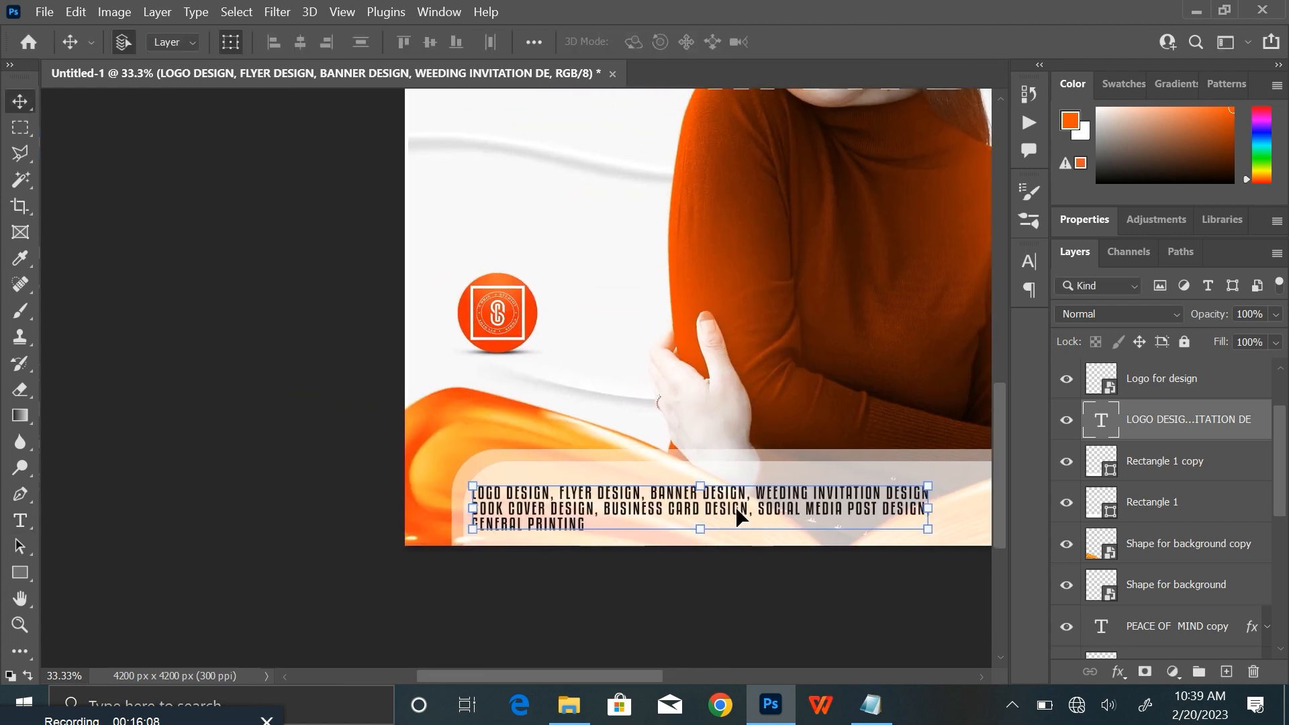
{"action": "double_click", "coordinate": [745, 514]}
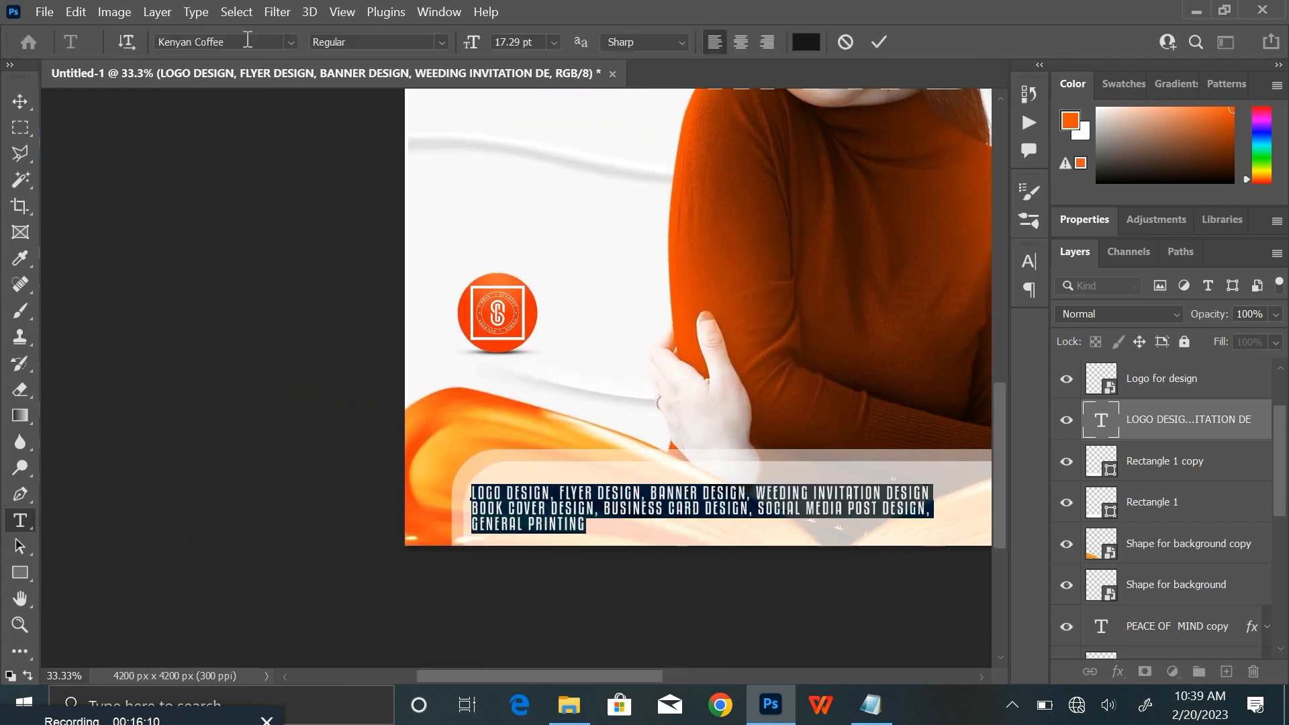
{"action": "type", "text": "MOR"}
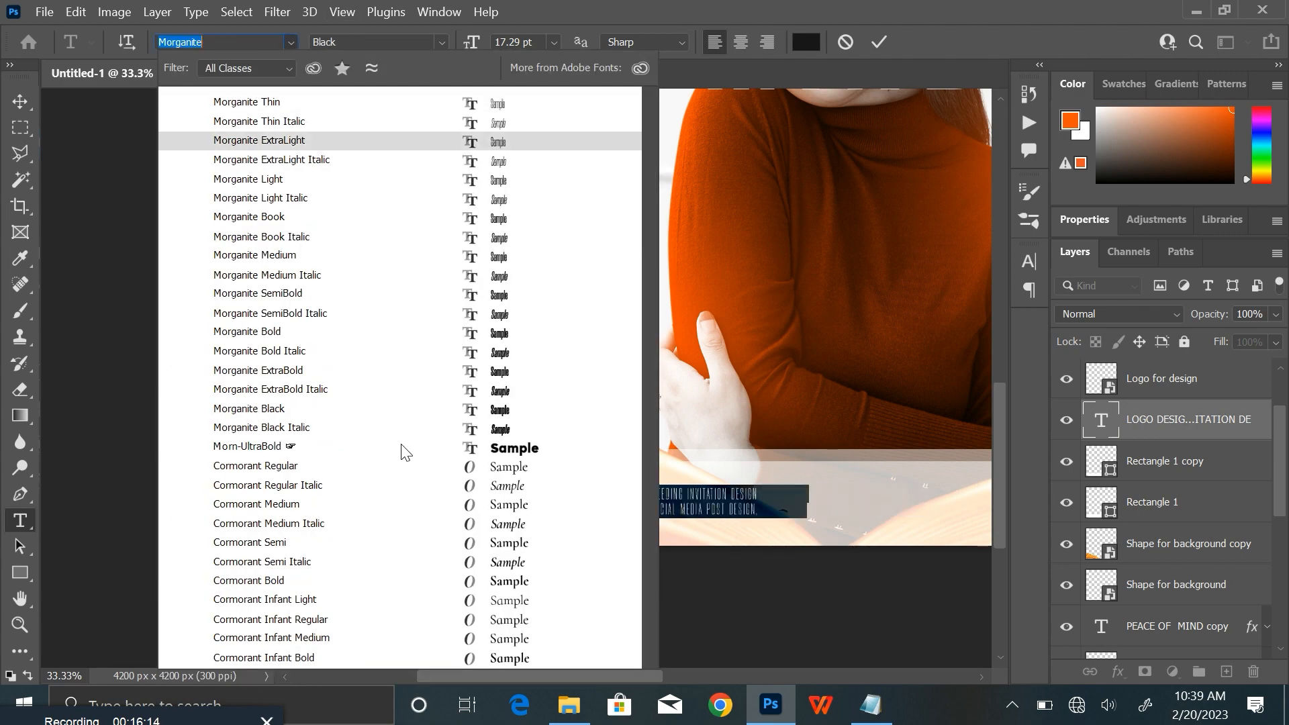
{"action": "left_click", "coordinate": [433, 578]}
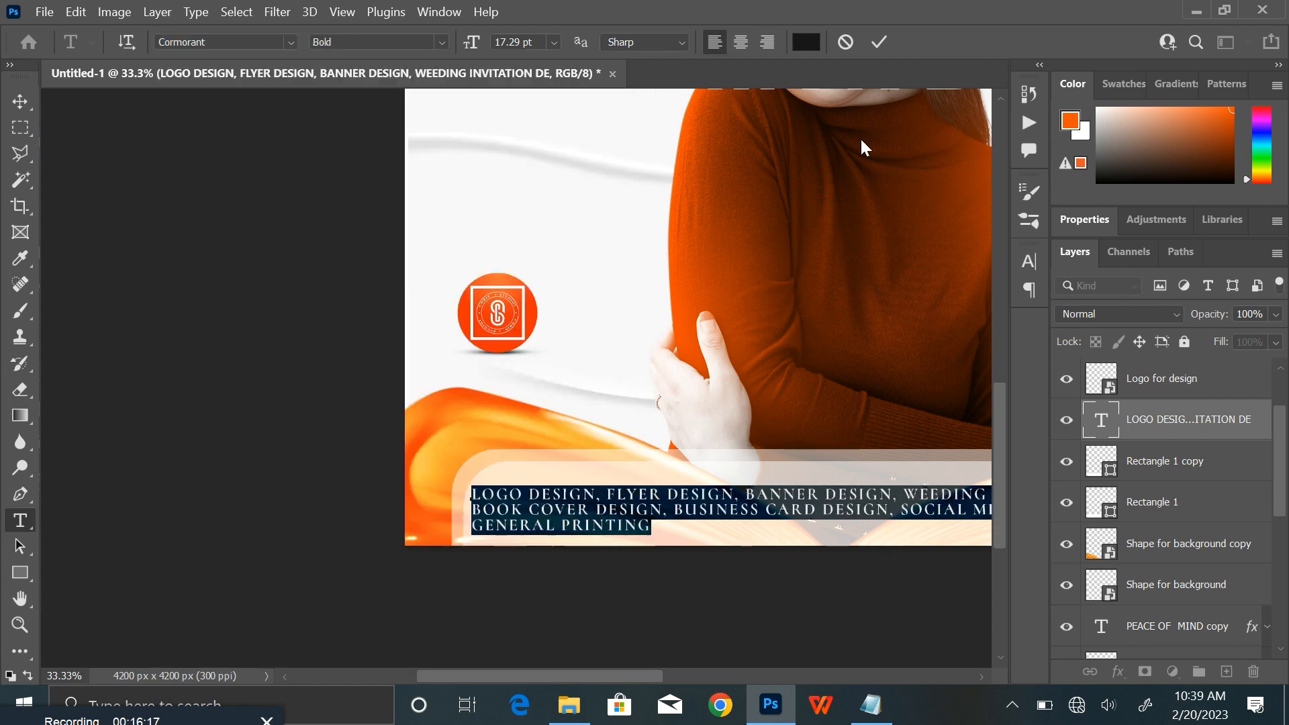
{"action": "left_click", "coordinate": [874, 47]}
Step: Scale the services text down to 13.44 pt and inset it a little further from the footer panel's left edge
{"action": "key", "text": "v"}
{"action": "left_click_drag", "start_coordinate": [783, 455], "coordinate": [520, 339]}
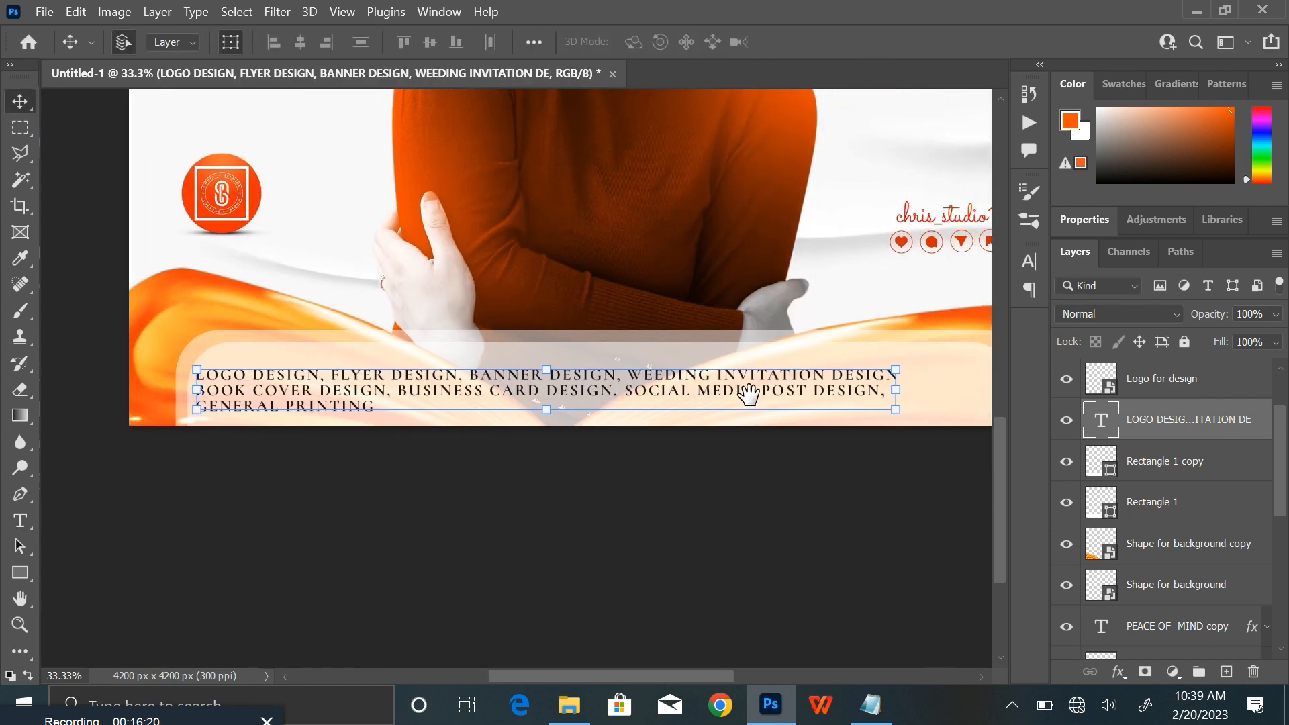
{"action": "left_click_drag", "start_coordinate": [897, 412], "coordinate": [715, 392]}
{"action": "left_click", "coordinate": [982, 41]}
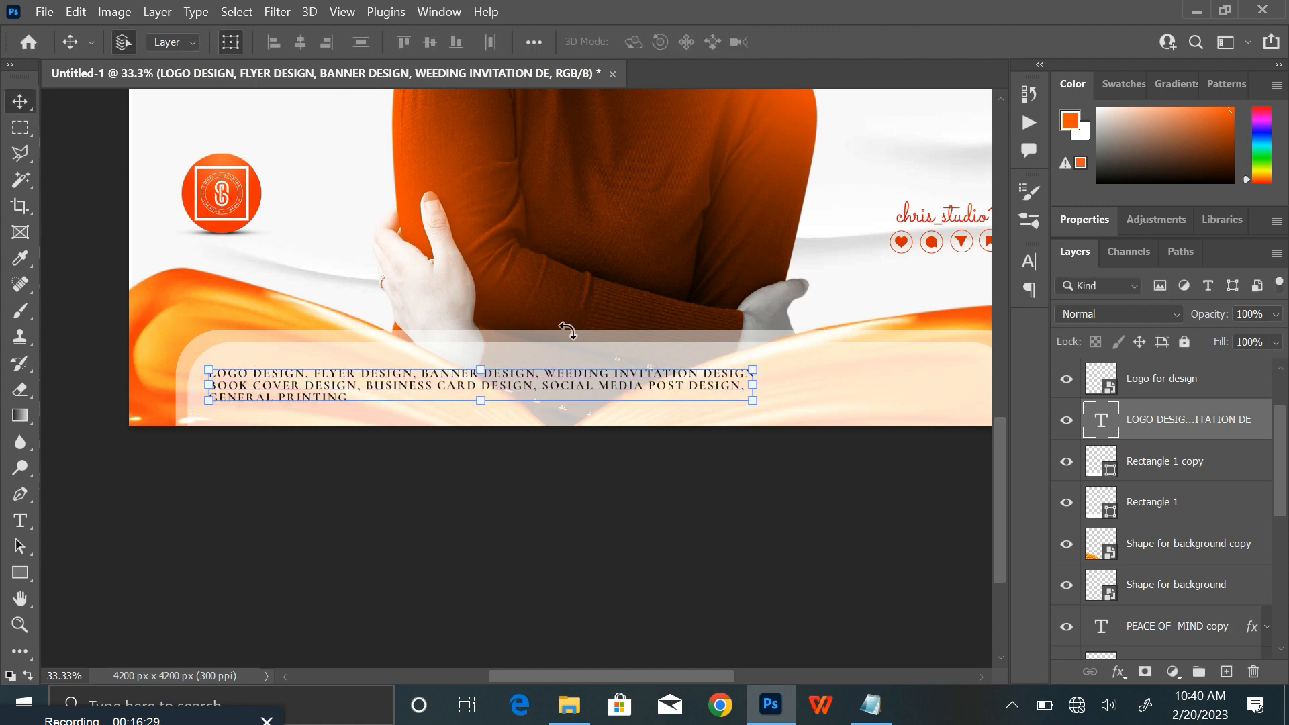
Step: Change the services text's font to AlternateGotNo3D Regular
{"action": "double_click", "coordinate": [458, 380]}
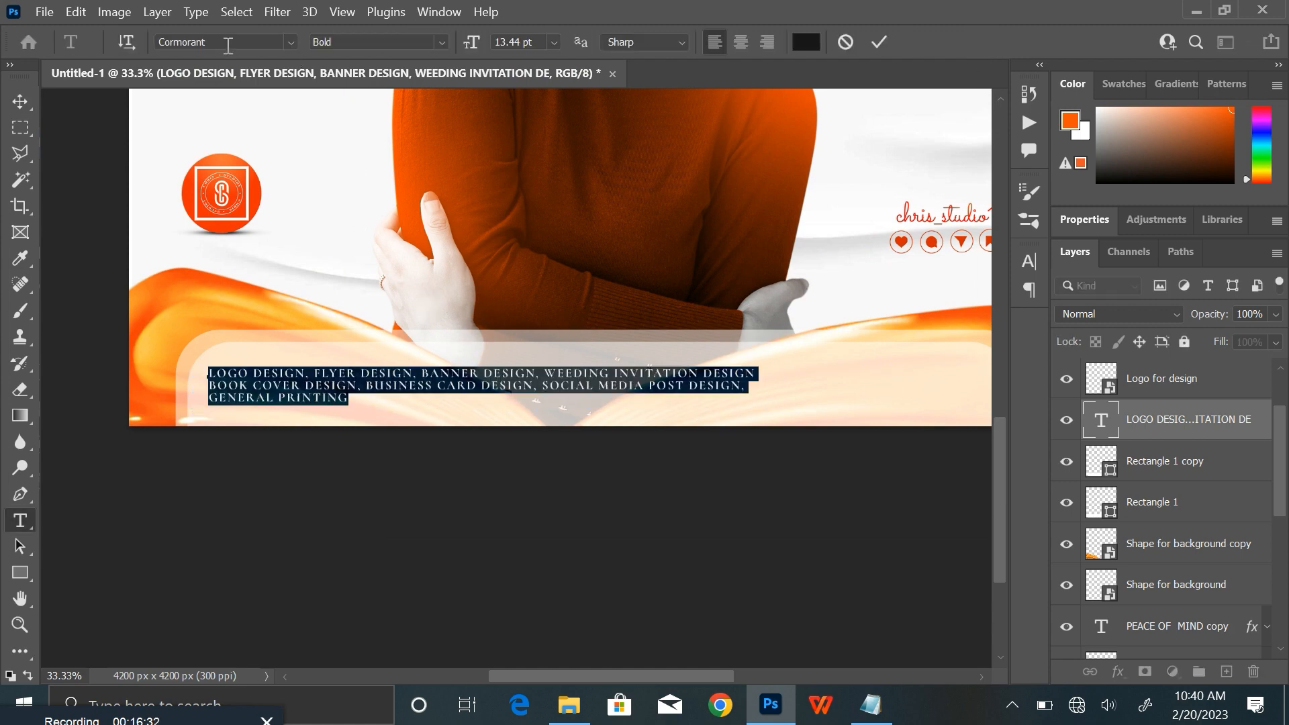
{"action": "left_click", "coordinate": [290, 42]}
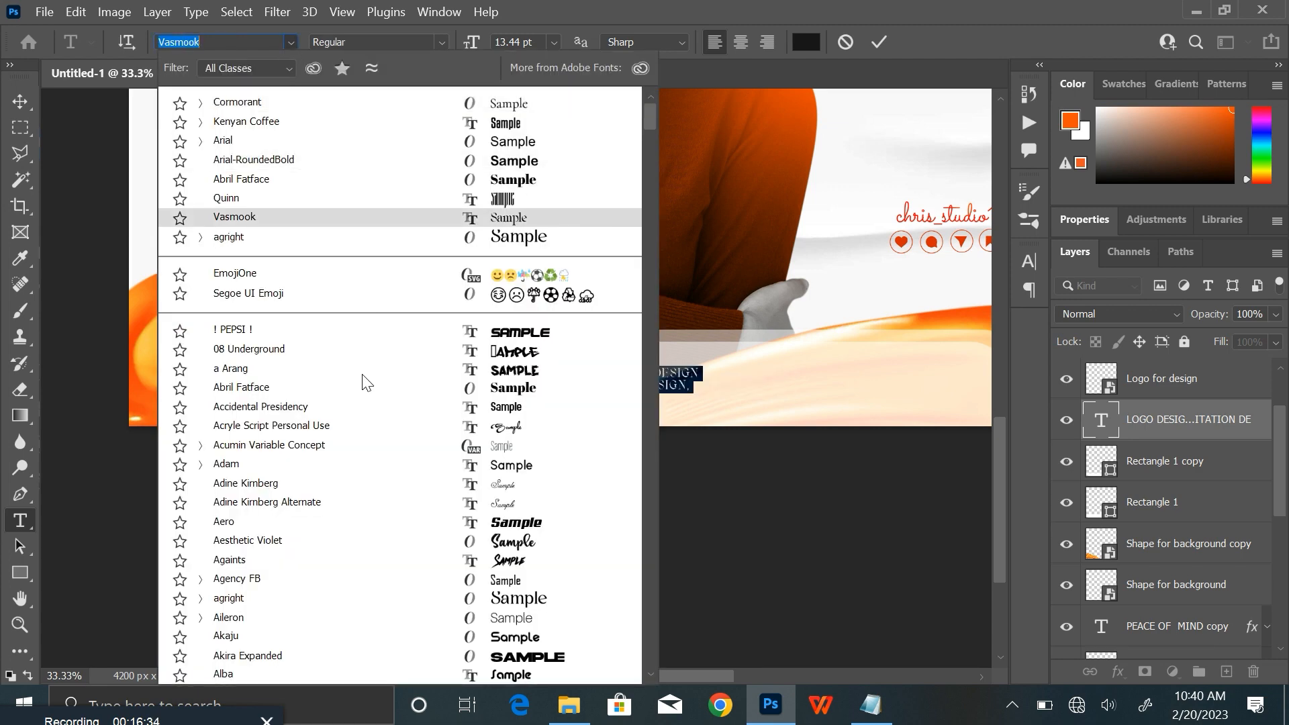
{"action": "scroll", "coordinate": [366, 403], "scroll_direction": "down", "scroll_amount": 2}
{"action": "scroll", "coordinate": [373, 440], "scroll_direction": "down", "scroll_amount": 3}
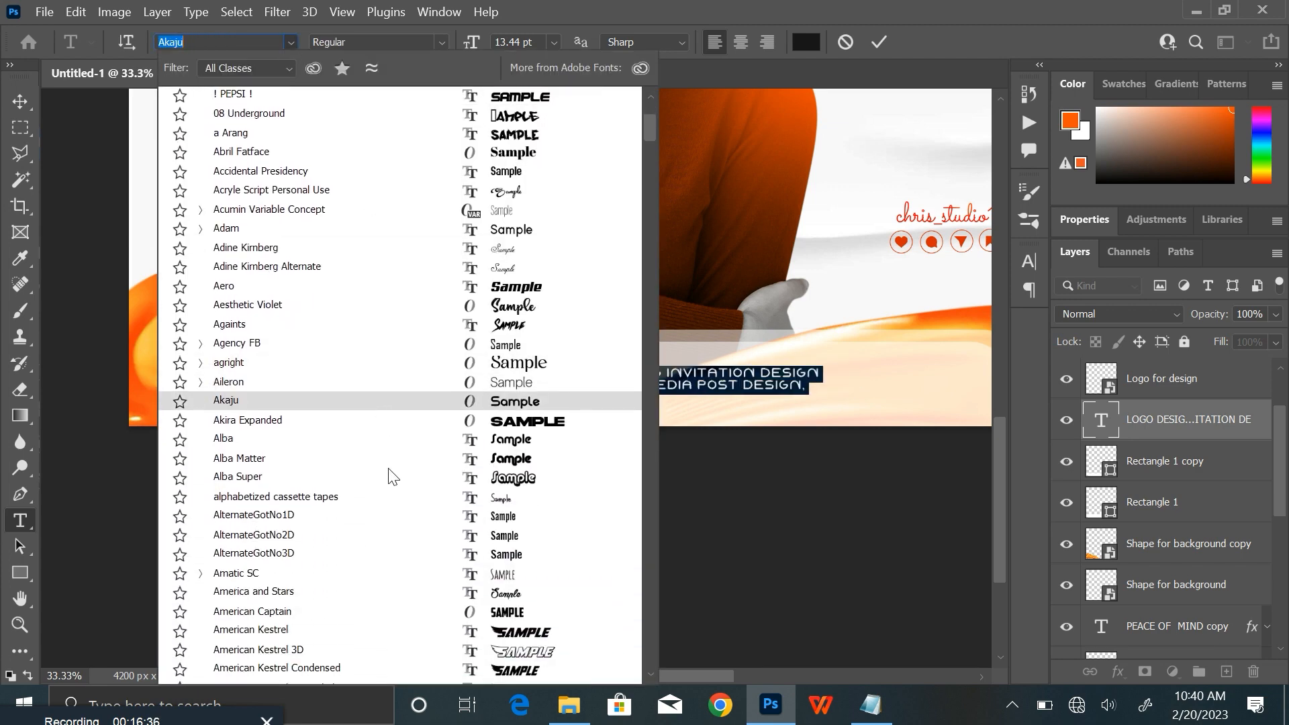
{"action": "left_click", "coordinate": [445, 555]}
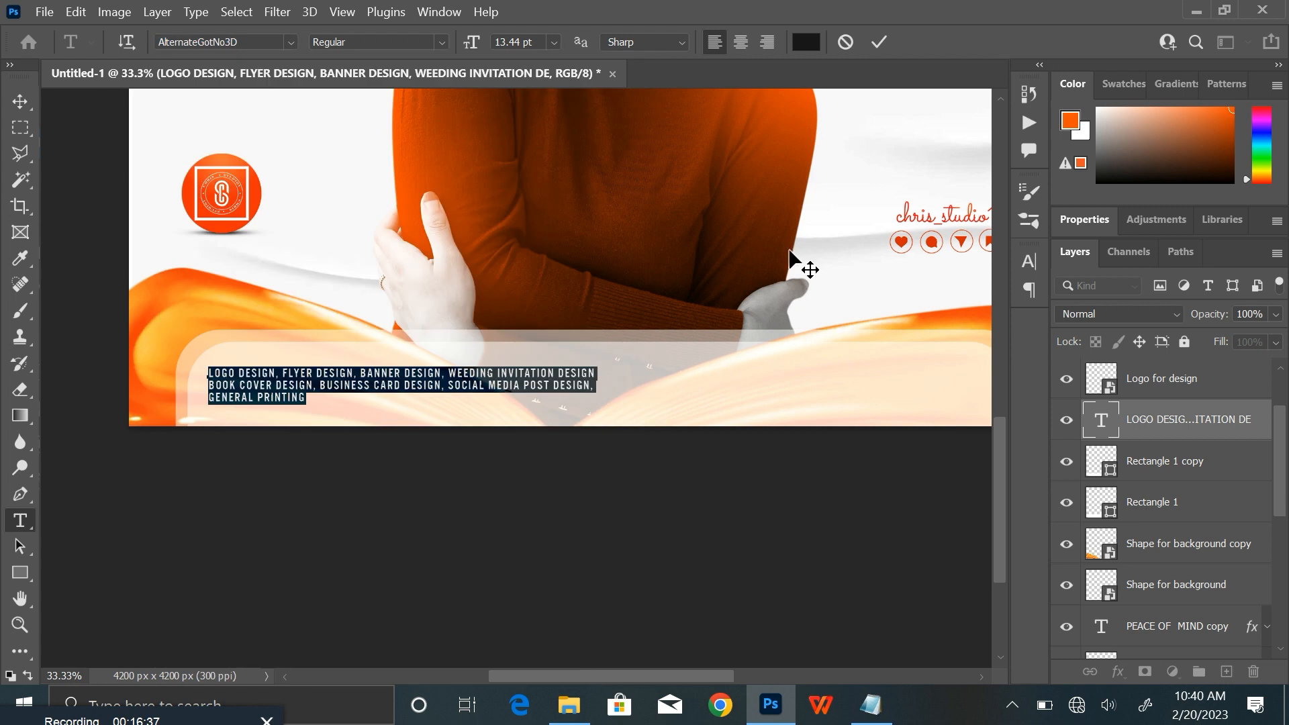
{"action": "left_click", "coordinate": [878, 42]}
Step: Enlarge the services text to about two thirds of the footer panel's width and nudge it slightly to the left
{"action": "key", "text": "ctrl+t"}
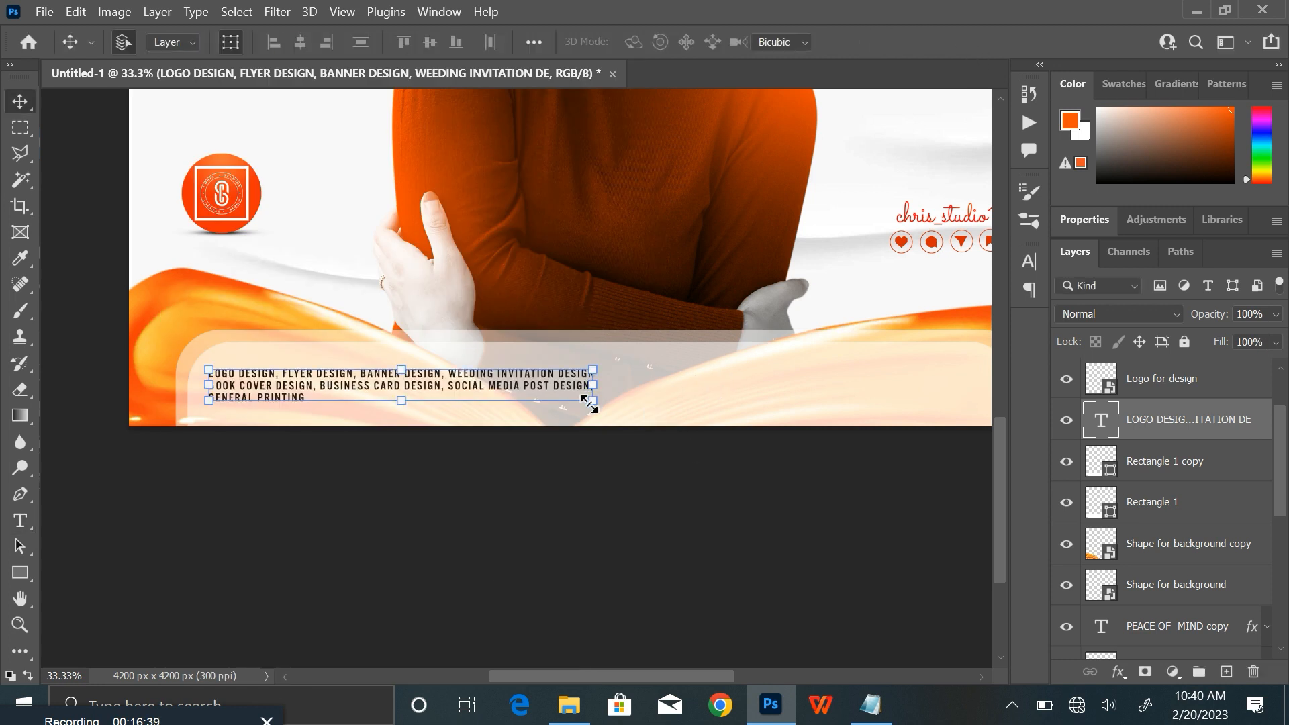
{"action": "left_click_drag", "start_coordinate": [595, 408], "coordinate": [723, 468]}
{"action": "left_click", "coordinate": [982, 42]}
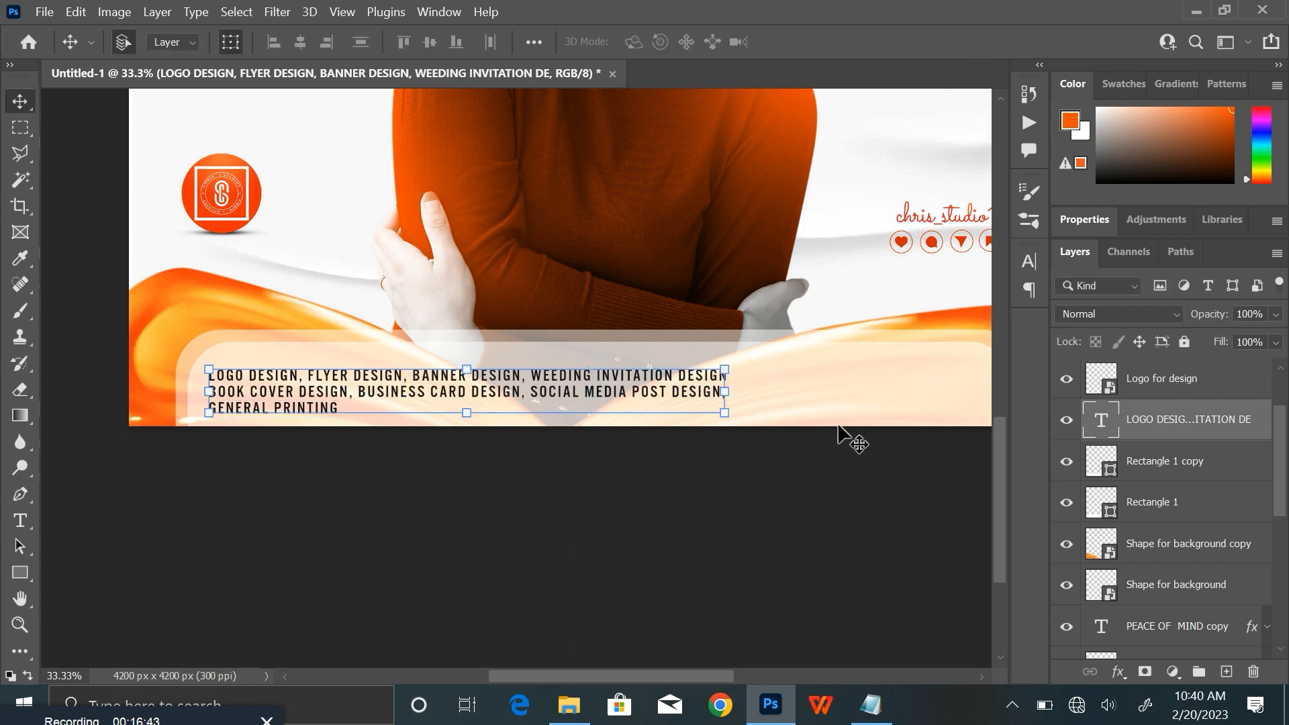
{"action": "left_click", "coordinate": [849, 456]}
{"action": "scroll", "coordinate": [849, 453], "scroll_direction": "down", "scroll_amount": 3}
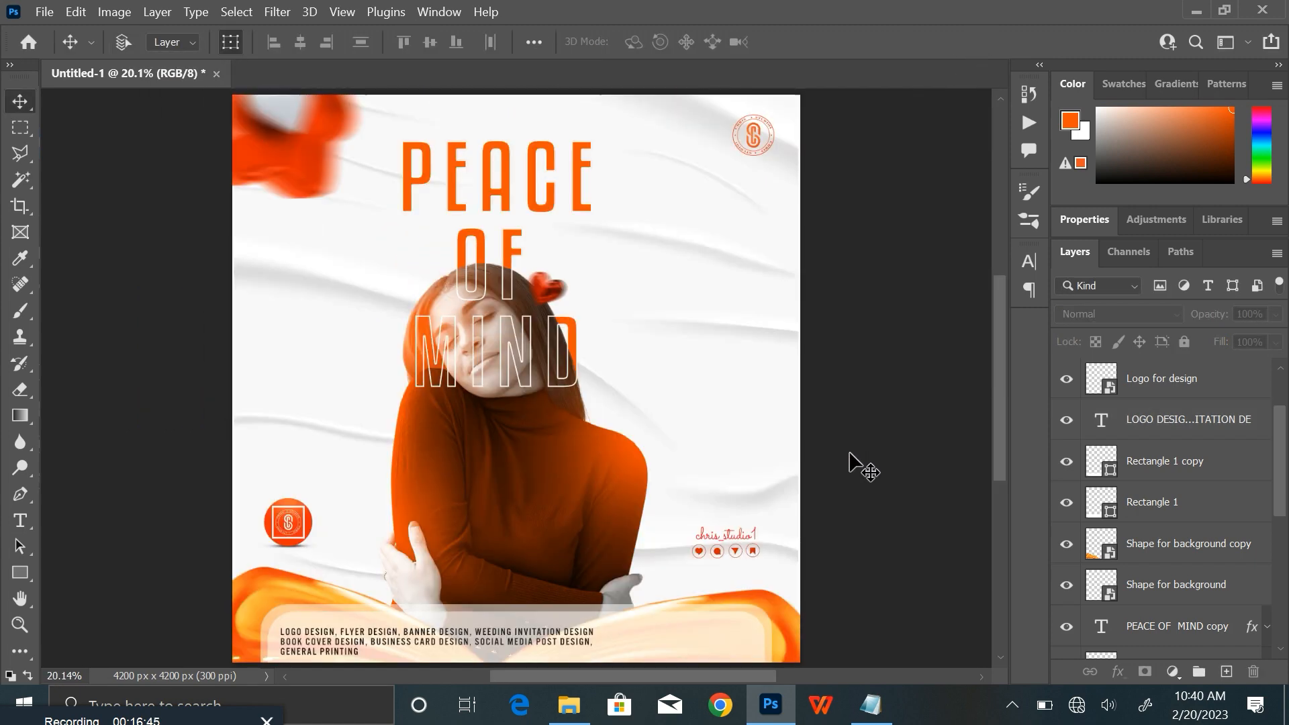
{"action": "scroll", "coordinate": [849, 454], "scroll_direction": "up", "scroll_amount": 2}
{"action": "left_click_drag", "start_coordinate": [797, 449], "coordinate": [805, 354]}
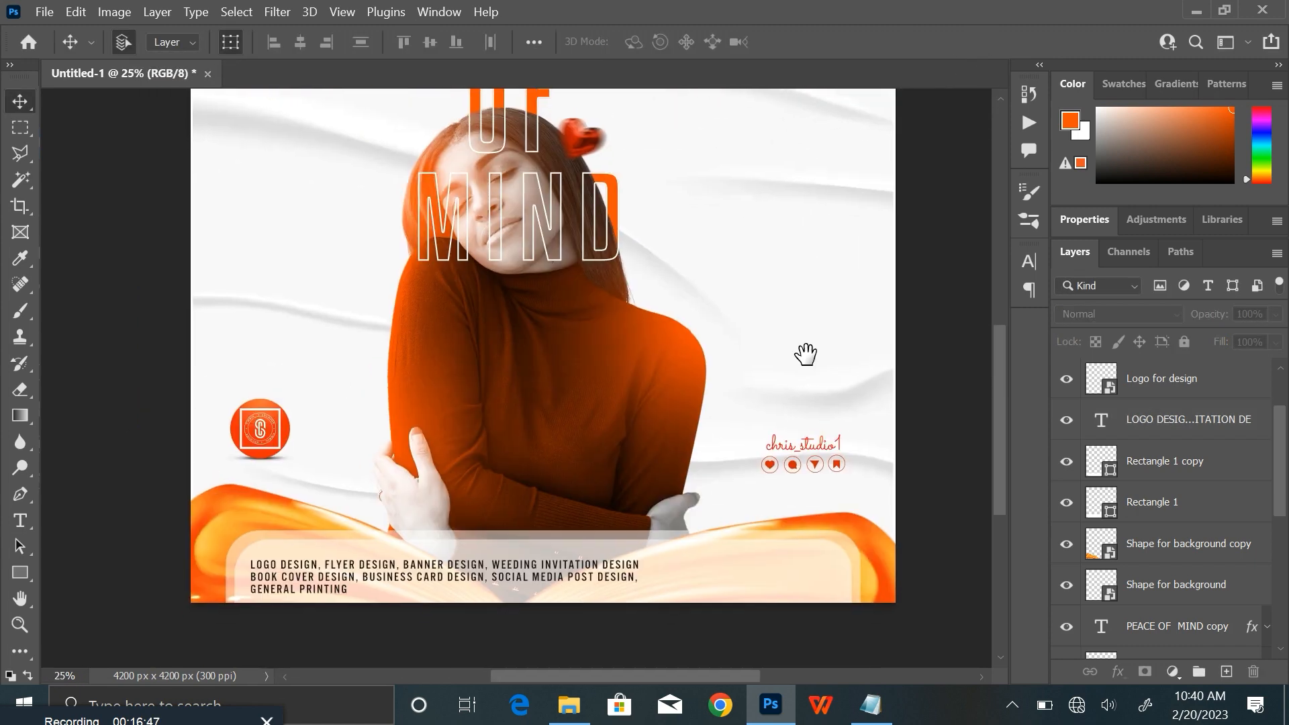
{"action": "left_click_drag", "start_coordinate": [571, 578], "coordinate": [572, 578]}
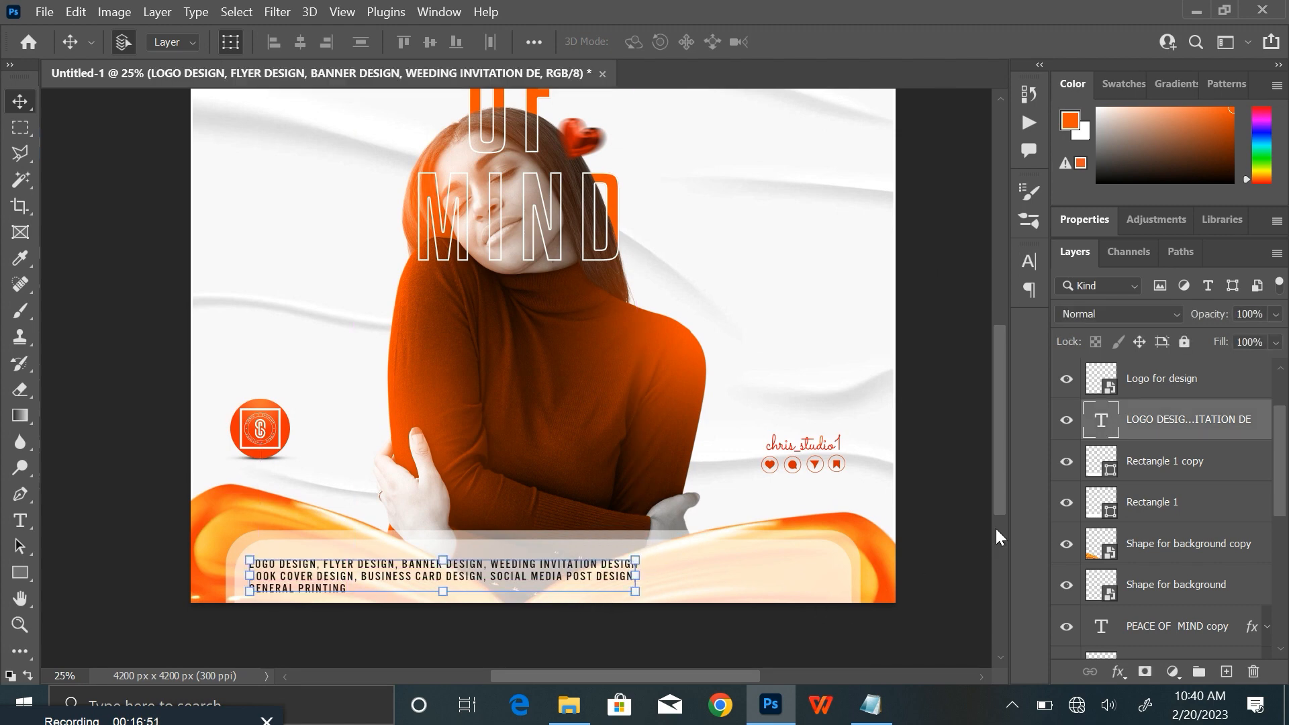
Step: Place the Icon image from the Peace of mind design folder, scaled to 30.45%, inside the footer panel beside the services text
{"action": "left_click", "coordinate": [569, 705]}
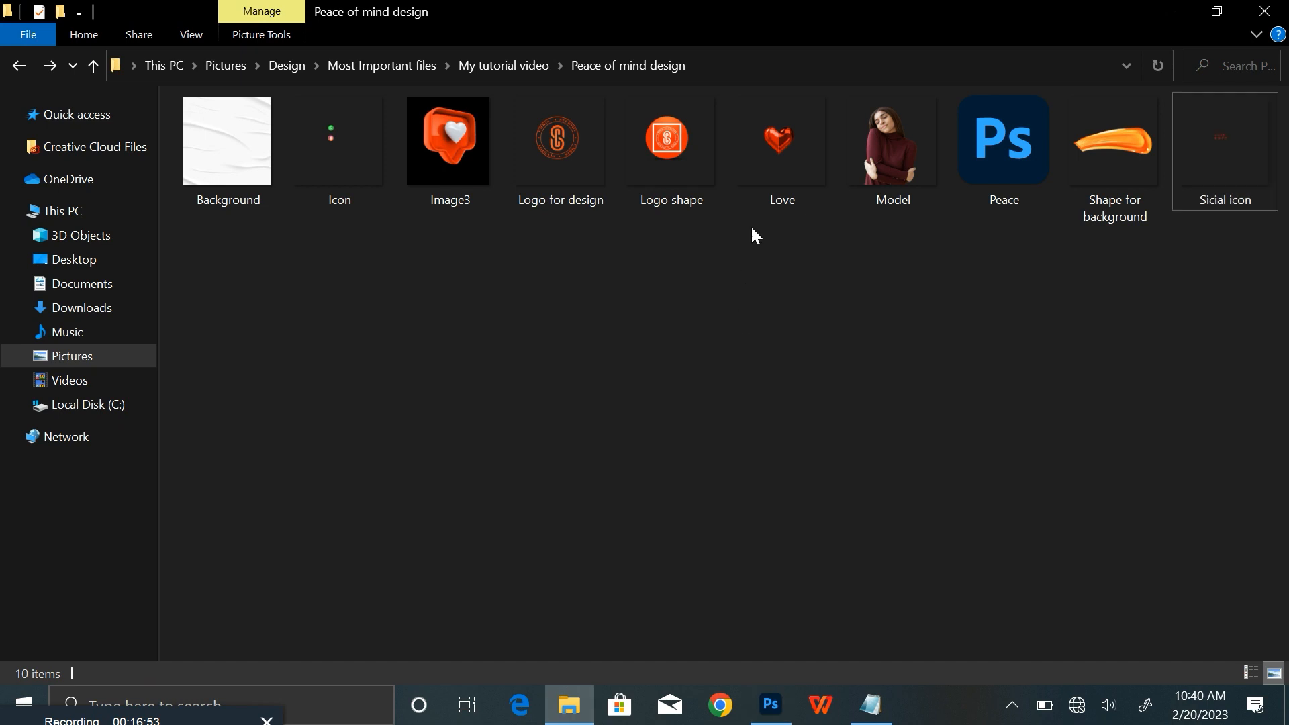
{"action": "left_click", "coordinate": [338, 169]}
{"action": "double_click", "coordinate": [332, 152]}
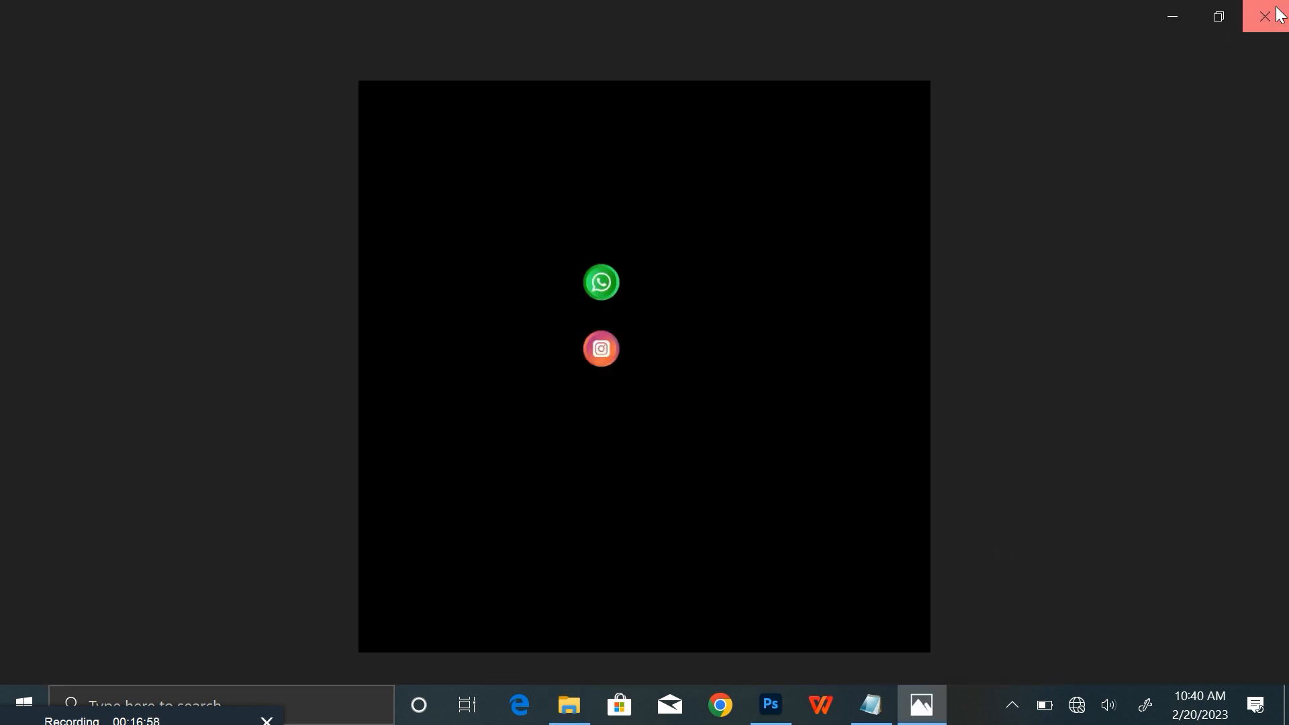
{"action": "left_click", "coordinate": [1265, 16]}
{"action": "left_click", "coordinate": [772, 717]}
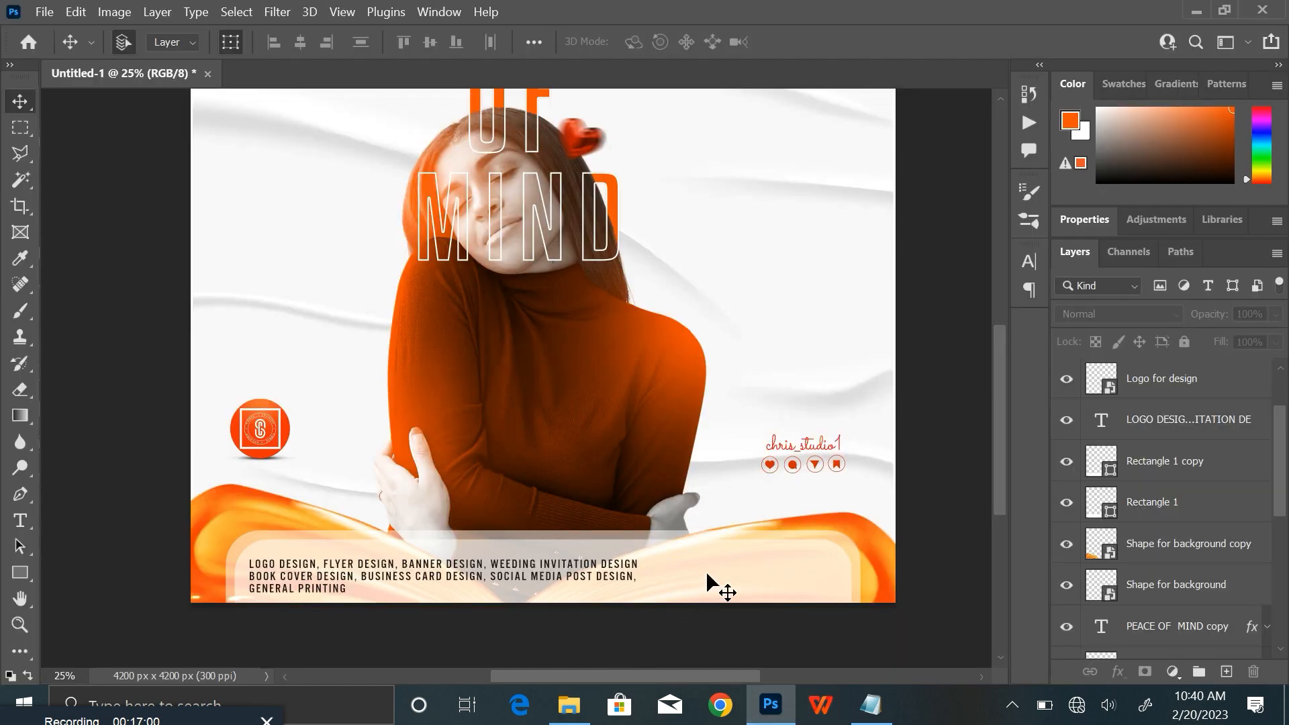
{"action": "left_click", "coordinate": [706, 576]}
{"action": "left_click", "coordinate": [569, 704]}
{"action": "left_click_drag", "start_coordinate": [365, 181], "coordinate": [791, 612]}
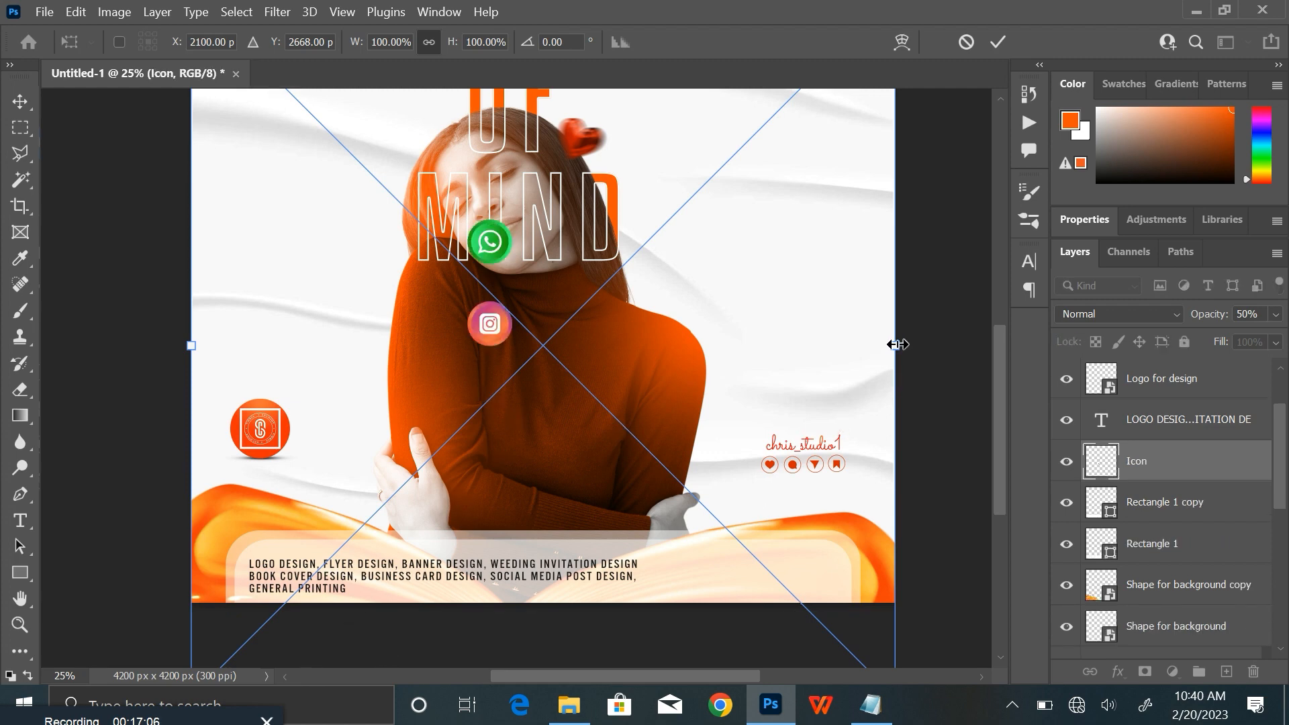
{"action": "left_click_drag", "start_coordinate": [896, 345], "coordinate": [649, 346]}
{"action": "left_click_drag", "start_coordinate": [528, 344], "coordinate": [737, 599]}
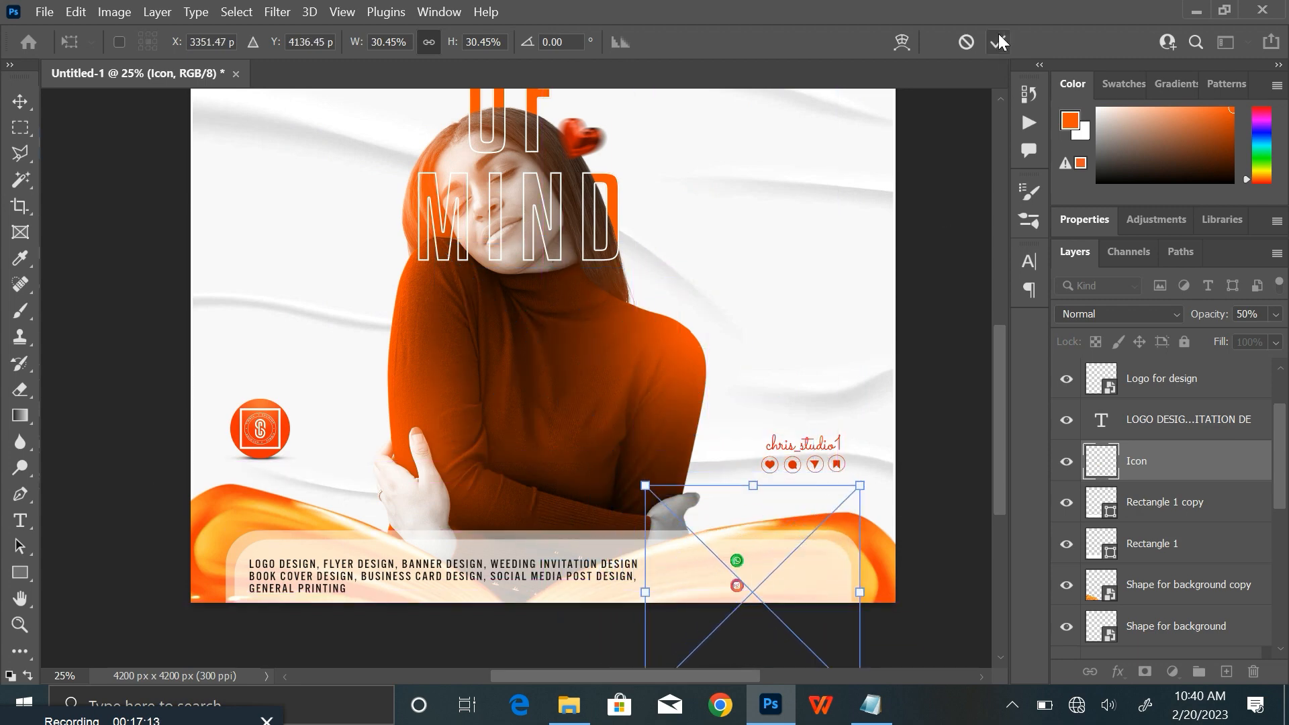
{"action": "left_click", "coordinate": [998, 41]}
Step: Scale the services text down to 89.76% to leave more room before the contact icons
{"action": "left_click_drag", "start_coordinate": [917, 547], "coordinate": [727, 398]}
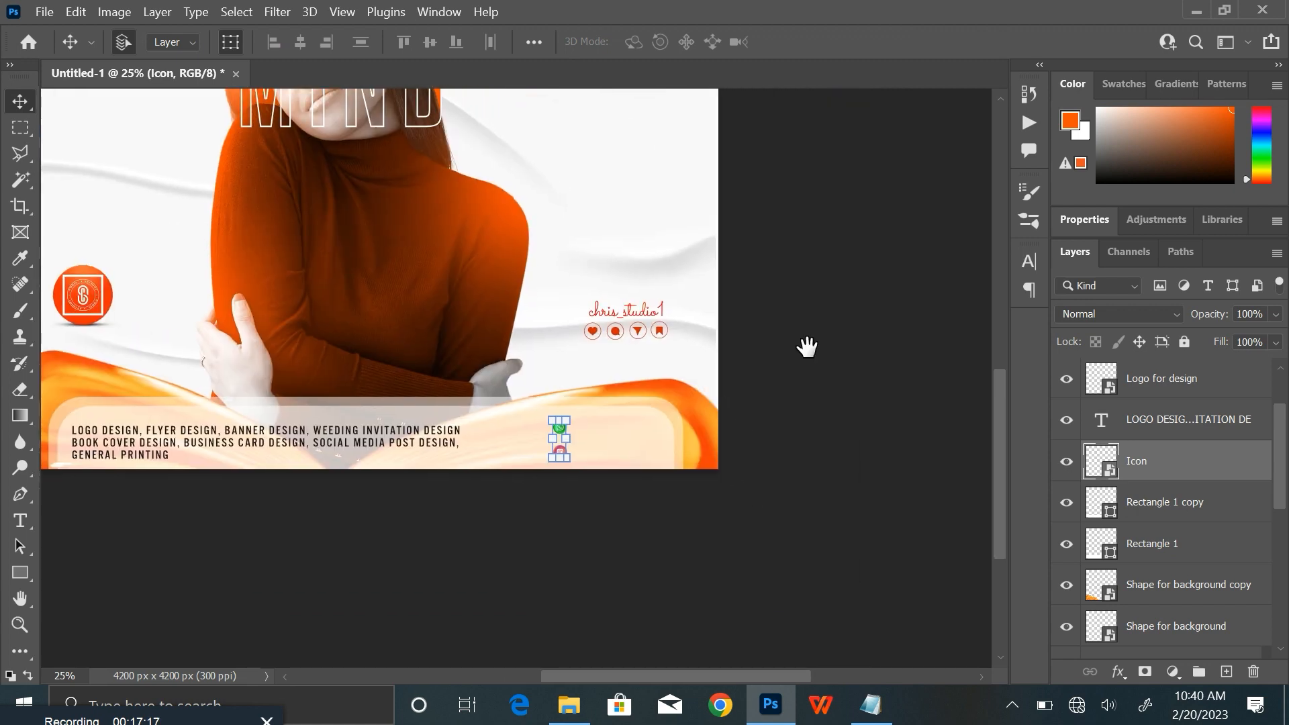
{"action": "left_click_drag", "start_coordinate": [805, 345], "coordinate": [860, 351]}
{"action": "left_click", "coordinate": [483, 450]}
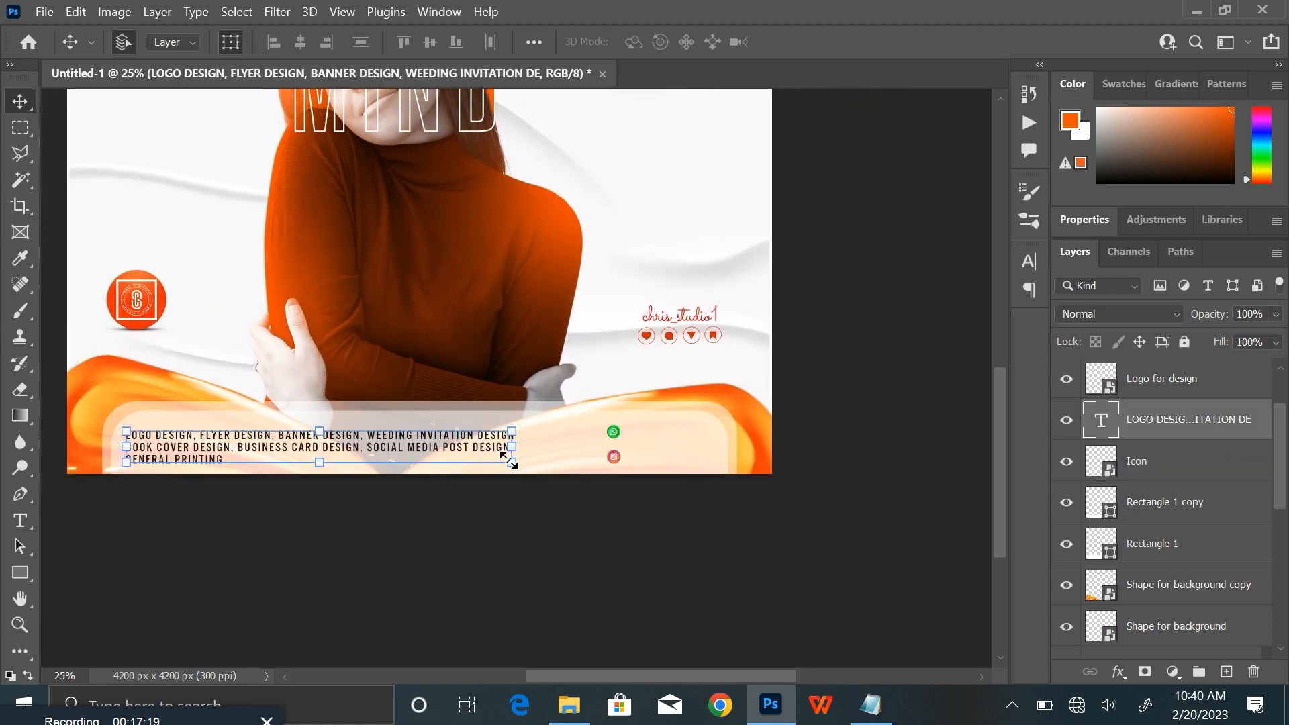
{"action": "left_click_drag", "start_coordinate": [511, 464], "coordinate": [473, 463]}
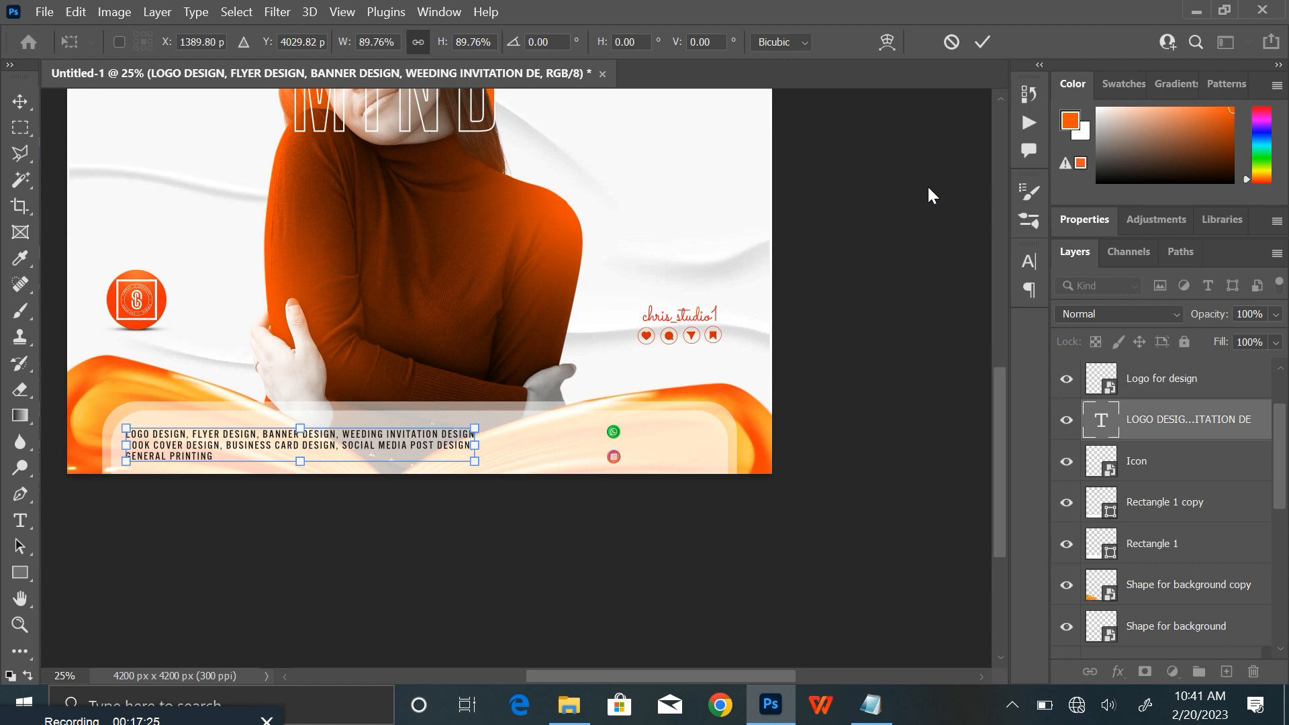
{"action": "left_click", "coordinate": [982, 42]}
Step: Move the WhatsApp and Instagram icons closer to the services text and scale them down slightly within the footer panel
{"action": "key", "text": "ctrl+plus"}
{"action": "key", "text": "ctrl+plus"}
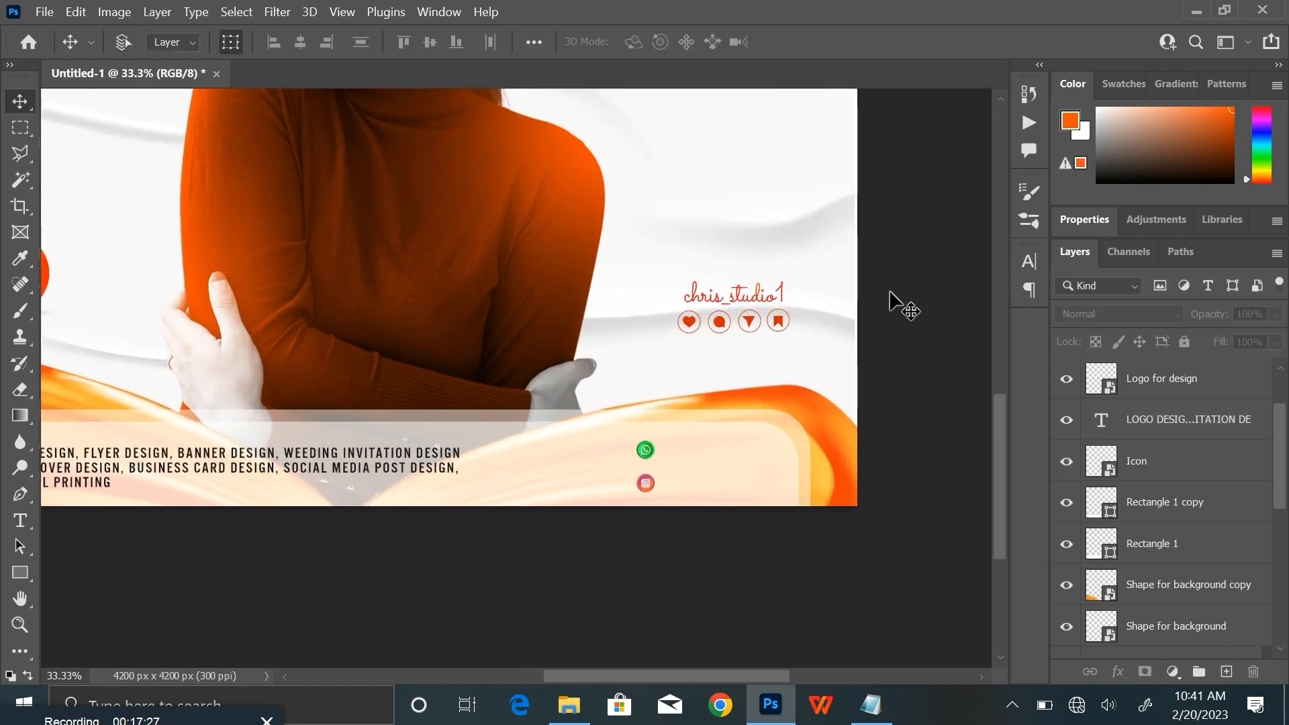
{"action": "left_click_drag", "start_coordinate": [765, 384], "coordinate": [690, 337]}
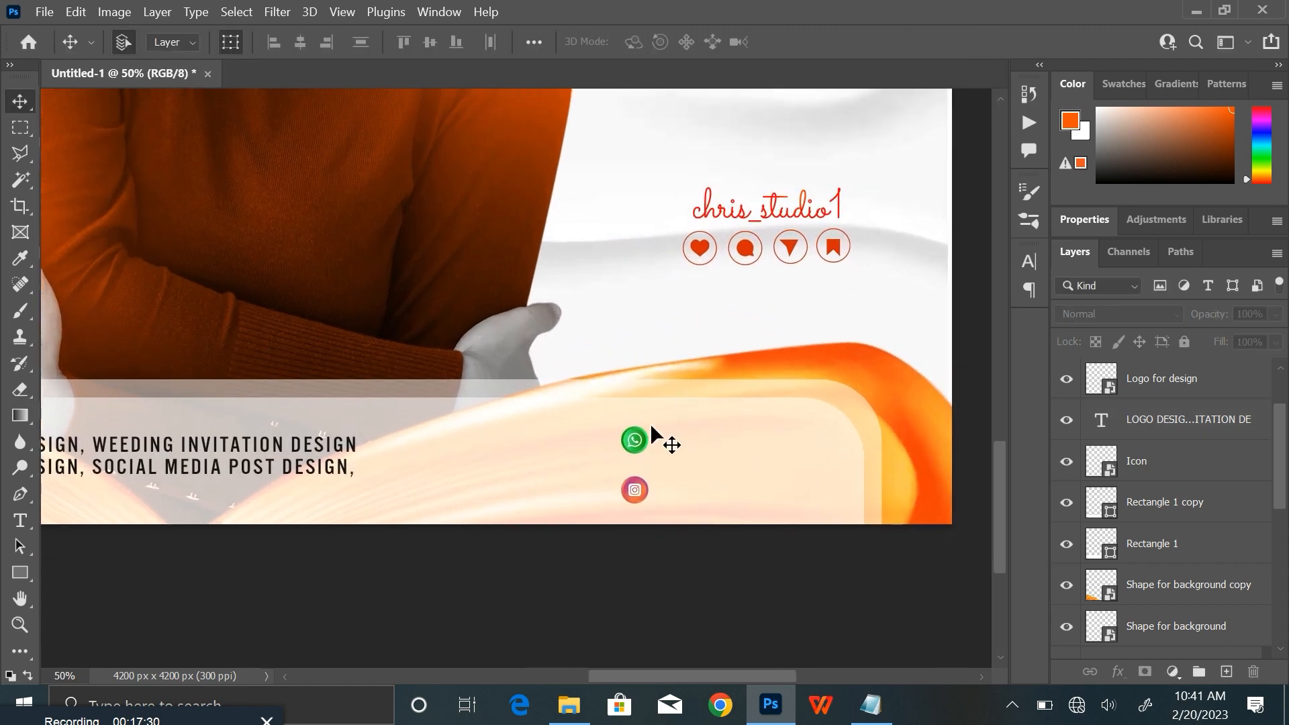
{"action": "left_click", "coordinate": [635, 438]}
{"action": "left_click_drag", "start_coordinate": [636, 443], "coordinate": [576, 456]}
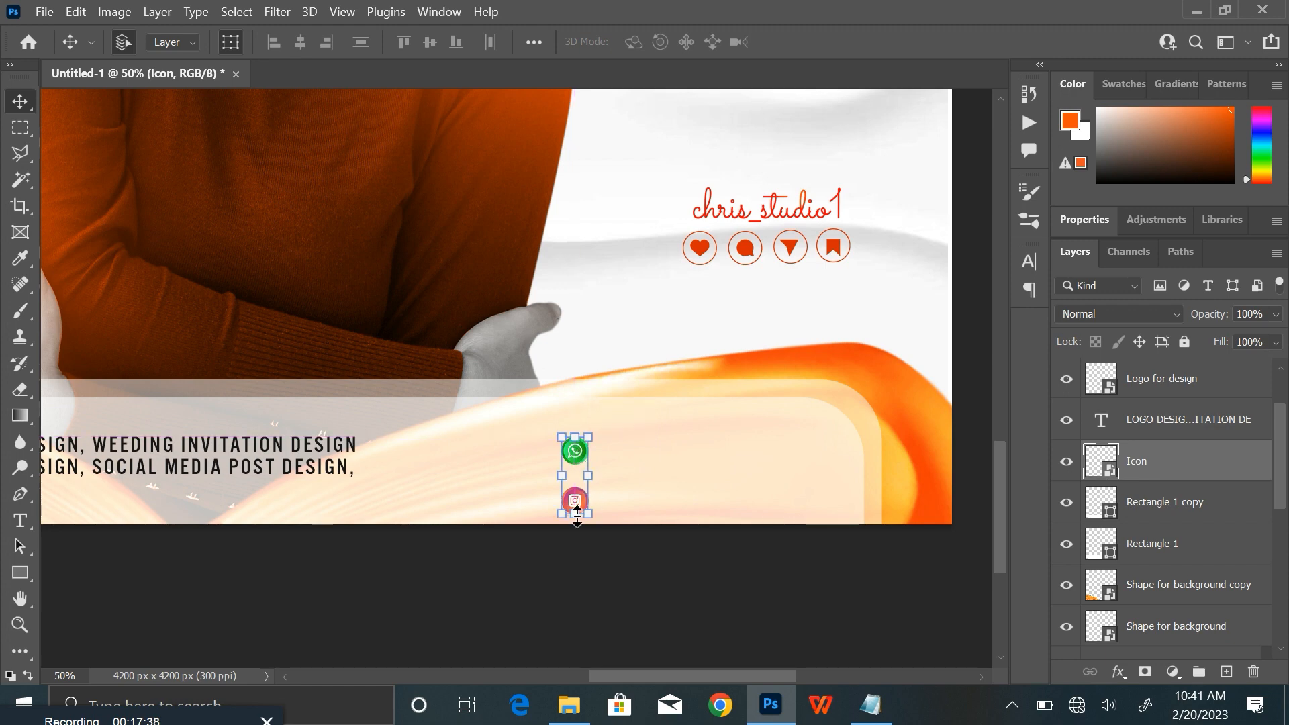
{"action": "key", "text": "ctrl+t"}
{"action": "left_click_drag", "start_coordinate": [644, 544], "coordinate": [644, 360]}
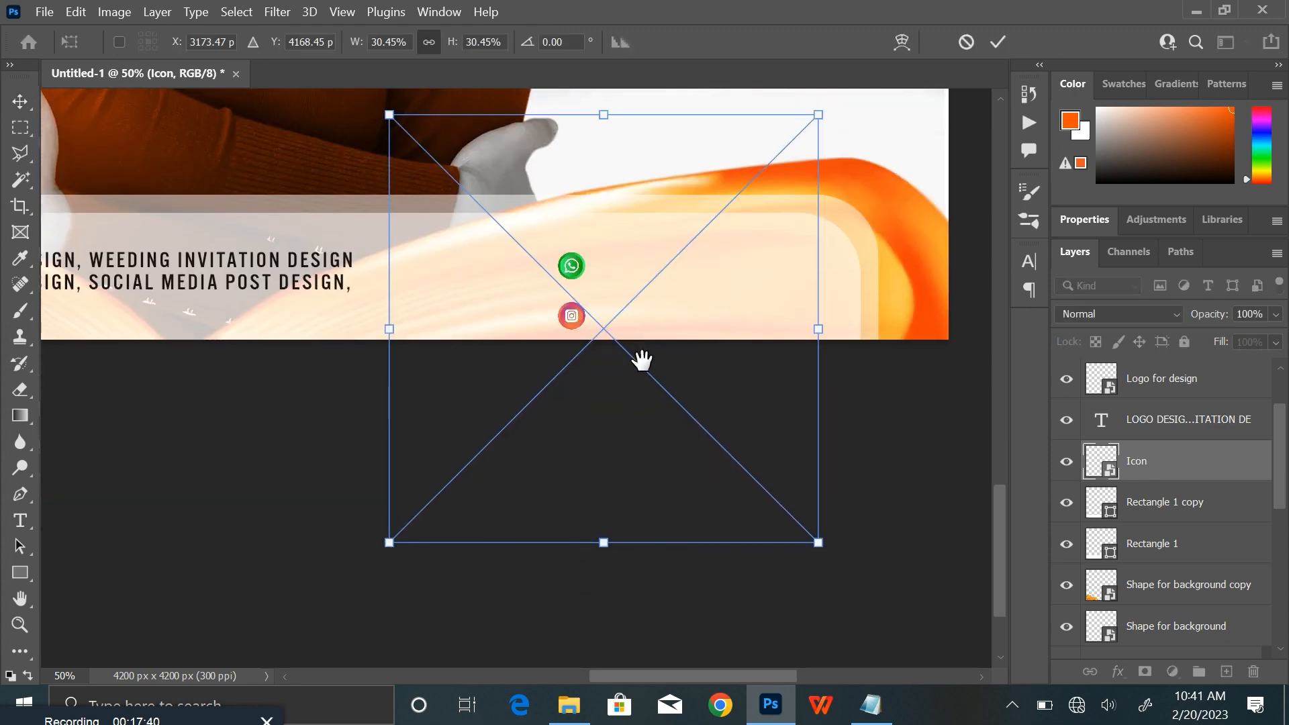
{"action": "left_click_drag", "start_coordinate": [604, 539], "coordinate": [604, 521]}
{"action": "left_click", "coordinate": [998, 42]}
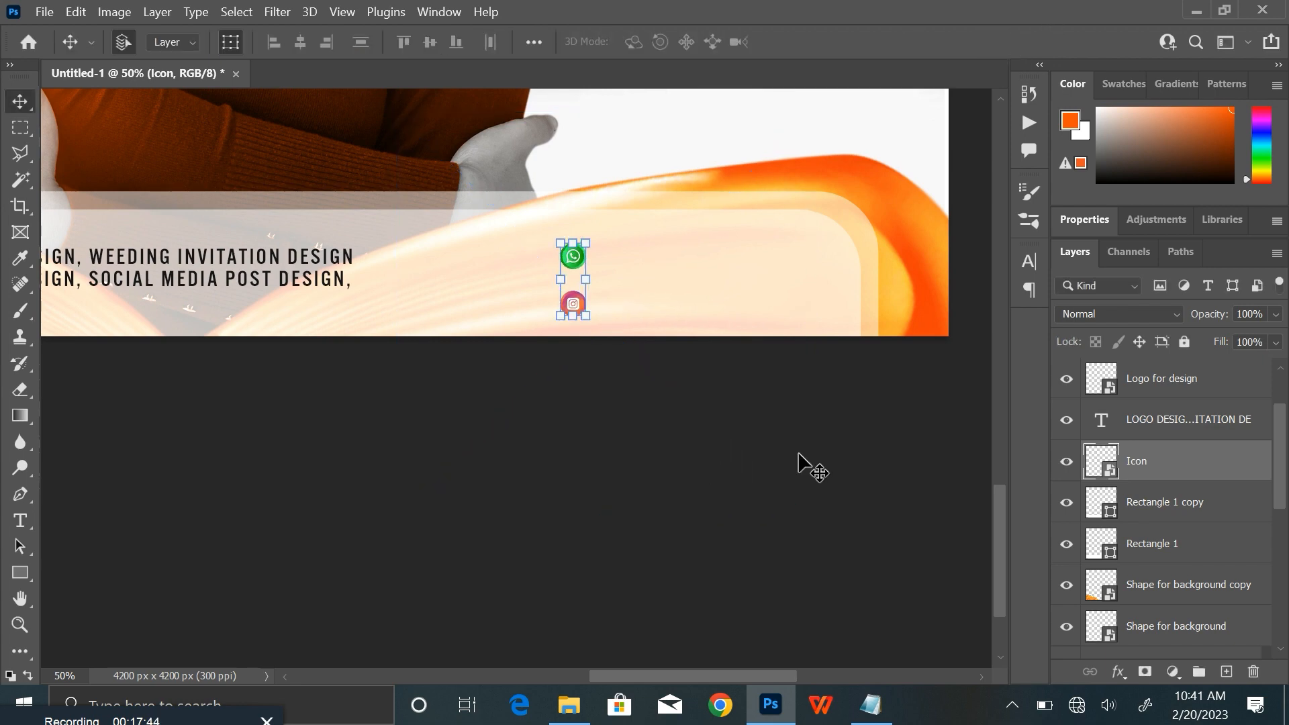
{"action": "left_click_drag", "start_coordinate": [574, 258], "coordinate": [573, 257]}
{"action": "left_click", "coordinate": [576, 261]}
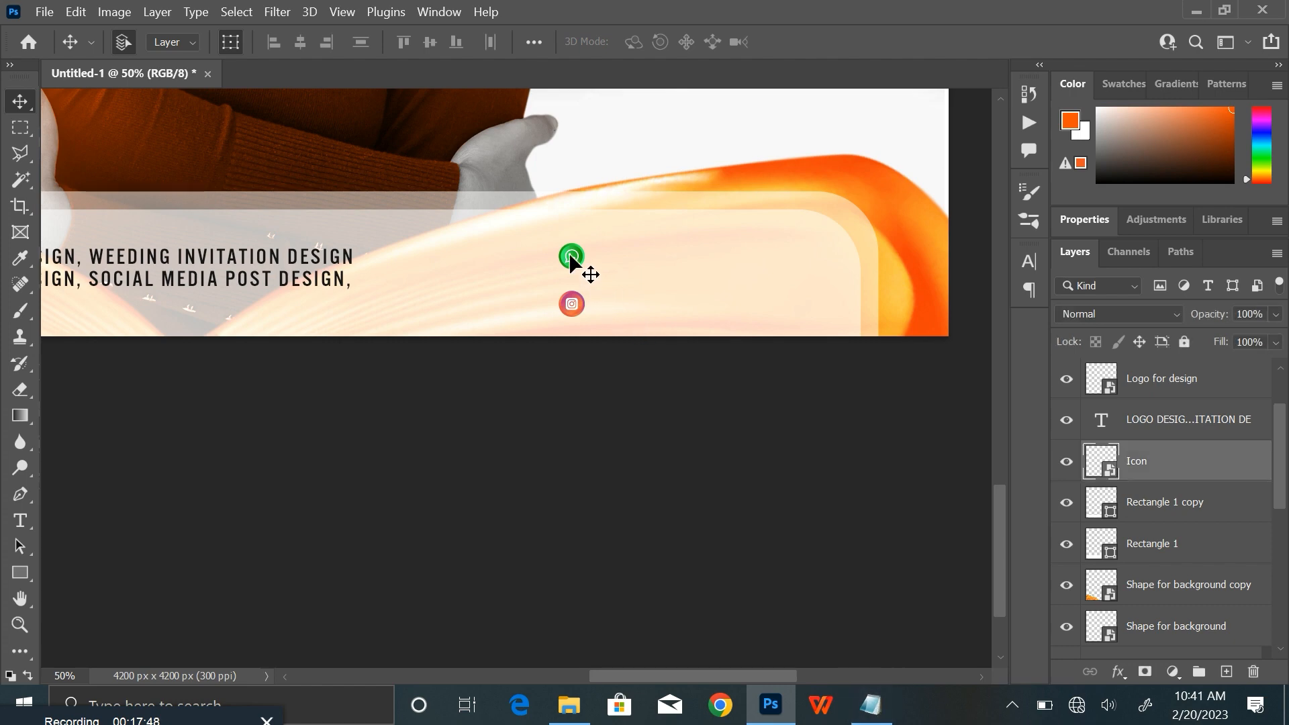
Step: Switch to Notepad, copy the phone number from the notes, and return to Photoshop
{"action": "left_click", "coordinate": [871, 704]}
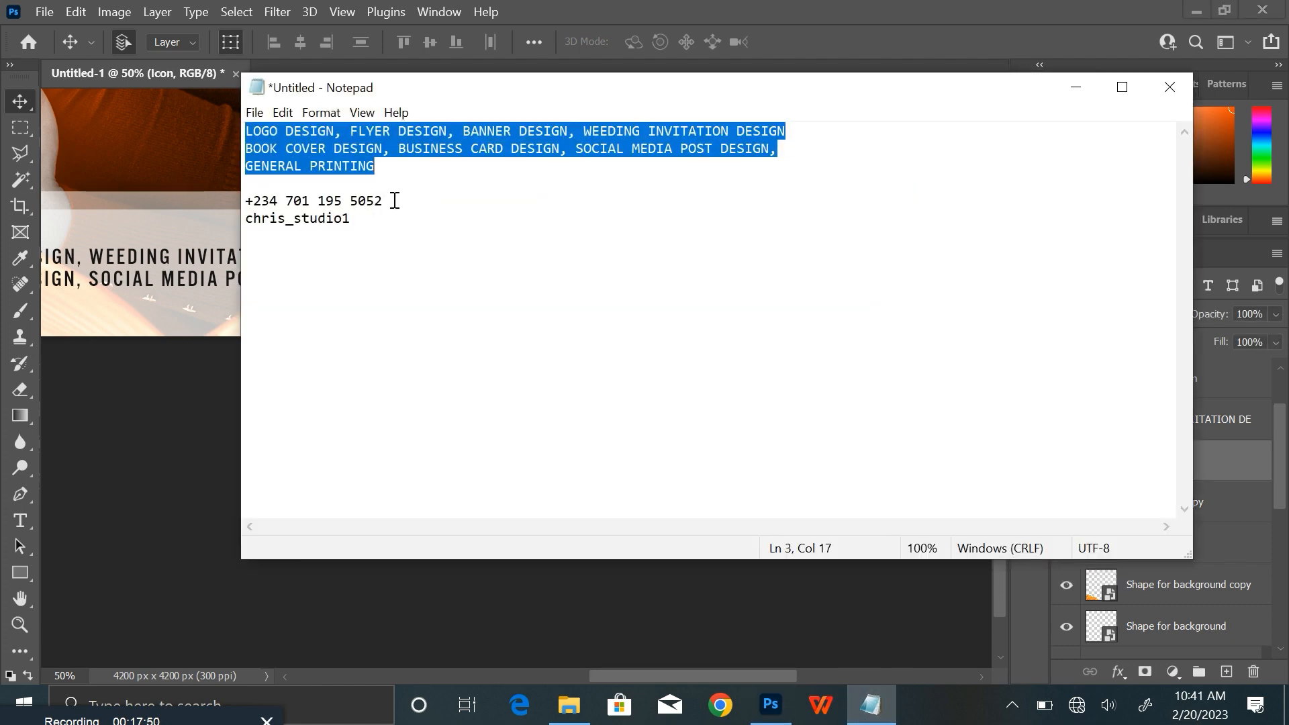
{"action": "left_click_drag", "start_coordinate": [395, 200], "coordinate": [239, 199]}
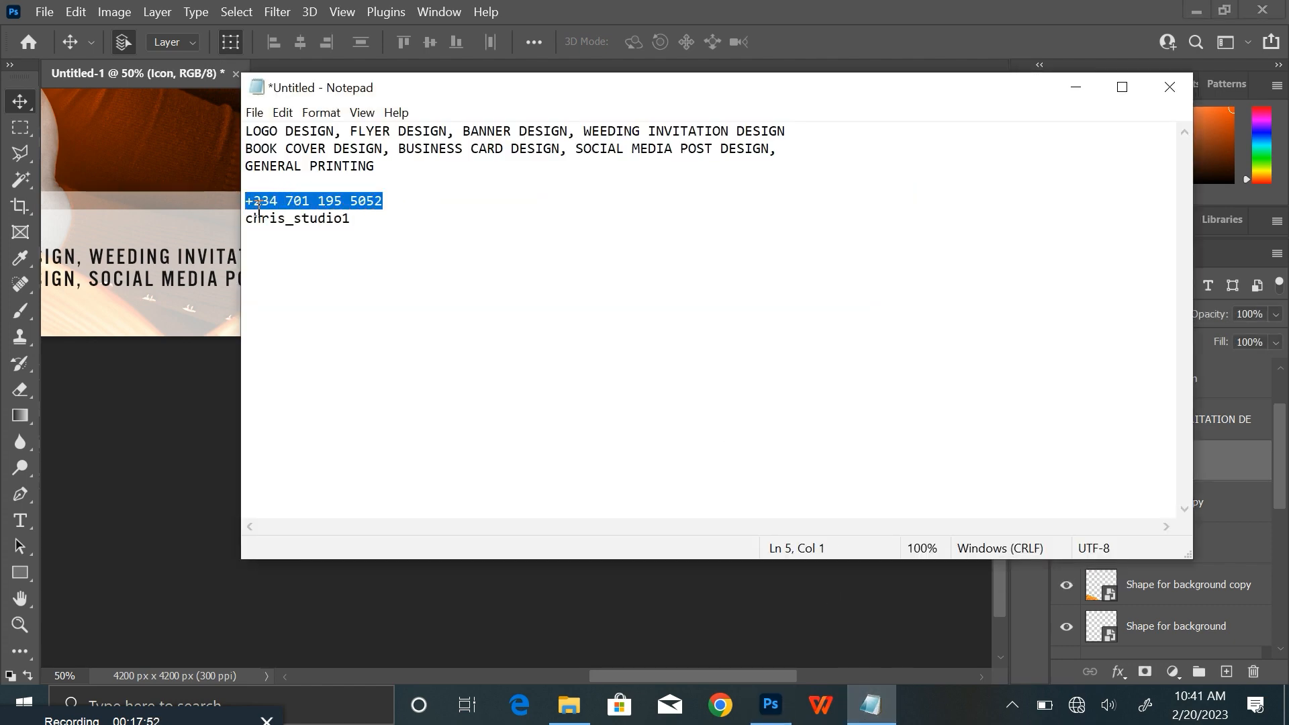
{"action": "right_click", "coordinate": [260, 200]}
{"action": "left_click", "coordinate": [188, 260]}
{"action": "left_click", "coordinate": [1077, 88]}
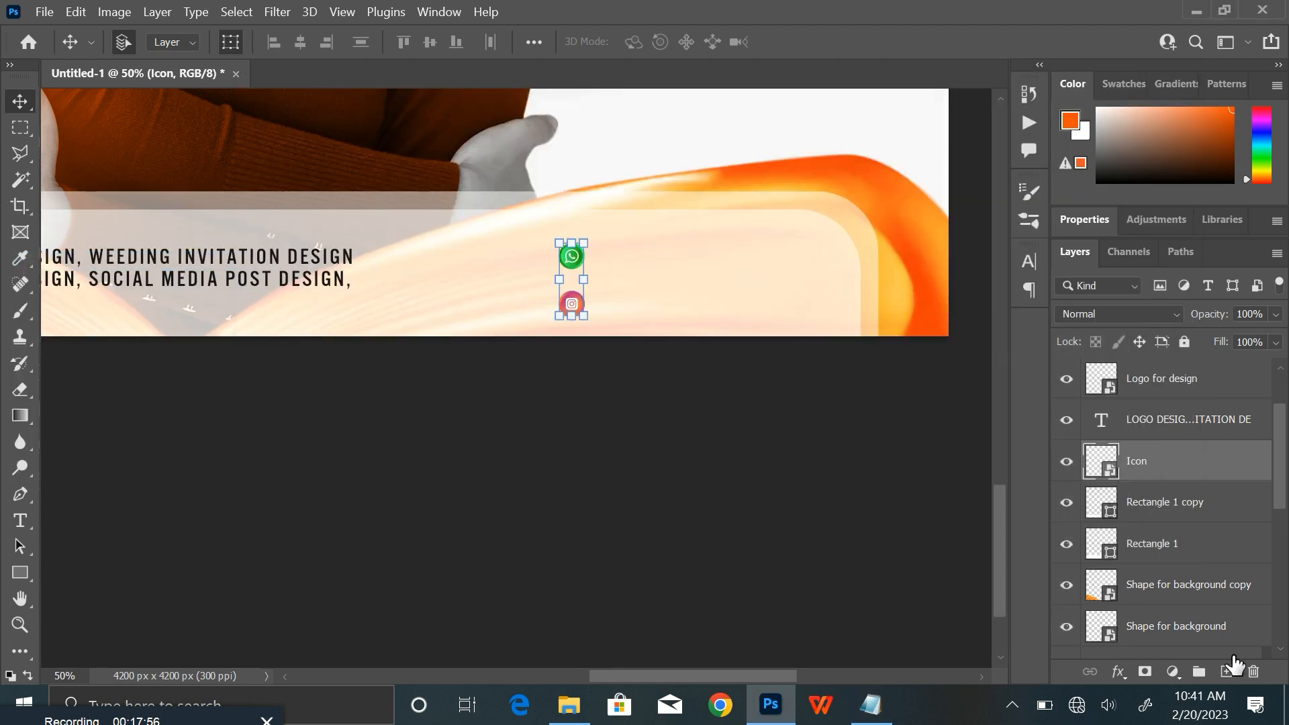
Step: Add the copied phone number as text on a new layer beside the WhatsApp icon
{"action": "left_click", "coordinate": [1226, 671]}
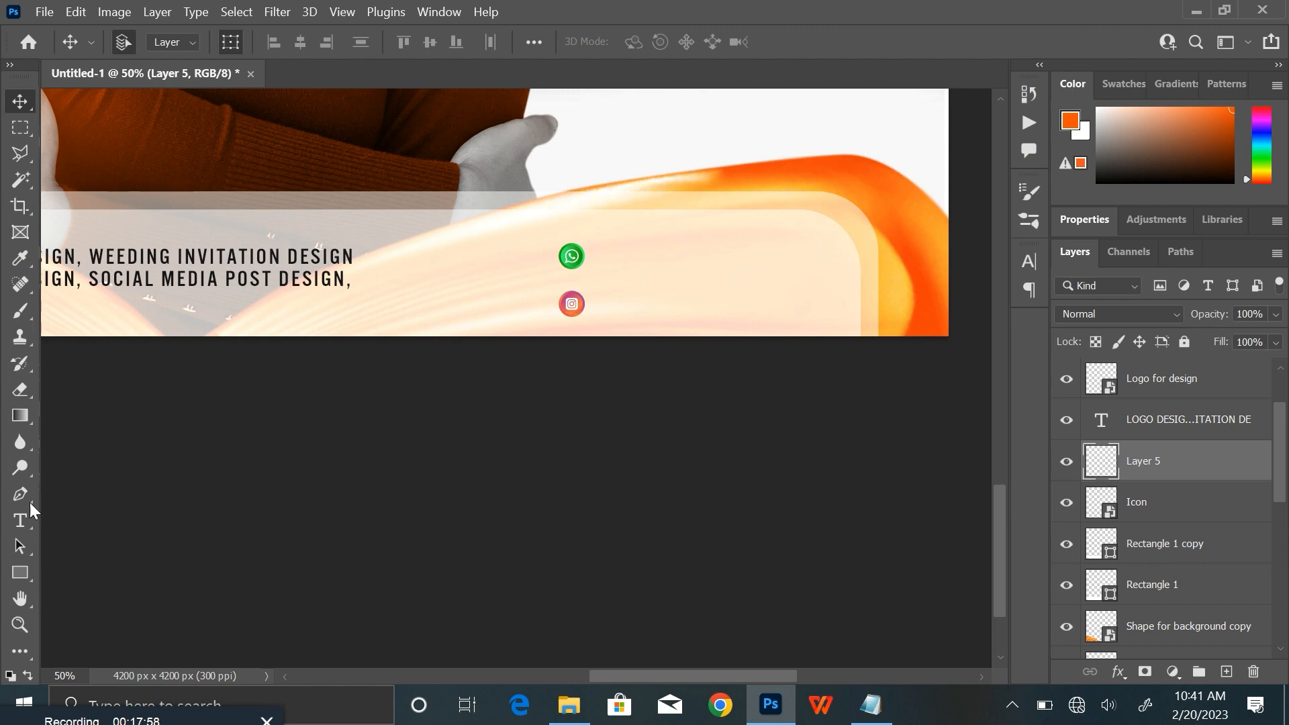
{"action": "left_click", "coordinate": [19, 520]}
{"action": "left_click", "coordinate": [597, 250]}
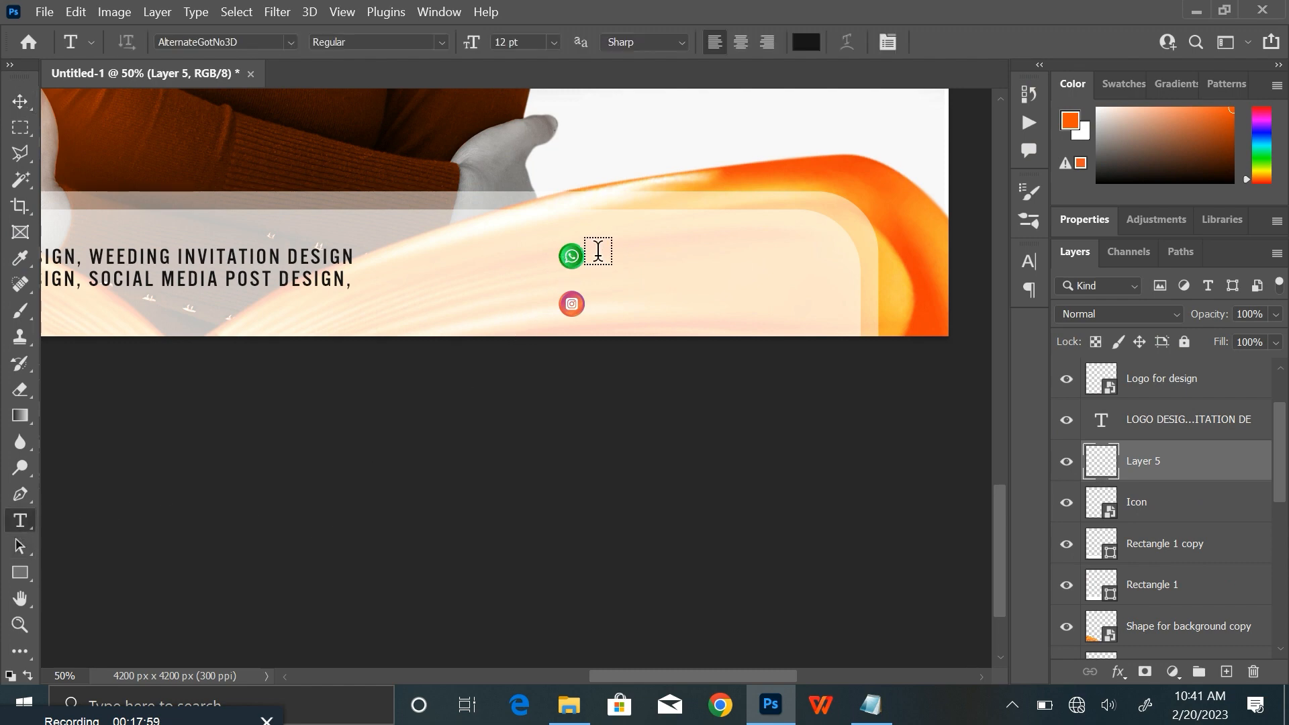
{"action": "key", "text": "ctrl+v"}
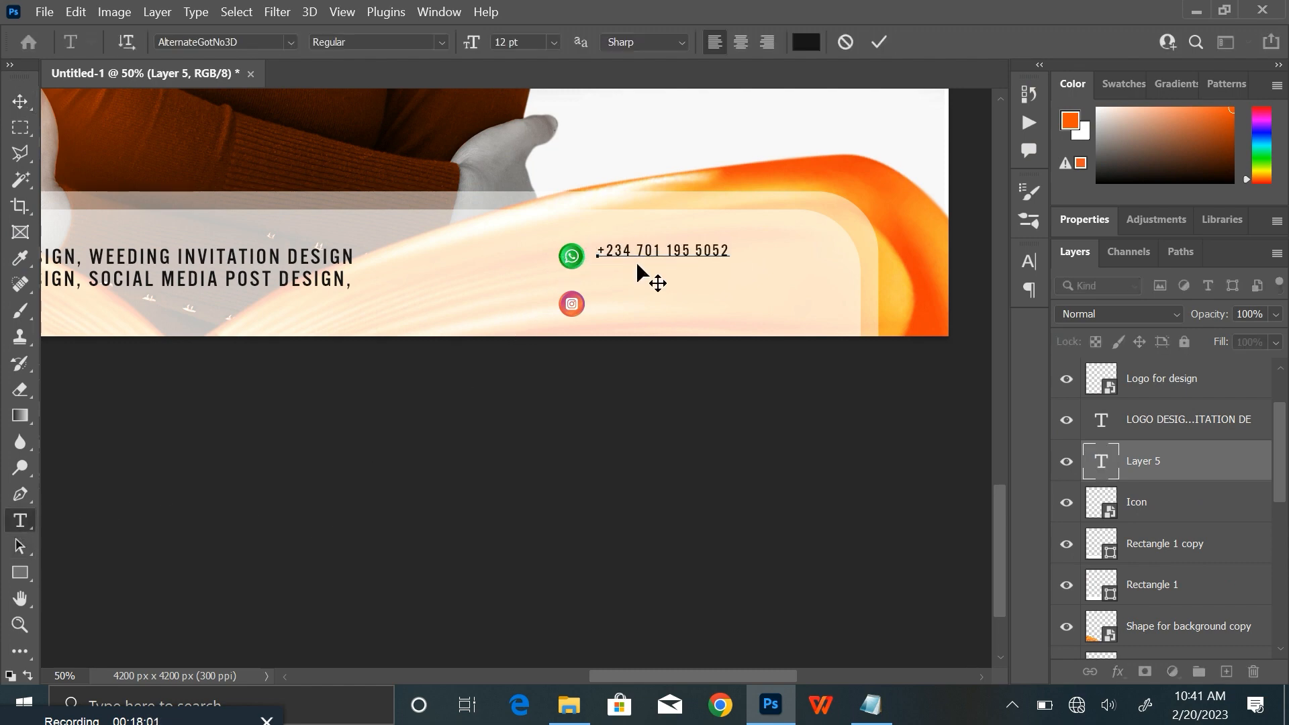
{"action": "left_click", "coordinate": [878, 43]}
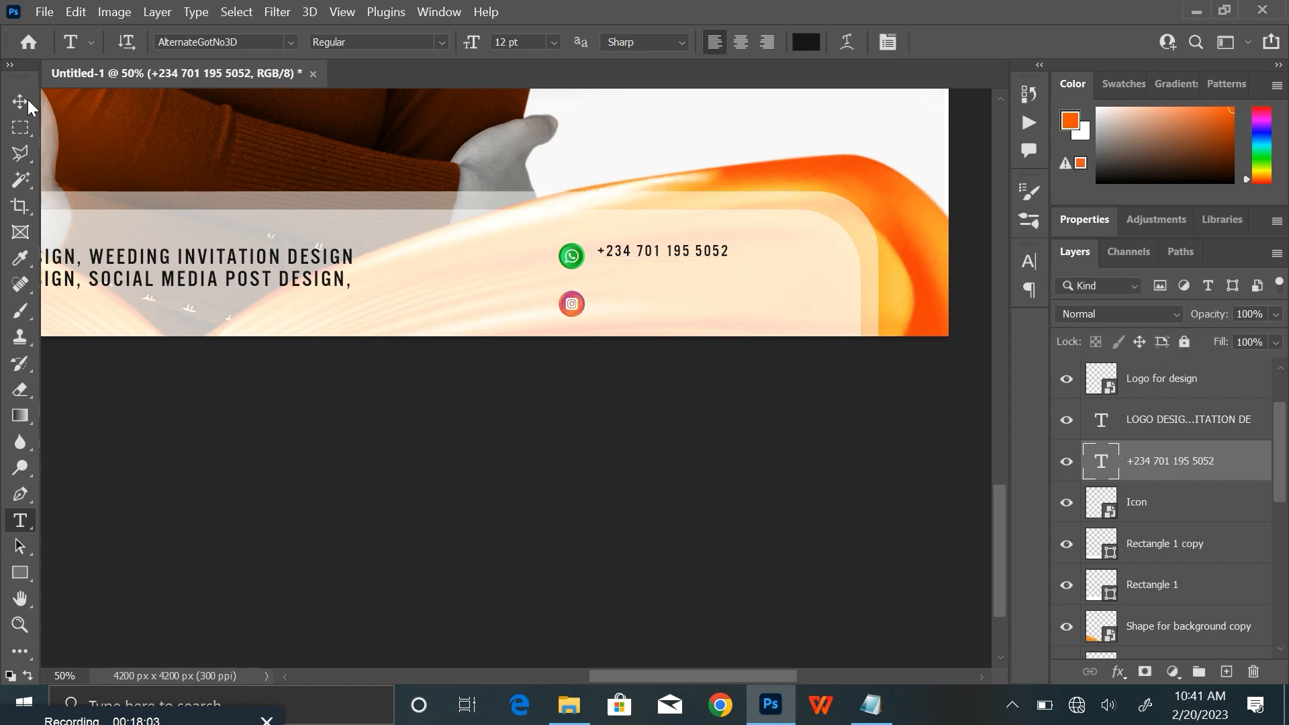
Step: Enlarge the phone number text to about 15.94 pt
{"action": "key", "text": "v"}
{"action": "left_click_drag", "start_coordinate": [727, 253], "coordinate": [772, 287]}
{"action": "left_click", "coordinate": [780, 463]}
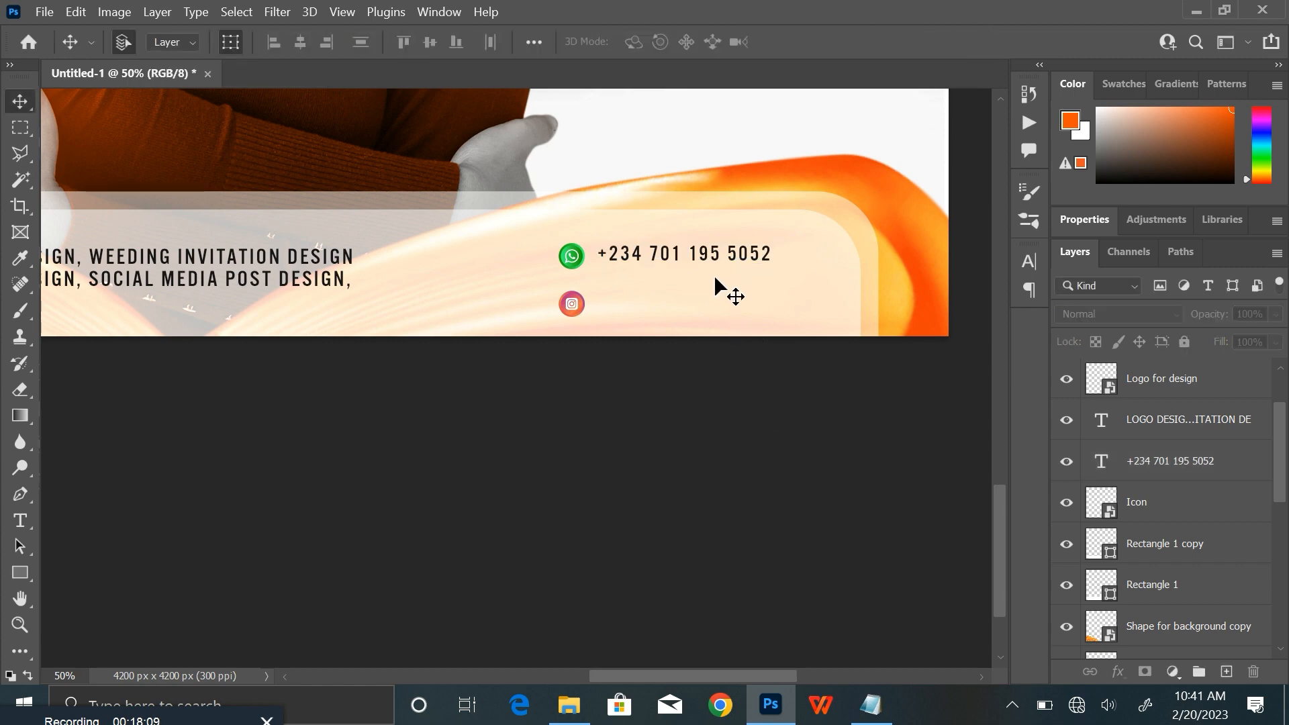
Step: Nudge the phone number text down and slightly left so it lines up with the WhatsApp icon
{"action": "left_click", "coordinate": [713, 262]}
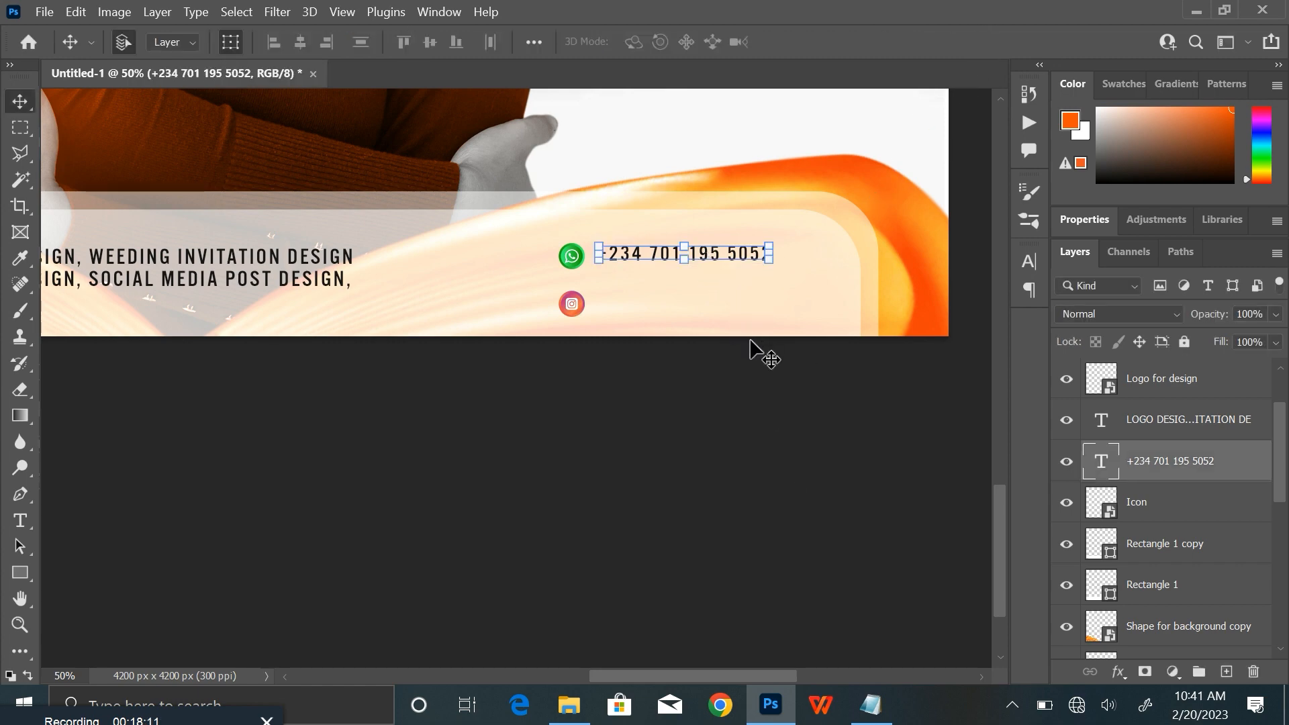
{"action": "key", "text": "Down"}
{"action": "key", "text": "Down"}
{"action": "key", "text": "Down"}
{"action": "key", "text": "Down"}
{"action": "key", "text": "Down"}
{"action": "key", "text": "Down"}
{"action": "key", "text": "Down"}
{"action": "key", "text": "Down"}
{"action": "key", "text": "Down"}
{"action": "key", "text": "Left"}
{"action": "key", "text": "Left"}
{"action": "key", "text": "Left"}
{"action": "key", "text": "Left"}
{"action": "key", "text": "Left"}
{"action": "key", "text": "Left"}
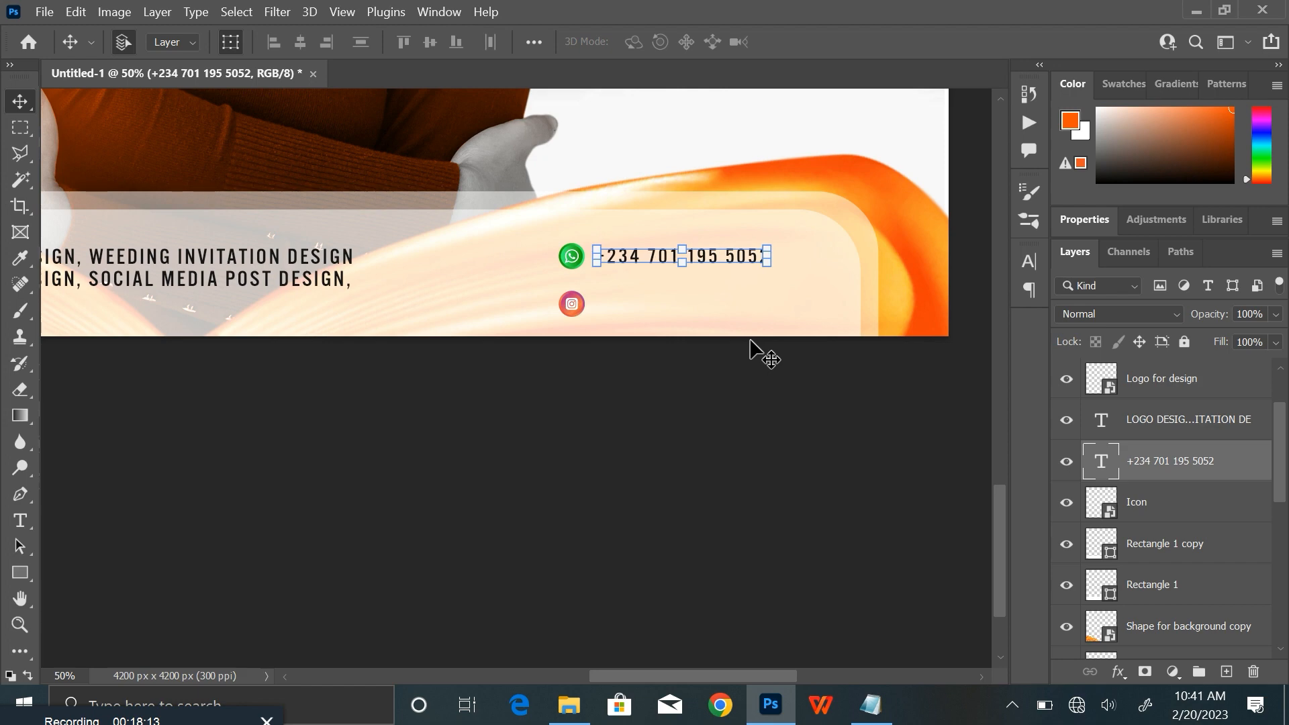
Step: Duplicate the phone number text and move the copy straight down beside the Instagram icon
{"action": "key", "text": "ctrl+plus"}
{"action": "left_click_drag", "start_coordinate": [853, 339], "coordinate": [699, 411]}
{"action": "key", "text": "ctrl+j"}
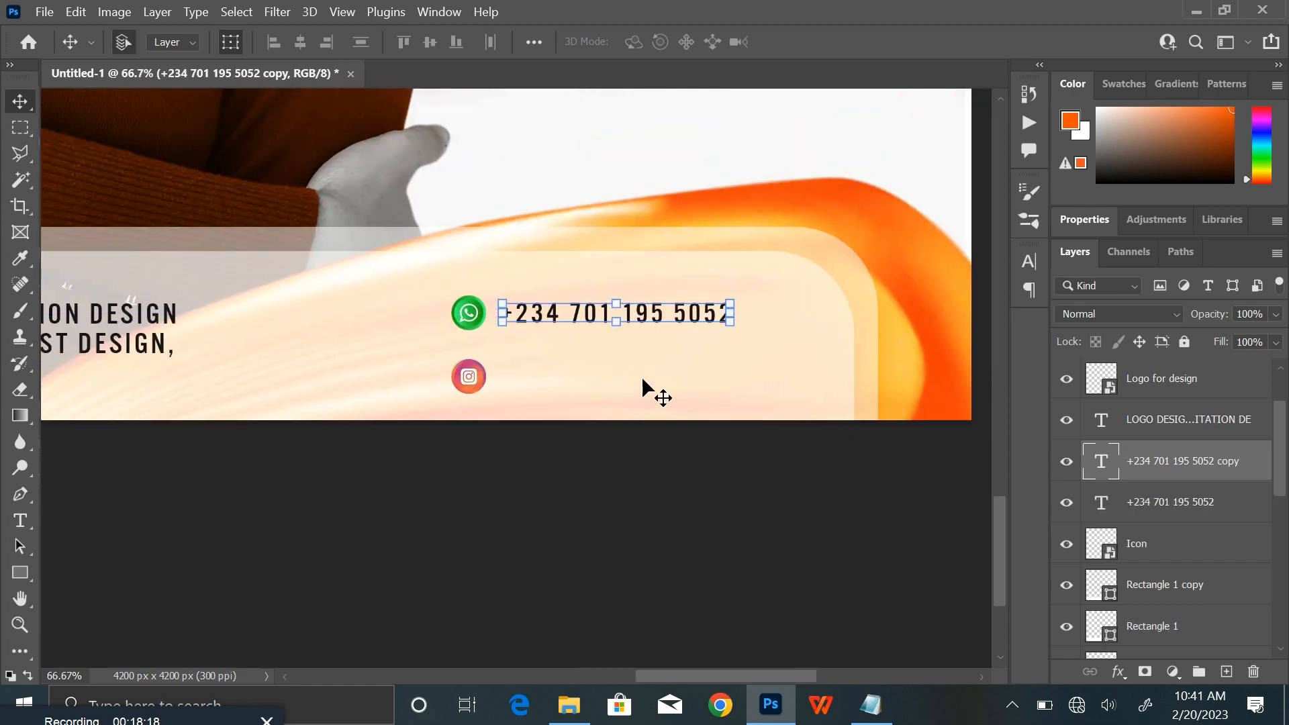
{"action": "left_click_drag", "start_coordinate": [686, 316], "coordinate": [686, 376]}
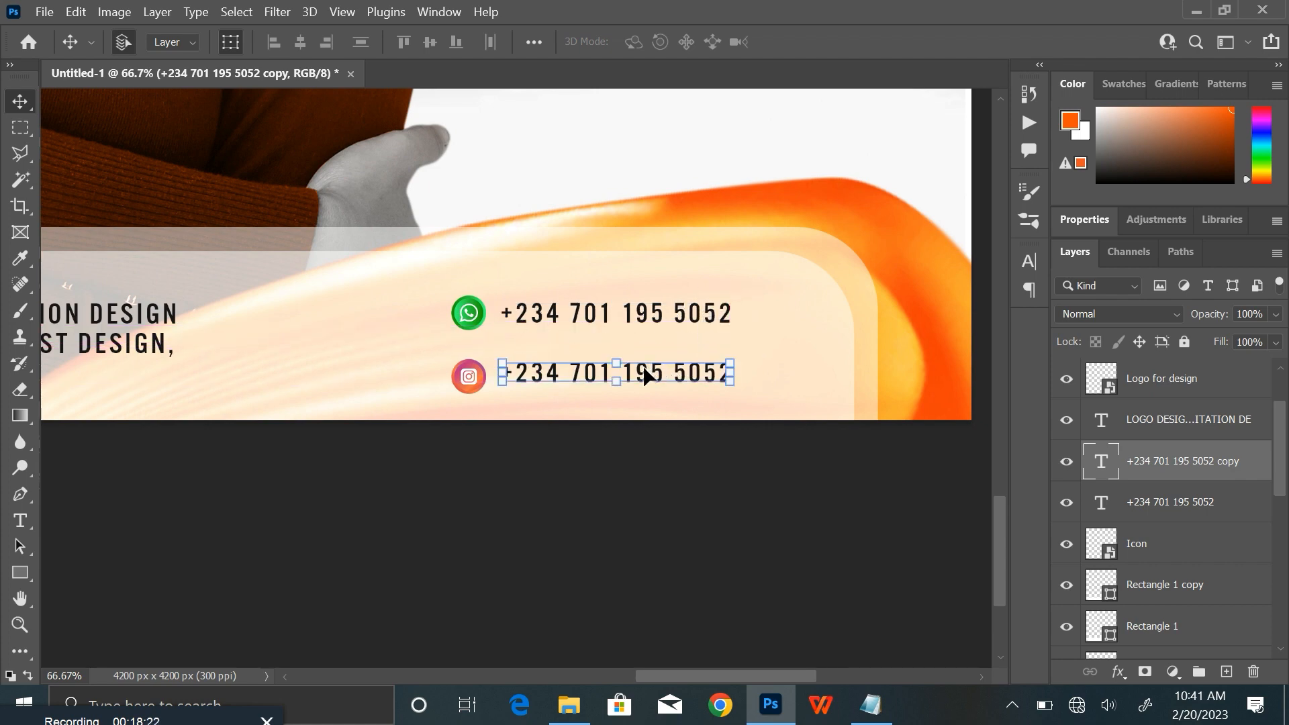
Step: Replace the duplicated text beside the Instagram icon with the studio's Instagram handle
{"action": "double_click", "coordinate": [643, 375]}
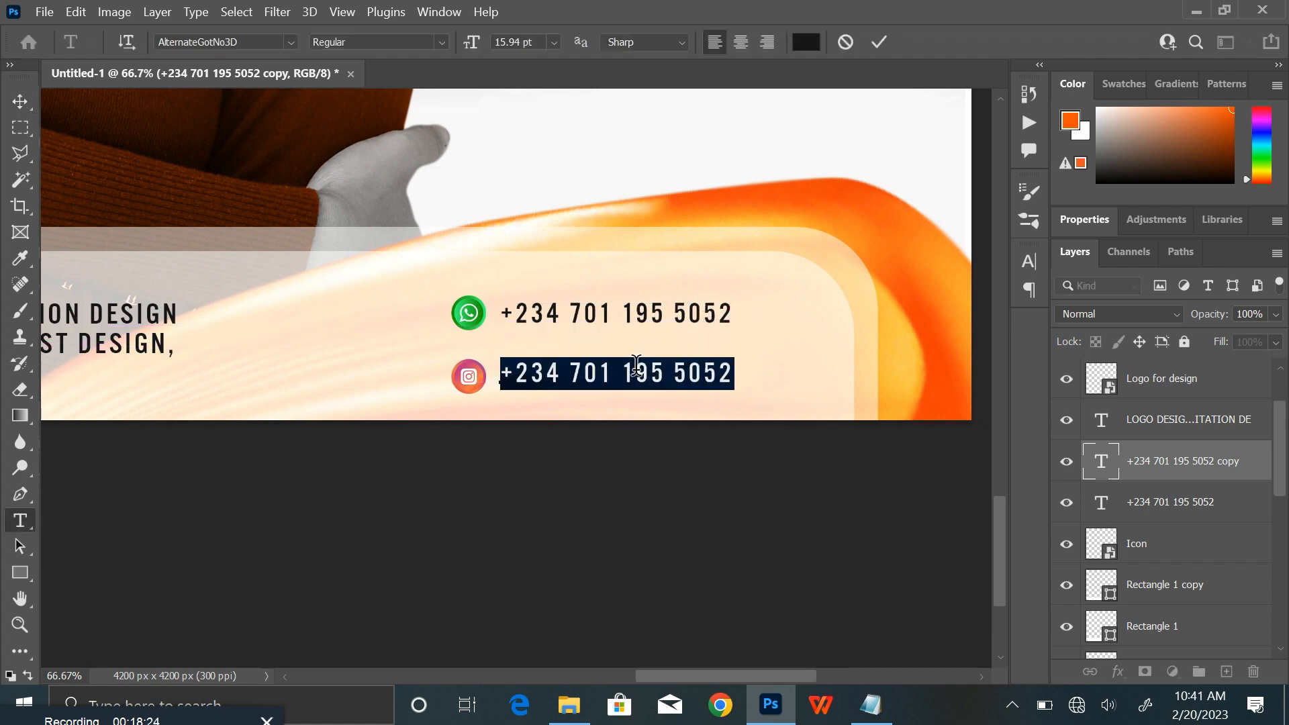
{"action": "type", "text": "chris_studio1"}
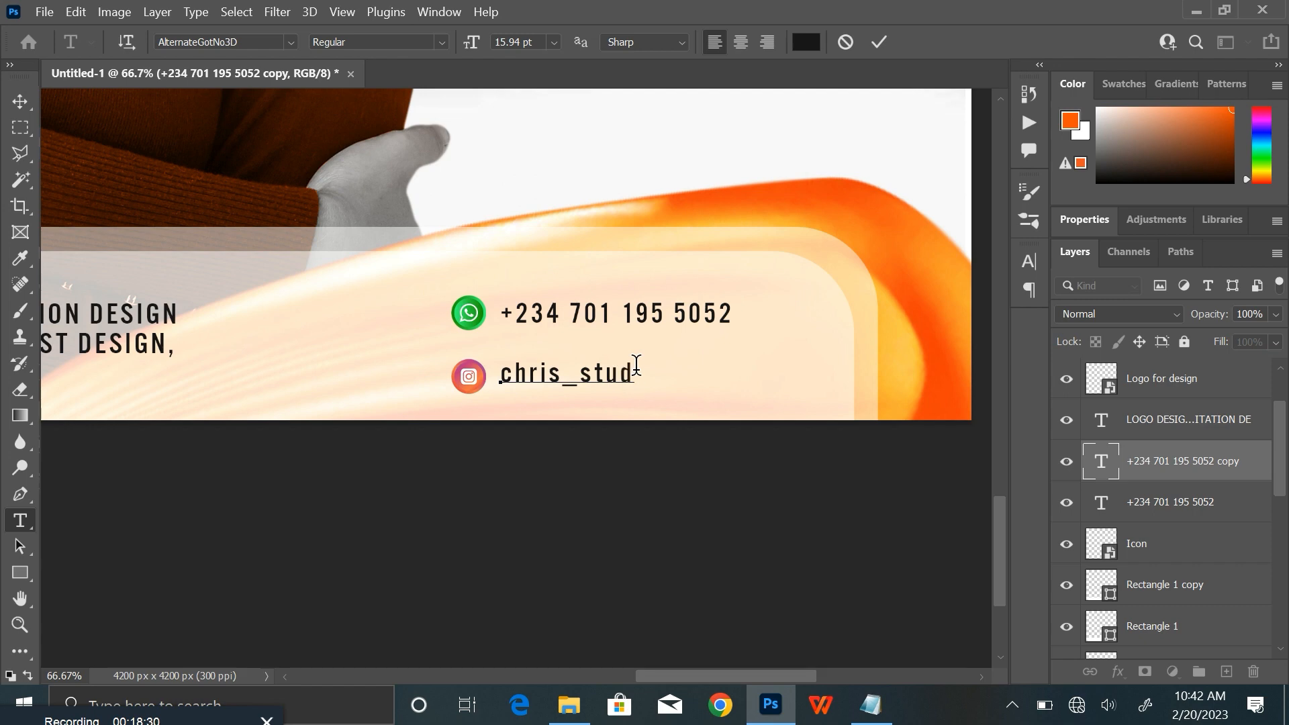
{"action": "left_click", "coordinate": [879, 41]}
{"action": "key", "text": "v"}
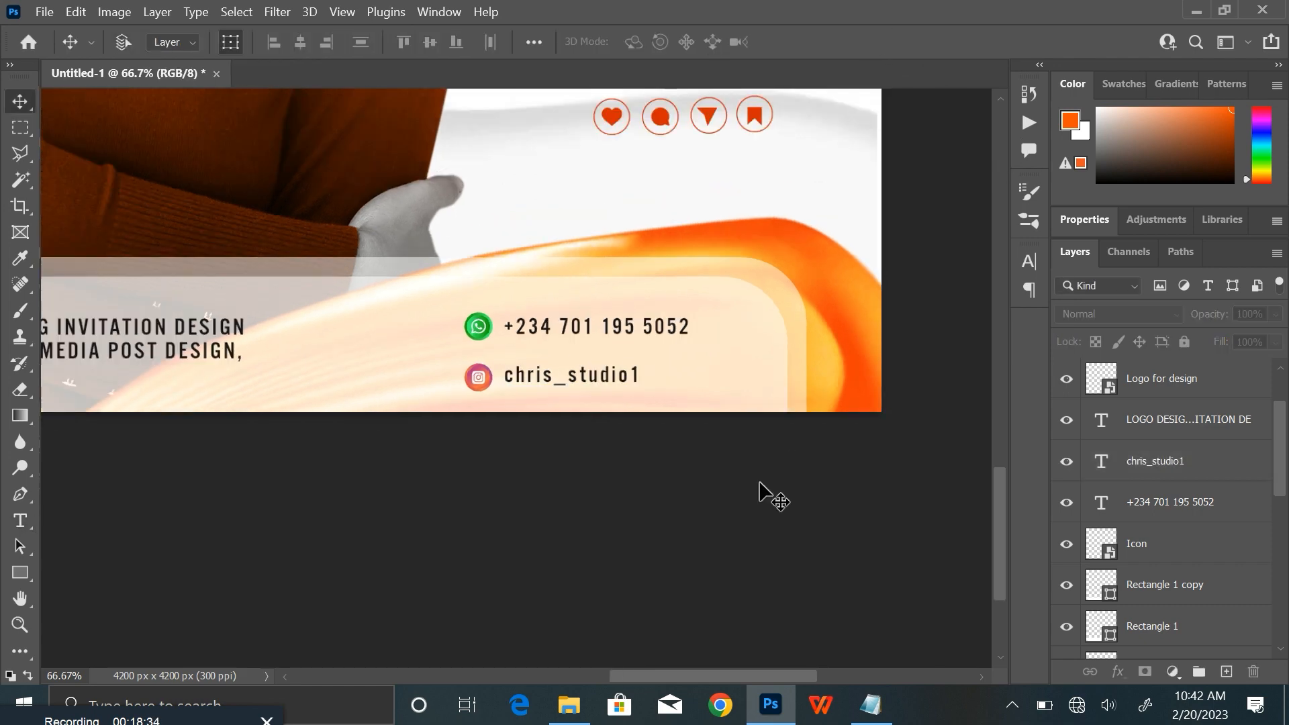
Step: Fit the whole design in view and check the social icon and logo shape layers against the layout
{"action": "key", "text": "ctrl+minus"}
{"action": "key", "text": "ctrl+minus"}
{"action": "key", "text": "ctrl+minus"}
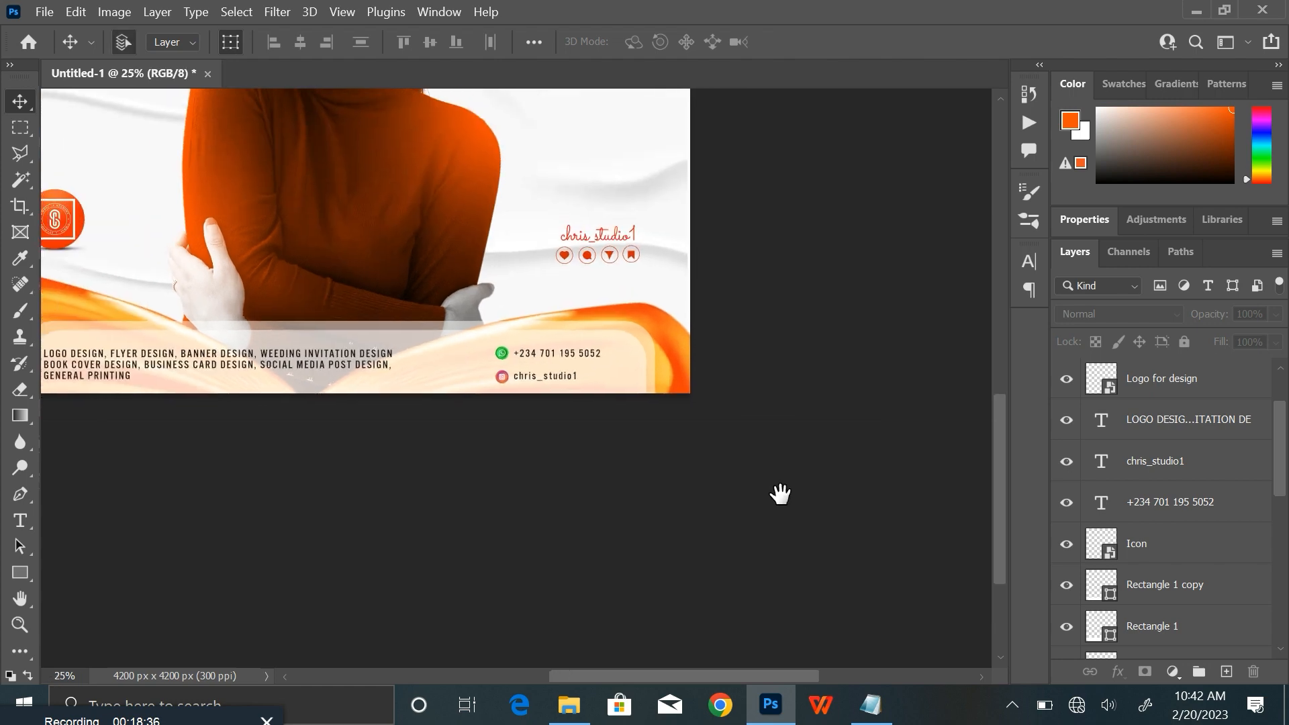
{"action": "left_click_drag", "start_coordinate": [779, 494], "coordinate": [906, 571]}
{"action": "key", "text": "ctrl+0"}
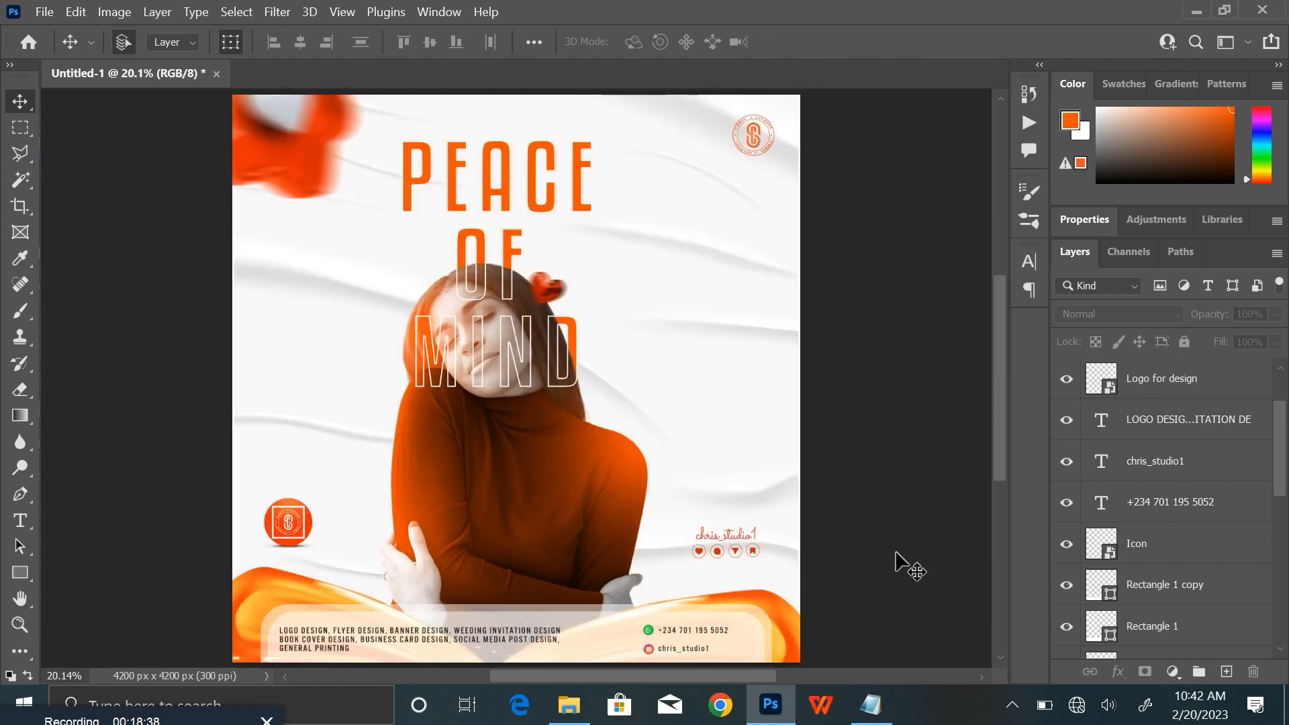
{"action": "scroll", "coordinate": [1208, 389], "scroll_direction": "up", "scroll_amount": 2}
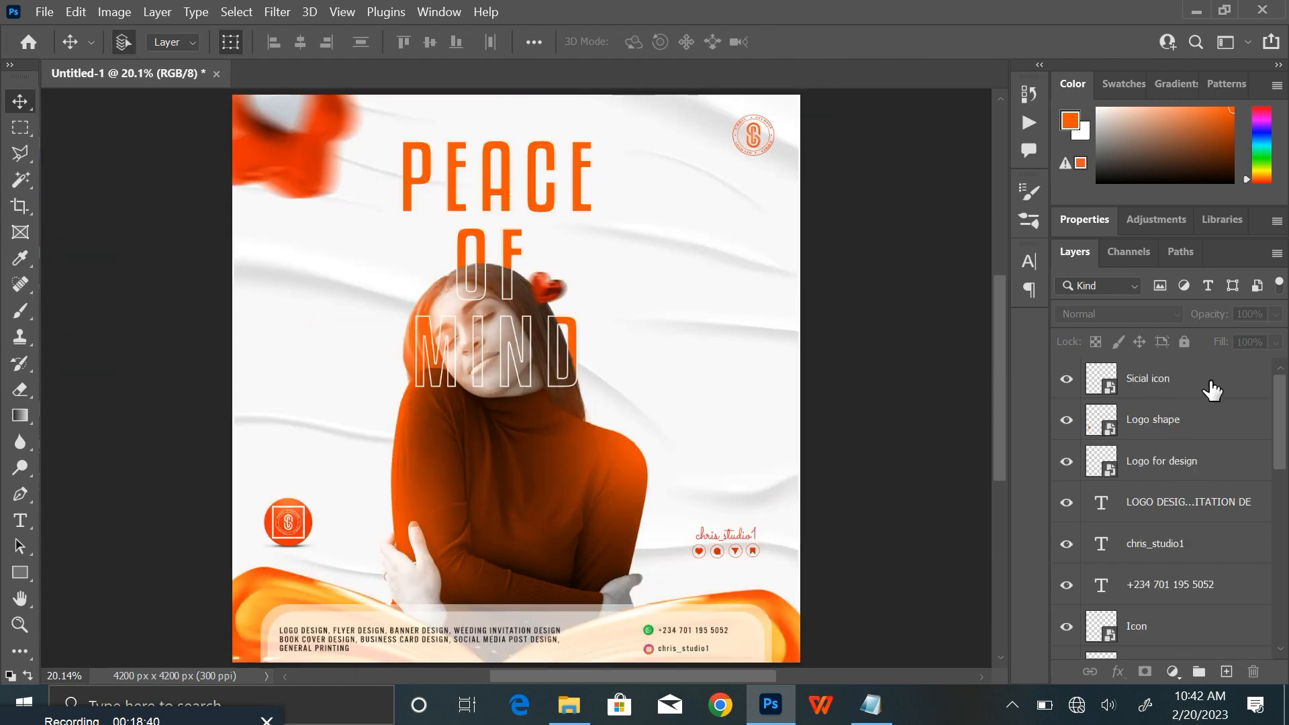
{"action": "left_click", "coordinate": [1210, 387]}
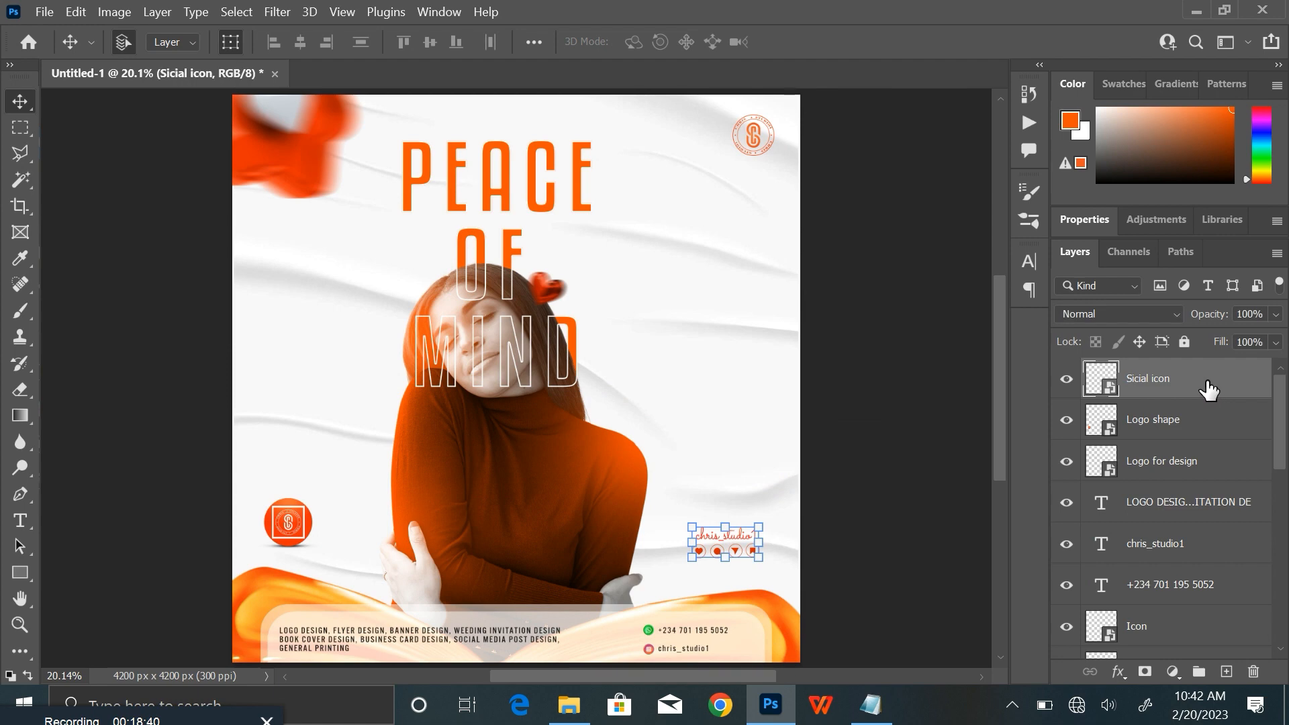
{"action": "left_click", "coordinate": [1200, 426]}
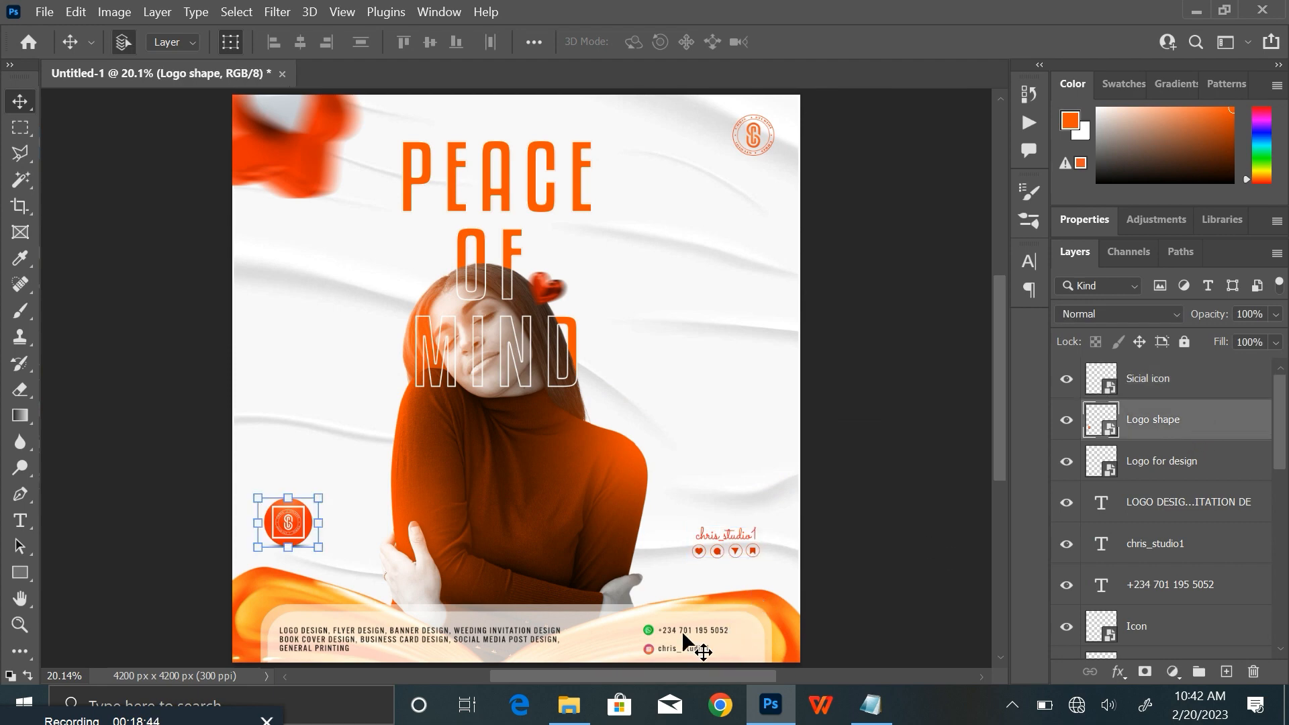
Step: Scale the footer's services text, Instagram handle, phone number and contact icons together to about 103% without the rectangles
{"action": "left_click", "coordinate": [653, 635]}
{"action": "scroll", "coordinate": [1238, 591], "scroll_direction": "down", "scroll_amount": 1}
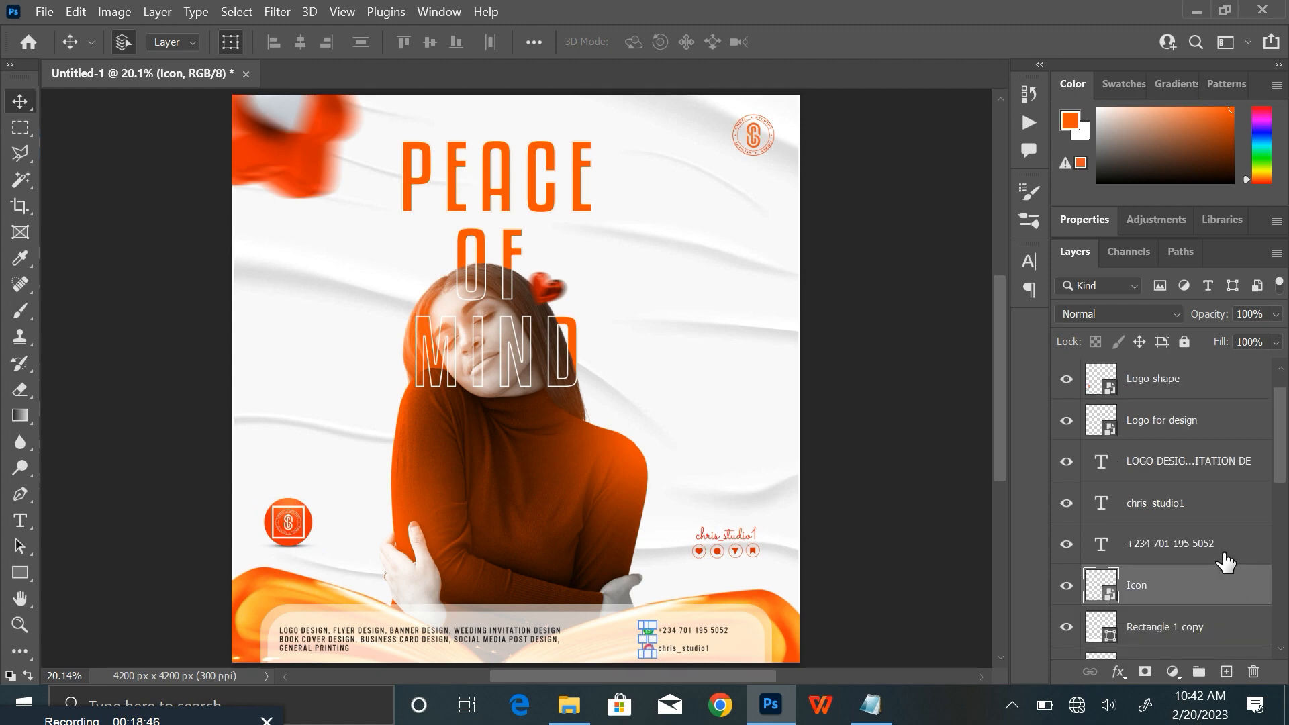
{"action": "left_click", "coordinate": [1204, 468]}
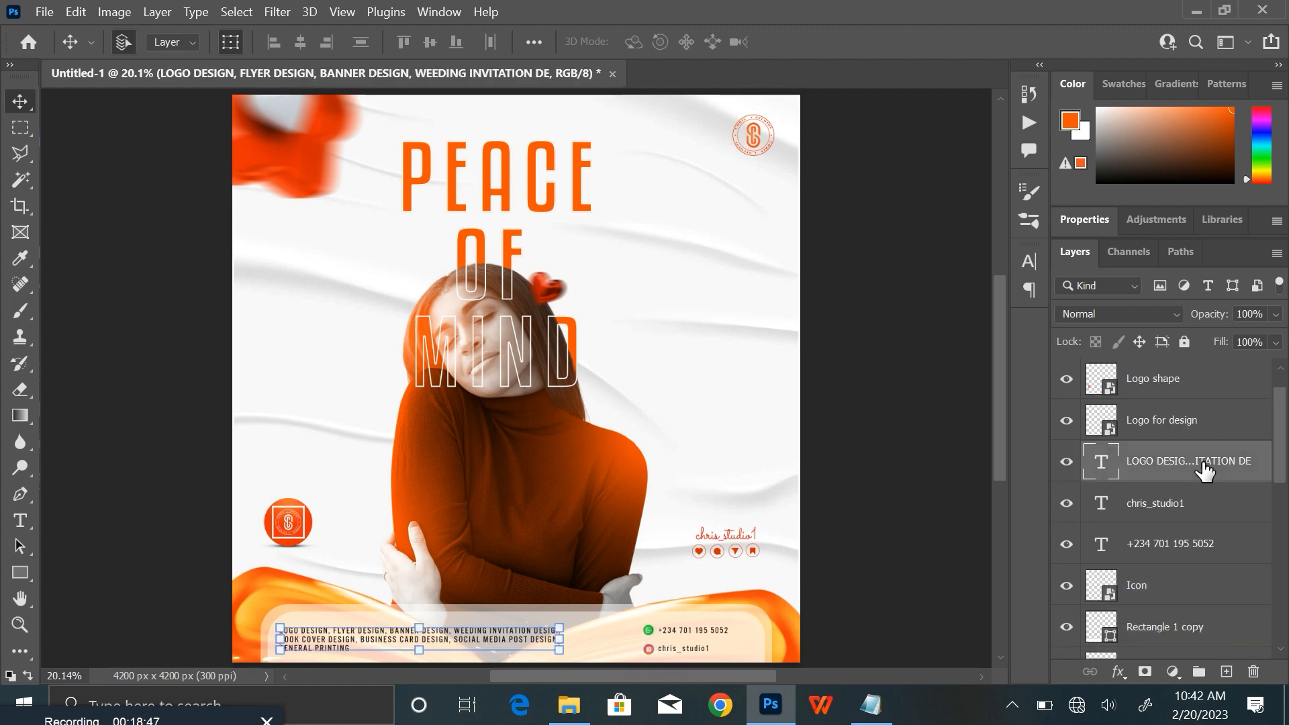
{"action": "left_click", "coordinate": [1200, 514], "text": "ctrl"}
{"action": "left_click", "coordinate": [1201, 545], "text": "ctrl"}
{"action": "left_click", "coordinate": [1184, 584], "text": "ctrl"}
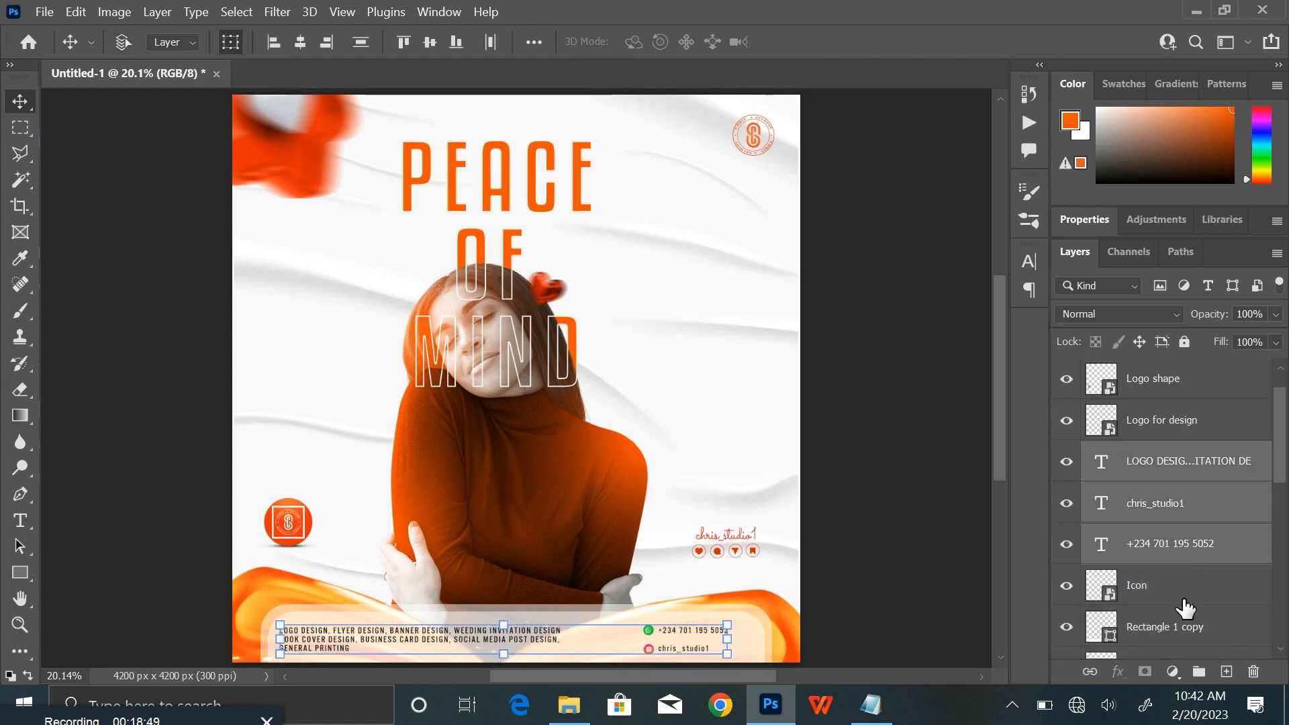
{"action": "left_click", "coordinate": [1185, 628], "text": "ctrl"}
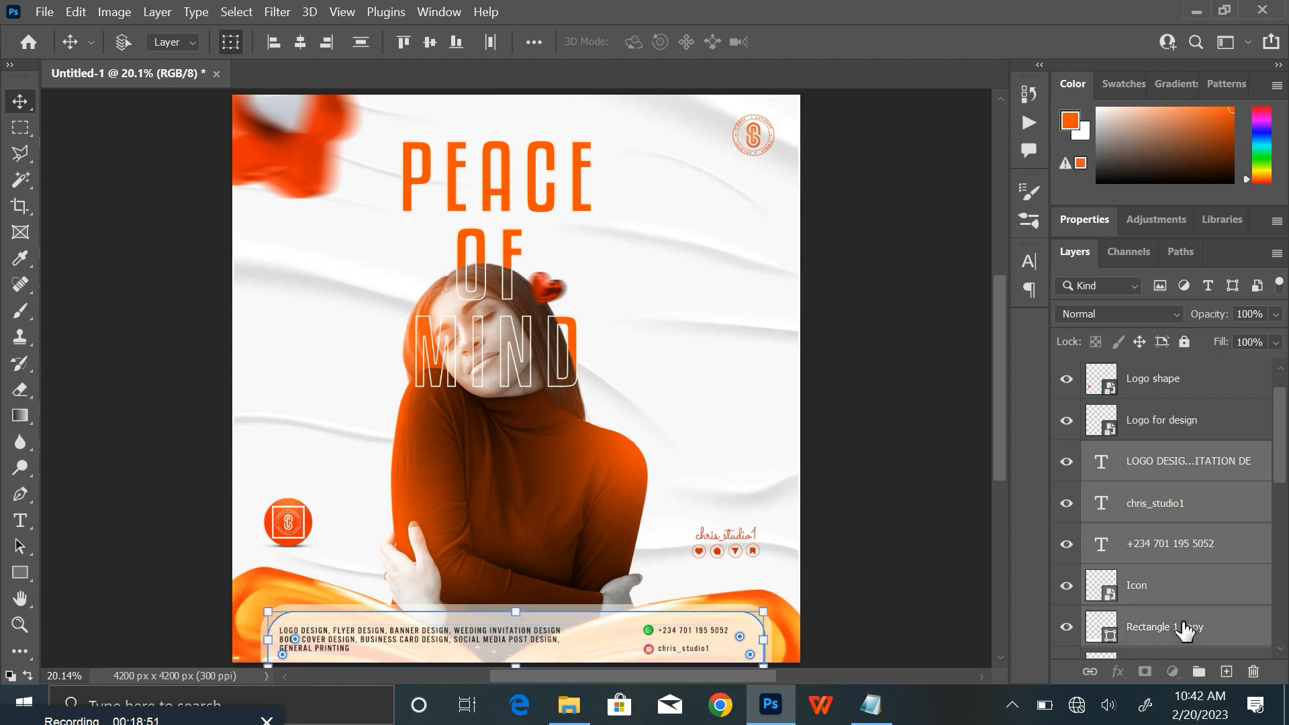
{"action": "left_click", "coordinate": [1185, 628], "text": "ctrl"}
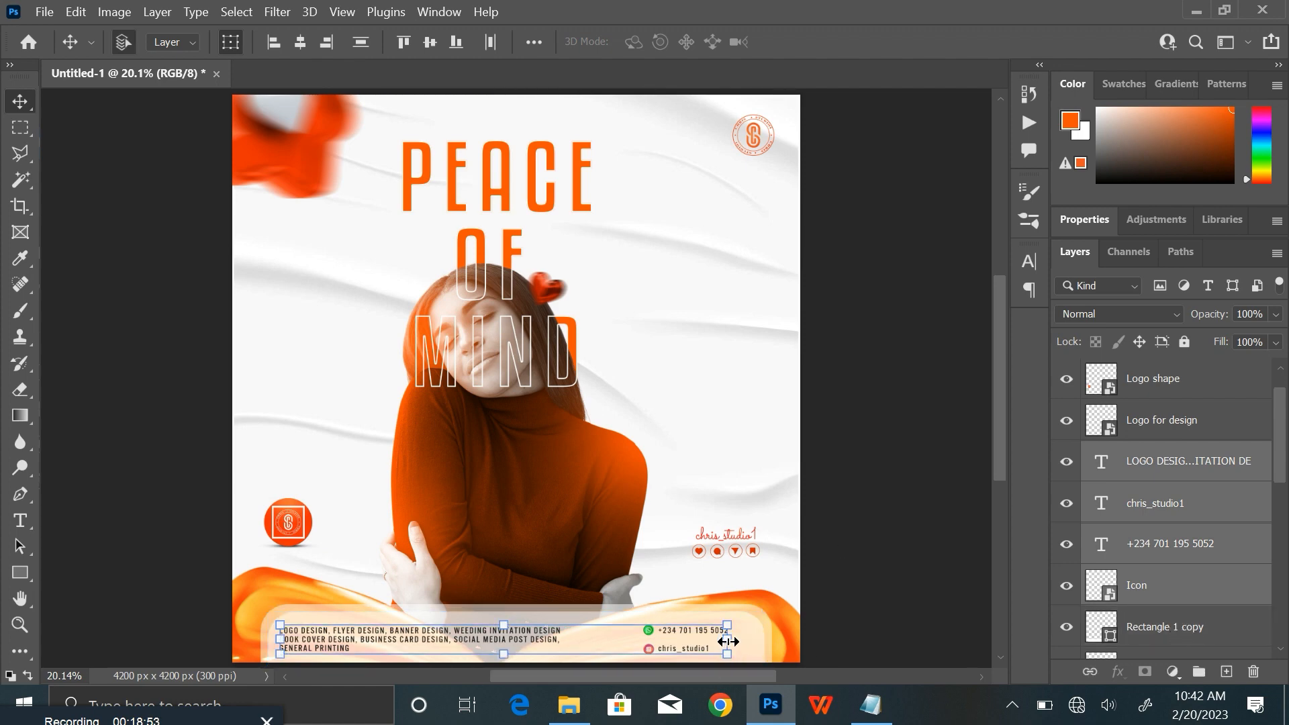
{"action": "left_click_drag", "start_coordinate": [729, 642], "coordinate": [740, 639]}
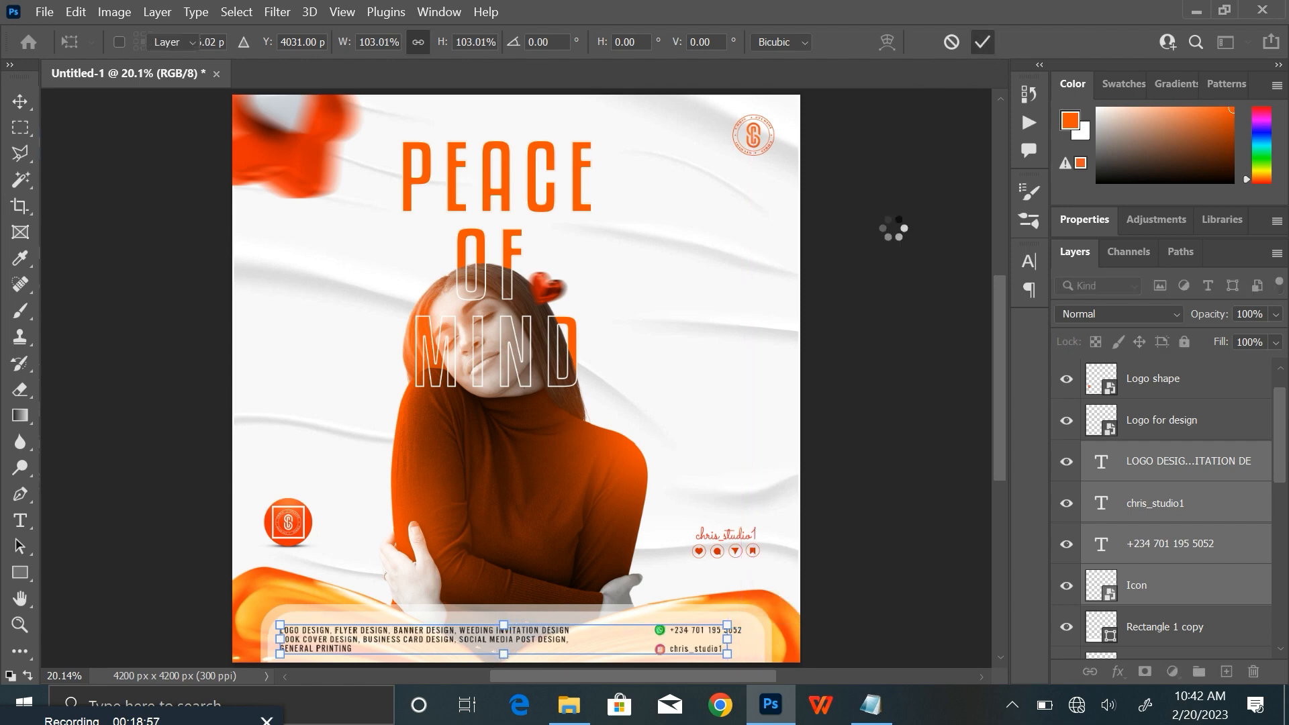
{"action": "left_click", "coordinate": [893, 228]}
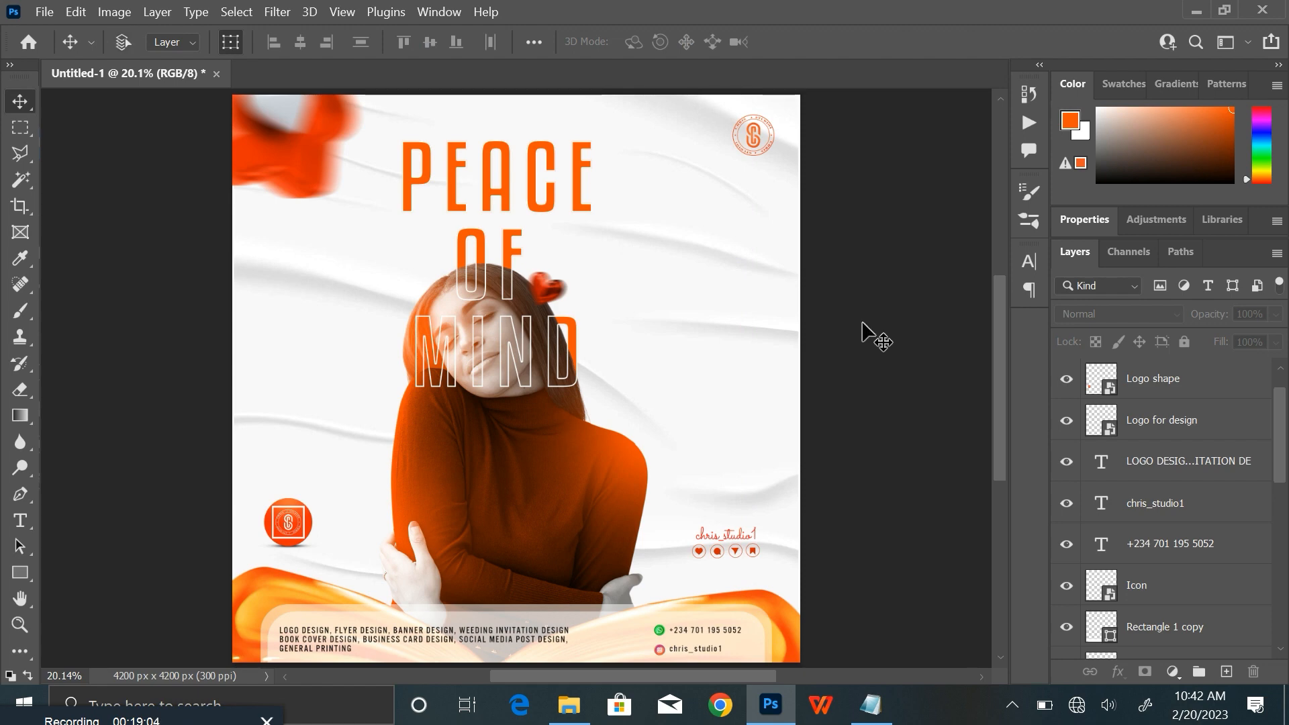
Step: Start saving the design on the computer instead of in Creative Cloud
{"action": "key", "text": "ctrl+s"}
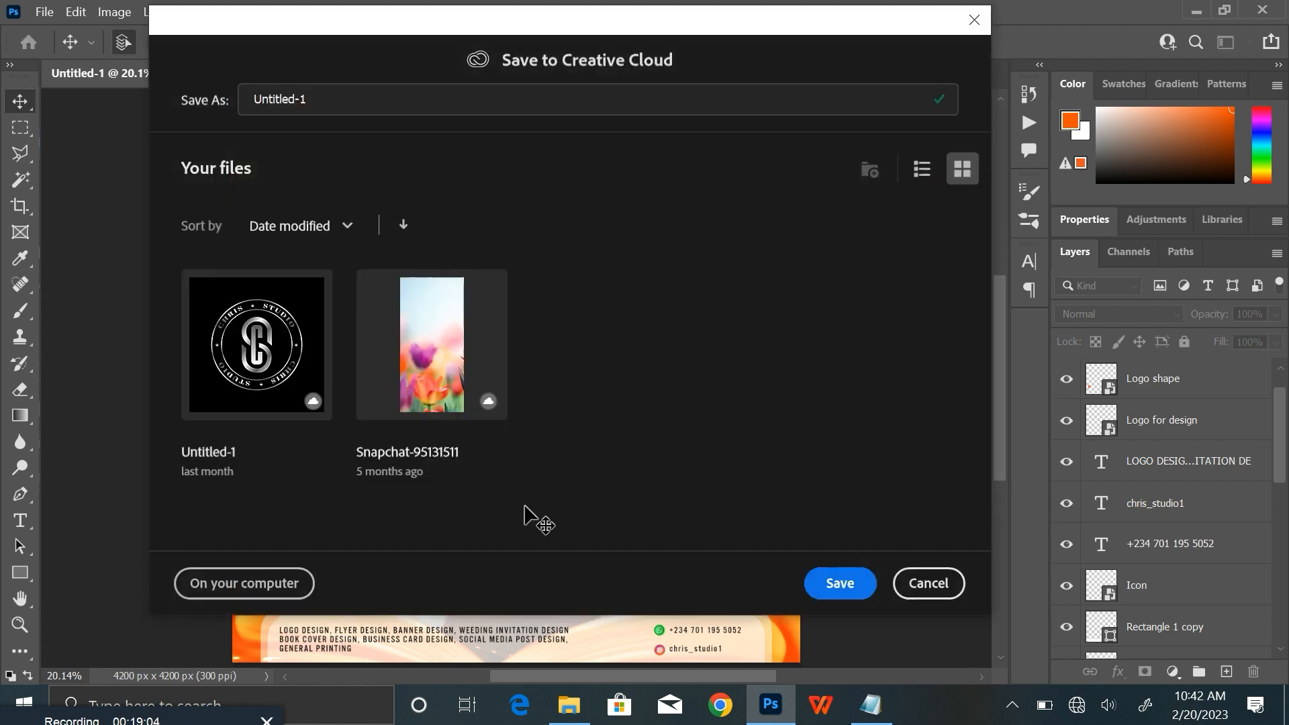
{"action": "left_click", "coordinate": [274, 583]}
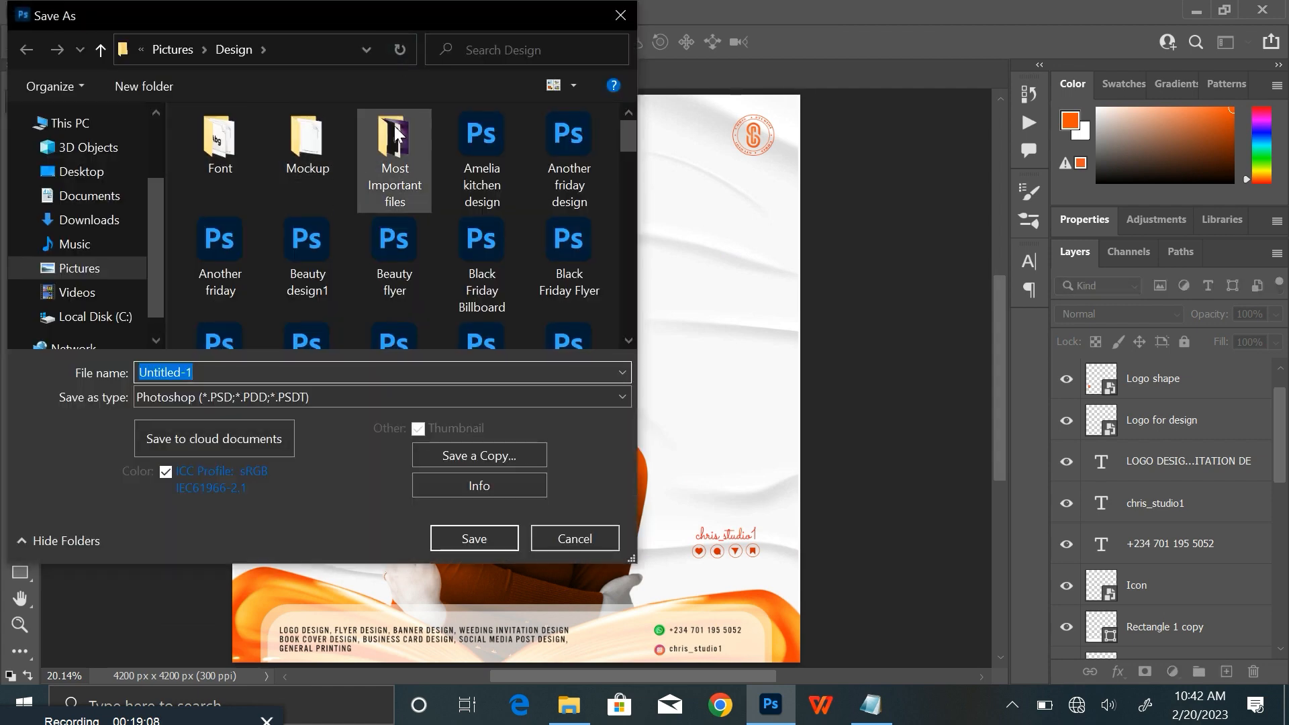
{"action": "double_click", "coordinate": [393, 126]}
{"action": "scroll", "coordinate": [432, 203], "scroll_direction": "down", "scroll_amount": 5}
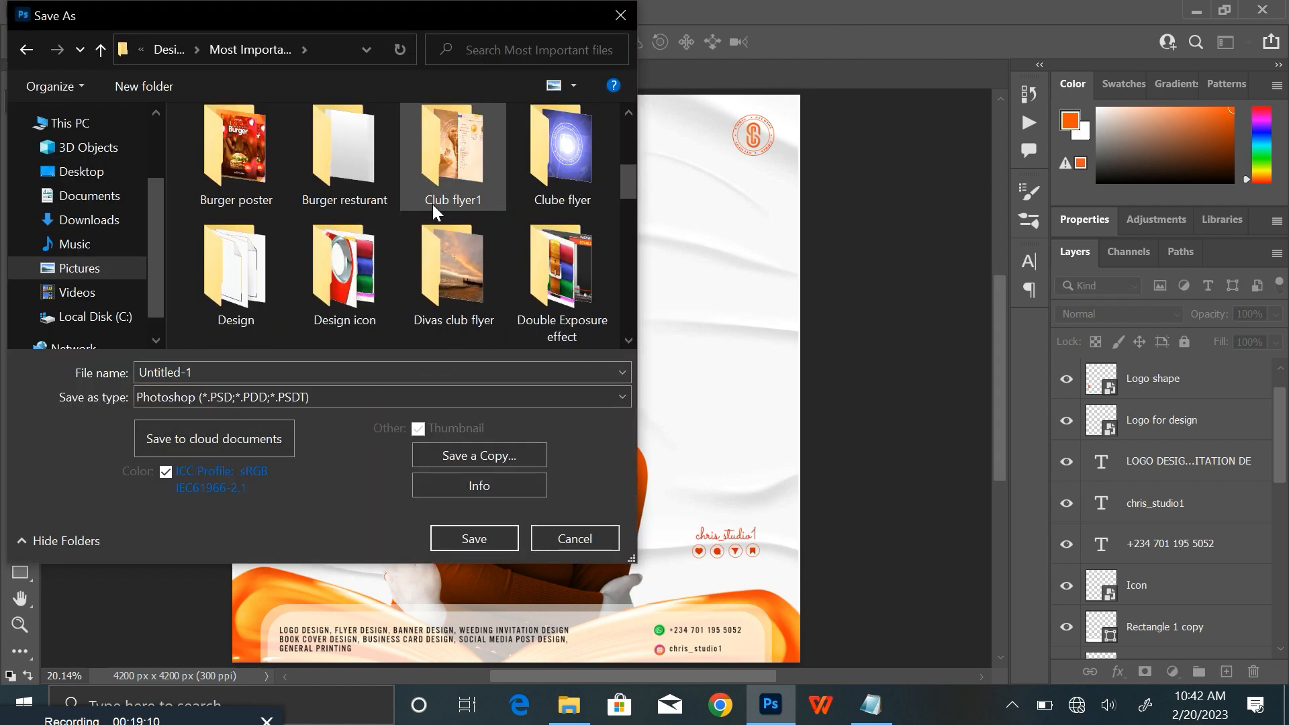
{"action": "scroll", "coordinate": [432, 204], "scroll_direction": "down", "scroll_amount": 3}
{"action": "scroll", "coordinate": [465, 241], "scroll_direction": "up", "scroll_amount": 3}
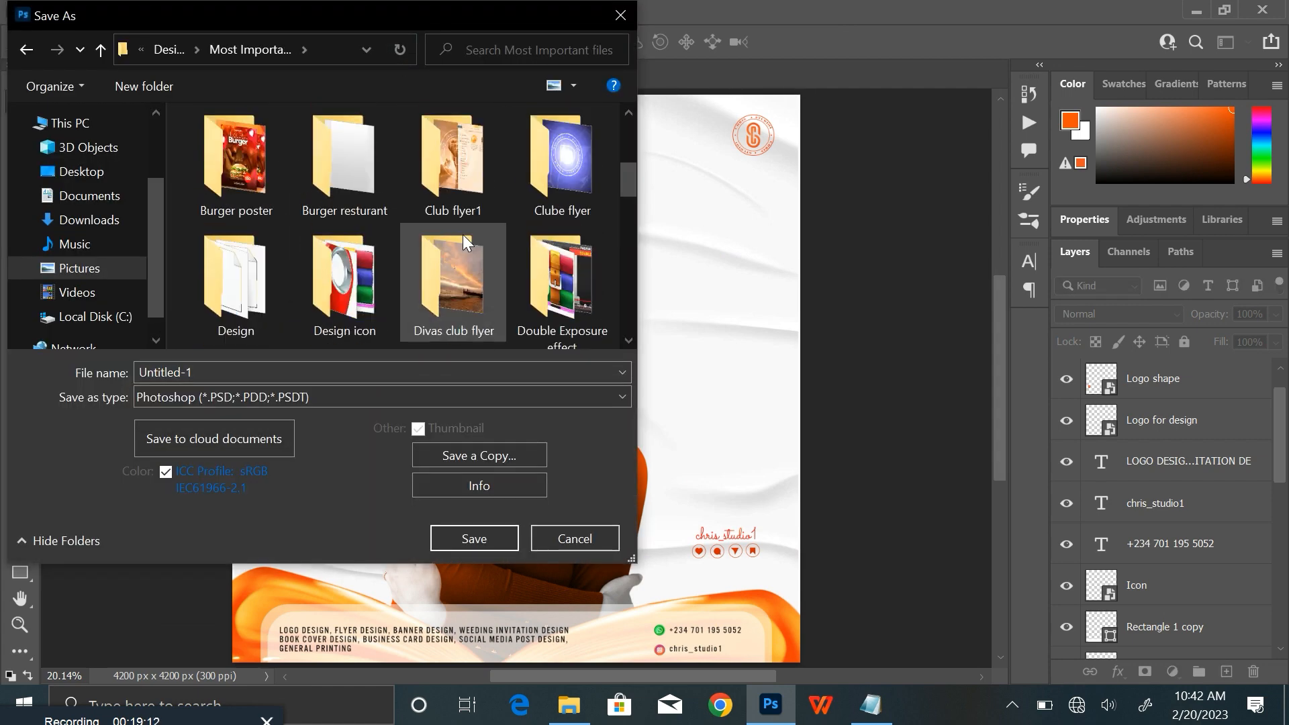
{"action": "scroll", "coordinate": [463, 235], "scroll_direction": "up", "scroll_amount": 3}
{"action": "scroll", "coordinate": [466, 236], "scroll_direction": "down", "scroll_amount": 6}
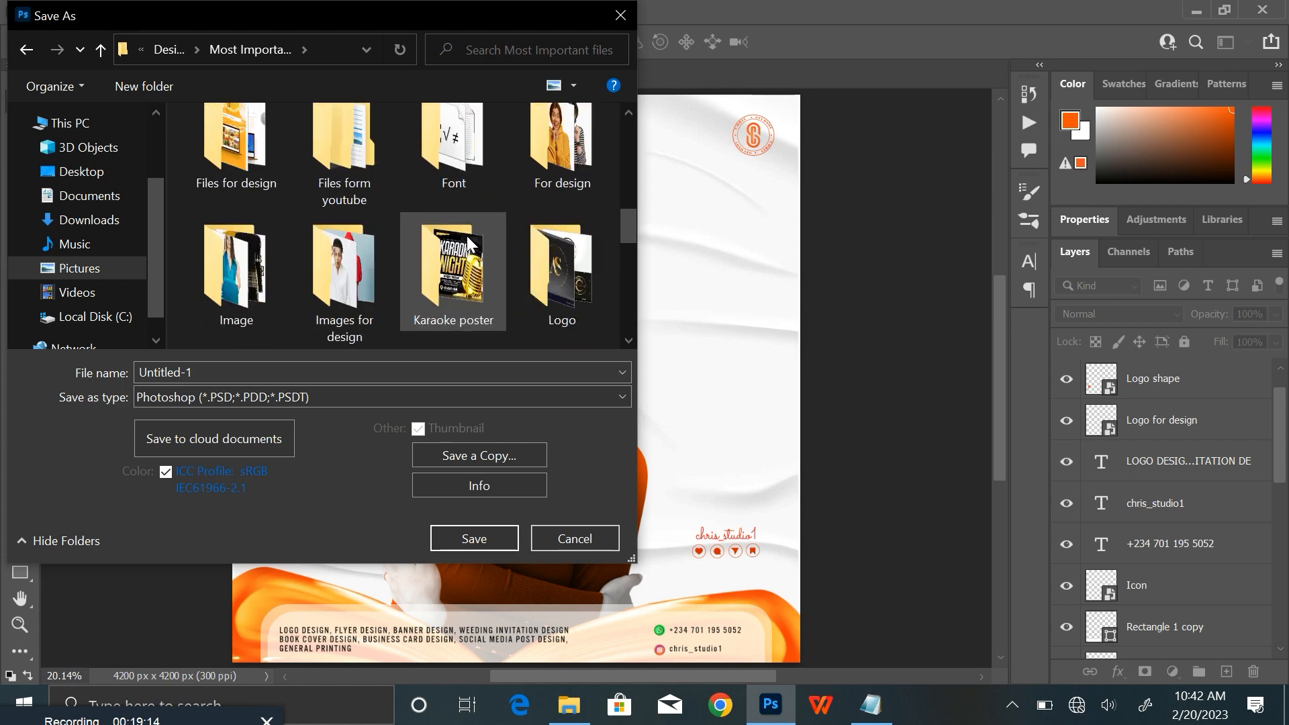
{"action": "scroll", "coordinate": [466, 236], "scroll_direction": "down", "scroll_amount": 2}
{"action": "double_click", "coordinate": [441, 316]}
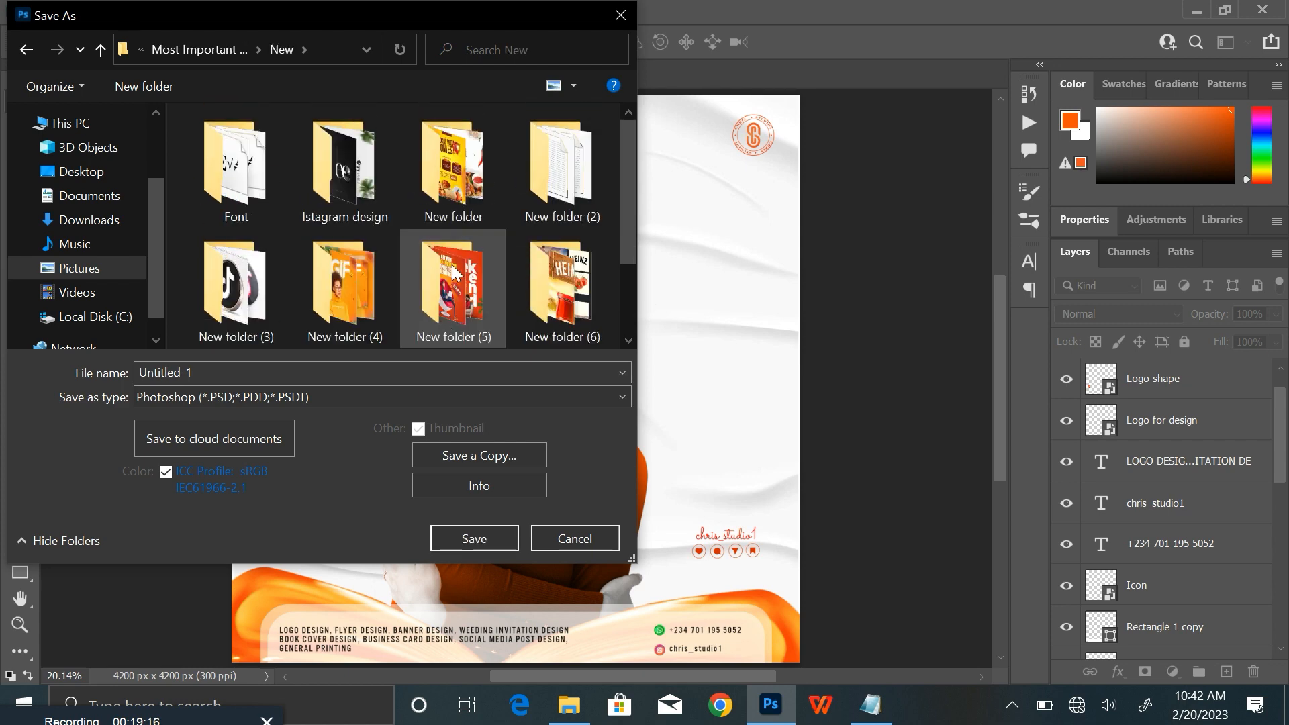
{"action": "left_click", "coordinate": [31, 51]}
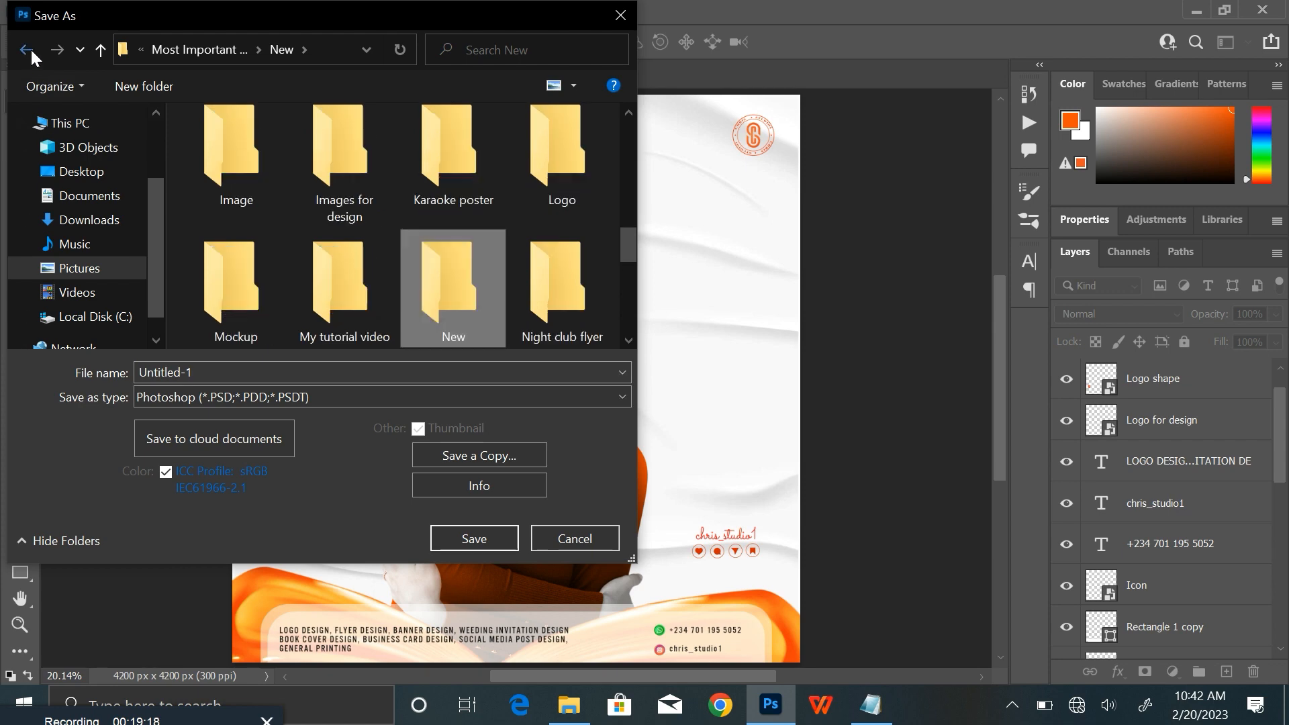
{"action": "left_click", "coordinate": [31, 51]}
Step: Save the design as a Photoshop file named For tutorial in the Design folder, accepting the default save options
{"action": "left_click", "coordinate": [264, 375]}
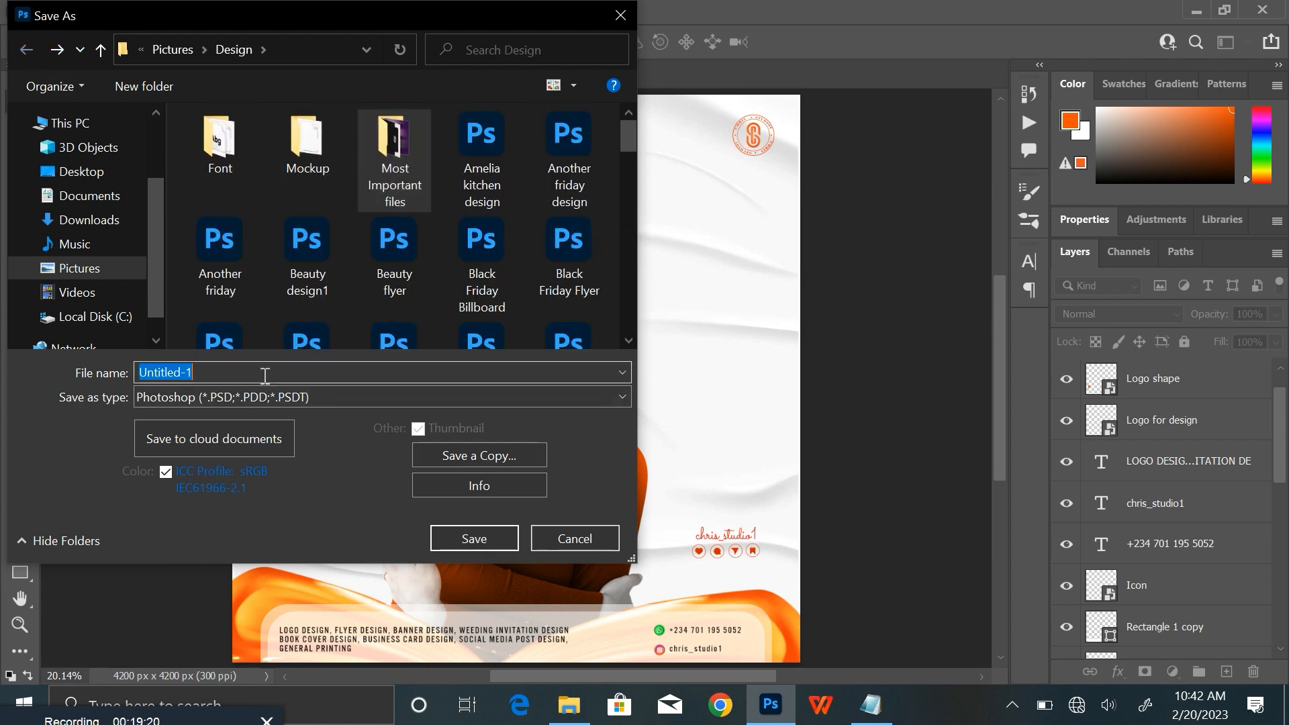
{"action": "type", "text": "DF"}
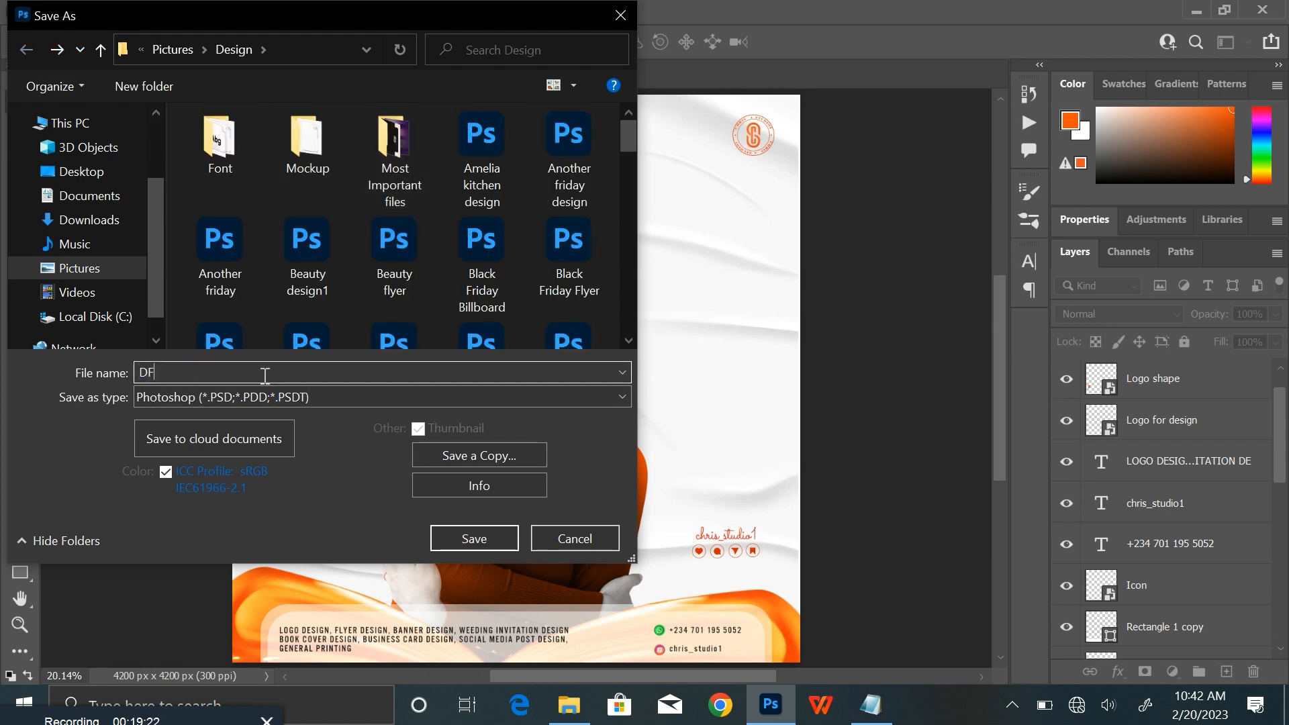
{"action": "key", "text": "BackSpace"}
{"action": "key", "text": "BackSpace"}
{"action": "type", "text": "For tutorial"}
{"action": "key", "text": "Return"}
{"action": "key", "text": "Return"}
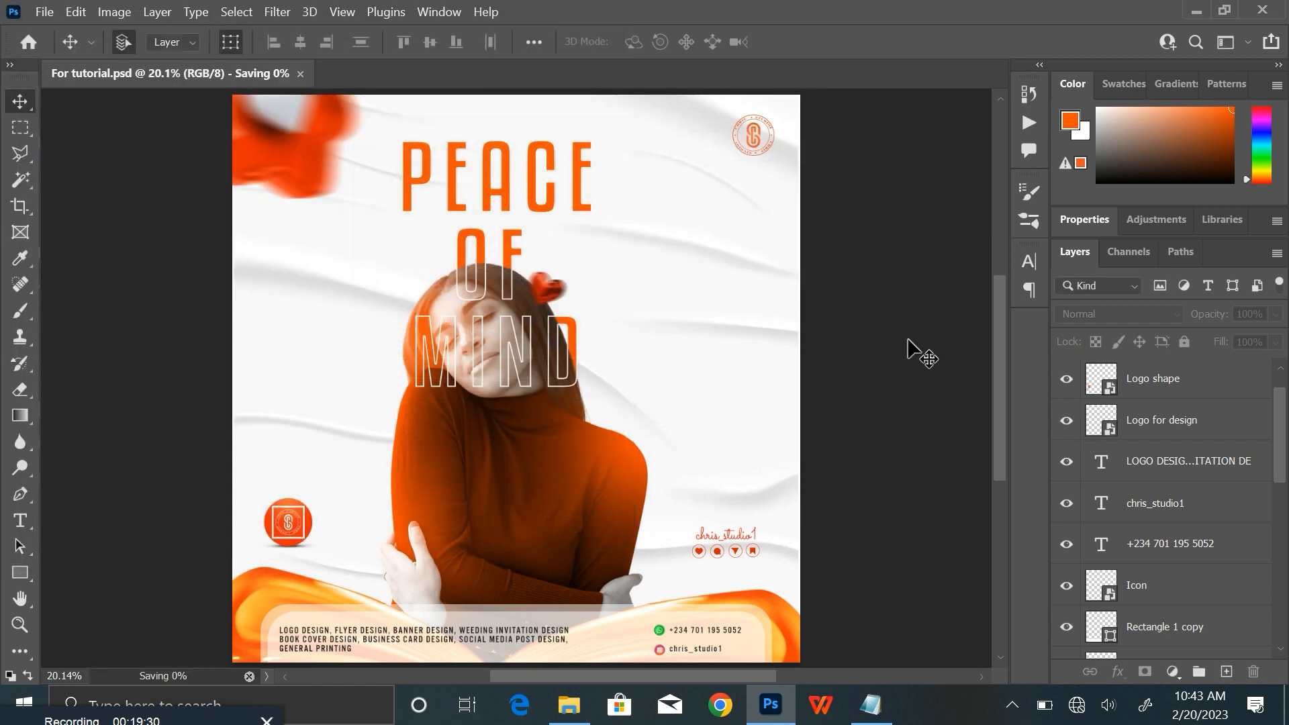